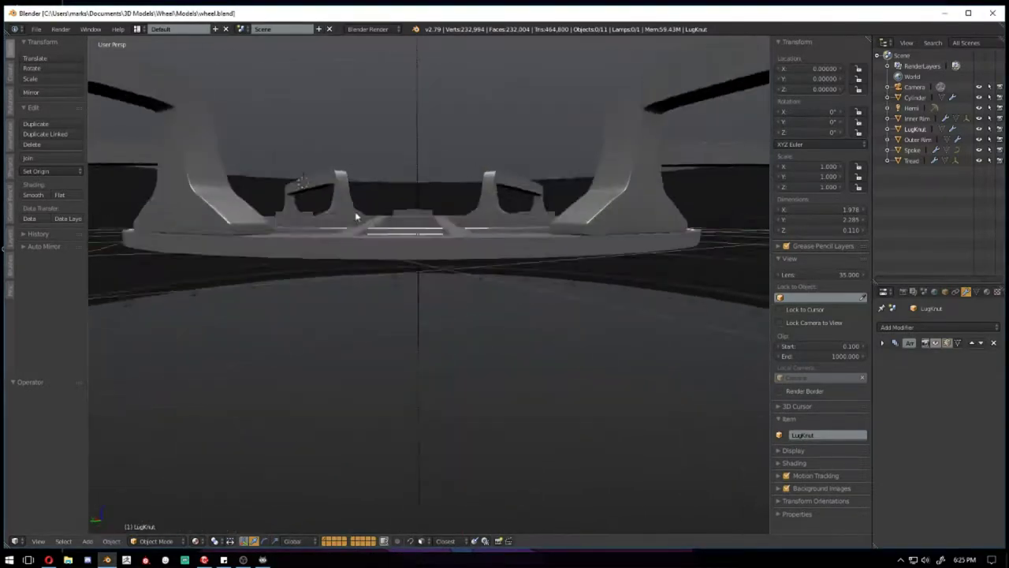
# Inspect the spoke mesh in Edit Mode up close at the hub rim, then return to Object Mode
pyautogui.moveTo(354, 213)
pyautogui.mouseDown(button='middle')
pyautogui.moveTo(499, 251)
pyautogui.moveTo(494, 302)
pyautogui.moveTo(388, 308)
pyautogui.moveTo(315, 331)
pyautogui.mouseUp(button='middle')
pyautogui.rightClick(499, 251)
pyautogui.press('Tab')
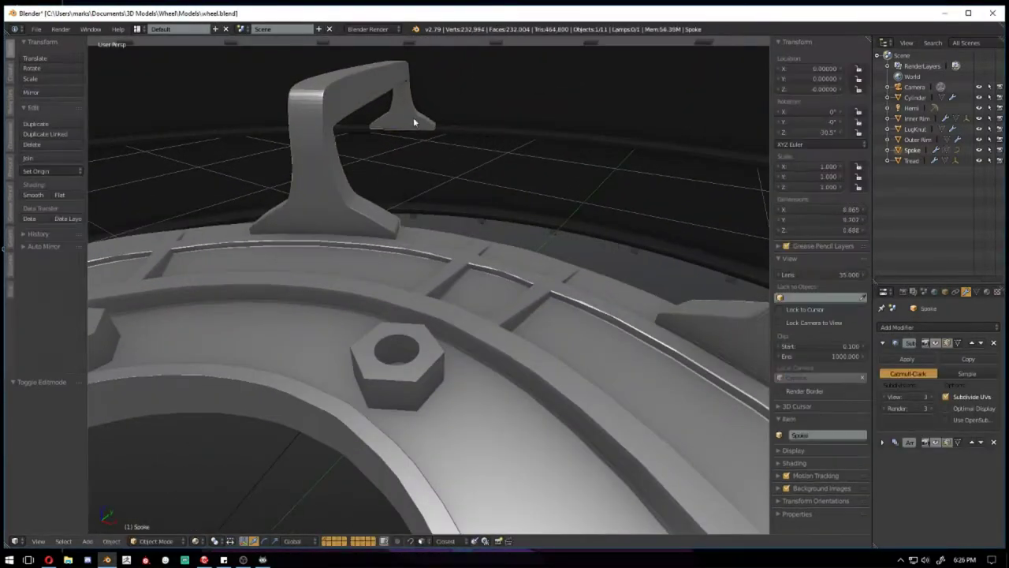
pyautogui.moveTo(413, 116)
pyautogui.mouseDown(button='middle')
pyautogui.moveTo(571, 179)
pyautogui.moveTo(441, 236)
pyautogui.mouseUp(button='middle')
pyautogui.scroll(4, 410, 228)
pyautogui.scroll(3, 374, 219)
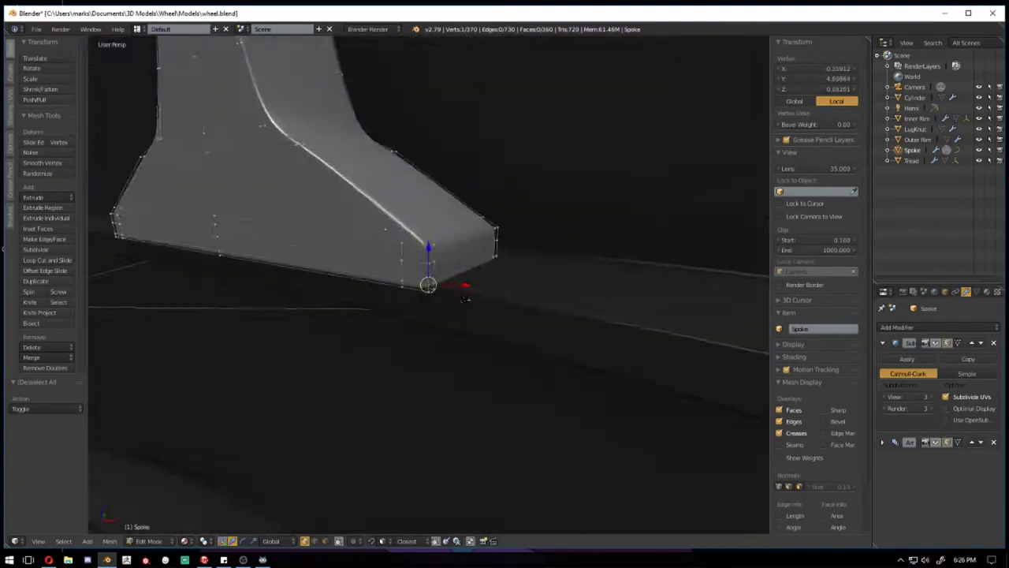
pyautogui.press('Tab')
pyautogui.scroll(-8, 402, 327)
pyautogui.moveTo(402, 327)
pyautogui.mouseDown(button='middle')
pyautogui.moveTo(501, 320)
pyautogui.moveTo(531, 408)
pyautogui.mouseUp(button='middle')
# Look over the tire mesh in Edit Mode, then make Tread the active object
pyautogui.rightClick(531, 408)
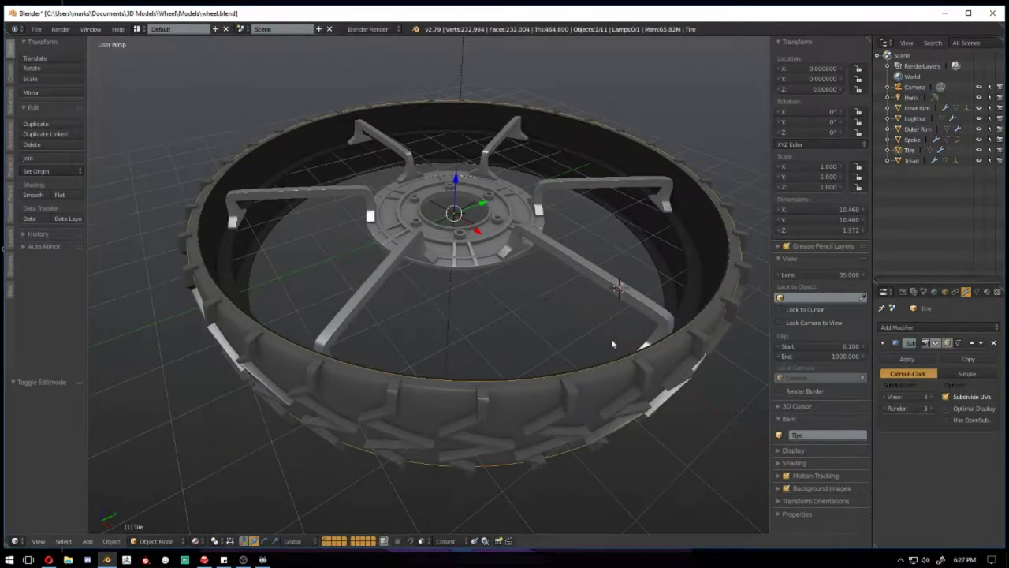
pyautogui.press('Tab')
pyautogui.scroll(-3, 623, 363)
pyautogui.scroll(3, 634, 383)
pyautogui.moveTo(635, 383)
pyautogui.mouseDown(button='middle')
pyautogui.moveTo(519, 187)
pyautogui.moveTo(645, 226)
pyautogui.mouseUp(button='middle')
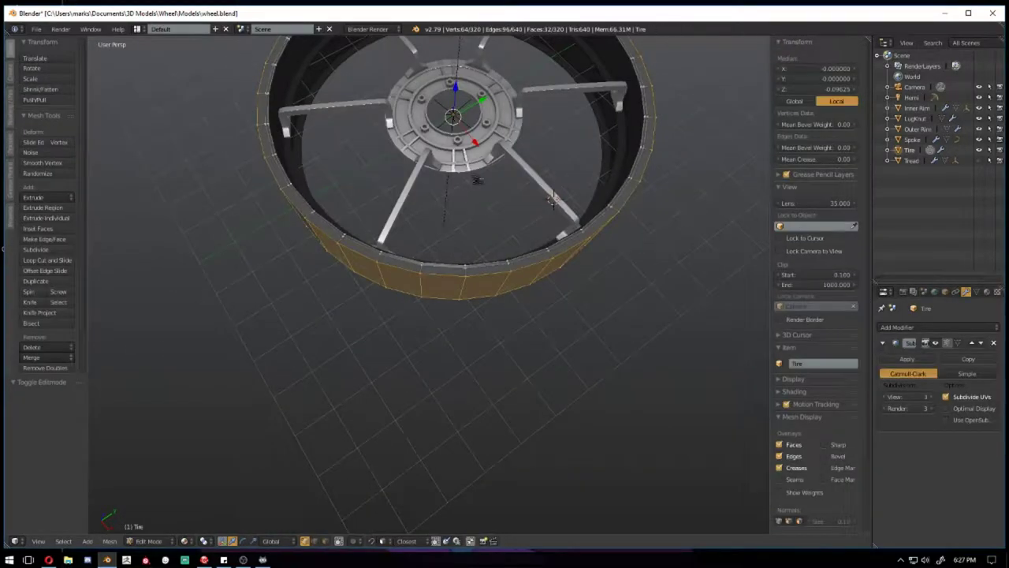
pyautogui.press('Tab')
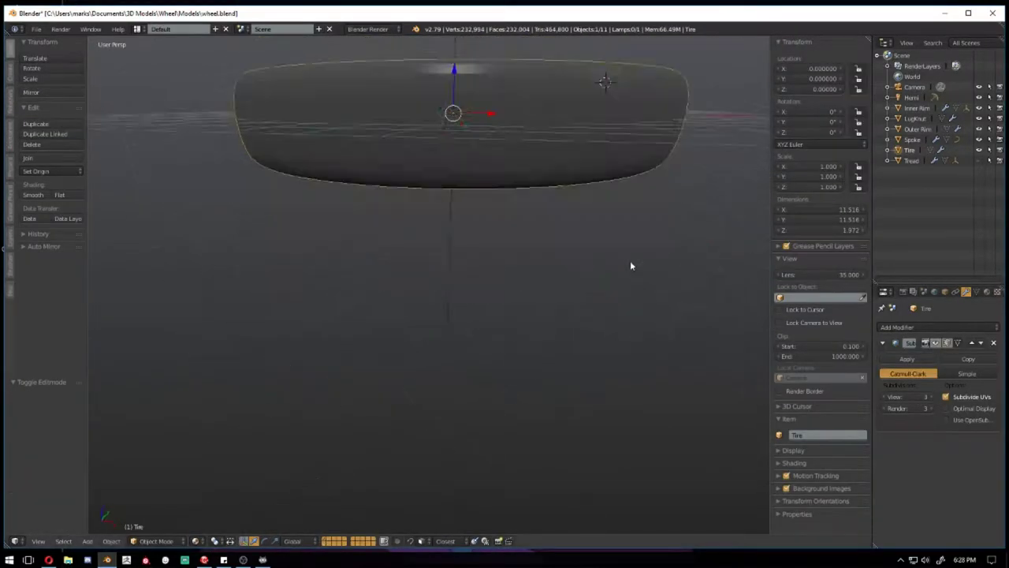
pyautogui.moveTo(630, 260); pyautogui.dragTo(859, 339, button='middle')
pyautogui.click(910, 161)
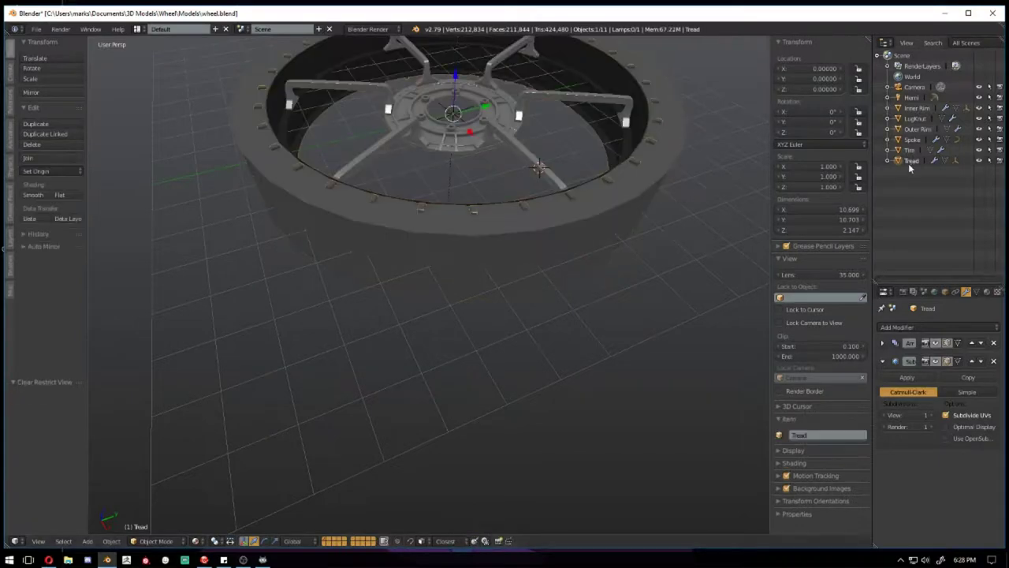
pyautogui.scroll(5, 627, 268)
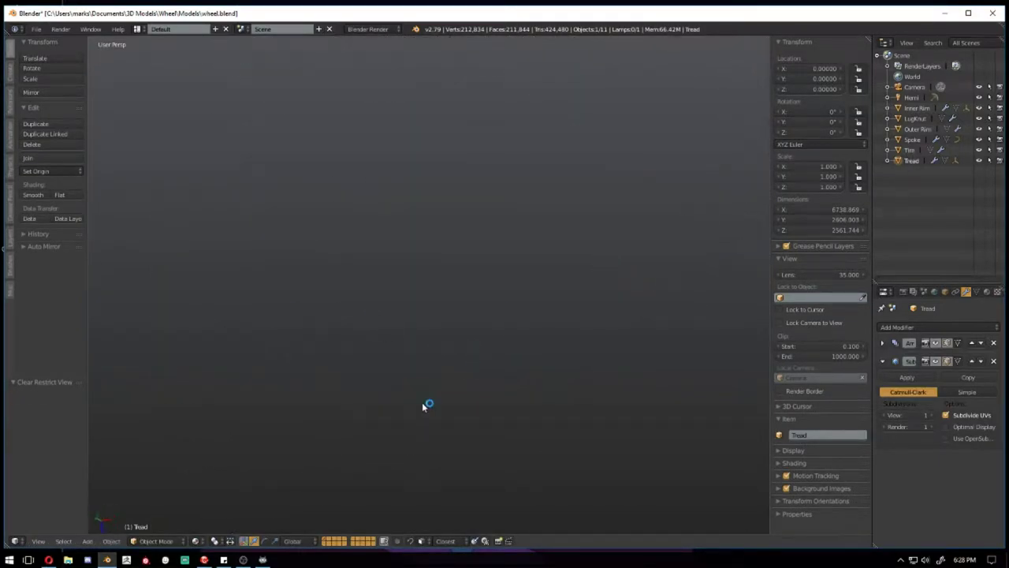
pyautogui.scroll(-5, 469, 267)
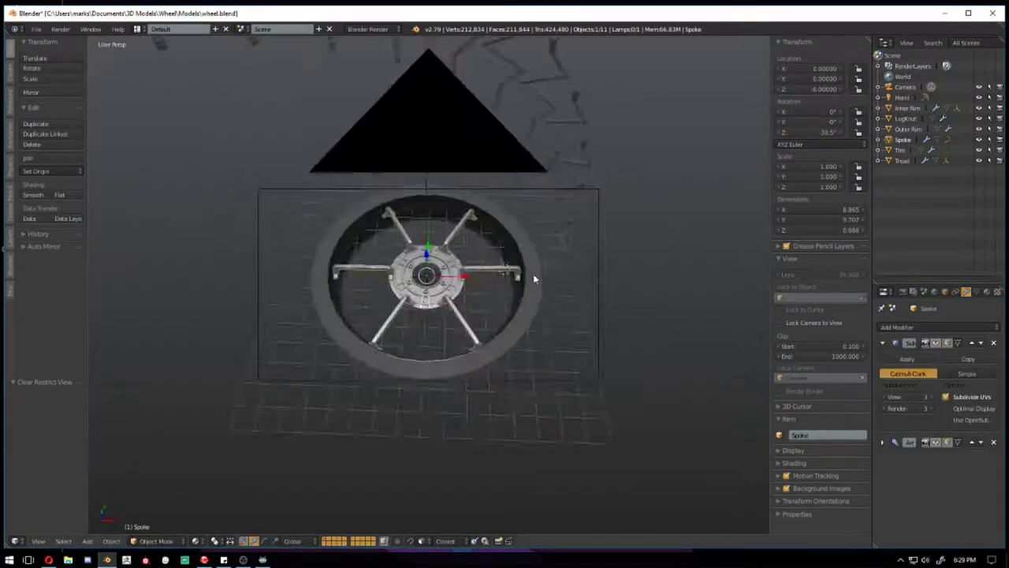
pyautogui.moveTo(533, 274)
pyautogui.mouseDown(button='middle')
pyautogui.moveTo(514, 285)
pyautogui.moveTo(566, 261)
pyautogui.mouseUp(button='middle')
# Select a shortest edge path along the bottom of the tire mesh
pyautogui.rightClick(514, 289)
pyautogui.press('Tab')
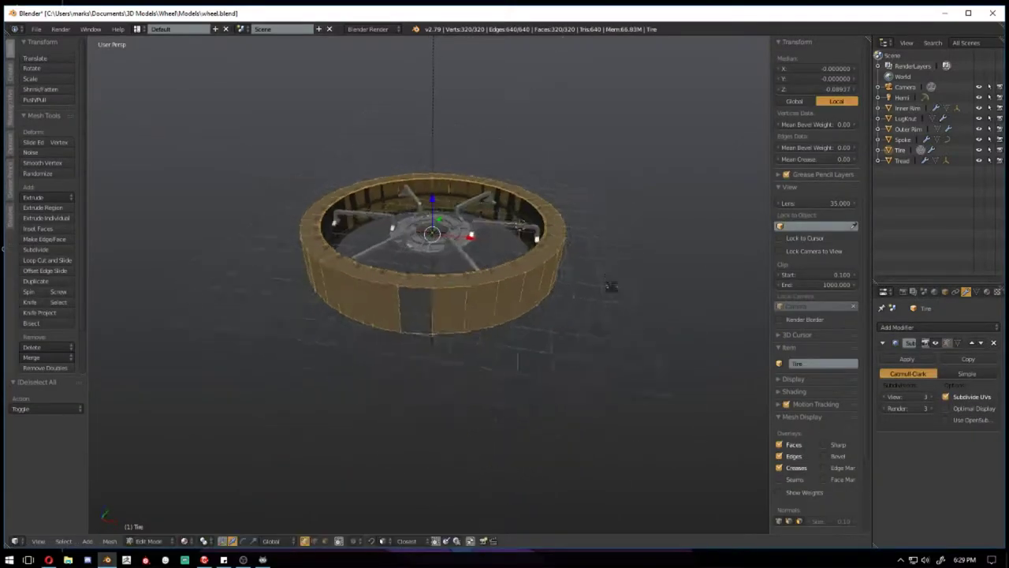
pyautogui.press('a')
pyautogui.rightClick(493, 332)
pyautogui.keyDown('ctrl'); pyautogui.rightClick(406, 347); pyautogui.keyUp('ctrl')
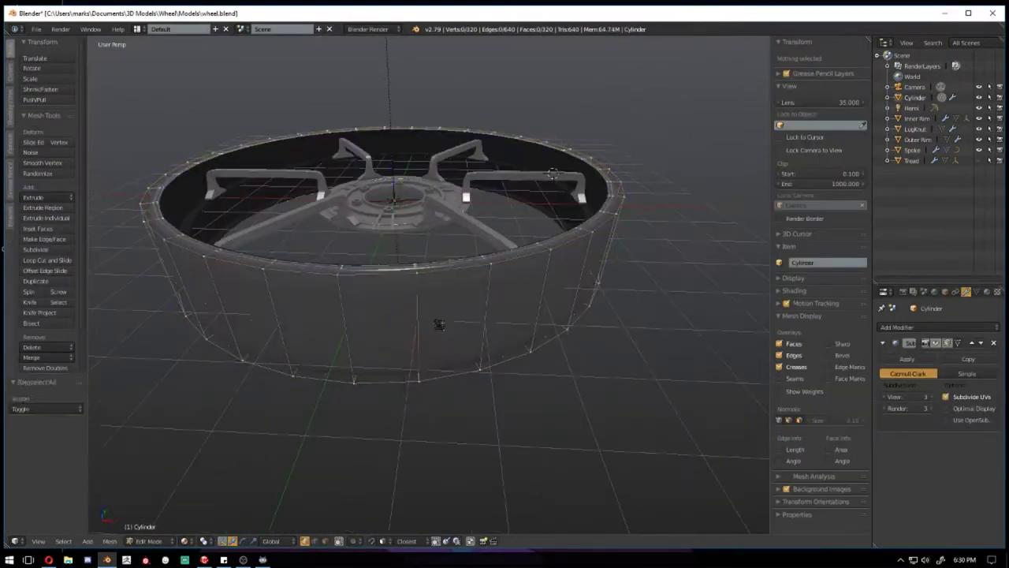
pyautogui.press('a')
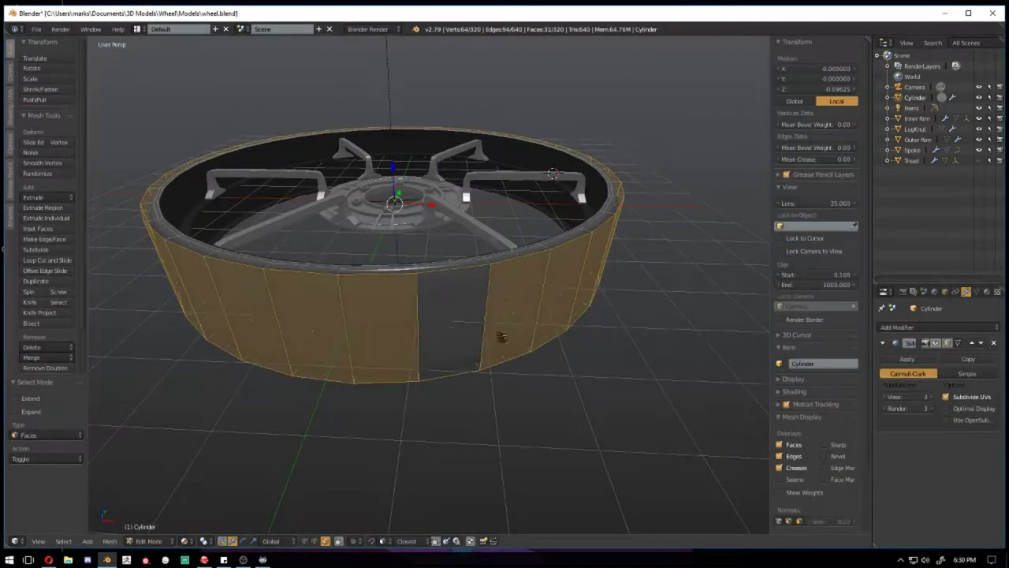
pyautogui.moveTo(436, 338)
pyautogui.mouseDown(button='middle')
pyautogui.moveTo(523, 260)
pyautogui.moveTo(626, 288)
pyautogui.mouseUp(button='middle')
# Select an edge loop around the tire and check it from below, then exit Edit Mode
pyautogui.press('a')
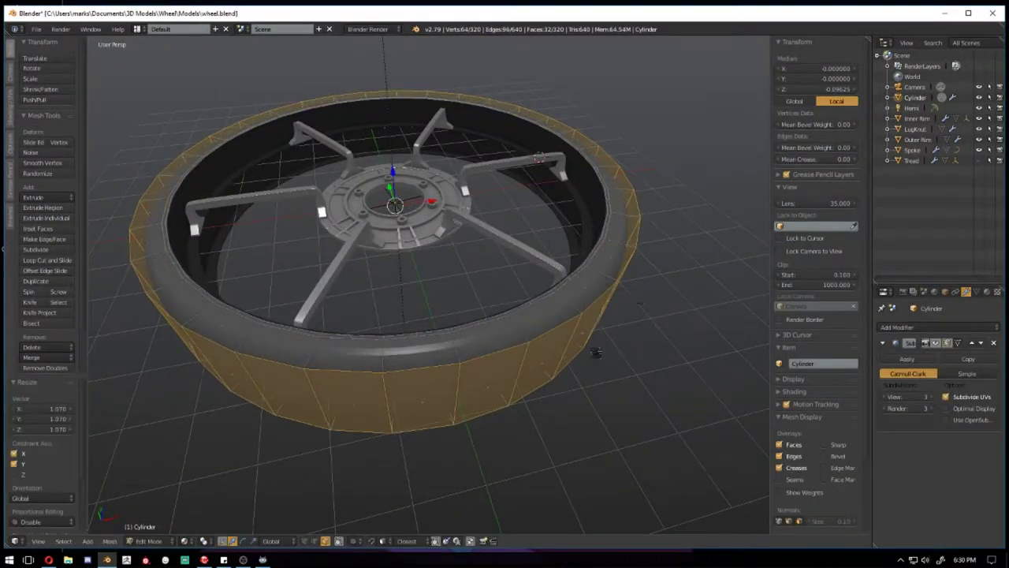
pyautogui.moveTo(592, 351)
pyautogui.mouseDown(button='middle')
pyautogui.moveTo(661, 385)
pyautogui.moveTo(552, 360)
pyautogui.mouseUp(button='middle')
pyautogui.keyDown('alt'); pyautogui.rightClick(552, 370); pyautogui.keyUp('alt')
pyautogui.press('2')
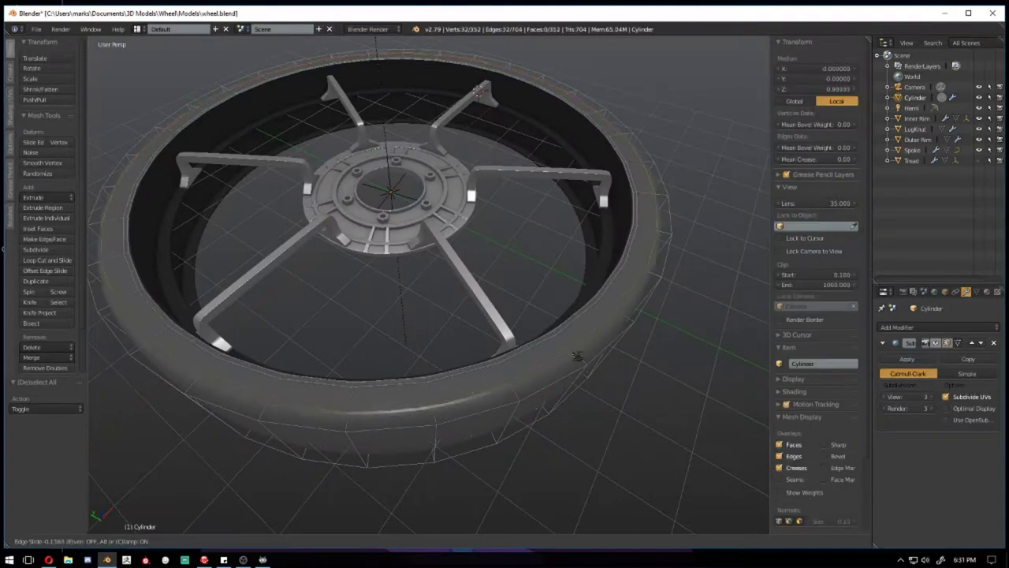
pyautogui.moveTo(633, 252)
pyautogui.mouseDown(button='middle')
pyautogui.moveTo(664, 192)
pyautogui.moveTo(820, 164)
pyautogui.mouseUp(button='middle')
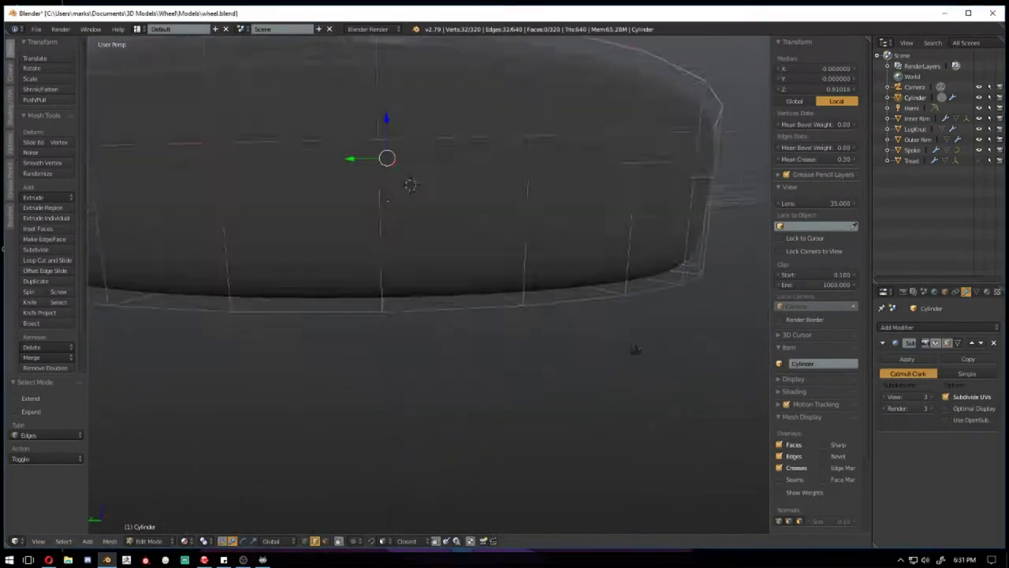
pyautogui.moveTo(636, 349); pyautogui.dragTo(554, 182, button='middle')
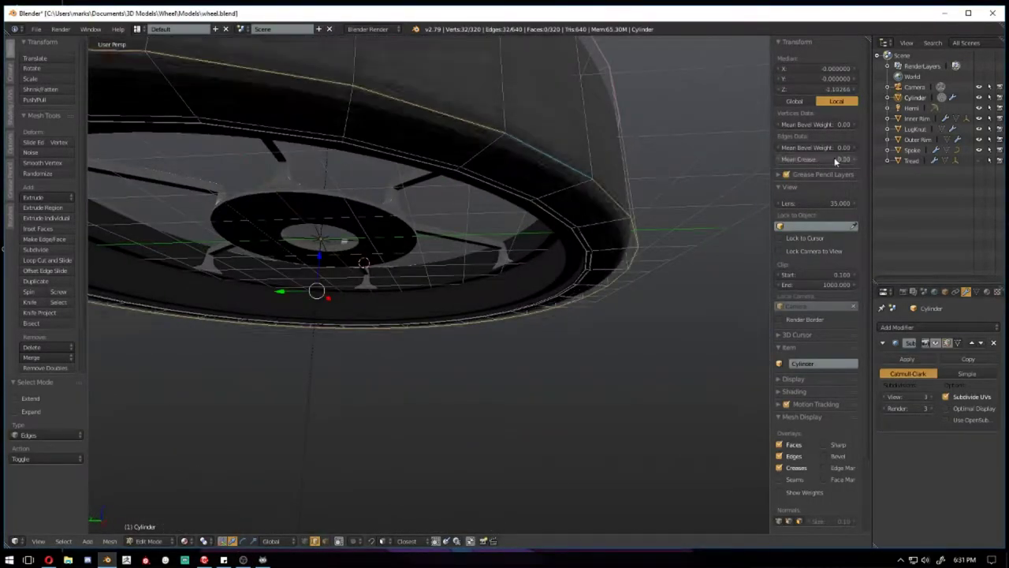
pyautogui.moveTo(693, 237)
pyautogui.mouseDown(button='middle')
pyautogui.moveTo(691, 313)
pyautogui.moveTo(597, 275)
pyautogui.mouseUp(button='middle')
pyautogui.press('Tab')
# Enter Edit Mode on Tread and shift its selection along X
pyautogui.rightClick(552, 321)
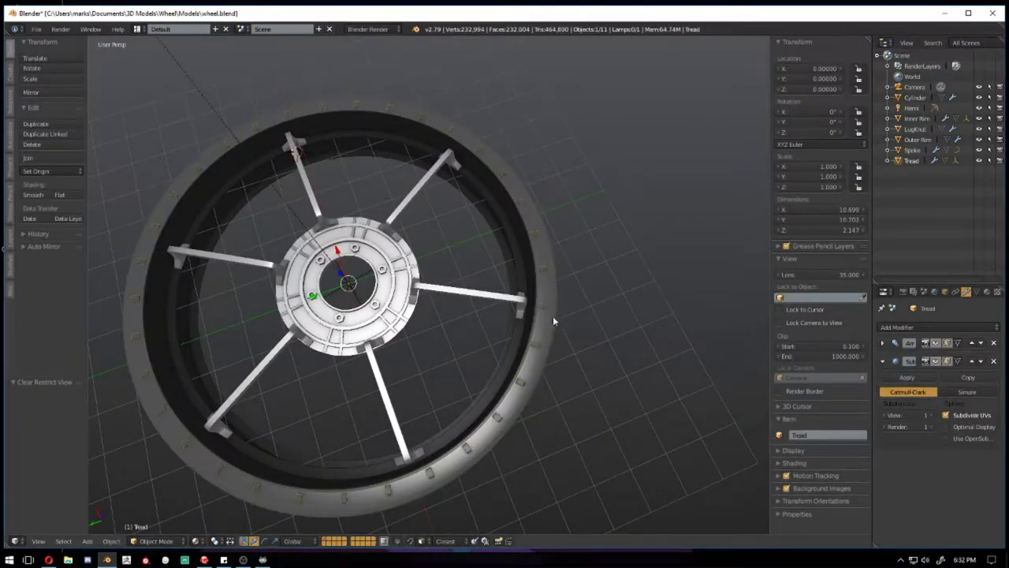
pyautogui.press('Tab')
pyautogui.scroll(3, 523, 198)
pyautogui.scroll(3, 556, 220)
pyautogui.press('g')
pyautogui.press('x')
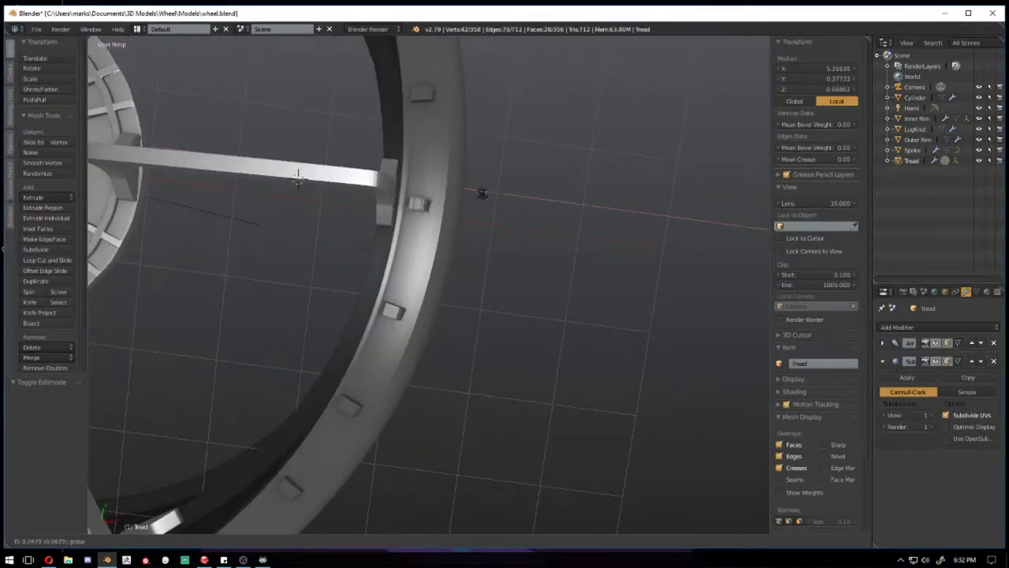
pyautogui.click(482, 193)
# Select an edge loop on the zigzag tread piece and shift it slightly along X
pyautogui.moveTo(482, 193)
pyautogui.mouseDown(button='middle')
pyautogui.moveTo(581, 146)
pyautogui.moveTo(455, 238)
pyautogui.mouseUp(button='middle')
pyautogui.press('a')
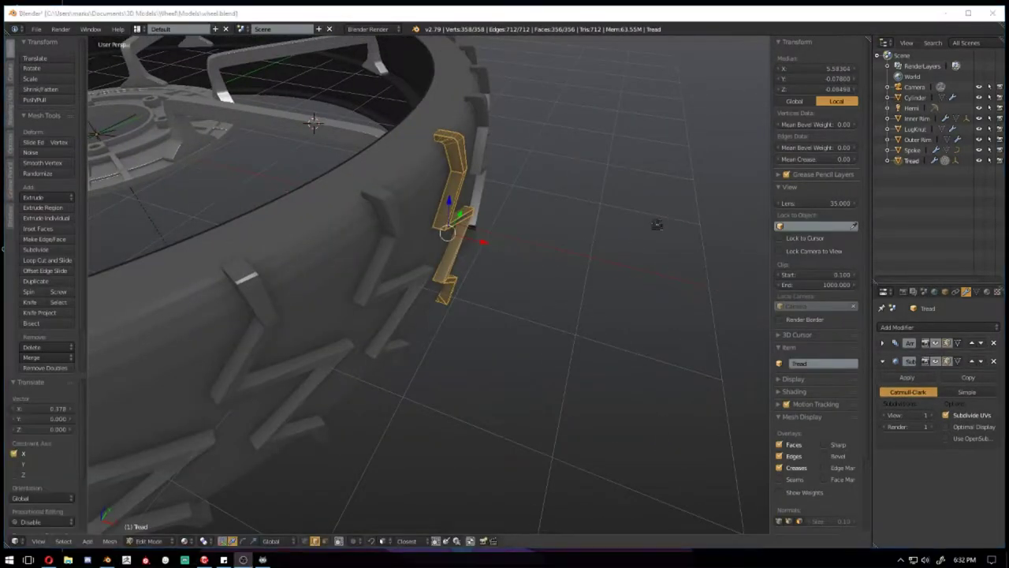
pyautogui.moveTo(656, 225)
pyautogui.mouseDown(button='middle')
pyautogui.moveTo(606, 165)
pyautogui.moveTo(473, 157)
pyautogui.moveTo(369, 101)
pyautogui.moveTo(442, 197)
pyautogui.moveTo(491, 182)
pyautogui.moveTo(579, 215)
pyautogui.moveTo(536, 197)
pyautogui.moveTo(479, 241)
pyautogui.moveTo(363, 229)
pyautogui.moveTo(398, 264)
pyautogui.mouseUp(button='middle')
pyautogui.press('a')
pyautogui.keyDown('alt'); pyautogui.click(399, 113); pyautogui.keyUp('alt')
pyautogui.press('g')
pyautogui.press('x')
pyautogui.click(487, 197)
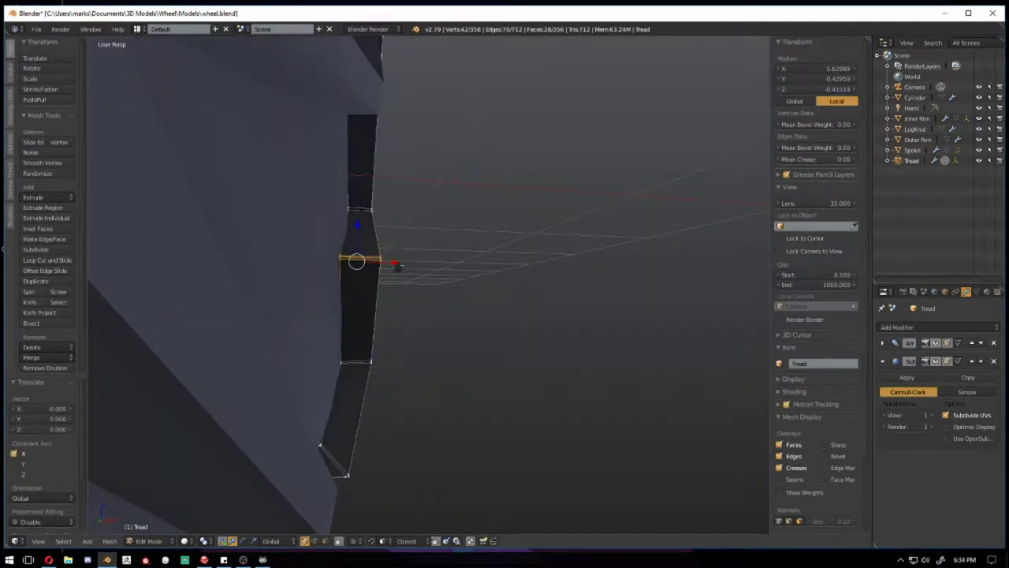
# Select the tread-end vertices with L and move them about -0.263 along X
pyautogui.moveTo(399, 265)
pyautogui.mouseDown(button='middle')
pyautogui.moveTo(441, 260)
pyautogui.moveTo(583, 409)
pyautogui.moveTo(525, 418)
pyautogui.moveTo(603, 419)
pyautogui.moveTo(478, 374)
pyautogui.moveTo(504, 387)
pyautogui.moveTo(514, 406)
pyautogui.mouseUp(button='middle')
pyautogui.press('a')
pyautogui.press('l')
pyautogui.press('a')
pyautogui.press('l')
pyautogui.press('z')
pyautogui.press('z')
# Add more tread-end vertices to the selection and nudge them slightly along X
pyautogui.press('z')
pyautogui.press('z')
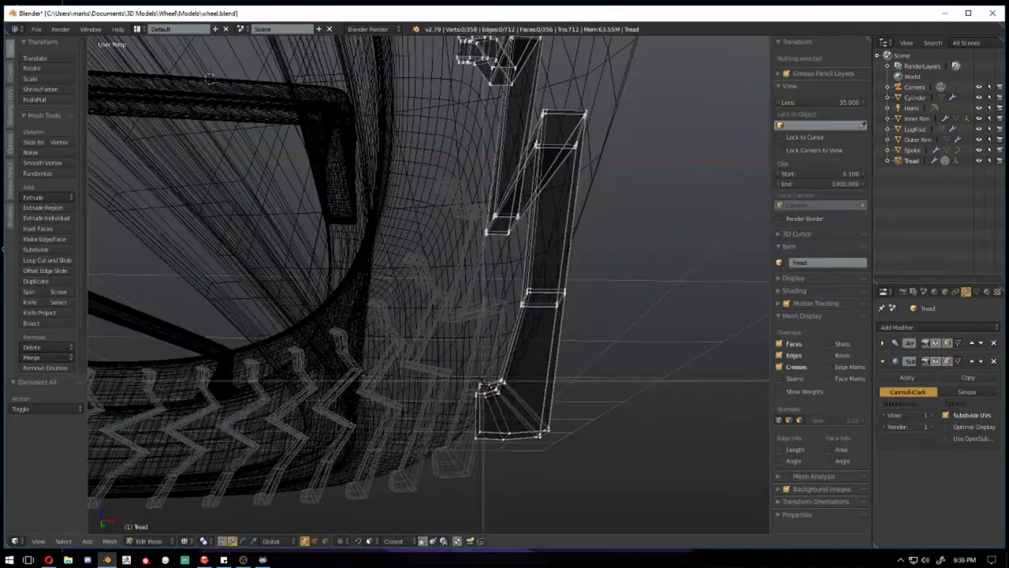
pyautogui.hotkey('shift', 'l')
pyautogui.press('z')
pyautogui.press('g')
pyautogui.press('x')
pyautogui.press('Return')
pyautogui.moveTo(442, 339)
pyautogui.mouseDown(button='middle')
pyautogui.moveTo(465, 370)
pyautogui.moveTo(465, 392)
pyautogui.moveTo(488, 371)
pyautogui.mouseUp(button='middle')
pyautogui.scroll(4, 465, 378)
pyautogui.press('z')
pyautogui.press('z')
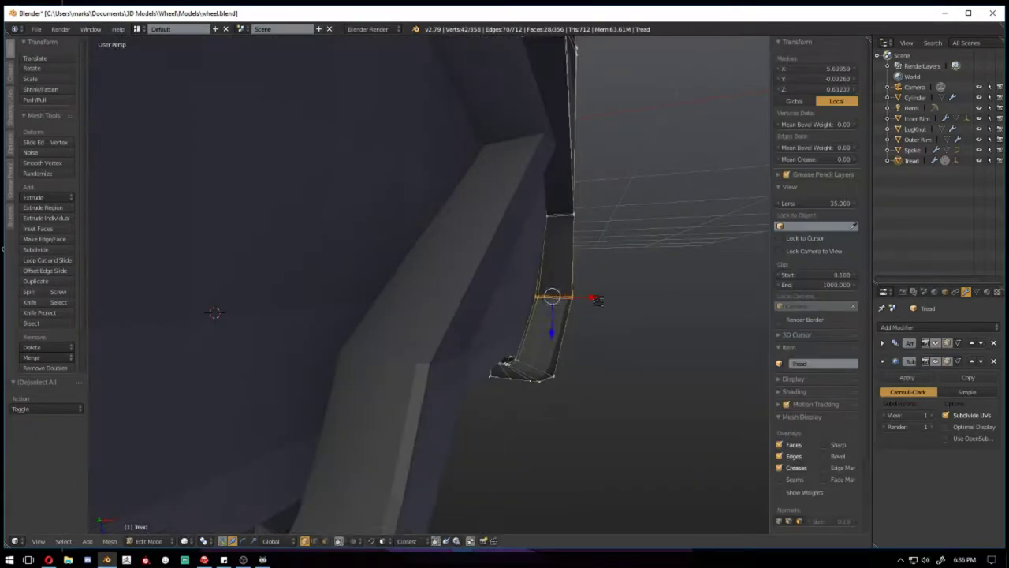
pyautogui.press('l')
pyautogui.press('g')
pyautogui.press('x')
pyautogui.press('Return')
pyautogui.press('z')
pyautogui.press('z')
pyautogui.moveTo(214, 348); pyautogui.dragTo(187, 334, button='middle')
# Undo the last move and area-select the tread end's vertices in wireframe
pyautogui.press('a')
pyautogui.press('g')
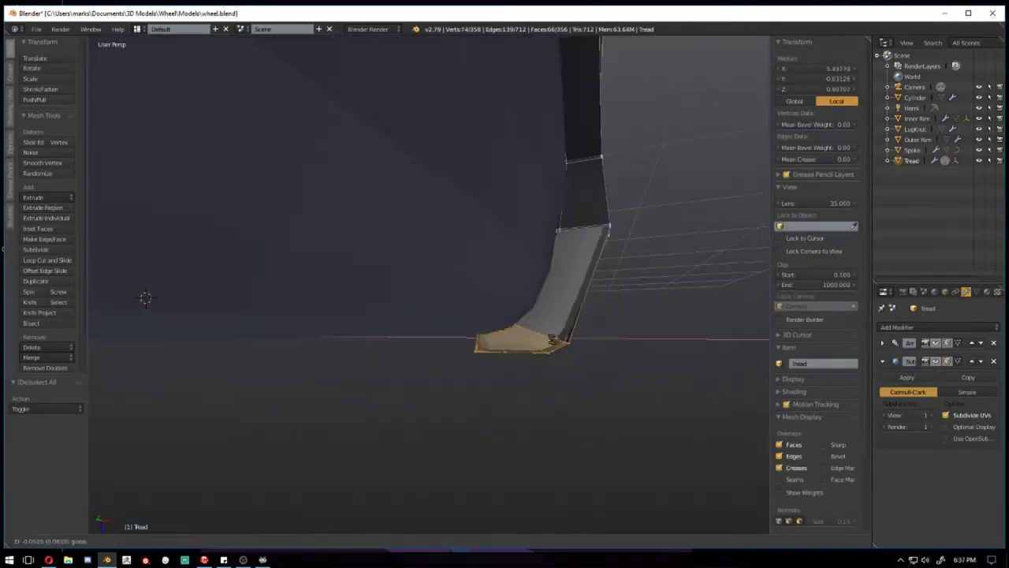
pyautogui.moveTo(536, 376); pyautogui.dragTo(505, 402, button='middle')
pyautogui.hotkey('ctrl', 'z')
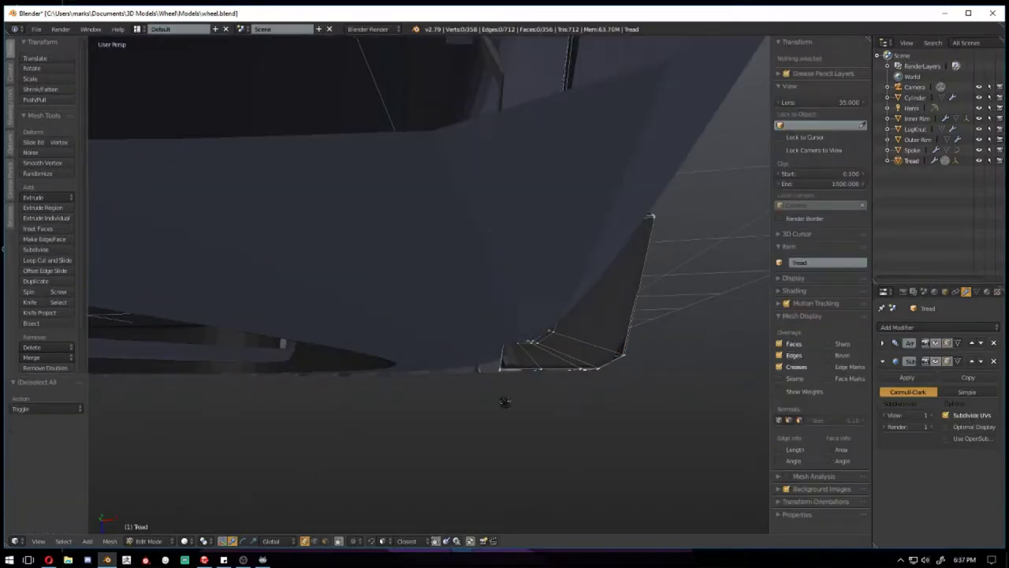
pyautogui.press('z')
pyautogui.press('z')
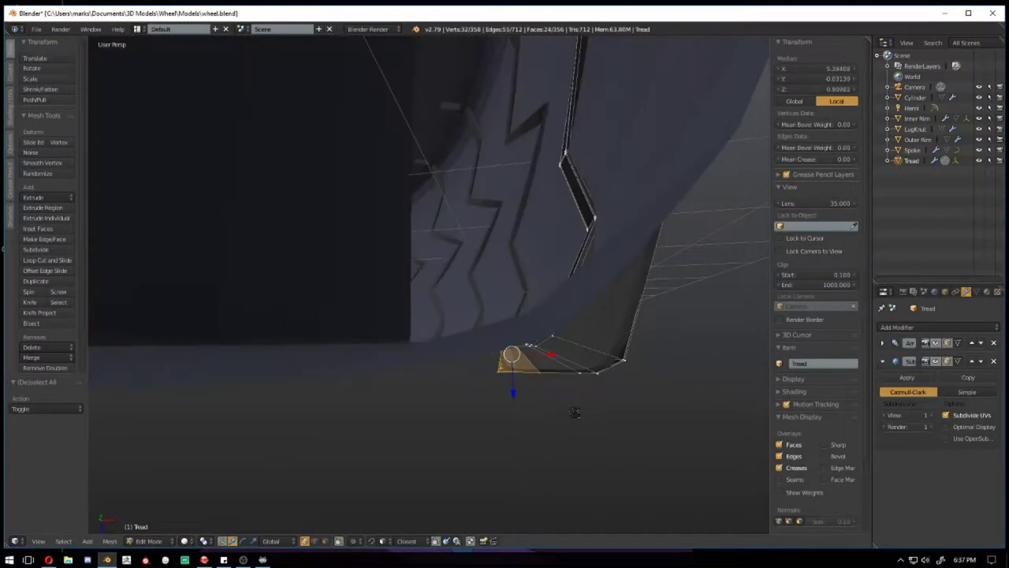
pyautogui.moveTo(524, 359); pyautogui.dragTo(488, 300, button='middle')
pyautogui.press('z')
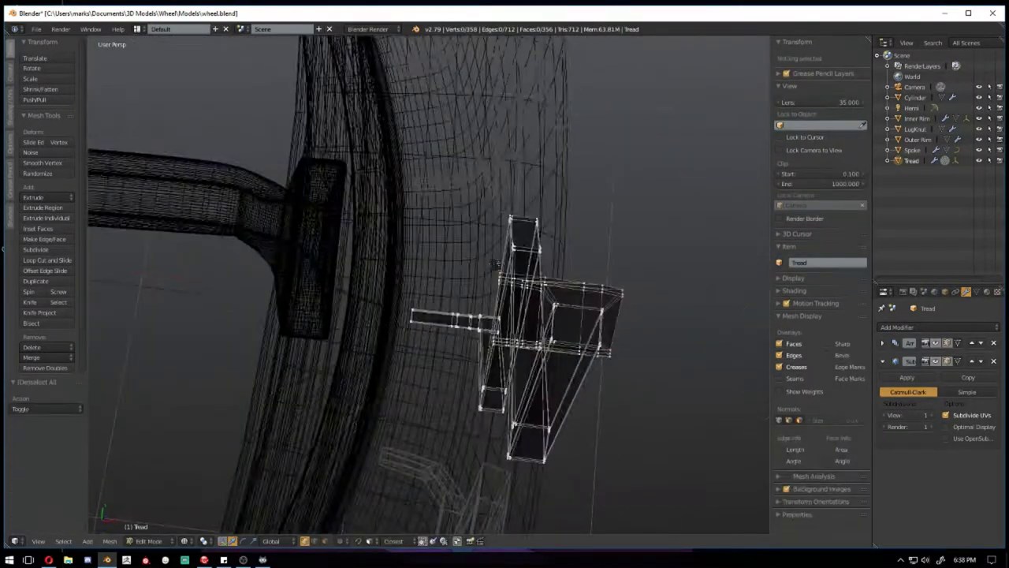
pyautogui.press('a')
pyautogui.moveTo(328, 424)
pyautogui.mouseDown(button='middle')
pyautogui.moveTo(394, 331)
pyautogui.moveTo(465, 318)
pyautogui.moveTo(497, 334)
pyautogui.mouseUp(button='middle')
pyautogui.press('z')
# Move the tread-end vertices along X, then move the end edge along Z
pyautogui.press('g')
pyautogui.press('x')
pyautogui.click(410, 315)
pyautogui.scroll(-5, 496, 334)
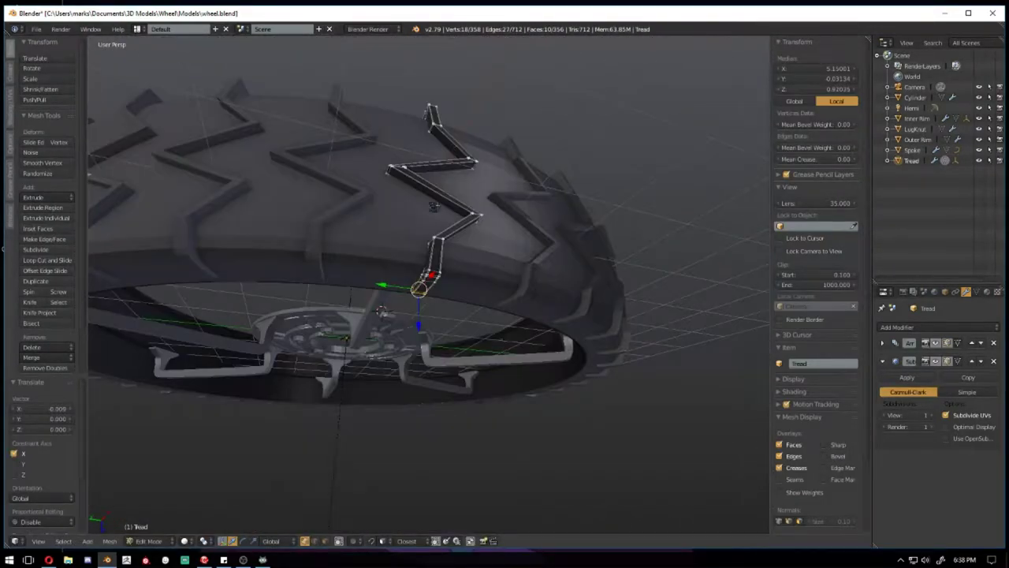
pyautogui.scroll(5, 432, 207)
pyautogui.moveTo(432, 206)
pyautogui.mouseDown(button='middle')
pyautogui.moveTo(449, 300)
pyautogui.moveTo(489, 347)
pyautogui.mouseUp(button='middle')
pyautogui.press('g')
pyautogui.press('z')
pyautogui.click(463, 330)
pyautogui.scroll(-3, 536, 374)
# Review the reshaped tread end in wireframe and solid shading, clearing the selection
pyautogui.press('z')
pyautogui.press('a')
pyautogui.press('b')
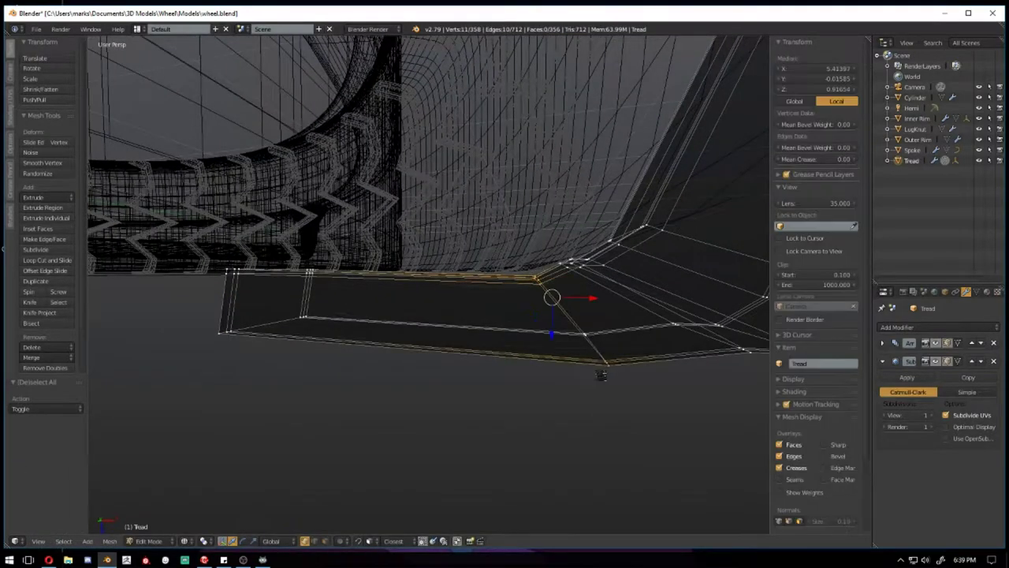
pyautogui.press('z')
pyautogui.press('z')
pyautogui.press('a')
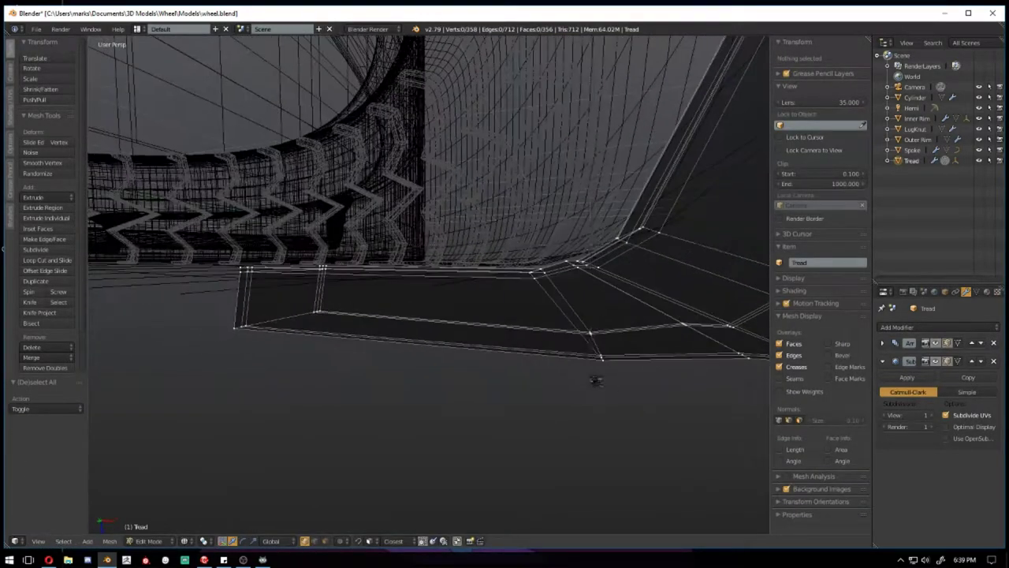
pyautogui.press('z')
pyautogui.moveTo(579, 264); pyautogui.dragTo(628, 292, button='middle')
pyautogui.press('z')
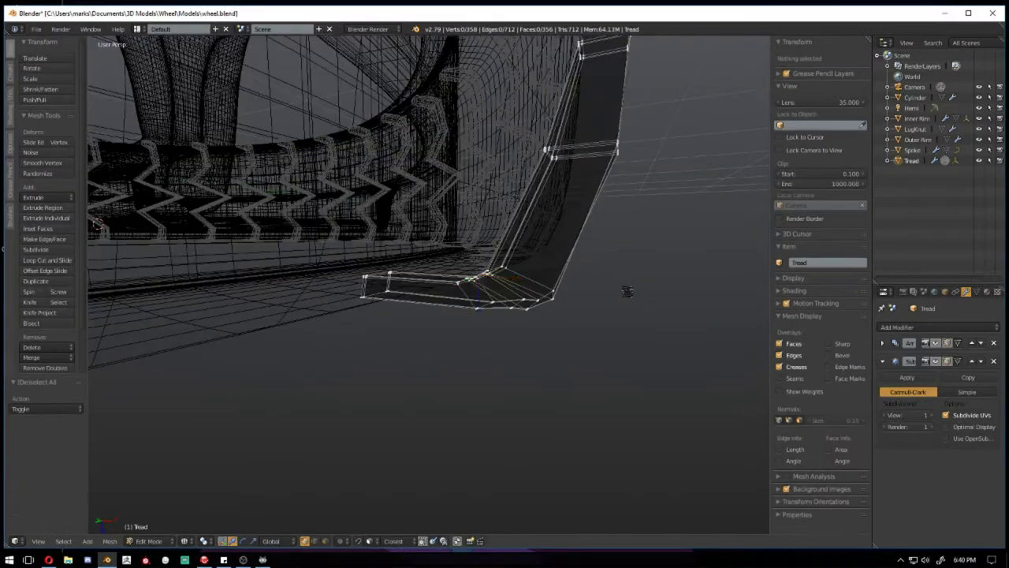
pyautogui.press('z')
pyautogui.press('a')
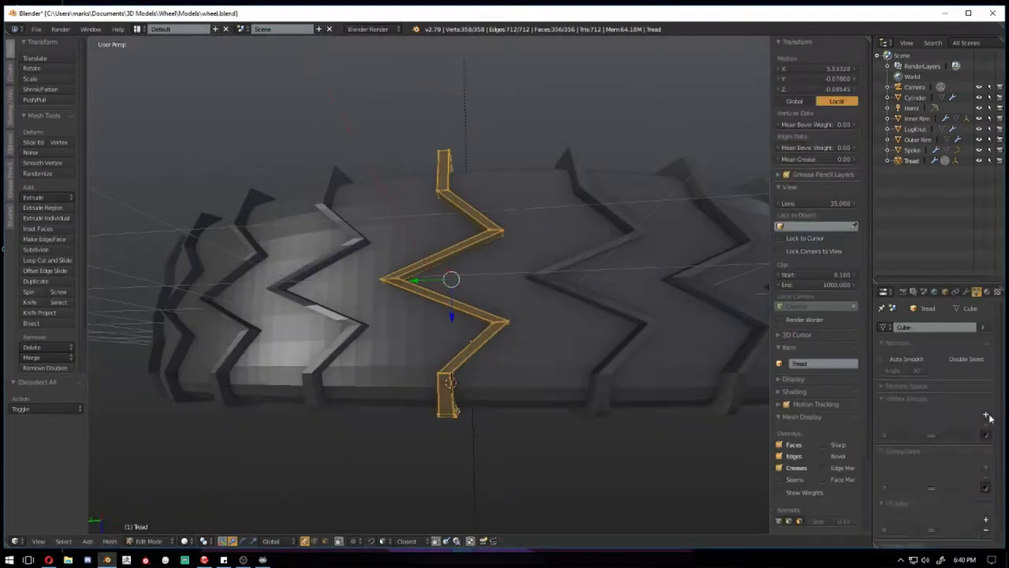
# Open the modifier list, then select a tread face loop and view it from several angles
pyautogui.click(907, 326)
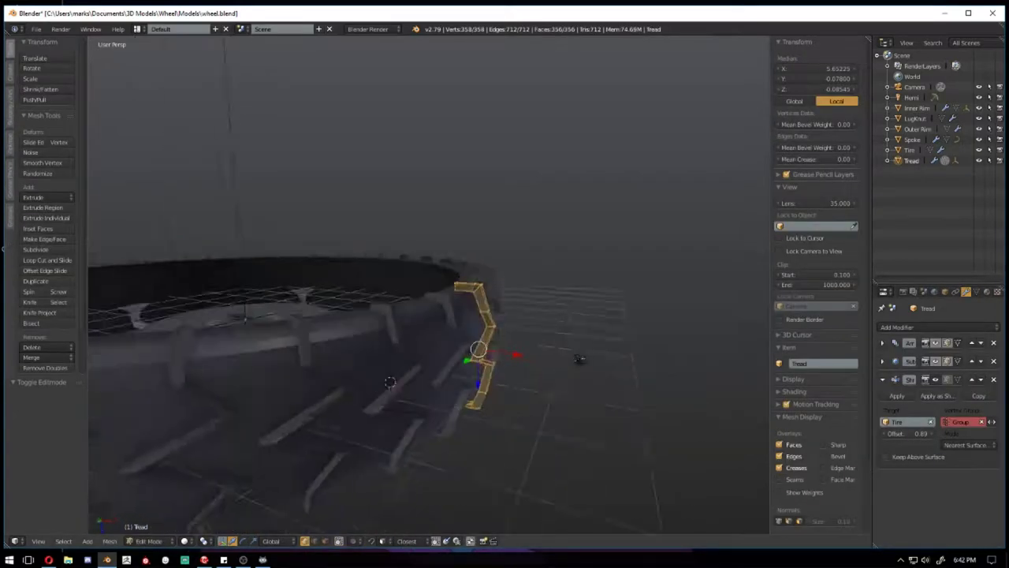
pyautogui.scroll(3, 497, 314)
pyautogui.press('a')
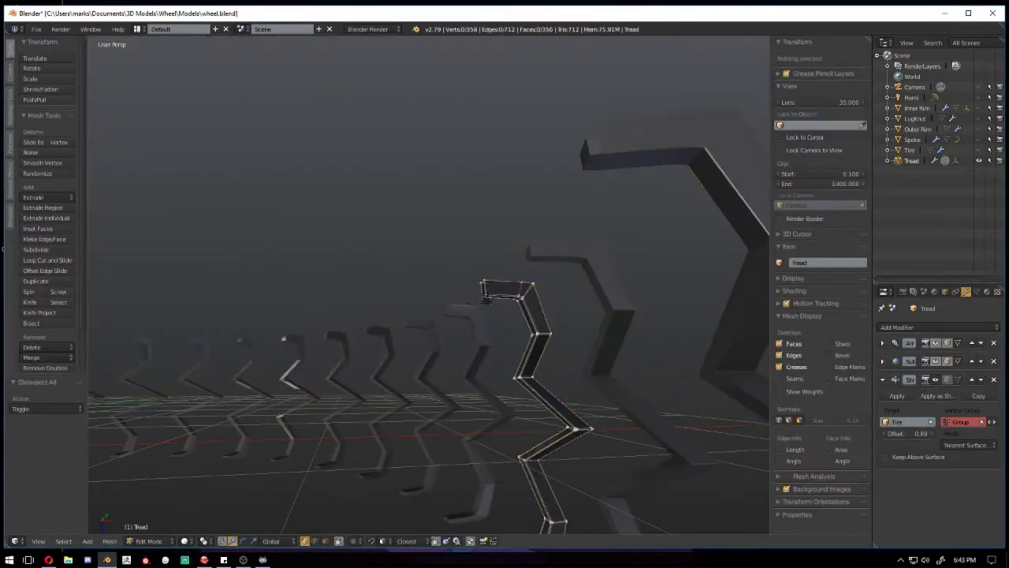
pyautogui.scroll(3, 498, 318)
pyautogui.moveTo(359, 322); pyautogui.dragTo(442, 300, button='middle')
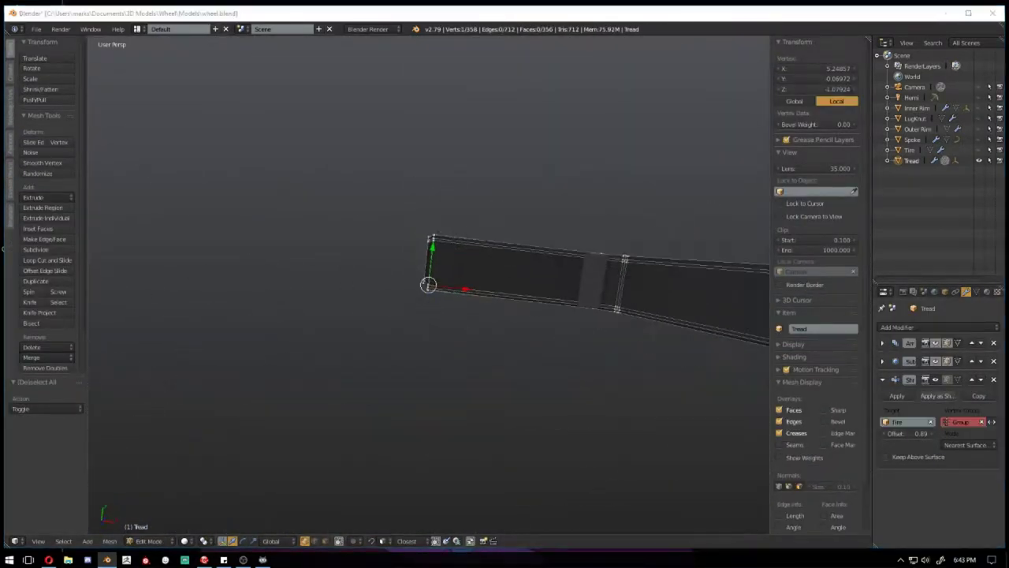
pyautogui.scroll(5, 507, 275)
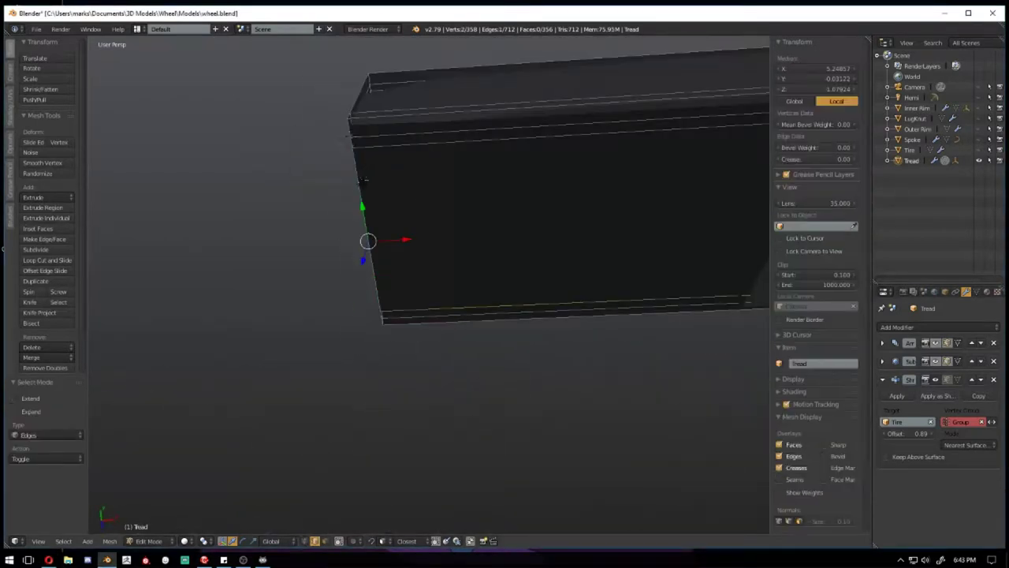
pyautogui.moveTo(371, 140); pyautogui.dragTo(566, 138, button='middle')
pyautogui.keyDown('alt'); pyautogui.rightClick(566, 138); pyautogui.keyUp('alt')
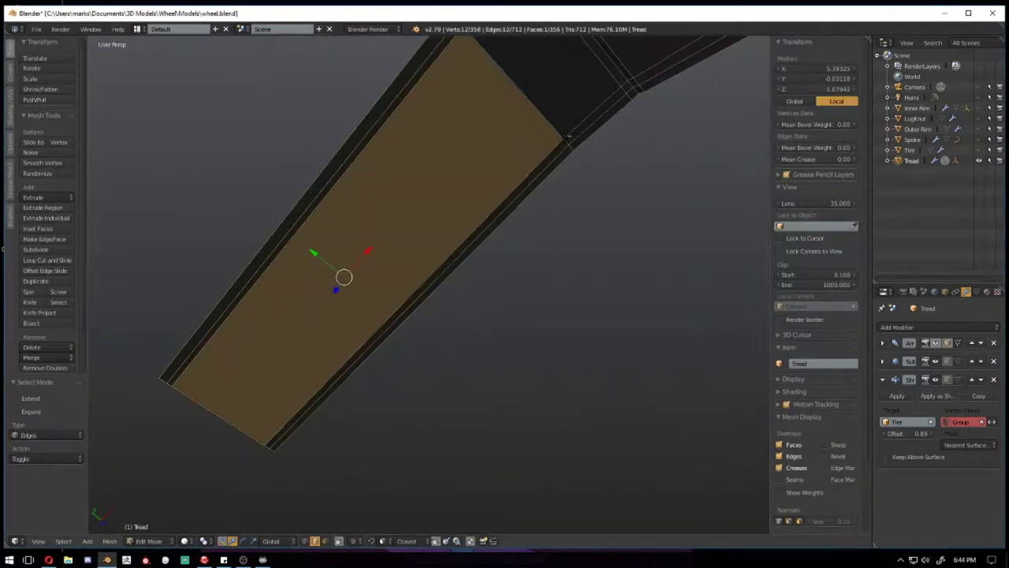
pyautogui.moveTo(588, 201); pyautogui.dragTo(538, 189, button='middle')
pyautogui.press('a')
pyautogui.press('a')
pyautogui.moveTo(651, 162)
pyautogui.mouseDown(button='middle')
pyautogui.moveTo(745, 176)
pyautogui.moveTo(576, 270)
pyautogui.moveTo(430, 371)
pyautogui.moveTo(371, 371)
pyautogui.moveTo(550, 279)
pyautogui.moveTo(413, 237)
pyautogui.moveTo(185, 204)
pyautogui.moveTo(331, 236)
pyautogui.moveTo(651, 136)
pyautogui.moveTo(633, 214)
pyautogui.mouseUp(button='middle')
# Add three more tread loops to the selection and frame them in view
pyautogui.keyDown('alt'); pyautogui.keyDown('shift'); pyautogui.rightClick(412, 237); pyautogui.keyUp('shift'); pyautogui.keyUp('alt')
pyautogui.keyDown('alt'); pyautogui.keyDown('shift'); pyautogui.rightClick(633, 214); pyautogui.keyUp('shift'); pyautogui.keyUp('alt')
pyautogui.moveTo(437, 108)
pyautogui.mouseDown(button='middle')
pyautogui.moveTo(462, 160)
pyautogui.moveTo(457, 172)
pyautogui.moveTo(500, 198)
pyautogui.moveTo(522, 403)
pyautogui.mouseUp(button='middle')
pyautogui.keyDown('alt'); pyautogui.keyDown('shift'); pyautogui.rightClick(457, 172); pyautogui.keyUp('shift'); pyautogui.keyUp('alt')
pyautogui.scroll(-3, 499, 198)
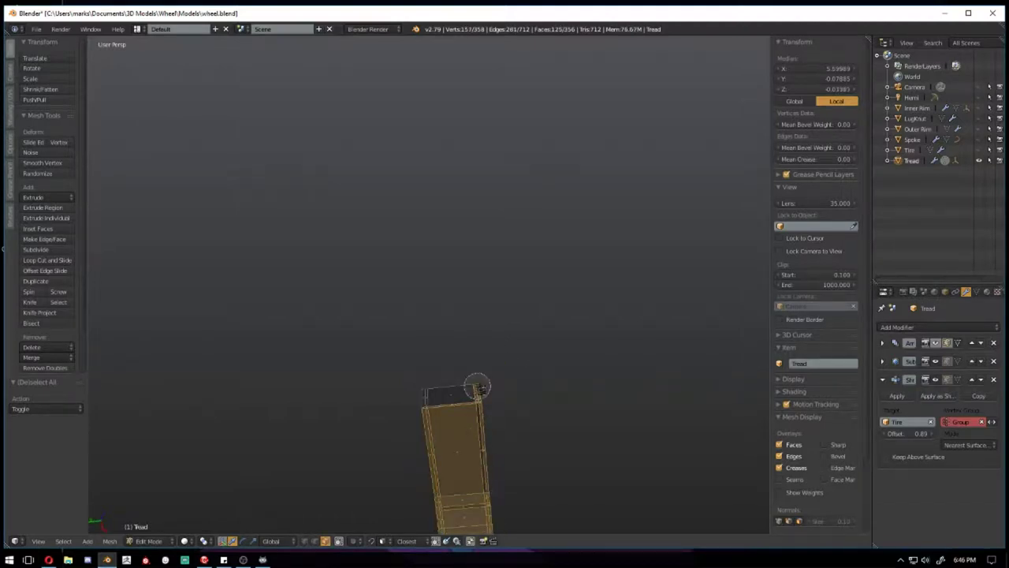
pyautogui.press('KP_Decimal')
# Delete the narrow tread face strip, undo it, and zoom out to the wheel in Object Mode
pyautogui.press('a')
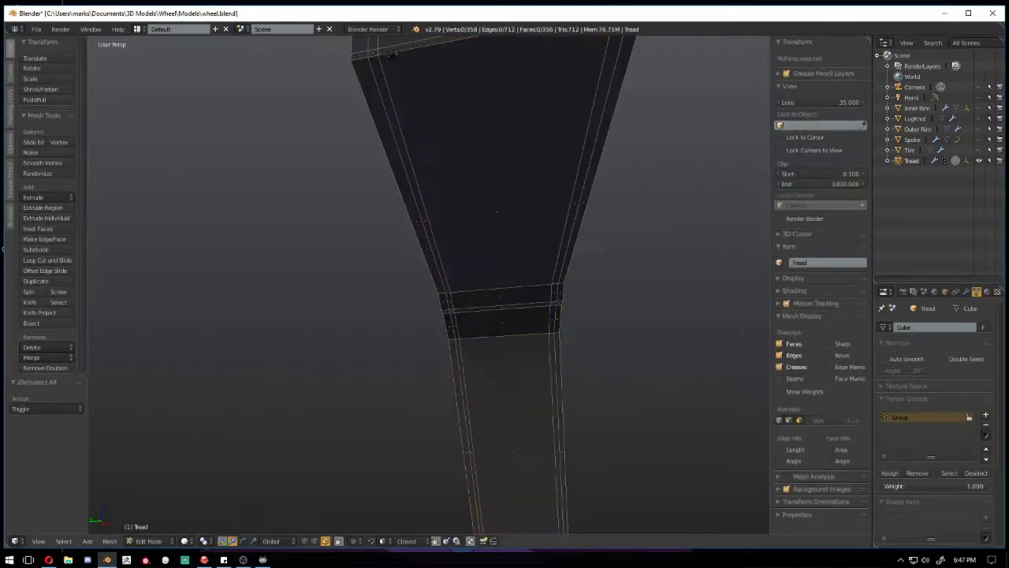
pyautogui.moveTo(504, 284); pyautogui.dragTo(497, 354, button='middle')
pyautogui.keyDown('alt'); pyautogui.rightClick(497, 354); pyautogui.keyUp('alt')
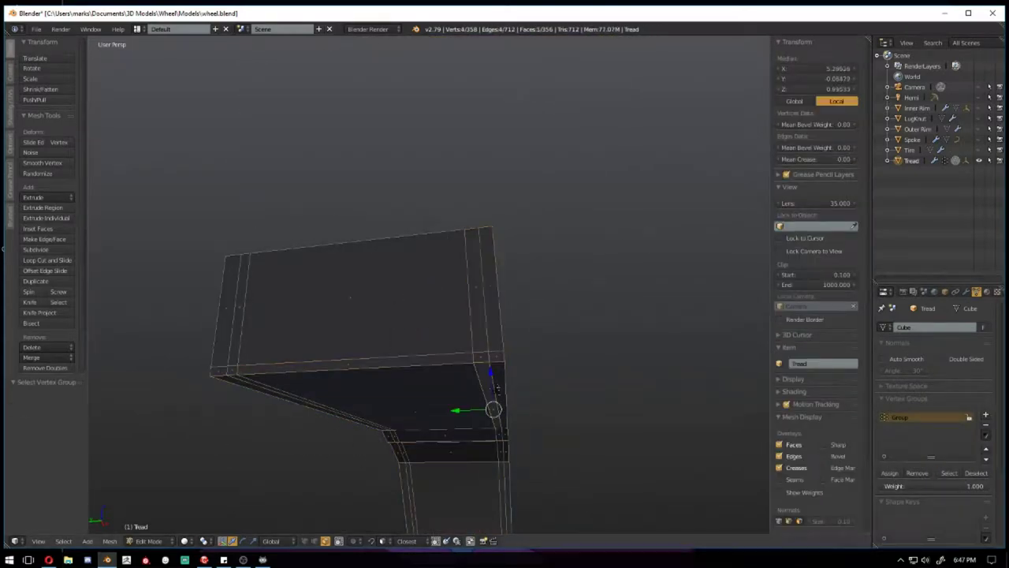
pyautogui.moveTo(504, 315); pyautogui.dragTo(504, 237, button='middle')
pyautogui.scroll(3, 504, 237)
pyautogui.press('x')
pyautogui.press('f')
pyautogui.moveTo(500, 184)
pyautogui.mouseDown(button='middle')
pyautogui.moveTo(496, 201)
pyautogui.moveTo(410, 208)
pyautogui.mouseUp(button='middle')
pyautogui.hotkey('ctrl', 'z')
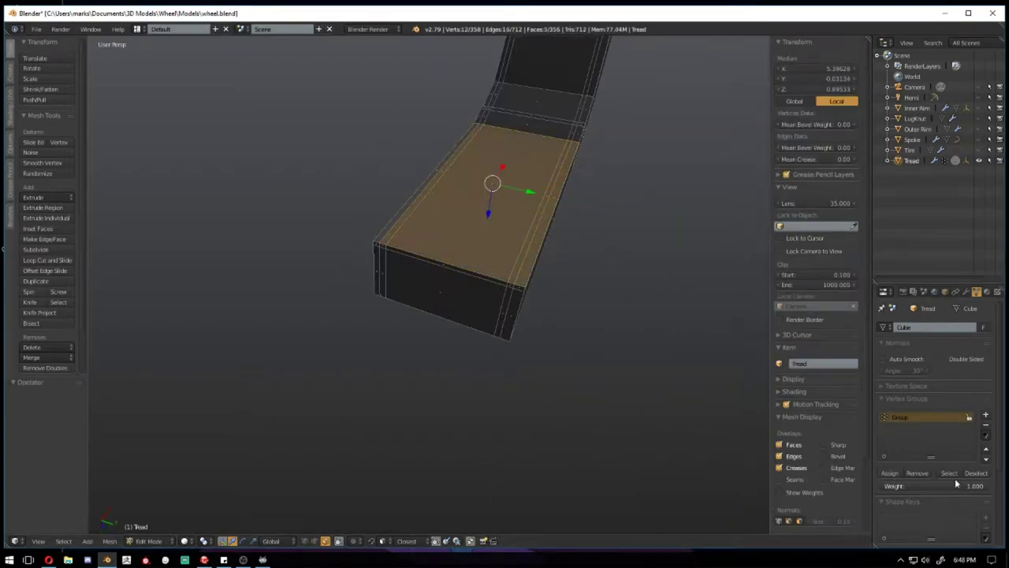
pyautogui.scroll(-5, 504, 284)
pyautogui.moveTo(505, 284); pyautogui.dragTo(394, 237, button='middle')
pyautogui.press('Tab')
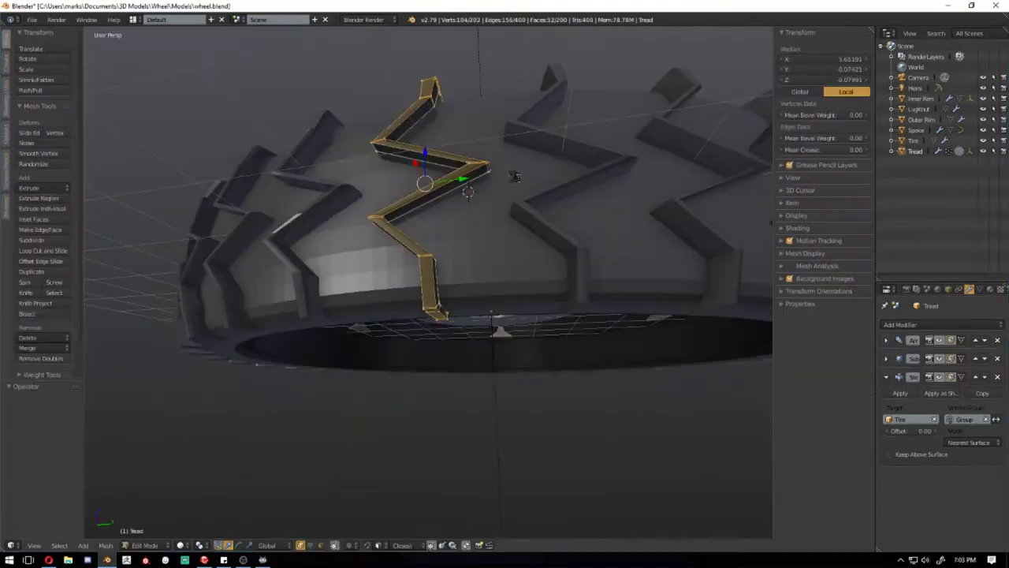
# Back in Object Mode, remove the Inner Rim's material
pyautogui.moveTo(514, 175)
pyautogui.mouseDown(button='middle')
pyautogui.moveTo(567, 261)
pyautogui.moveTo(504, 256)
pyautogui.mouseUp(button='middle')
pyautogui.press('Tab')
pyautogui.scroll(-5, 504, 256)
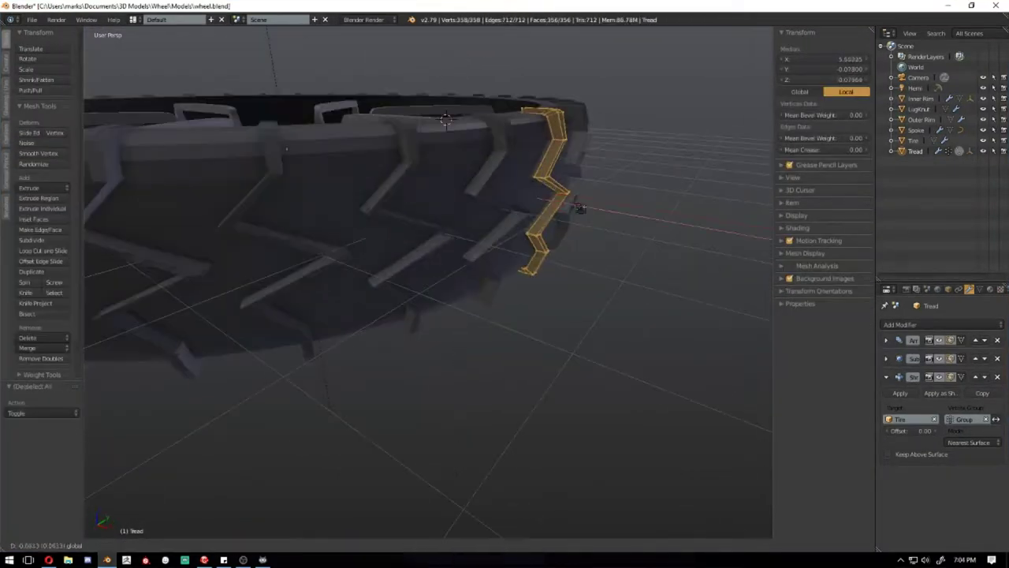
pyautogui.moveTo(521, 264)
pyautogui.mouseDown(button='middle')
pyautogui.moveTo(614, 207)
pyautogui.moveTo(560, 207)
pyautogui.mouseUp(button='middle')
pyautogui.scroll(3, 615, 207)
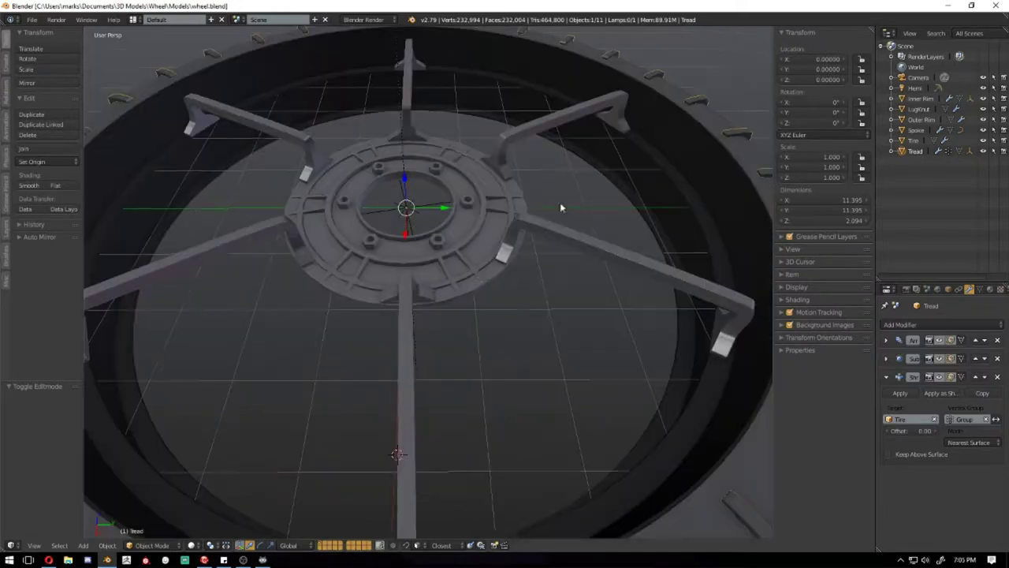
pyautogui.click(947, 370)
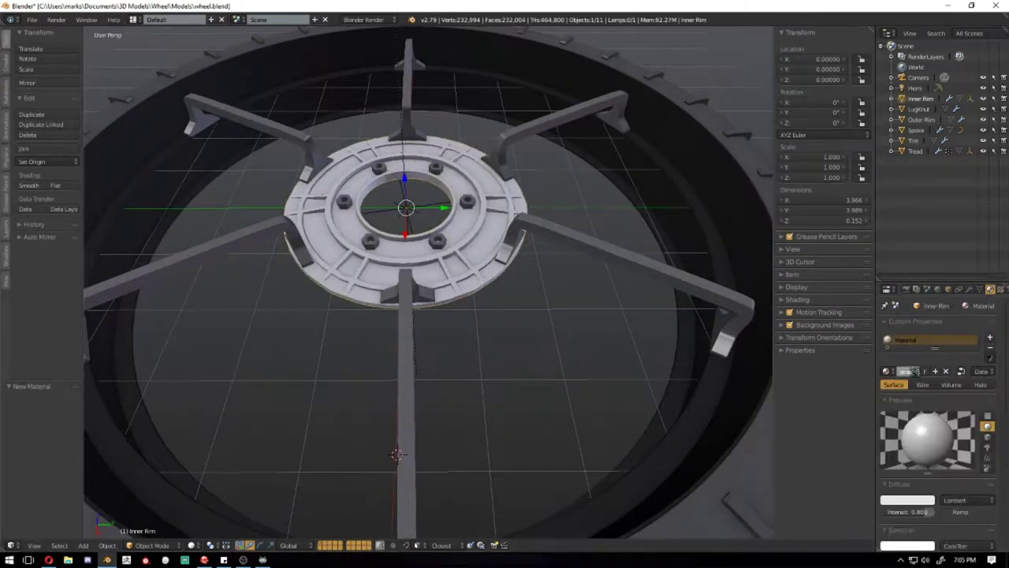
pyautogui.moveTo(938, 283); pyautogui.dragTo(938, 220)
# Paste the material onto the Outer Rim and give the spokes a new plain material
pyautogui.click(921, 119)
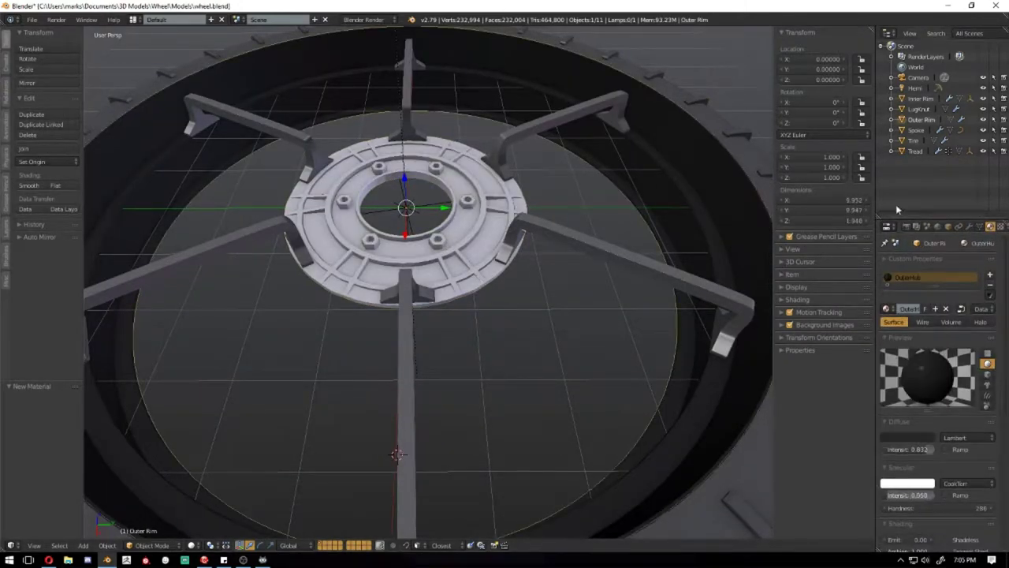
pyautogui.hotkey('ctrl', 'v')
pyautogui.press('a')
pyautogui.scroll(-3, 727, 294)
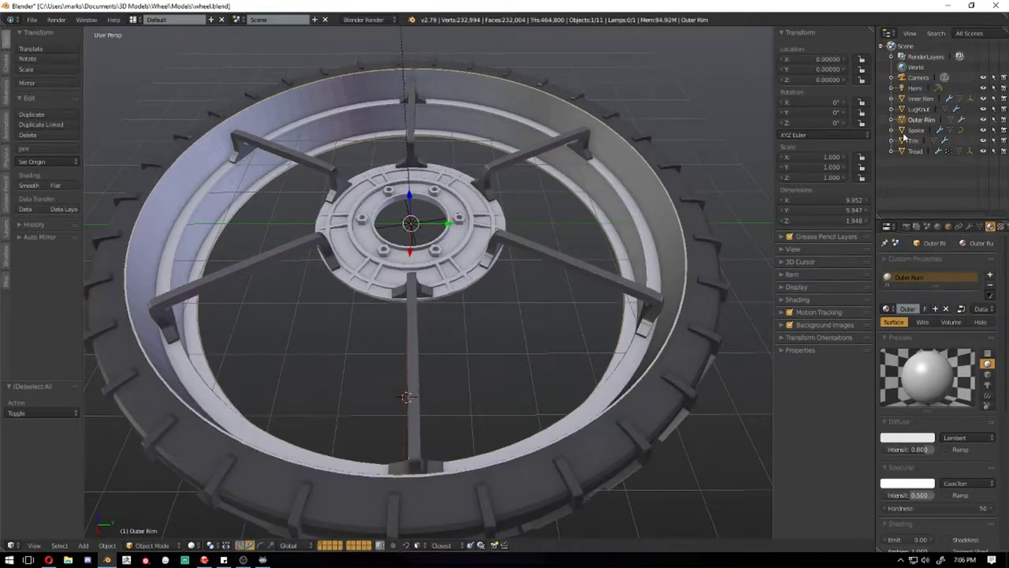
pyautogui.click(947, 308)
# Make the Tire the active object and expand the viewport shading settings
pyautogui.click(909, 309)
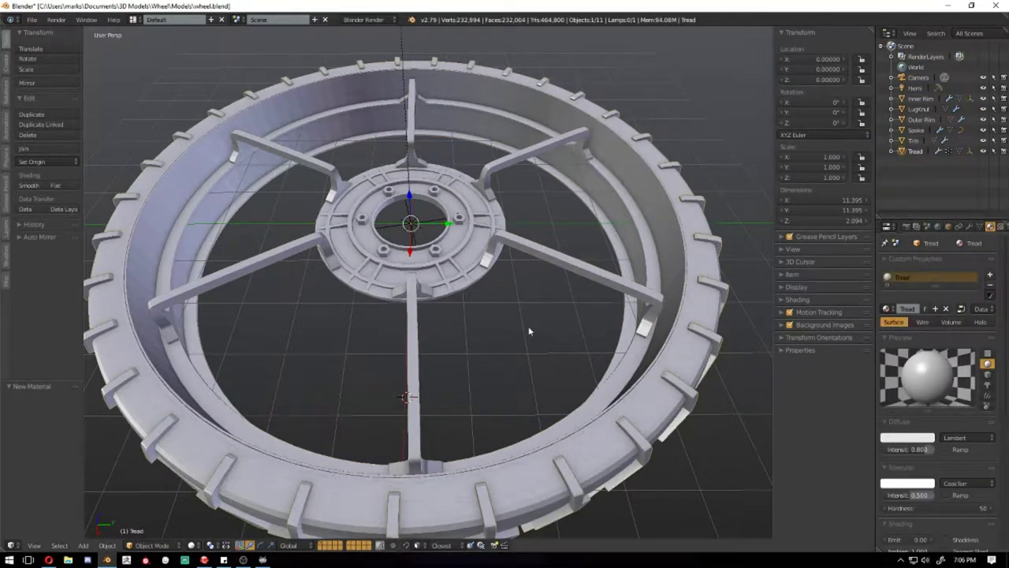
pyautogui.moveTo(530, 332)
pyautogui.mouseDown(button='middle')
pyautogui.moveTo(545, 273)
pyautogui.moveTo(538, 241)
pyautogui.mouseUp(button='middle')
pyautogui.click(797, 298)
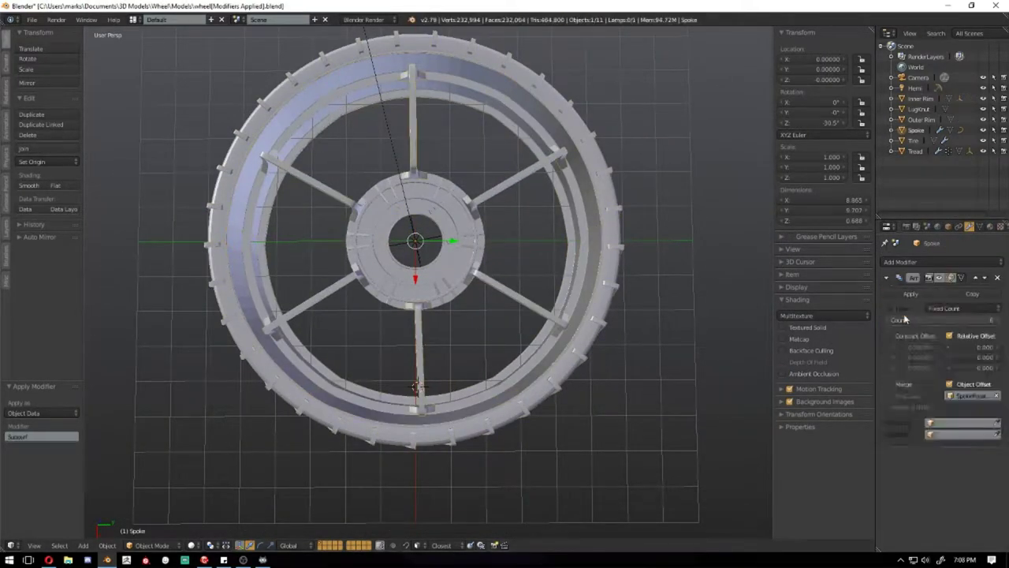
# Orbit to a low oblique view of the wheel and put the spoke into Edit Mode
pyautogui.moveTo(719, 328); pyautogui.dragTo(359, 330, button='middle')
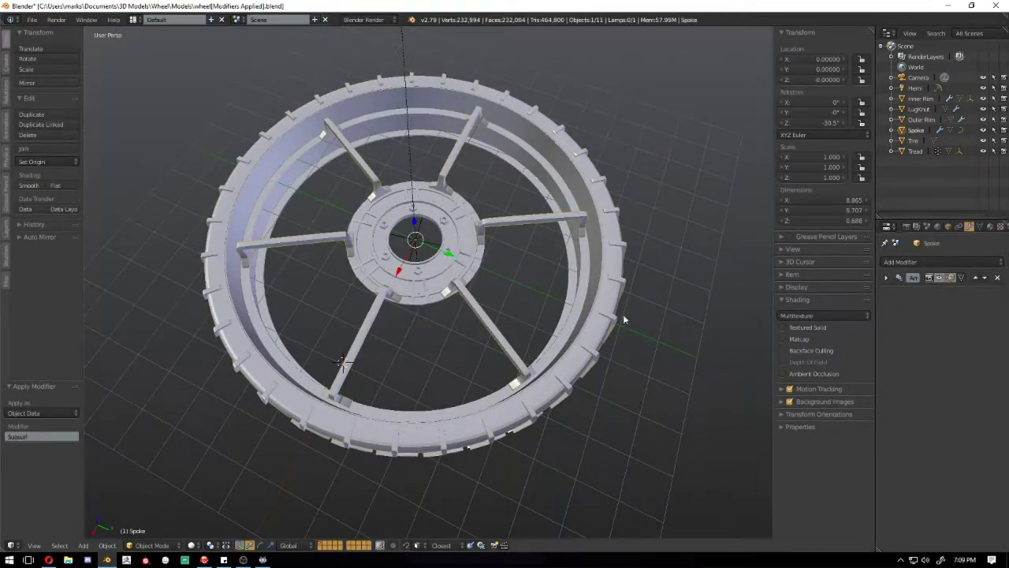
pyautogui.scroll(3, 669, 340)
pyautogui.moveTo(669, 340)
pyautogui.mouseDown(button='middle')
pyautogui.moveTo(619, 231)
pyautogui.moveTo(553, 290)
pyautogui.mouseUp(button='middle')
pyautogui.press('Tab')
pyautogui.press('Tab')
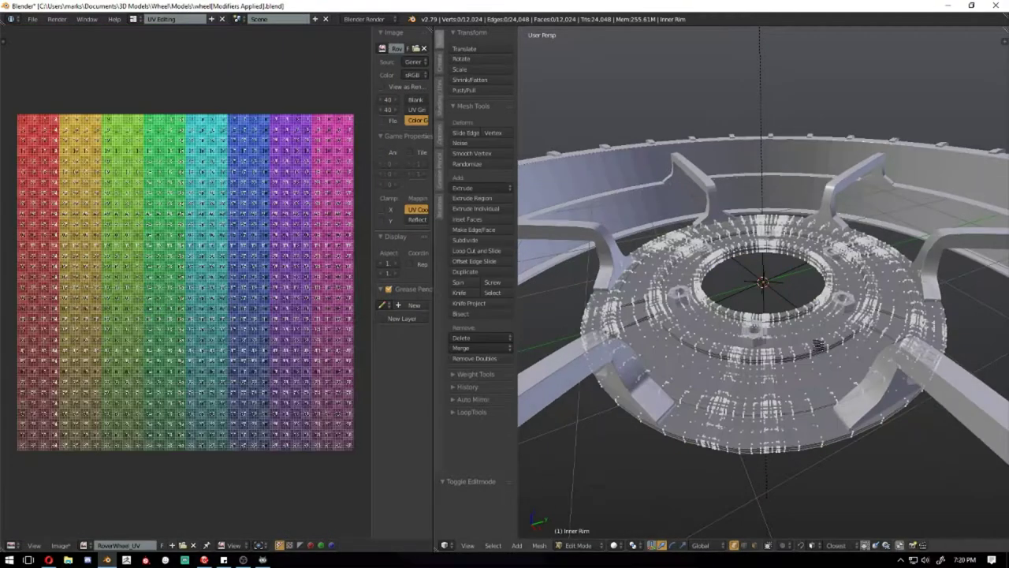
# Select all of the Inner Rim and do a first unwrap onto the grid image
pyautogui.scroll(5, 826, 387)
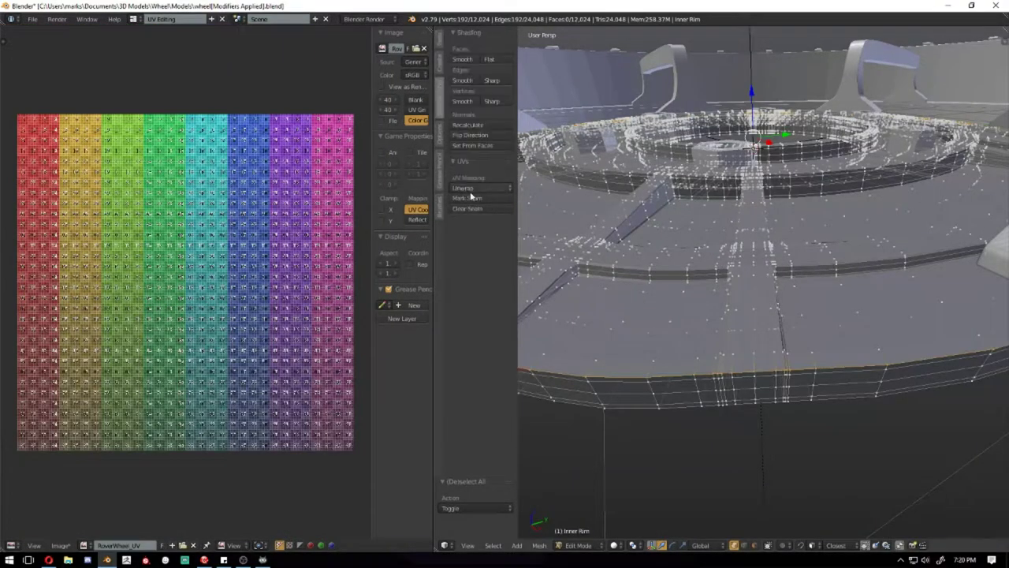
pyautogui.moveTo(691, 413)
pyautogui.mouseDown(button='middle')
pyautogui.moveTo(653, 349)
pyautogui.moveTo(849, 355)
pyautogui.moveTo(720, 284)
pyautogui.moveTo(653, 298)
pyautogui.mouseUp(button='middle')
pyautogui.keyDown('alt'); pyautogui.rightClick(710, 285); pyautogui.keyUp('alt')
pyautogui.press('a')
pyautogui.click(653, 254)
# Mark an edge loop on the hub as a seam
pyautogui.press('a')
pyautogui.scroll(3, 653, 298)
pyautogui.scroll(2, 653, 298)
pyautogui.keyDown('alt'); pyautogui.rightClick(653, 298); pyautogui.keyUp('alt')
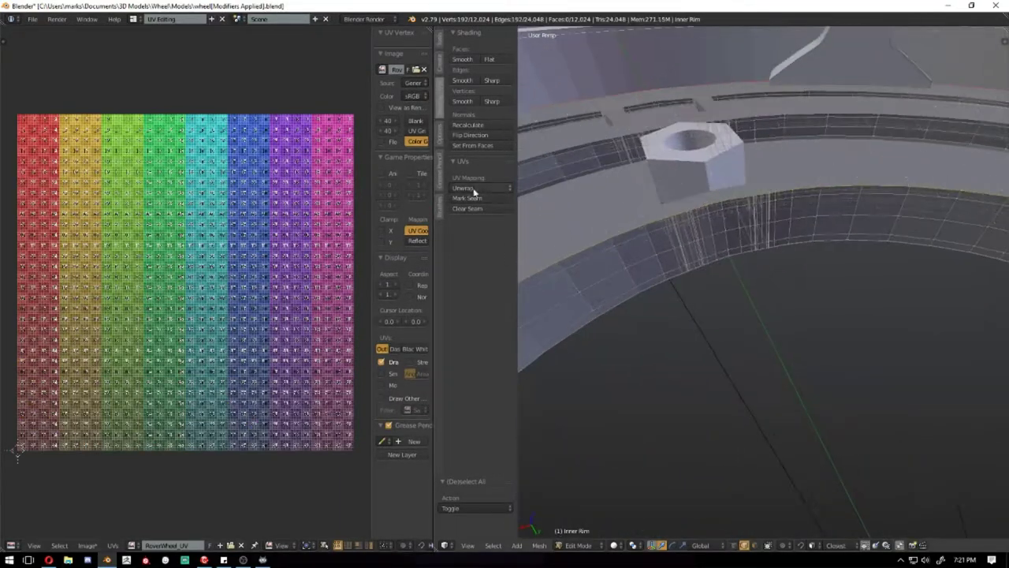
pyautogui.click(467, 197)
# Select the rim's bottom edge loop, then unwrap the whole rim using the new seams
pyautogui.moveTo(675, 101)
pyautogui.mouseDown(button='middle')
pyautogui.moveTo(689, 147)
pyautogui.moveTo(620, 178)
pyautogui.moveTo(744, 365)
pyautogui.moveTo(712, 216)
pyautogui.moveTo(744, 354)
pyautogui.moveTo(593, 215)
pyautogui.moveTo(700, 306)
pyautogui.mouseUp(button='middle')
pyautogui.keyDown('alt'); pyautogui.rightClick(688, 345); pyautogui.keyUp('alt')
pyautogui.press('a')
pyautogui.press('u')
pyautogui.click(599, 290)
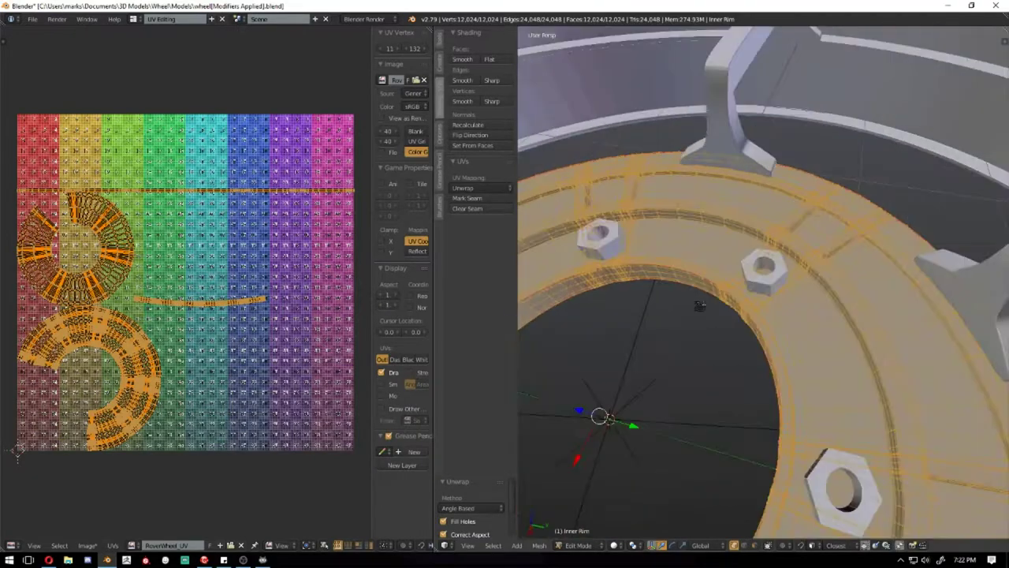
# Toggle Edit Mode, clear the selection and move in close on the rim edge
pyautogui.press('Tab')
pyautogui.press('Tab')
pyautogui.moveTo(648, 364)
pyautogui.mouseDown(button='middle')
pyautogui.moveTo(720, 307)
pyautogui.moveTo(745, 329)
pyautogui.mouseUp(button='middle')
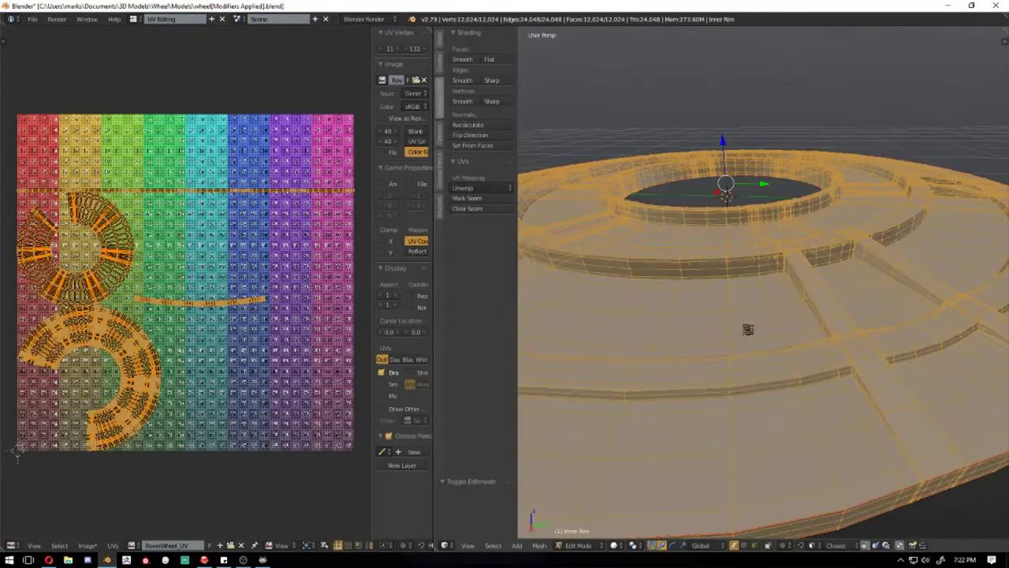
pyautogui.scroll(5, 717, 367)
pyautogui.press('a')
pyautogui.scroll(-3, 717, 367)
pyautogui.moveTo(717, 367)
pyautogui.mouseDown(button='middle')
pyautogui.moveTo(705, 344)
pyautogui.moveTo(729, 110)
pyautogui.mouseUp(button='middle')
# Mark a seam along an edge loop of the rim with Ctrl+E
pyautogui.keyDown('alt'); pyautogui.rightClick(728, 110); pyautogui.keyUp('alt')
pyautogui.hotkey('ctrl', 'e')
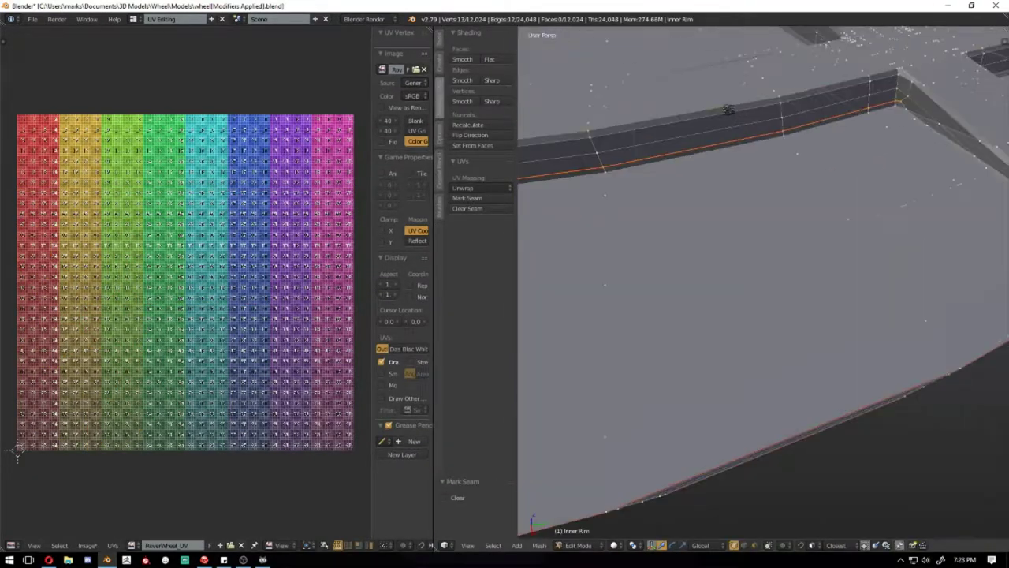
pyautogui.moveTo(549, 187)
pyautogui.mouseDown(button='middle')
pyautogui.moveTo(741, 185)
pyautogui.moveTo(662, 279)
pyautogui.moveTo(748, 148)
pyautogui.mouseUp(button='middle')
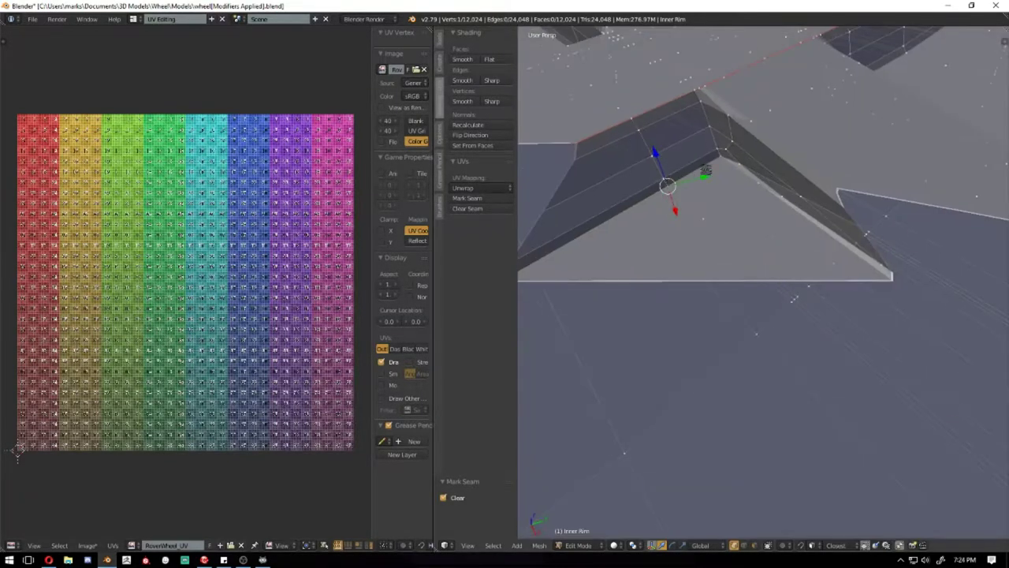
pyautogui.moveTo(640, 129)
pyautogui.mouseDown(button='middle')
pyautogui.moveTo(785, 218)
pyautogui.moveTo(677, 252)
pyautogui.mouseUp(button='middle')
pyautogui.moveTo(925, 235)
pyautogui.mouseDown(button='middle')
pyautogui.moveTo(750, 150)
pyautogui.moveTo(765, 238)
pyautogui.moveTo(766, 140)
pyautogui.moveTo(651, 216)
pyautogui.moveTo(730, 289)
pyautogui.moveTo(815, 275)
pyautogui.mouseUp(button='middle')
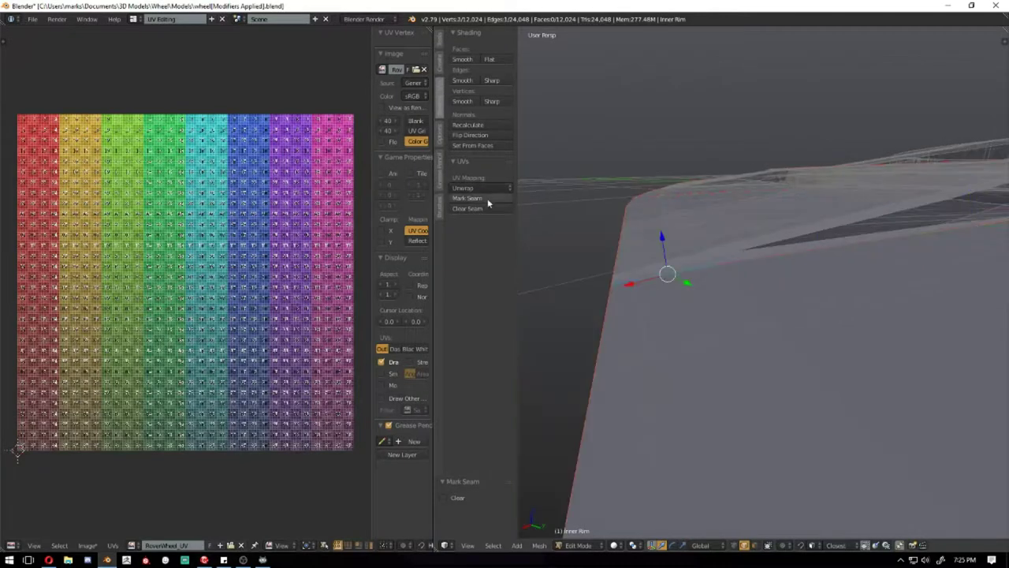
pyautogui.moveTo(552, 237)
pyautogui.mouseDown(button='middle')
pyautogui.moveTo(696, 258)
pyautogui.moveTo(938, 195)
pyautogui.mouseUp(button='middle')
# Clear the seam on the rim loop, then return to the Default screen layout
pyautogui.click(466, 207)
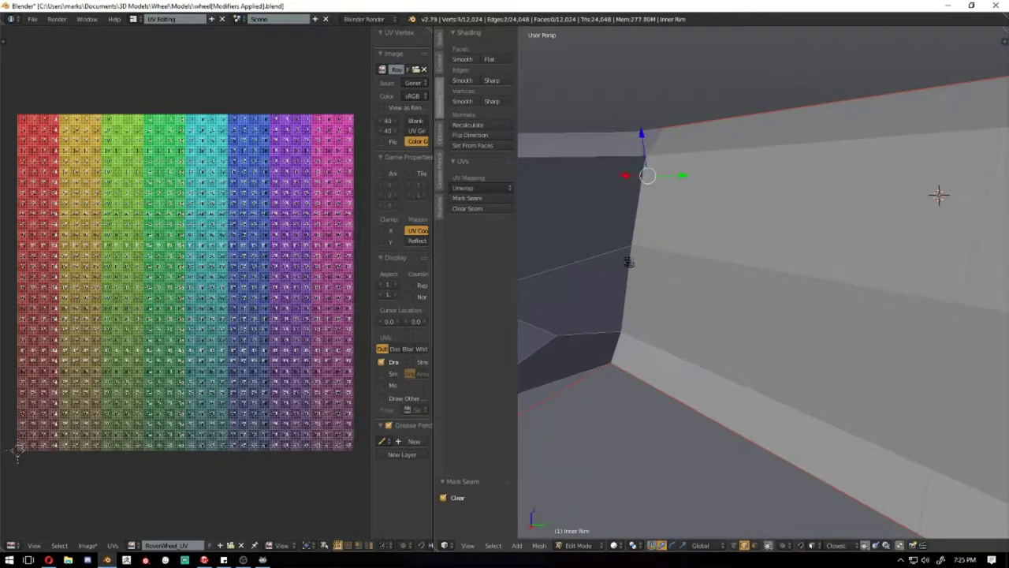
pyautogui.moveTo(693, 241); pyautogui.dragTo(603, 295, button='middle')
pyautogui.moveTo(644, 373)
pyautogui.mouseDown(button='middle')
pyautogui.moveTo(699, 410)
pyautogui.moveTo(757, 389)
pyautogui.moveTo(771, 400)
pyautogui.moveTo(831, 392)
pyautogui.mouseUp(button='middle')
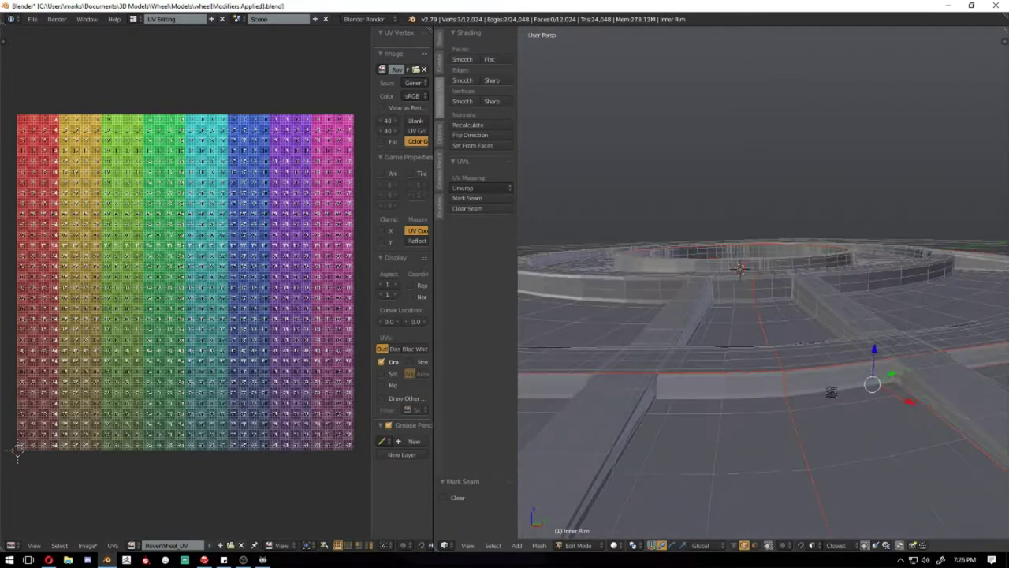
pyautogui.moveTo(626, 280)
pyautogui.mouseDown(button='middle')
pyautogui.moveTo(838, 185)
pyautogui.moveTo(881, 225)
pyautogui.moveTo(867, 237)
pyautogui.mouseUp(button='middle')
pyautogui.hotkey('ctrl', 'Left')
pyautogui.moveTo(552, 252)
pyautogui.mouseDown(button='middle')
pyautogui.moveTo(654, 216)
pyautogui.moveTo(591, 132)
pyautogui.mouseUp(button='middle')
# In wireframe top view, box-select the left half of the Inner Rim and delete its vertices
pyautogui.press('z')
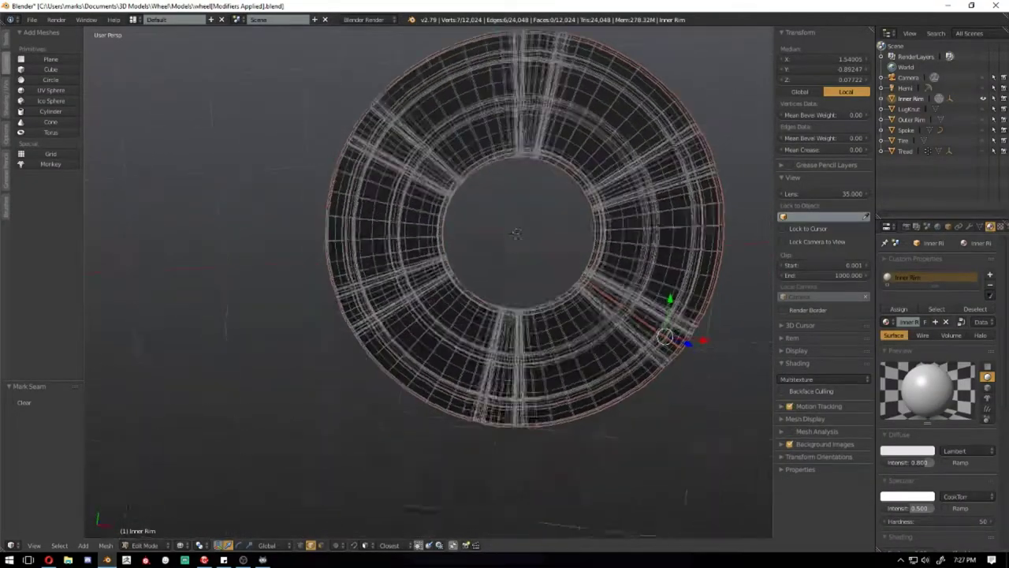
pyautogui.rightClick(477, 106)
pyautogui.moveTo(478, 105); pyautogui.dragTo(477, 54, button='middle')
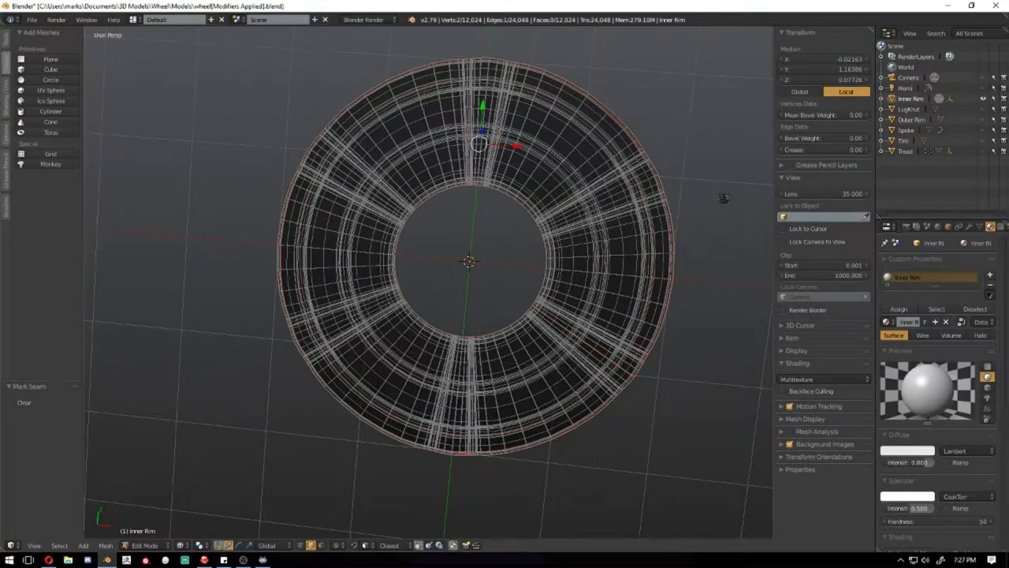
pyautogui.press('KP_7')
pyautogui.press('b')
pyautogui.moveTo(218, 41); pyautogui.dragTo(487, 521)
pyautogui.press('x')
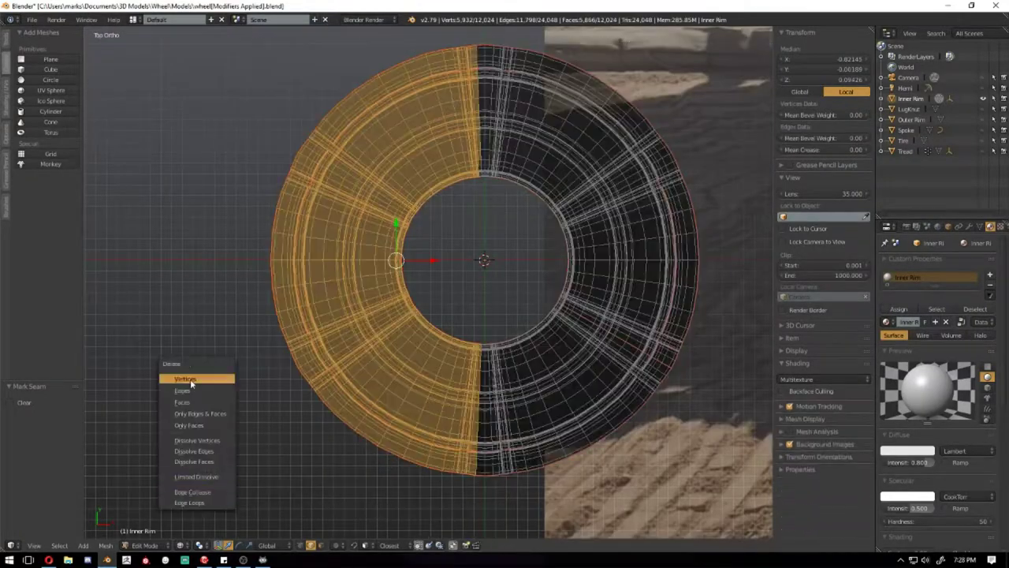
pyautogui.click(190, 378)
pyautogui.press('x')
pyautogui.click(394, 200)
# Add a Mirror modifier to the Inner Rim to rebuild the full ring
pyautogui.press('Tab')
pyautogui.click(942, 262)
pyautogui.click(800, 394)
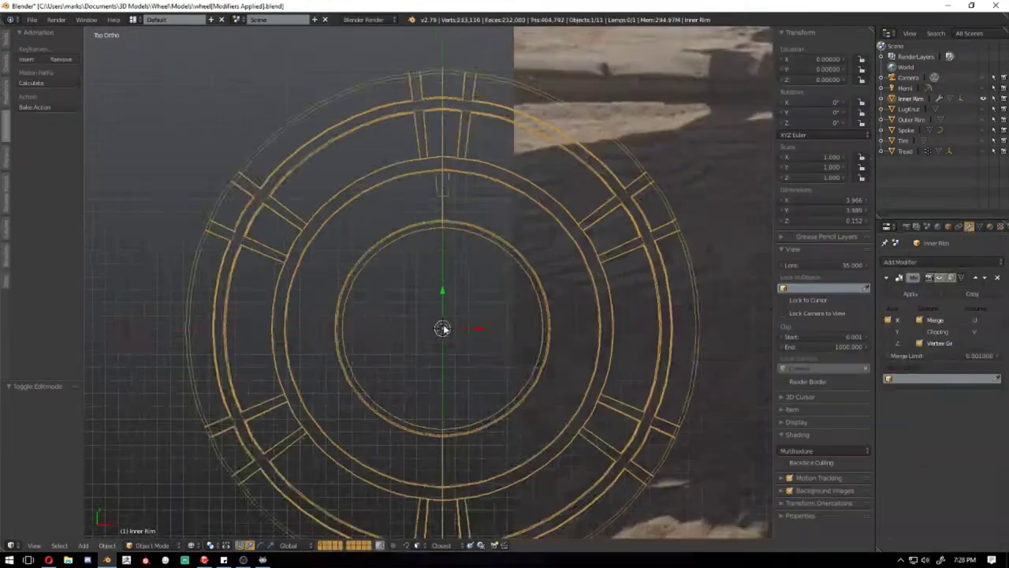
pyautogui.moveTo(479, 347); pyautogui.dragTo(478, 424, button='middle')
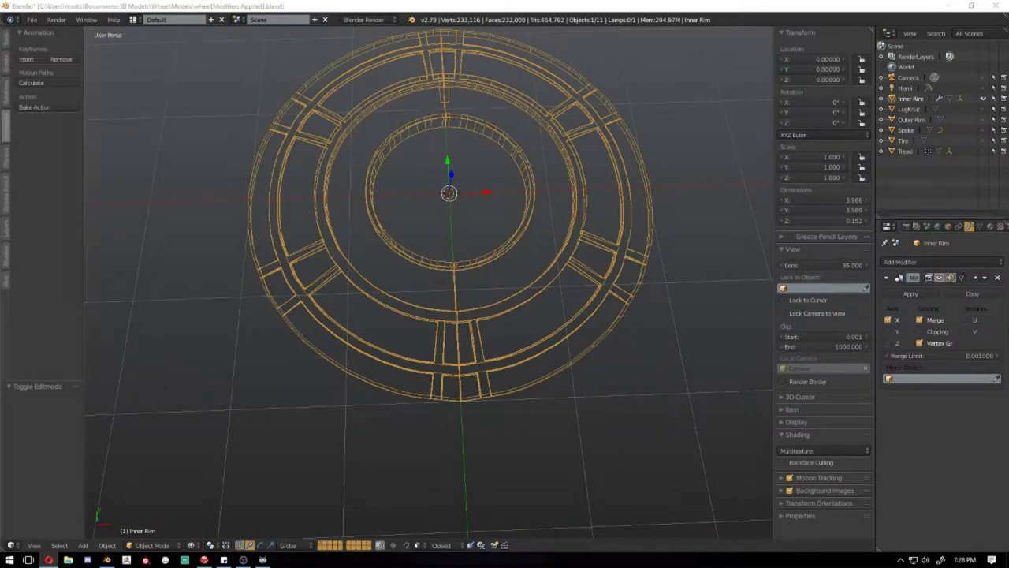
pyautogui.press('Tab')
pyautogui.press('z')
pyautogui.moveTo(595, 263)
pyautogui.mouseDown(button='middle')
pyautogui.moveTo(620, 270)
pyautogui.moveTo(573, 276)
pyautogui.moveTo(646, 295)
pyautogui.mouseUp(button='middle')
# Mark the selected rim edge as a seam from the Shading/UVs tool shelf
pyautogui.scroll(4, 647, 295)
pyautogui.moveTo(232, 344); pyautogui.dragTo(183, 317, button='middle')
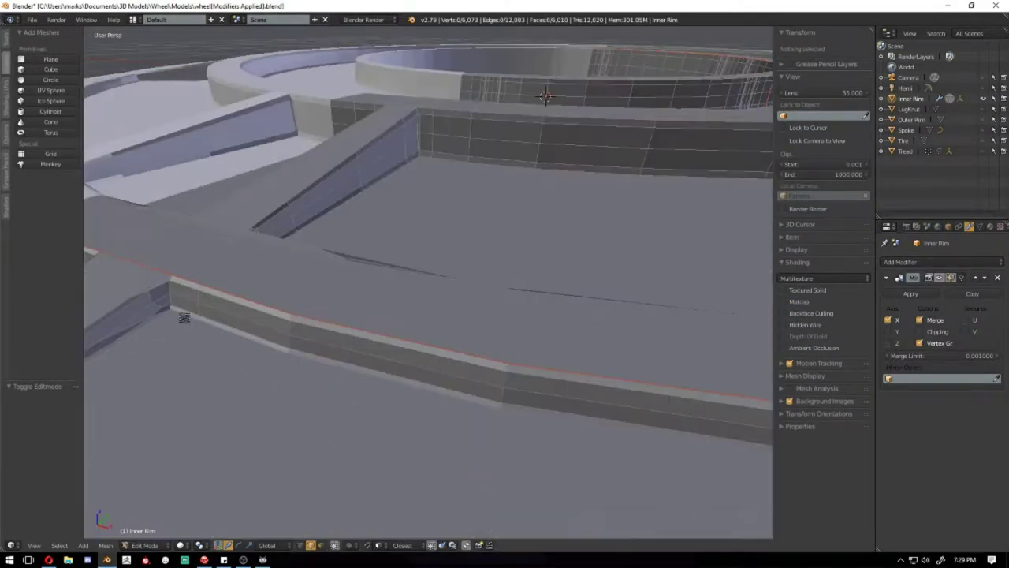
pyautogui.click(7, 93)
pyautogui.click(33, 198)
# Select several rim edges, including those at the junction with the spoke bars
pyautogui.moveTo(371, 363)
pyautogui.mouseDown(button='middle')
pyautogui.moveTo(670, 331)
pyautogui.moveTo(714, 386)
pyautogui.moveTo(405, 183)
pyautogui.moveTo(544, 299)
pyautogui.mouseUp(button='middle')
pyautogui.rightClick(715, 386)
pyautogui.moveTo(463, 321)
pyautogui.mouseDown(button='middle')
pyautogui.moveTo(503, 374)
pyautogui.moveTo(654, 368)
pyautogui.mouseUp(button='middle')
pyautogui.rightClick(654, 369)
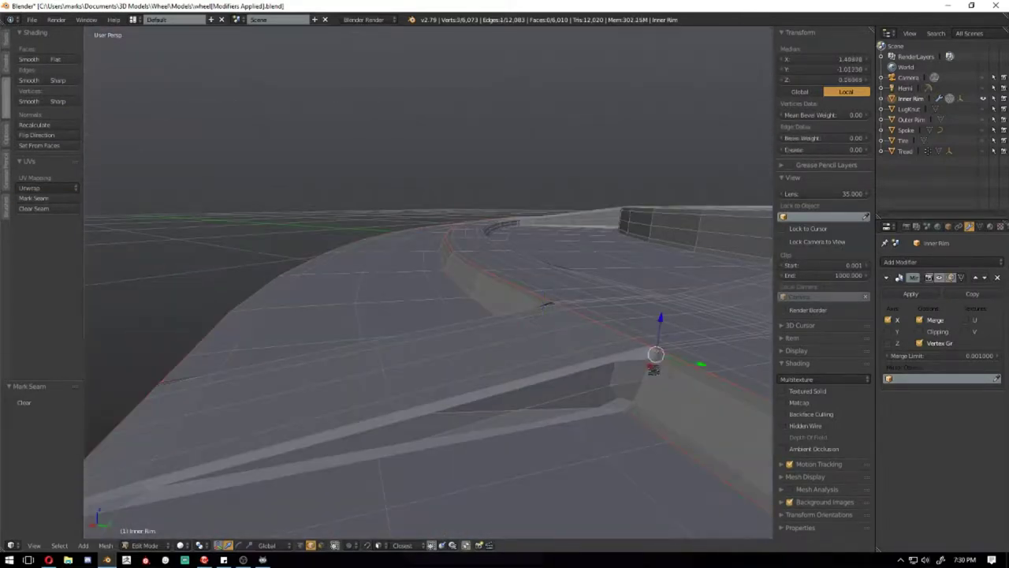
pyautogui.moveTo(563, 428)
pyautogui.mouseDown(button='middle')
pyautogui.moveTo(599, 331)
pyautogui.moveTo(643, 279)
pyautogui.mouseUp(button='middle')
pyautogui.scroll(3, 643, 279)
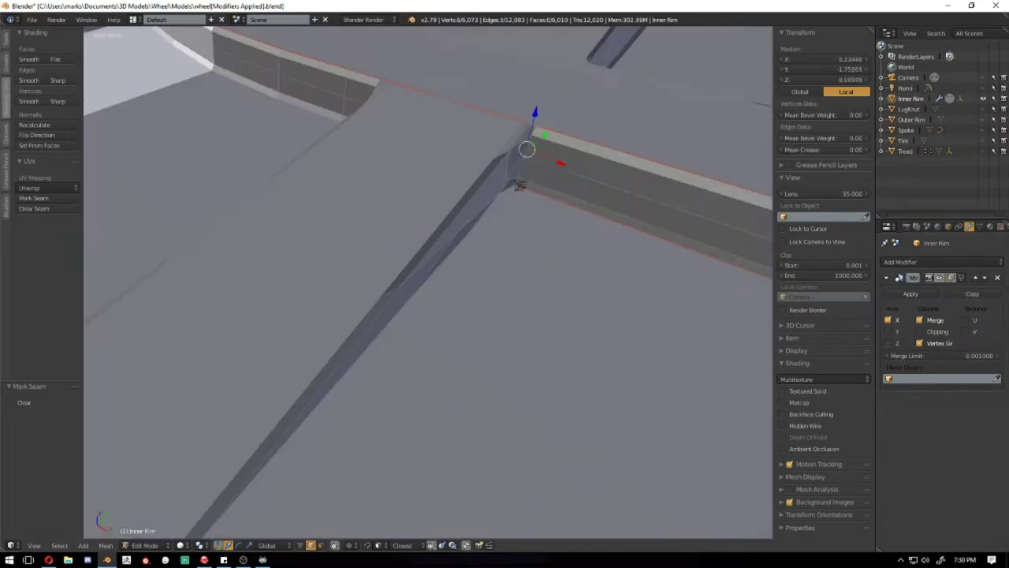
pyautogui.rightClick(266, 238)
pyautogui.moveTo(536, 169)
pyautogui.mouseDown(button='middle')
pyautogui.moveTo(266, 238)
pyautogui.moveTo(314, 248)
pyautogui.moveTo(538, 169)
pyautogui.moveTo(498, 153)
pyautogui.mouseUp(button='middle')
pyautogui.keyDown('alt'); pyautogui.rightClick(266, 238); pyautogui.keyUp('alt')
pyautogui.rightClick(499, 153)
pyautogui.moveTo(685, 294)
pyautogui.mouseDown(button='middle')
pyautogui.moveTo(547, 277)
pyautogui.moveTo(676, 202)
pyautogui.moveTo(611, 227)
pyautogui.moveTo(557, 308)
pyautogui.moveTo(400, 269)
pyautogui.mouseUp(button='middle')
pyautogui.keyDown('shift'); pyautogui.rightClick(676, 203); pyautogui.keyUp('shift')
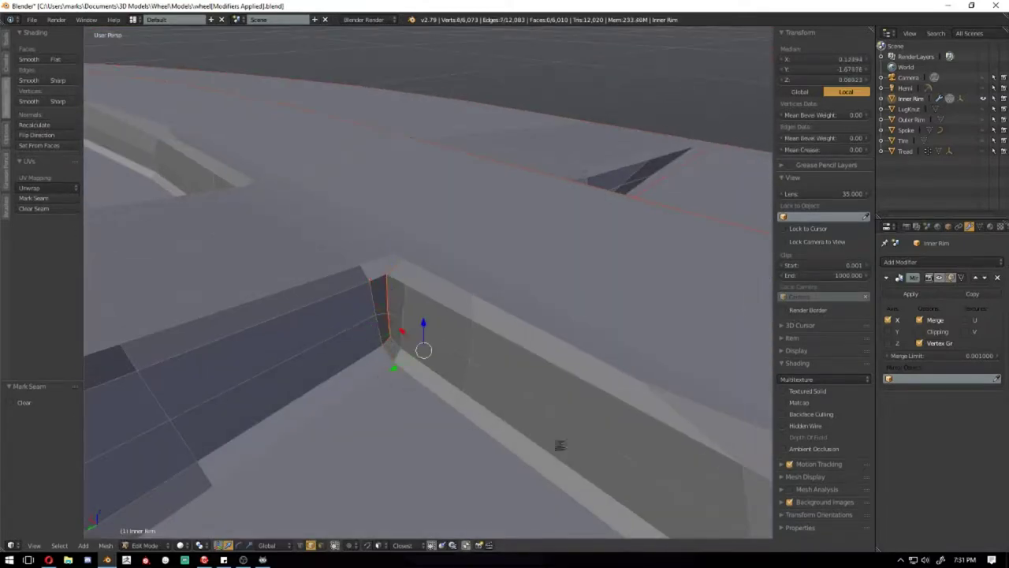
# Add the rim corner and rim bar edges to the selection and mark them as seams
pyautogui.moveTo(560, 445)
pyautogui.mouseDown(button='middle')
pyautogui.moveTo(554, 423)
pyautogui.moveTo(396, 266)
pyautogui.moveTo(228, 253)
pyautogui.moveTo(530, 309)
pyautogui.moveTo(588, 231)
pyautogui.moveTo(624, 333)
pyautogui.mouseUp(button='middle')
pyautogui.keyDown('shift'); pyautogui.rightClick(228, 252); pyautogui.keyUp('shift')
pyautogui.rightClick(586, 236)
pyautogui.keyDown('shift'); pyautogui.rightClick(432, 84); pyautogui.keyUp('shift')
pyautogui.moveTo(434, 84)
pyautogui.mouseDown(button='middle')
pyautogui.moveTo(209, 163)
pyautogui.moveTo(354, 247)
pyautogui.moveTo(344, 228)
pyautogui.mouseUp(button='middle')
pyautogui.rightClick(353, 247)
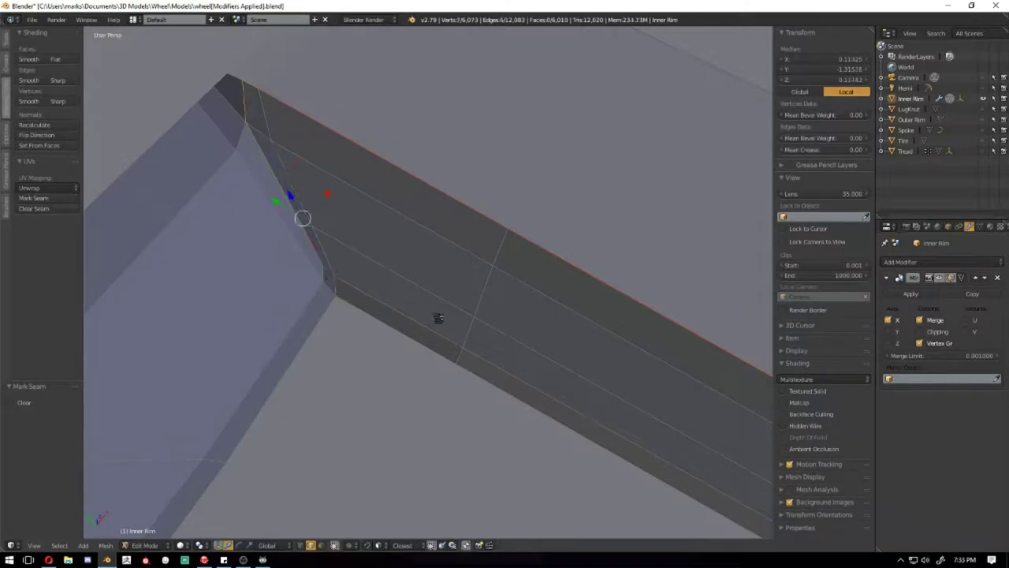
pyautogui.moveTo(438, 318); pyautogui.dragTo(521, 151, button='middle')
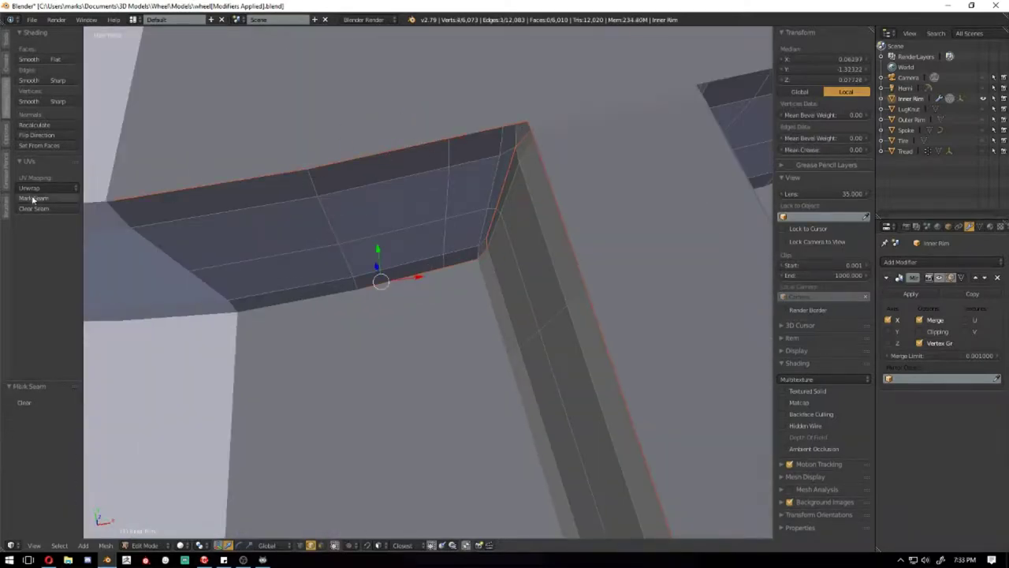
pyautogui.moveTo(599, 371)
pyautogui.mouseDown(button='middle')
pyautogui.moveTo(655, 387)
pyautogui.moveTo(568, 329)
pyautogui.moveTo(327, 259)
pyautogui.moveTo(437, 288)
pyautogui.mouseUp(button='middle')
pyautogui.rightClick(327, 259)
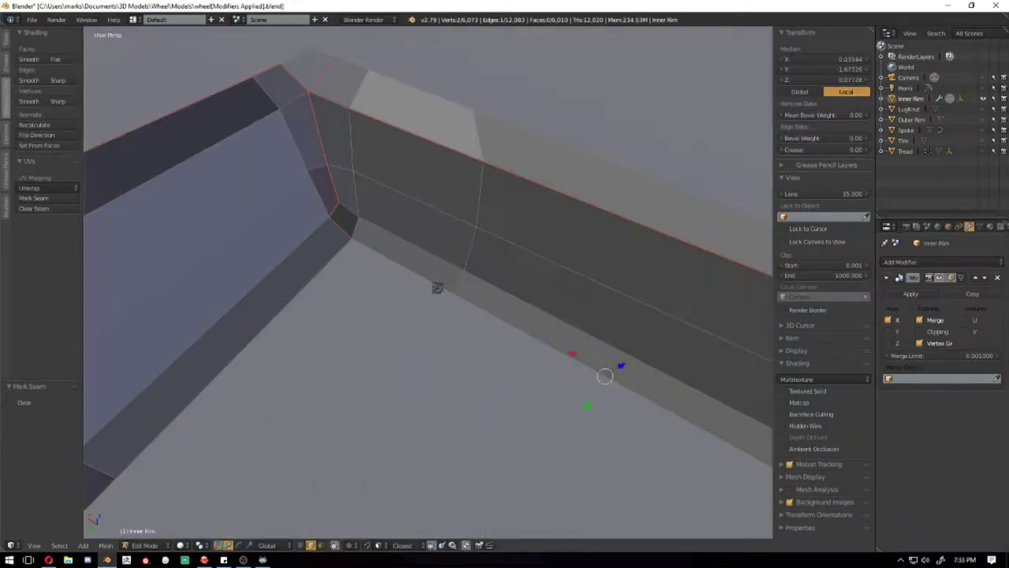
pyautogui.moveTo(363, 246); pyautogui.dragTo(617, 383, button='middle')
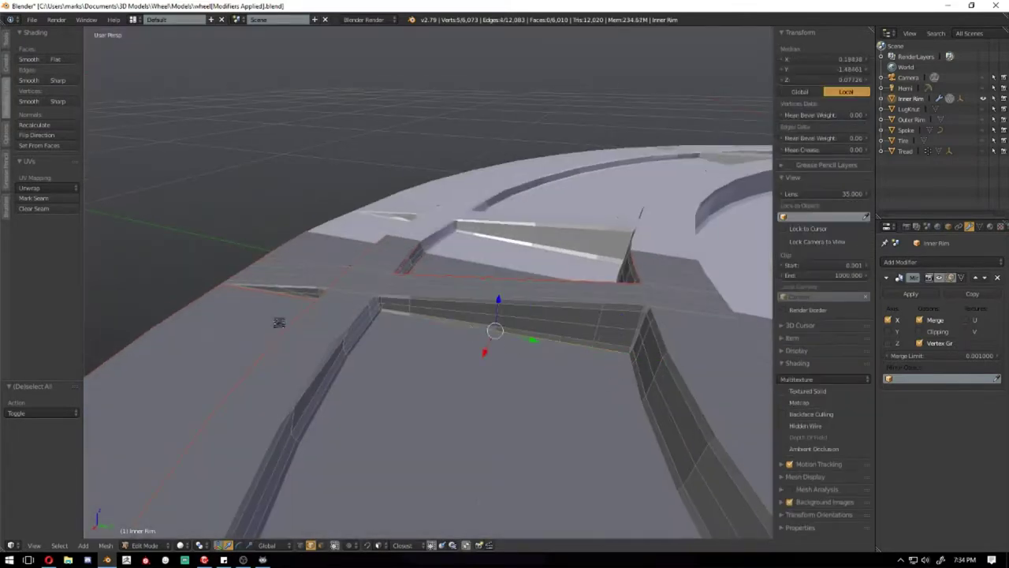
pyautogui.hotkey('ctrl', 'e')
# Select further rim corner edges and the top edges of the rim bar for seams
pyautogui.moveTo(279, 323)
pyautogui.mouseDown(button='middle')
pyautogui.moveTo(514, 354)
pyautogui.moveTo(372, 112)
pyautogui.mouseUp(button='middle')
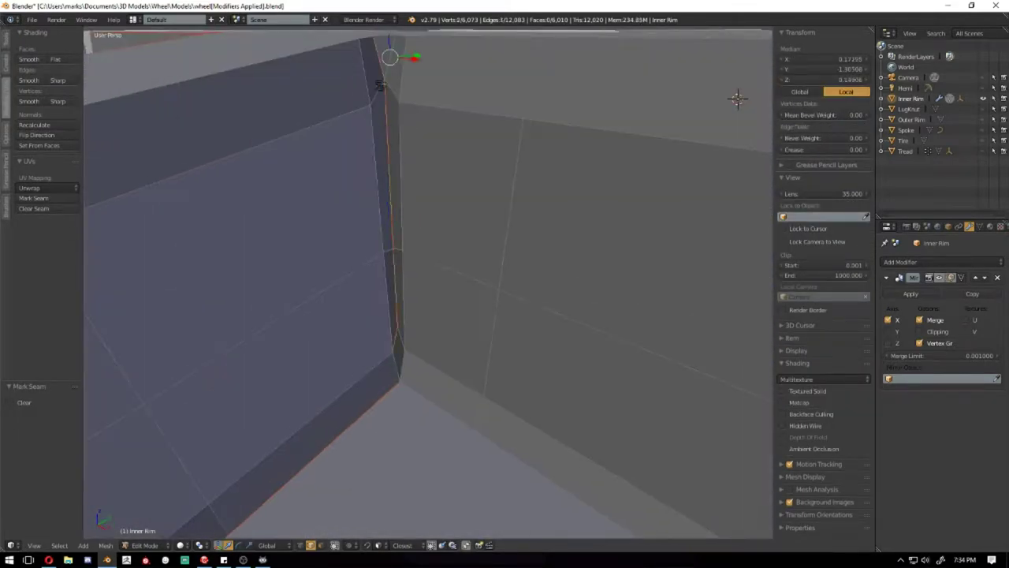
pyautogui.moveTo(404, 364); pyautogui.dragTo(399, 202, button='middle')
pyautogui.rightClick(258, 378)
pyautogui.moveTo(293, 291)
pyautogui.mouseDown(button='middle')
pyautogui.moveTo(258, 378)
pyautogui.moveTo(439, 356)
pyautogui.moveTo(363, 323)
pyautogui.mouseUp(button='middle')
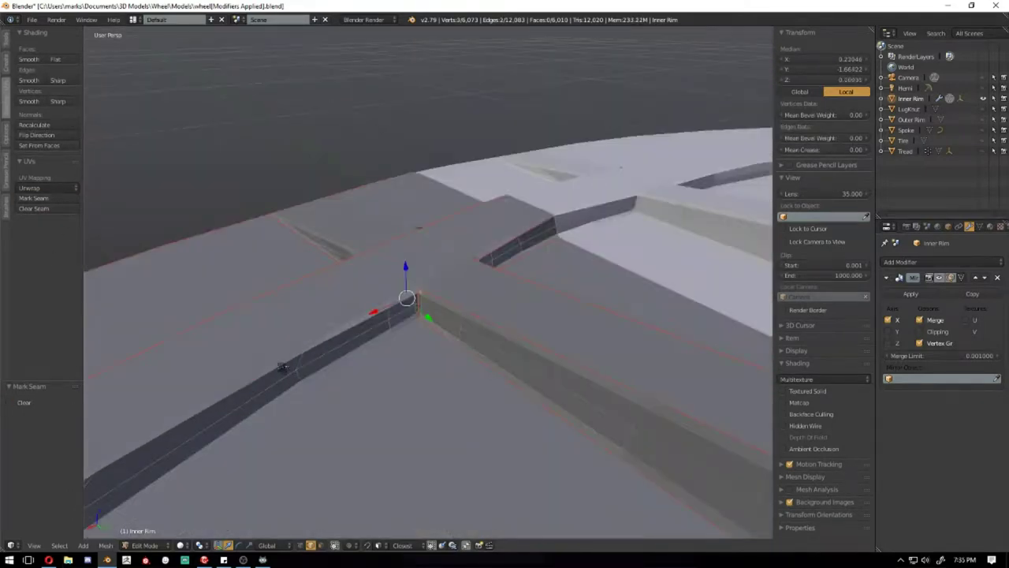
pyautogui.moveTo(121, 316)
pyautogui.mouseDown(button='middle')
pyautogui.moveTo(389, 398)
pyautogui.moveTo(394, 333)
pyautogui.moveTo(513, 351)
pyautogui.moveTo(319, 354)
pyautogui.moveTo(486, 244)
pyautogui.moveTo(315, 299)
pyautogui.moveTo(487, 68)
pyautogui.moveTo(726, 369)
pyautogui.moveTo(448, 145)
pyautogui.mouseUp(button='middle')
pyautogui.rightClick(447, 146)
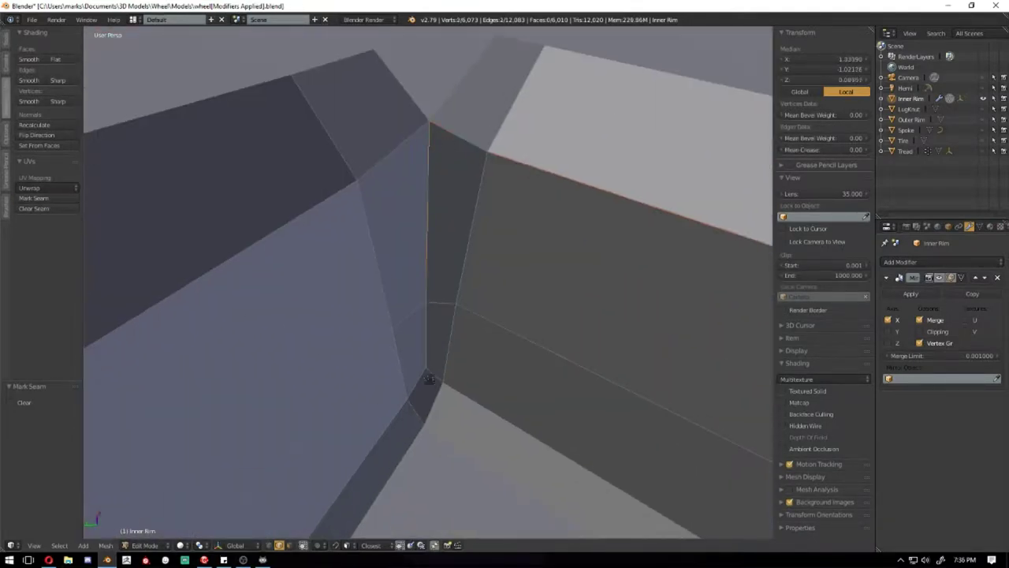
pyautogui.moveTo(429, 379)
pyautogui.mouseDown(button='middle')
pyautogui.moveTo(462, 236)
pyautogui.moveTo(419, 266)
pyautogui.moveTo(545, 135)
pyautogui.moveTo(505, 343)
pyautogui.moveTo(606, 275)
pyautogui.moveTo(184, 269)
pyautogui.mouseUp(button='middle')
pyautogui.keyDown('shift'); pyautogui.rightClick(184, 268); pyautogui.keyUp('shift')
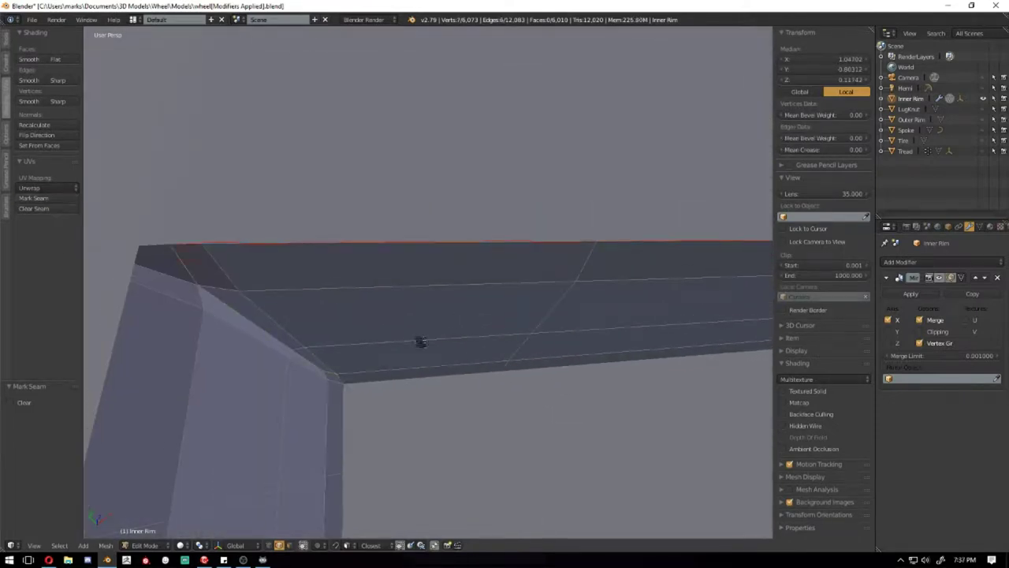
pyautogui.moveTo(420, 342)
pyautogui.mouseDown(button='middle')
pyautogui.moveTo(457, 288)
pyautogui.moveTo(334, 232)
pyautogui.moveTo(394, 253)
pyautogui.moveTo(250, 349)
pyautogui.mouseUp(button='middle')
pyautogui.keyDown('shift'); pyautogui.rightClick(282, 269); pyautogui.keyUp('shift')
pyautogui.moveTo(283, 269); pyautogui.dragTo(327, 342, button='middle')
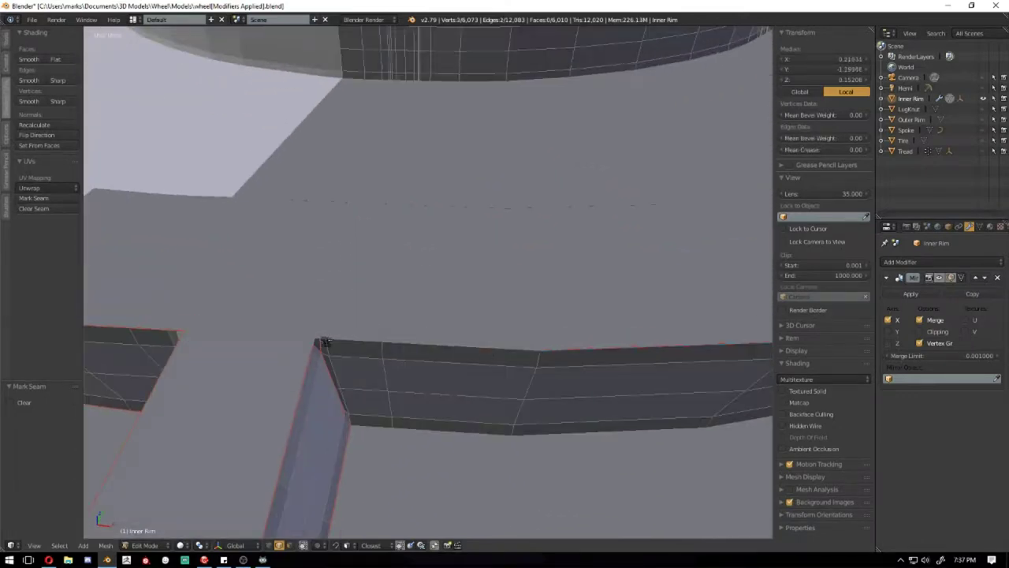
pyautogui.moveTo(255, 317)
pyautogui.mouseDown(button='middle')
pyautogui.moveTo(349, 342)
pyautogui.moveTo(245, 250)
pyautogui.moveTo(526, 361)
pyautogui.moveTo(52, 172)
pyautogui.mouseUp(button='middle')
pyautogui.rightClick(240, 255)
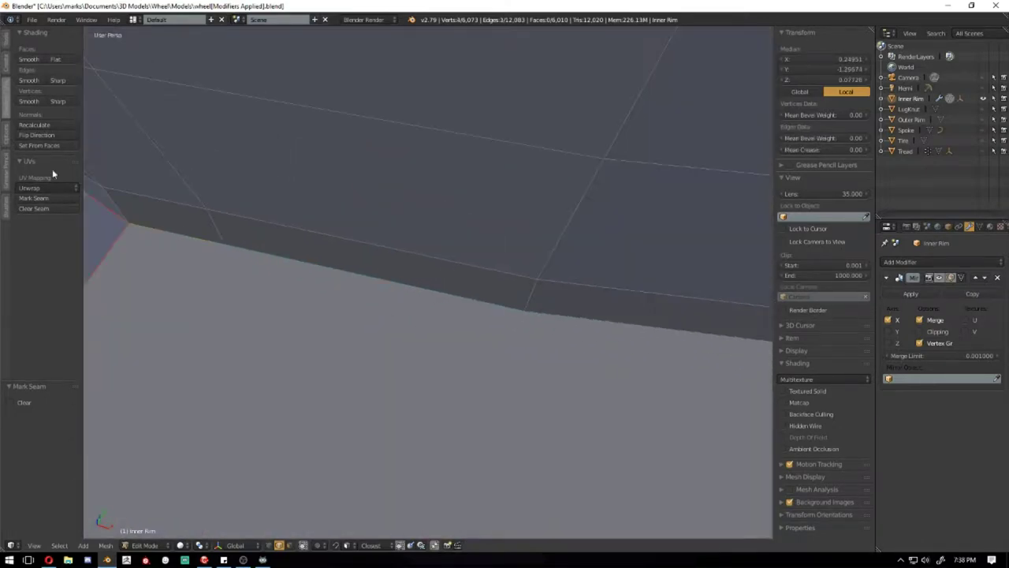
pyautogui.moveTo(475, 270); pyautogui.dragTo(261, 327, button='middle')
pyautogui.keyDown('ctrl'); pyautogui.rightClick(666, 214); pyautogui.keyUp('ctrl')
pyautogui.moveTo(666, 213); pyautogui.dragTo(759, 299, button='middle')
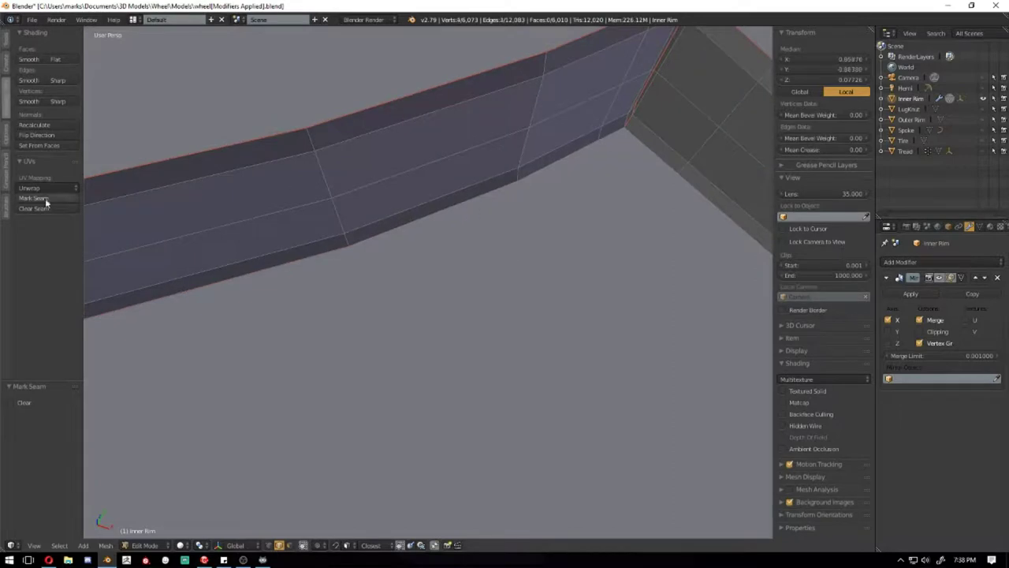
pyautogui.moveTo(236, 260)
pyautogui.mouseDown(button='middle')
pyautogui.moveTo(725, 387)
pyautogui.moveTo(617, 203)
pyautogui.moveTo(671, 326)
pyautogui.moveTo(313, 312)
pyautogui.moveTo(568, 418)
pyautogui.moveTo(278, 465)
pyautogui.mouseUp(button='middle')
pyautogui.keyDown('ctrl'); pyautogui.rightClick(567, 419); pyautogui.keyUp('ctrl')
# Select the full edge loop of the Inner Rim's inner ring
pyautogui.rightClick(355, 236)
pyautogui.moveTo(355, 236); pyautogui.dragTo(618, 246, button='middle')
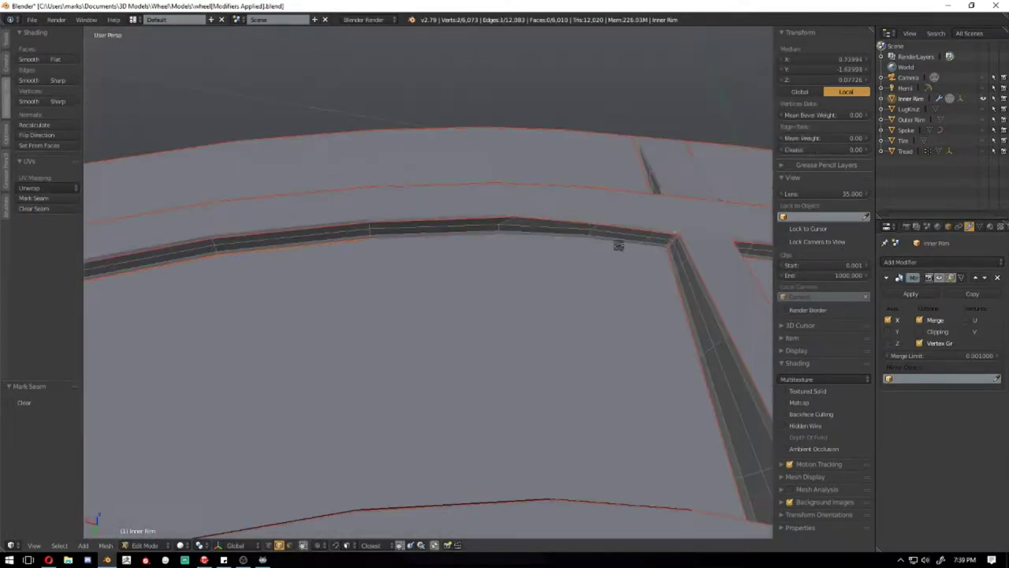
pyautogui.moveTo(225, 295); pyautogui.dragTo(547, 356, button='middle')
pyautogui.scroll(-5, 620, 330)
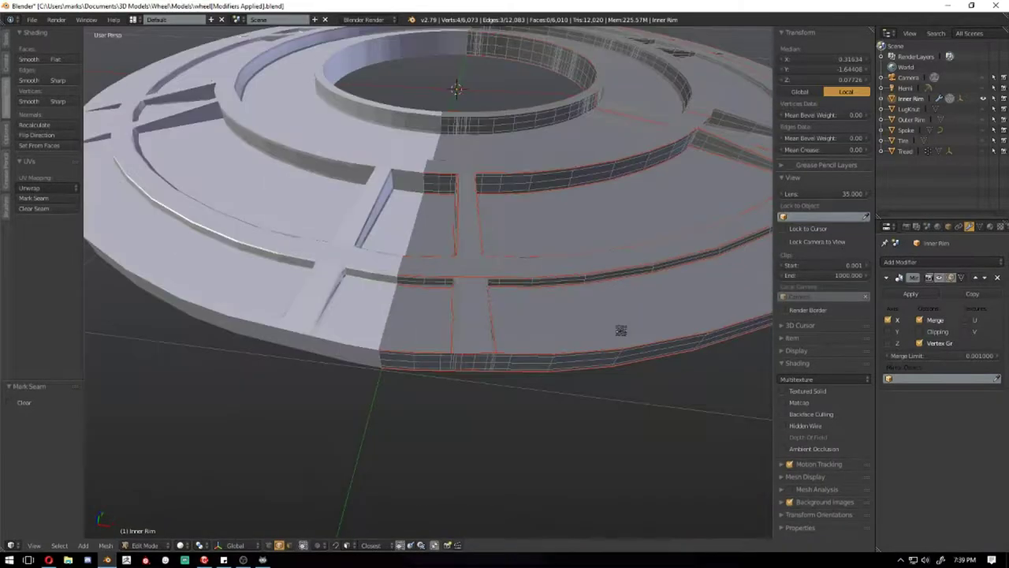
pyautogui.moveTo(606, 312)
pyautogui.mouseDown(button='middle')
pyautogui.moveTo(732, 162)
pyautogui.moveTo(399, 367)
pyautogui.moveTo(376, 311)
pyautogui.mouseUp(button='middle')
pyautogui.keyDown('ctrl'); pyautogui.rightClick(376, 311); pyautogui.keyUp('ctrl')
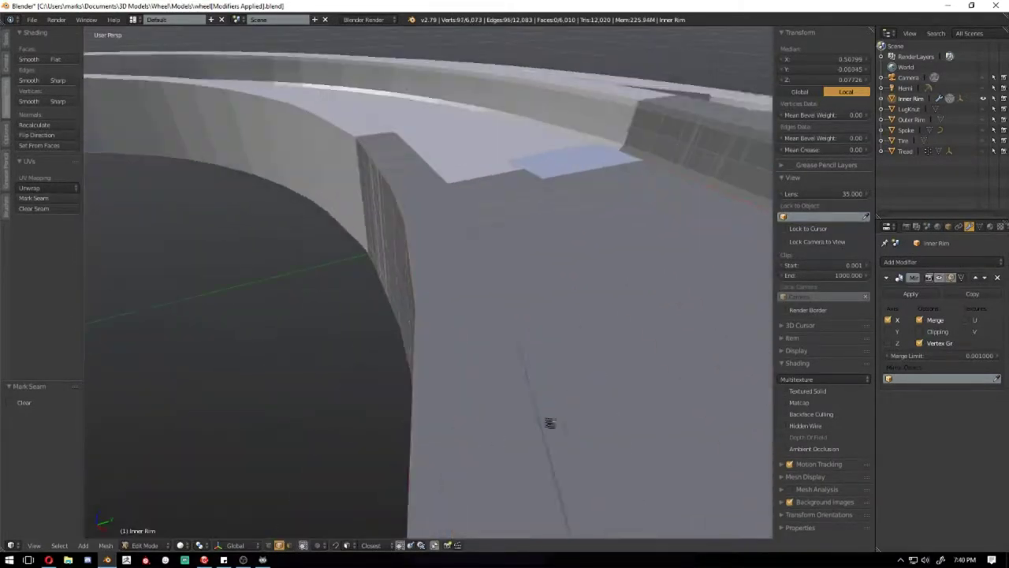
pyautogui.moveTo(544, 424)
pyautogui.mouseDown(button='middle')
pyautogui.moveTo(428, 372)
pyautogui.moveTo(608, 218)
pyautogui.moveTo(495, 282)
pyautogui.moveTo(538, 288)
pyautogui.mouseUp(button='middle')
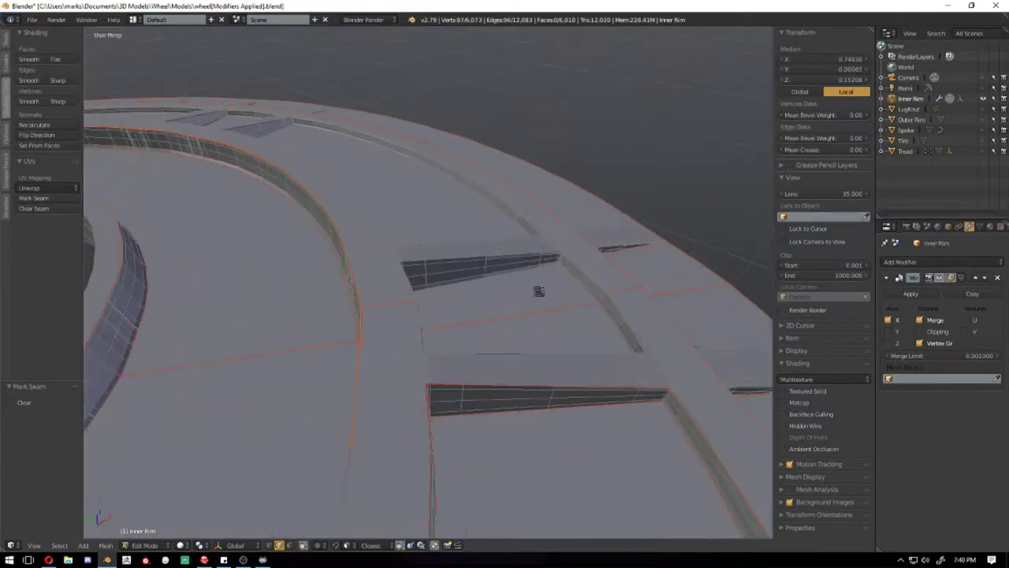
pyautogui.scroll(3, 538, 289)
pyautogui.moveTo(522, 383)
pyautogui.mouseDown(button='middle')
pyautogui.moveTo(272, 265)
pyautogui.moveTo(293, 350)
pyautogui.moveTo(516, 459)
pyautogui.moveTo(266, 275)
pyautogui.moveTo(117, 254)
pyautogui.moveTo(595, 309)
pyautogui.moveTo(344, 286)
pyautogui.moveTo(409, 338)
pyautogui.moveTo(635, 197)
pyautogui.moveTo(521, 125)
pyautogui.mouseUp(button='middle')
# Select edges along a rim cut-out and add the strut corner edges
pyautogui.rightClick(293, 349)
pyautogui.keyDown('ctrl'); pyautogui.rightClick(118, 254); pyautogui.keyUp('ctrl')
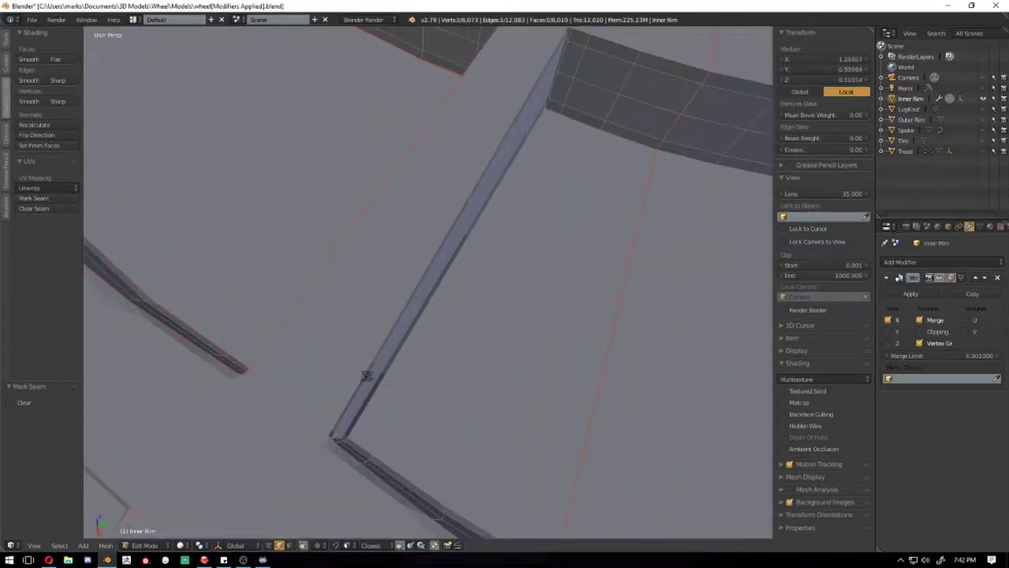
pyautogui.moveTo(366, 376)
pyautogui.mouseDown(button='middle')
pyautogui.moveTo(417, 228)
pyautogui.moveTo(332, 237)
pyautogui.mouseUp(button='middle')
pyautogui.keyDown('ctrl'); pyautogui.rightClick(458, 236); pyautogui.keyUp('ctrl')
pyautogui.moveTo(458, 235)
pyautogui.mouseDown(button='middle')
pyautogui.moveTo(565, 310)
pyautogui.moveTo(328, 258)
pyautogui.mouseUp(button='middle')
pyautogui.moveTo(521, 345)
pyautogui.mouseDown(button='middle')
pyautogui.moveTo(604, 362)
pyautogui.moveTo(620, 356)
pyautogui.moveTo(412, 276)
pyautogui.moveTo(515, 352)
pyautogui.moveTo(374, 297)
pyautogui.moveTo(562, 449)
pyautogui.mouseUp(button='middle')
# Undo the recent selection changes one by one while viewing the strut from several angles
pyautogui.hotkey('ctrl', 'z')
pyautogui.hotkey('ctrl', 'z')
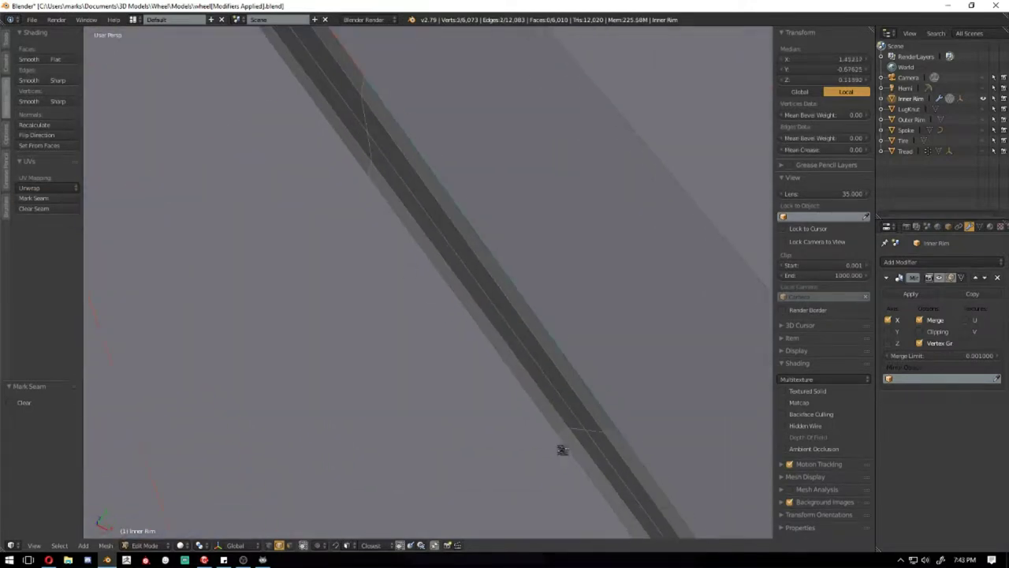
pyautogui.moveTo(544, 330); pyautogui.dragTo(129, 207, button='middle')
pyautogui.hotkey('ctrl', 'z')
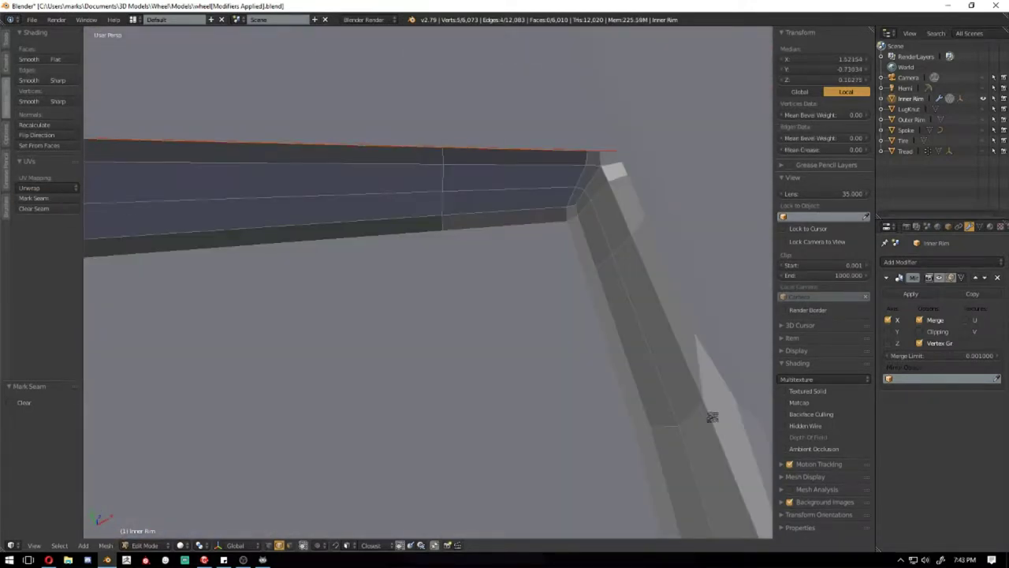
pyautogui.moveTo(712, 416)
pyautogui.mouseDown(button='middle')
pyautogui.moveTo(667, 358)
pyautogui.moveTo(685, 428)
pyautogui.mouseUp(button='middle')
pyautogui.hotkey('ctrl', 'z')
pyautogui.moveTo(2, 182)
pyautogui.mouseDown(button='middle')
pyautogui.moveTo(694, 363)
pyautogui.moveTo(655, 320)
pyautogui.moveTo(322, 228)
pyautogui.mouseUp(button='middle')
pyautogui.hotkey('ctrl', 'z')
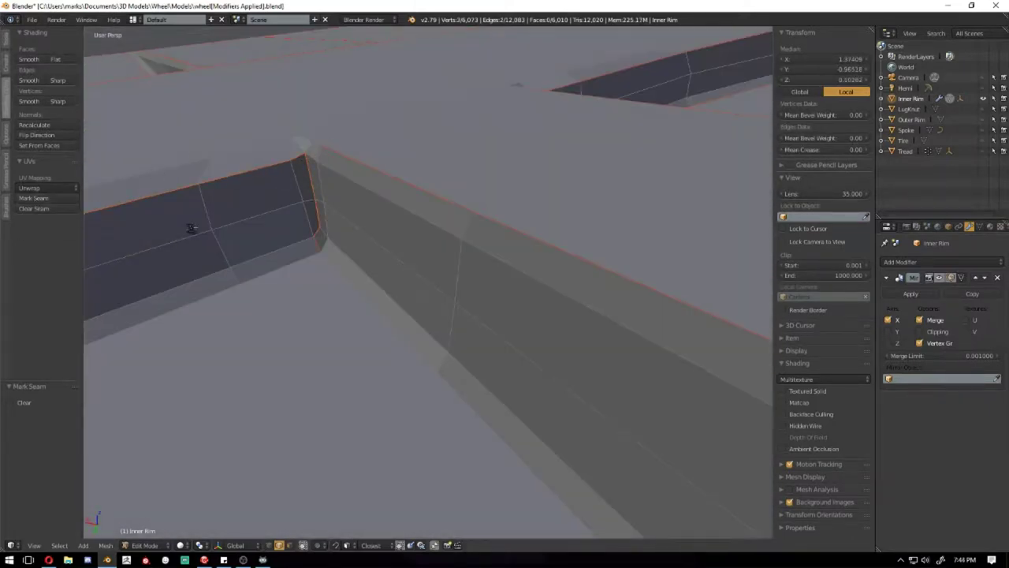
pyautogui.moveTo(190, 228)
pyautogui.mouseDown(button='middle')
pyautogui.moveTo(405, 288)
pyautogui.moveTo(334, 261)
pyautogui.mouseUp(button='middle')
pyautogui.hotkey('ctrl', 'z')
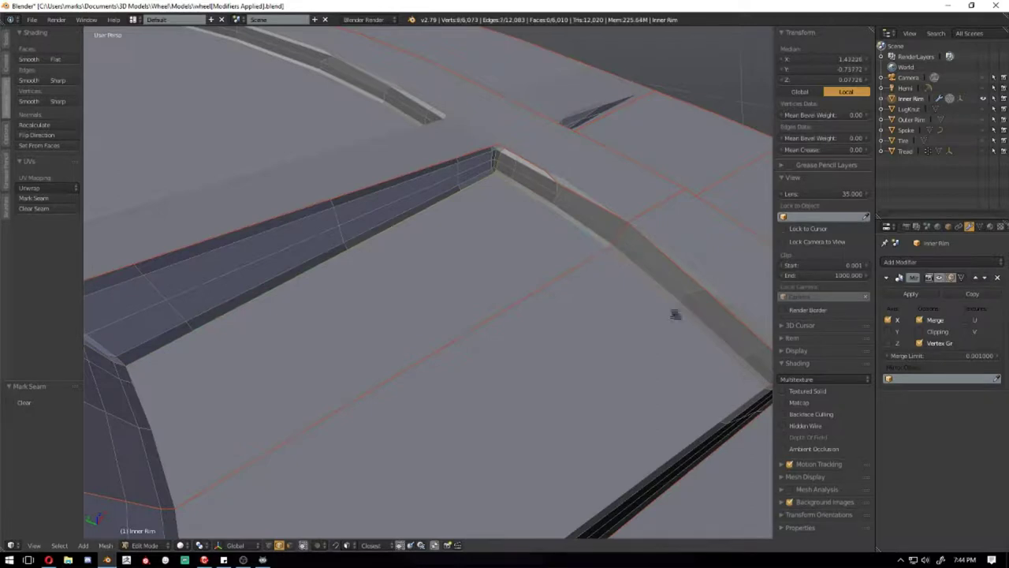
pyautogui.moveTo(33, 207); pyautogui.dragTo(507, 237, button='middle')
pyautogui.hotkey('ctrl', 'z')
pyautogui.moveTo(290, 268)
pyautogui.mouseDown(button='middle')
pyautogui.moveTo(349, 333)
pyautogui.moveTo(158, 275)
pyautogui.moveTo(266, 290)
pyautogui.moveTo(649, 124)
pyautogui.moveTo(513, 215)
pyautogui.moveTo(612, 102)
pyautogui.mouseUp(button='middle')
pyautogui.hotkey('ctrl', 'z')
pyautogui.hotkey('ctrl', 'z')
pyautogui.moveTo(474, 242)
pyautogui.mouseDown(button='middle')
pyautogui.moveTo(417, 281)
pyautogui.moveTo(469, 327)
pyautogui.moveTo(649, 297)
pyautogui.moveTo(554, 514)
pyautogui.moveTo(633, 371)
pyautogui.moveTo(342, 342)
pyautogui.moveTo(540, 401)
pyautogui.moveTo(486, 396)
pyautogui.mouseUp(button='middle')
# Select rim edges and the vertical edges along the strut wall
pyautogui.keyDown('shift'); pyautogui.rightClick(342, 342); pyautogui.keyUp('shift')
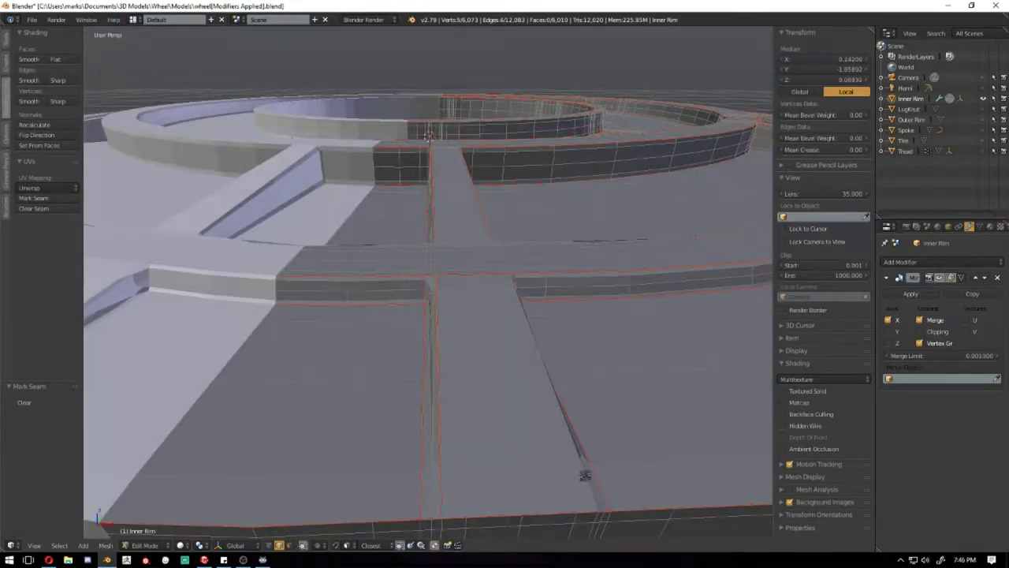
pyautogui.moveTo(585, 475)
pyautogui.mouseDown(button='middle')
pyautogui.moveTo(504, 331)
pyautogui.moveTo(469, 299)
pyautogui.moveTo(434, 308)
pyautogui.moveTo(463, 187)
pyautogui.moveTo(417, 252)
pyautogui.moveTo(463, 315)
pyautogui.mouseUp(button='middle')
pyautogui.rightClick(463, 188)
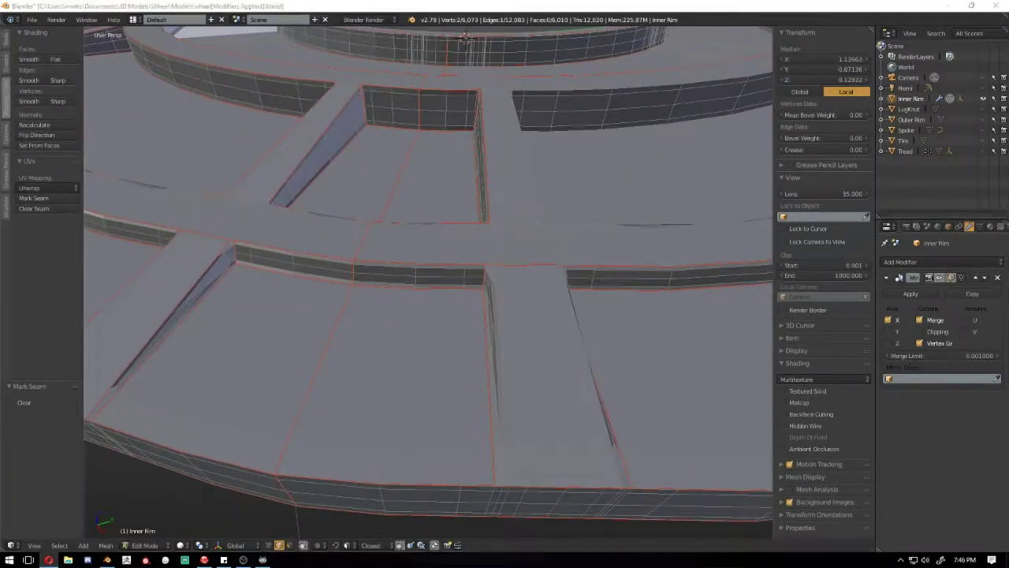
pyautogui.moveTo(462, 314)
pyautogui.mouseDown(button='middle')
pyautogui.moveTo(462, 363)
pyautogui.moveTo(507, 249)
pyautogui.mouseUp(button='middle')
pyautogui.moveTo(316, 315)
pyautogui.mouseDown(button='middle')
pyautogui.moveTo(419, 383)
pyautogui.moveTo(504, 219)
pyautogui.moveTo(234, 276)
pyautogui.moveTo(621, 298)
pyautogui.moveTo(536, 291)
pyautogui.moveTo(541, 371)
pyautogui.moveTo(283, 324)
pyautogui.moveTo(638, 407)
pyautogui.moveTo(492, 326)
pyautogui.moveTo(65, 203)
pyautogui.moveTo(350, 338)
pyautogui.moveTo(309, 418)
pyautogui.mouseUp(button='middle')
pyautogui.rightClick(349, 338)
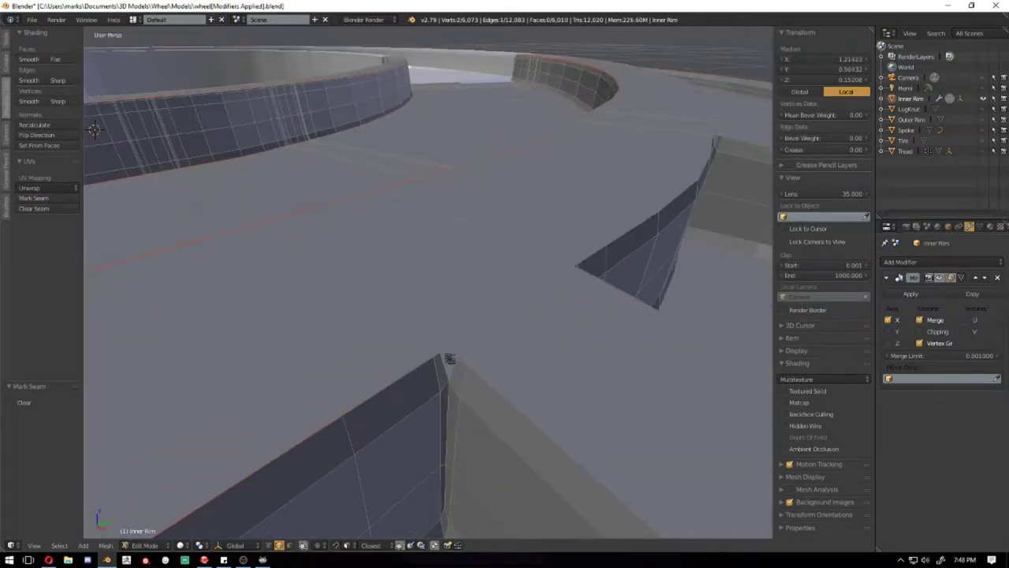
pyautogui.keyDown('ctrl'); pyautogui.rightClick(450, 389); pyautogui.keyUp('ctrl')
pyautogui.moveTo(450, 389); pyautogui.dragTo(448, 422, button='middle')
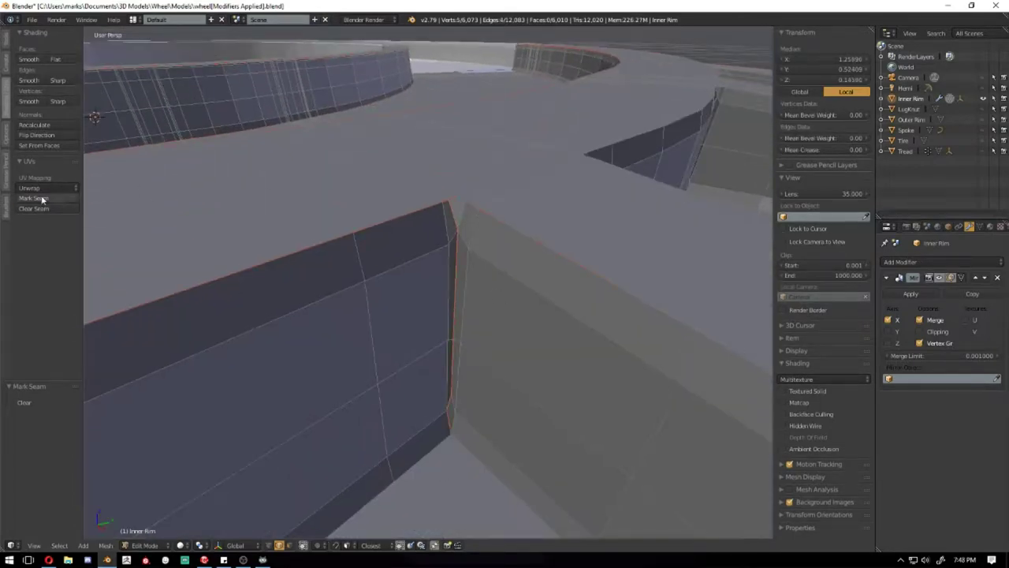
pyautogui.moveTo(41, 200); pyautogui.dragTo(471, 299, button='middle')
pyautogui.moveTo(562, 418)
pyautogui.mouseDown(button='middle')
pyautogui.moveTo(591, 410)
pyautogui.moveTo(427, 261)
pyautogui.moveTo(343, 290)
pyautogui.moveTo(324, 209)
pyautogui.mouseUp(button='middle')
pyautogui.rightClick(426, 260)
pyautogui.rightClick(342, 290)
# Select rim wall edges and extend the selection around the rim corner
pyautogui.keyDown('shift'); pyautogui.rightClick(325, 273); pyautogui.keyUp('shift')
pyautogui.moveTo(325, 273)
pyautogui.mouseDown(button='middle')
pyautogui.moveTo(319, 251)
pyautogui.moveTo(439, 267)
pyautogui.mouseUp(button='middle')
pyautogui.moveTo(335, 327)
pyautogui.mouseDown(button='middle')
pyautogui.moveTo(265, 334)
pyautogui.moveTo(208, 201)
pyautogui.moveTo(484, 236)
pyautogui.mouseUp(button='middle')
pyautogui.keyDown('shift'); pyautogui.rightClick(265, 333); pyautogui.keyUp('shift')
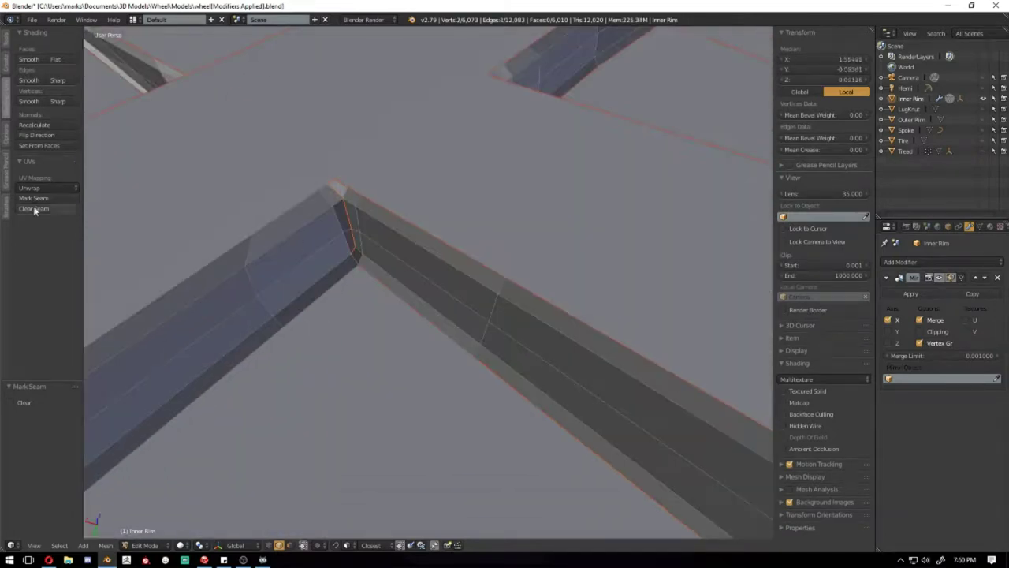
pyautogui.moveTo(234, 318); pyautogui.dragTo(365, 216, button='middle')
pyautogui.keyDown('shift'); pyautogui.rightClick(365, 216); pyautogui.keyUp('shift')
pyautogui.scroll(-5, 354, 291)
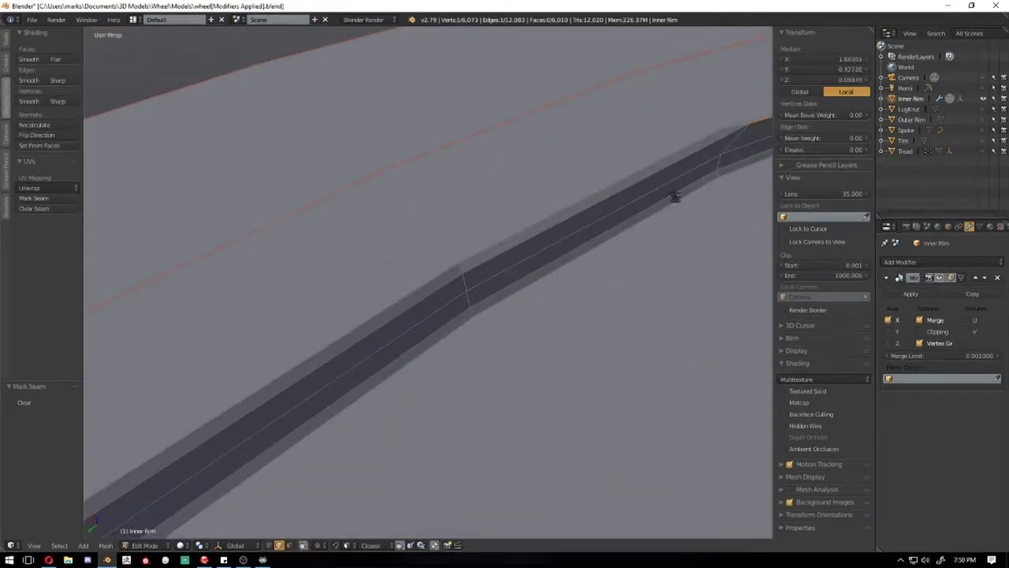
# Select edges of the curved rim band and add its corner edge
pyautogui.moveTo(671, 194)
pyautogui.mouseDown(button='middle')
pyautogui.moveTo(103, 207)
pyautogui.moveTo(555, 247)
pyautogui.mouseUp(button='middle')
pyautogui.keyDown('shift'); pyautogui.rightClick(555, 248); pyautogui.keyUp('shift')
pyautogui.moveTo(241, 371)
pyautogui.mouseDown(button='middle')
pyautogui.moveTo(428, 129)
pyautogui.moveTo(433, 217)
pyautogui.mouseUp(button='middle')
pyautogui.rightClick(434, 218)
pyautogui.moveTo(177, 278)
pyautogui.mouseDown(button='middle')
pyautogui.moveTo(536, 205)
pyautogui.moveTo(304, 304)
pyautogui.moveTo(217, 262)
pyautogui.mouseUp(button='middle')
pyautogui.keyDown('shift'); pyautogui.rightClick(216, 263); pyautogui.keyUp('shift')
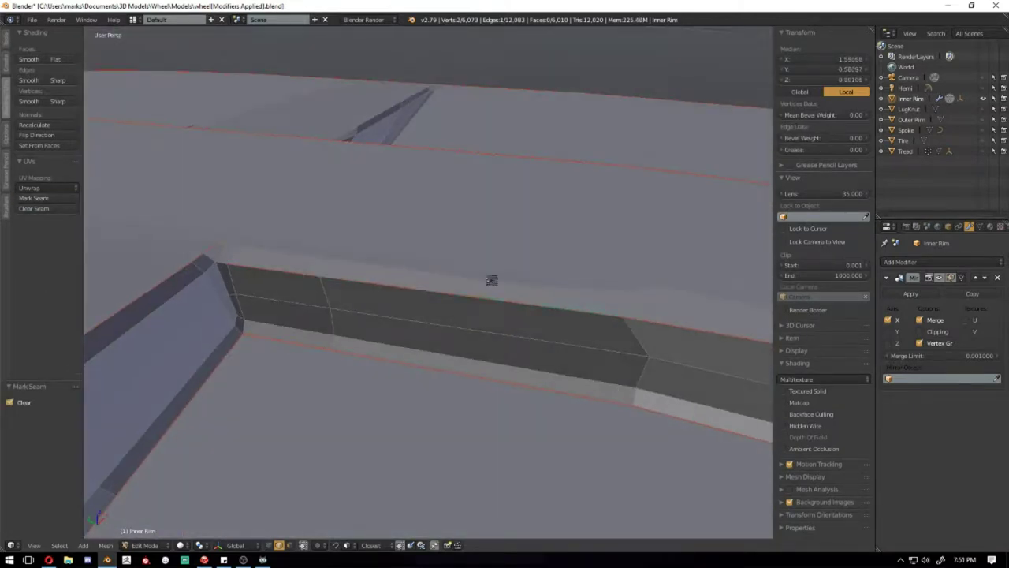
pyautogui.scroll(-3, 563, 326)
pyautogui.moveTo(563, 326); pyautogui.dragTo(457, 185, button='middle')
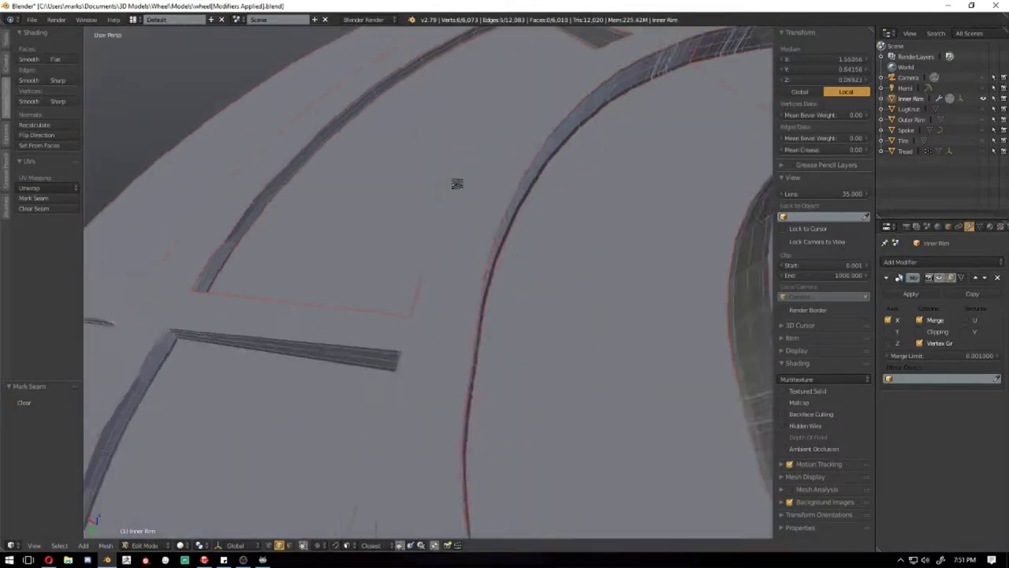
pyautogui.scroll(-5, 457, 184)
# Add edges along the rim curve and its corner to the selection
pyautogui.rightClick(487, 288)
pyautogui.scroll(5, 487, 288)
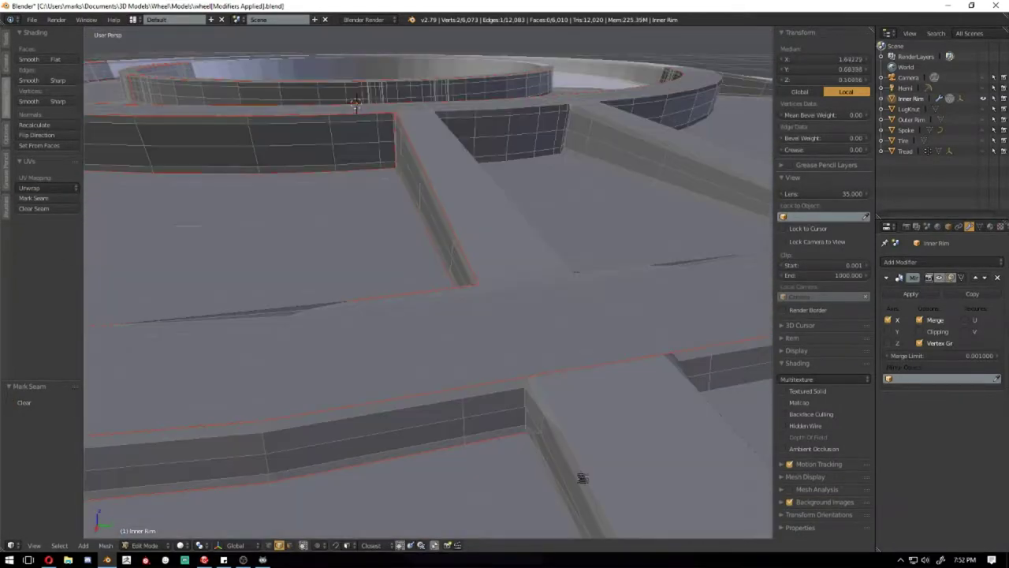
pyautogui.moveTo(581, 478)
pyautogui.mouseDown(button='middle')
pyautogui.moveTo(478, 407)
pyautogui.moveTo(202, 266)
pyautogui.mouseUp(button='middle')
pyautogui.keyDown('shift'); pyautogui.rightClick(457, 331); pyautogui.keyUp('shift')
pyautogui.moveTo(457, 331)
pyautogui.mouseDown(button='middle')
pyautogui.moveTo(514, 346)
pyautogui.moveTo(473, 304)
pyautogui.moveTo(525, 141)
pyautogui.mouseUp(button='middle')
pyautogui.rightClick(524, 141)
pyautogui.keyDown('shift'); pyautogui.rightClick(463, 377); pyautogui.keyUp('shift')
pyautogui.moveTo(464, 377); pyautogui.dragTo(346, 306, button='middle')
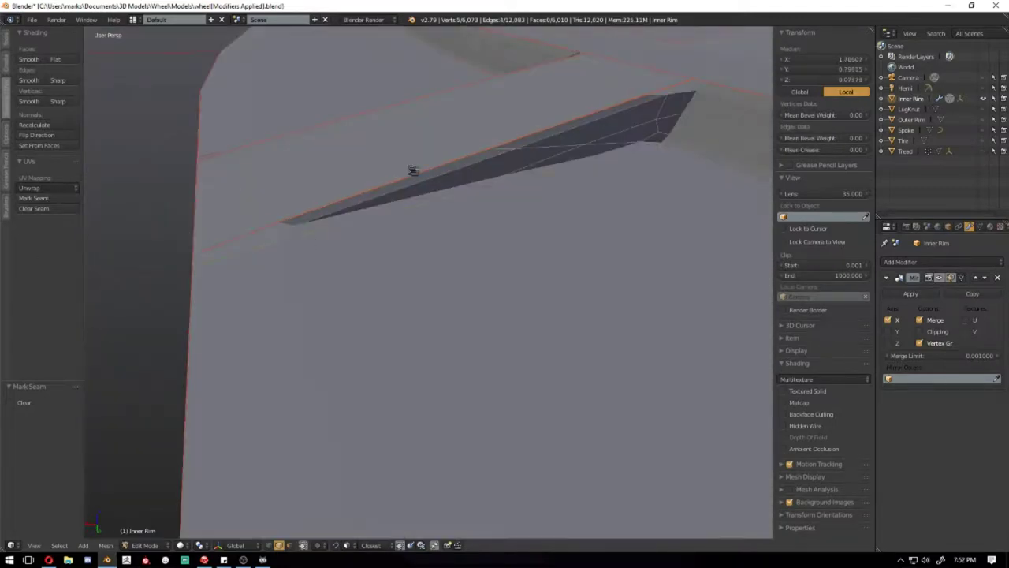
pyautogui.moveTo(412, 171)
pyautogui.mouseDown(button='middle')
pyautogui.moveTo(462, 197)
pyautogui.moveTo(410, 205)
pyautogui.mouseUp(button='middle')
pyautogui.moveTo(316, 228); pyautogui.dragTo(409, 235, button='middle')
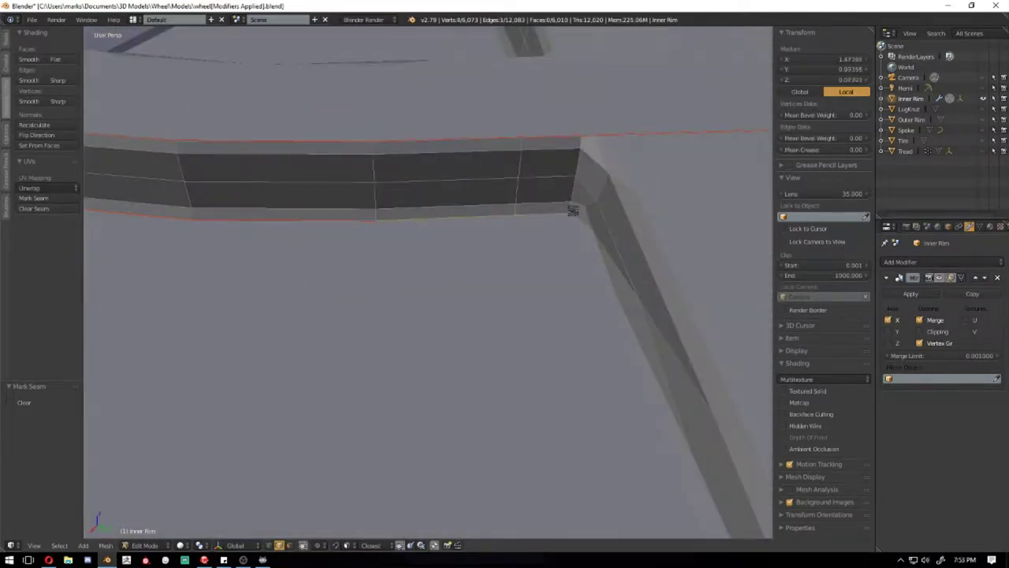
pyautogui.keyDown('shift'); pyautogui.rightClick(574, 212); pyautogui.keyUp('shift')
pyautogui.moveTo(575, 213)
pyautogui.mouseDown(button='middle')
pyautogui.moveTo(658, 326)
pyautogui.moveTo(428, 213)
pyautogui.moveTo(396, 154)
pyautogui.mouseUp(button='middle')
pyautogui.keyDown('shift'); pyautogui.rightClick(428, 213); pyautogui.keyUp('shift')
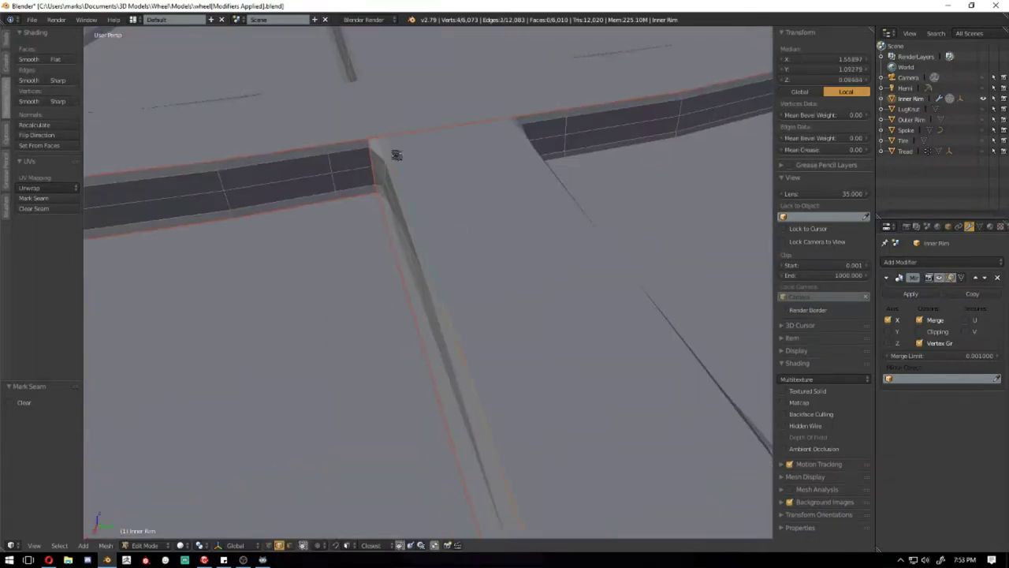
pyautogui.scroll(-5, 344, 131)
# Select edges at another rim corner, including rim wall and vertical corner edges
pyautogui.moveTo(248, 275)
pyautogui.mouseDown(button='middle')
pyautogui.moveTo(484, 226)
pyautogui.moveTo(581, 136)
pyautogui.moveTo(407, 234)
pyautogui.moveTo(459, 383)
pyautogui.mouseUp(button='middle')
pyautogui.rightClick(581, 135)
pyautogui.scroll(3, 552, 110)
pyautogui.rightClick(568, 98)
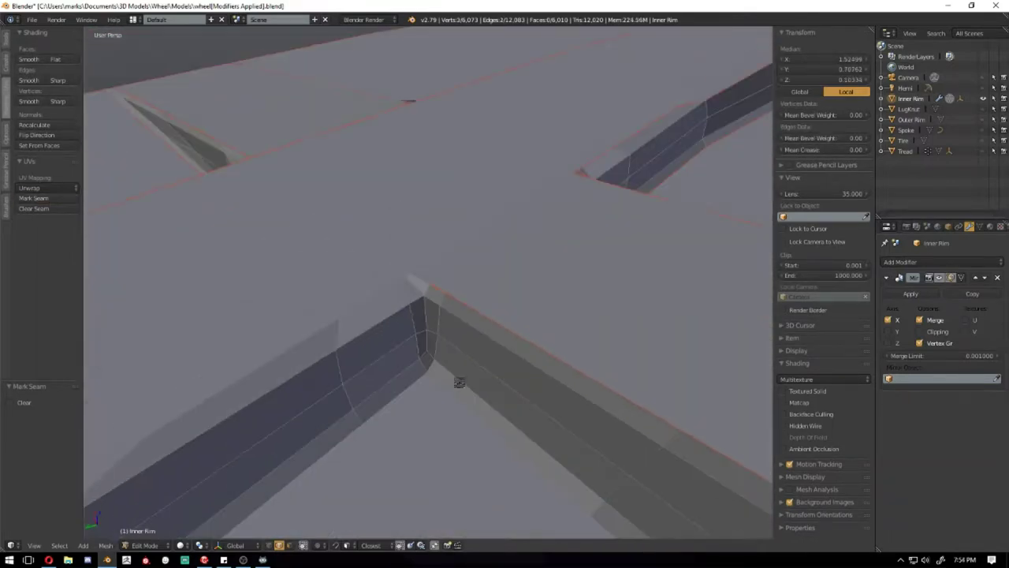
pyautogui.scroll(-3, 428, 365)
pyautogui.keyDown('shift'); pyautogui.rightClick(175, 306); pyautogui.keyUp('shift')
pyautogui.moveTo(175, 307)
pyautogui.mouseDown(button='middle')
pyautogui.moveTo(425, 443)
pyautogui.moveTo(616, 313)
pyautogui.mouseUp(button='middle')
pyautogui.rightClick(616, 313)
pyautogui.scroll(-2, 616, 313)
pyautogui.scroll(2, 590, 338)
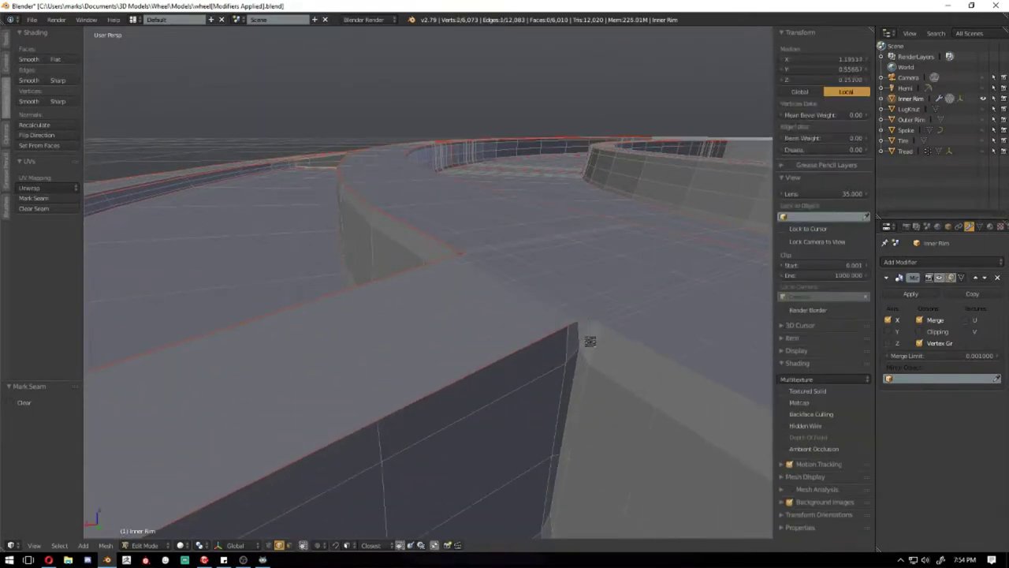
pyautogui.scroll(2, 461, 405)
pyautogui.keyDown('alt'); pyautogui.rightClick(461, 404); pyautogui.keyUp('alt')
# Refine the corner edge selection and select edges on the rim strip
pyautogui.moveTo(116, 294)
pyautogui.mouseDown(button='middle')
pyautogui.moveTo(462, 282)
pyautogui.moveTo(322, 279)
pyautogui.moveTo(472, 250)
pyautogui.moveTo(405, 248)
pyautogui.mouseUp(button='middle')
pyautogui.rightClick(405, 248)
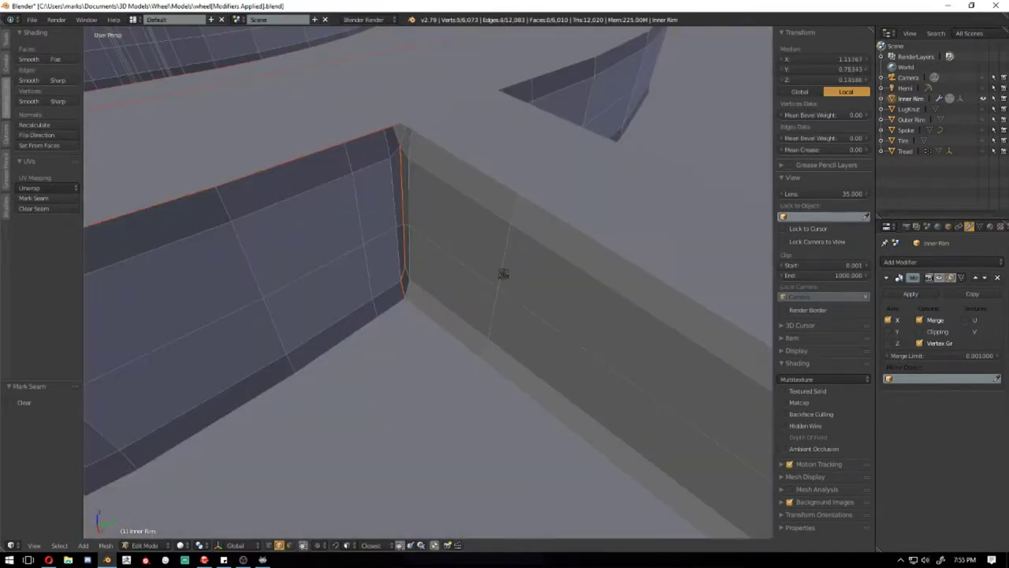
pyautogui.moveTo(503, 274)
pyautogui.mouseDown(button='middle')
pyautogui.moveTo(525, 202)
pyautogui.moveTo(518, 248)
pyautogui.moveTo(394, 293)
pyautogui.moveTo(366, 127)
pyautogui.moveTo(435, 293)
pyautogui.moveTo(373, 322)
pyautogui.moveTo(441, 367)
pyautogui.moveTo(299, 254)
pyautogui.moveTo(393, 170)
pyautogui.moveTo(381, 157)
pyautogui.mouseUp(button='middle')
pyautogui.keyDown('alt'); pyautogui.keyDown('shift'); pyautogui.rightClick(366, 127); pyautogui.keyUp('shift'); pyautogui.keyUp('alt')
pyautogui.keyDown('alt'); pyautogui.keyDown('shift'); pyautogui.rightClick(436, 294); pyautogui.keyUp('shift'); pyautogui.keyUp('alt')
pyautogui.rightClick(394, 169)
pyautogui.keyDown('shift'); pyautogui.rightClick(380, 158); pyautogui.keyUp('shift')
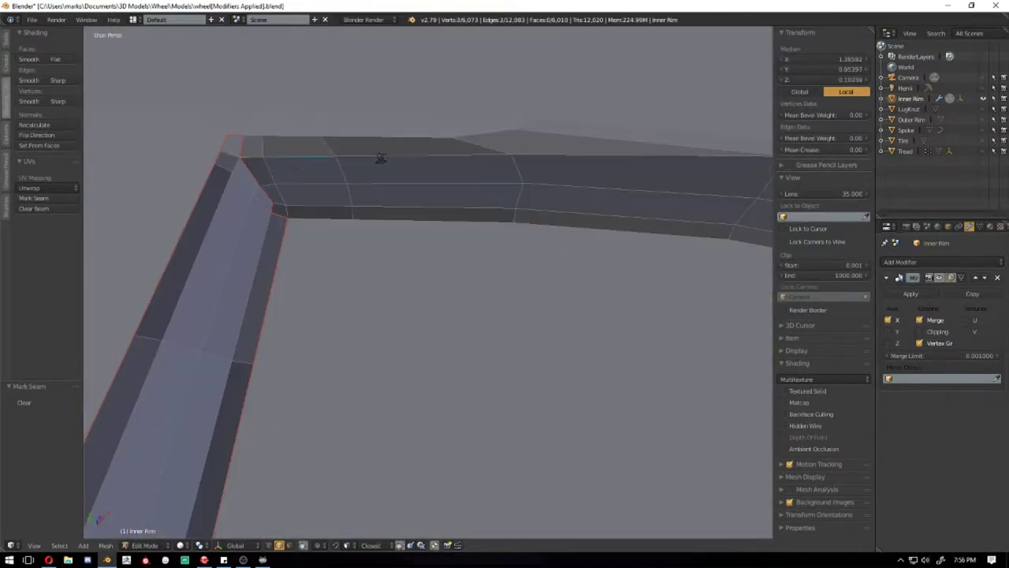
pyautogui.moveTo(271, 215)
pyautogui.mouseDown(button='middle')
pyautogui.moveTo(617, 277)
pyautogui.moveTo(505, 297)
pyautogui.moveTo(558, 338)
pyautogui.moveTo(483, 187)
pyautogui.mouseUp(button='middle')
pyautogui.rightClick(484, 187)
pyautogui.moveTo(158, 237)
pyautogui.mouseDown(button='middle')
pyautogui.moveTo(531, 299)
pyautogui.moveTo(585, 223)
pyautogui.moveTo(622, 210)
pyautogui.moveTo(444, 213)
pyautogui.moveTo(485, 222)
pyautogui.mouseUp(button='middle')
pyautogui.rightClick(444, 214)
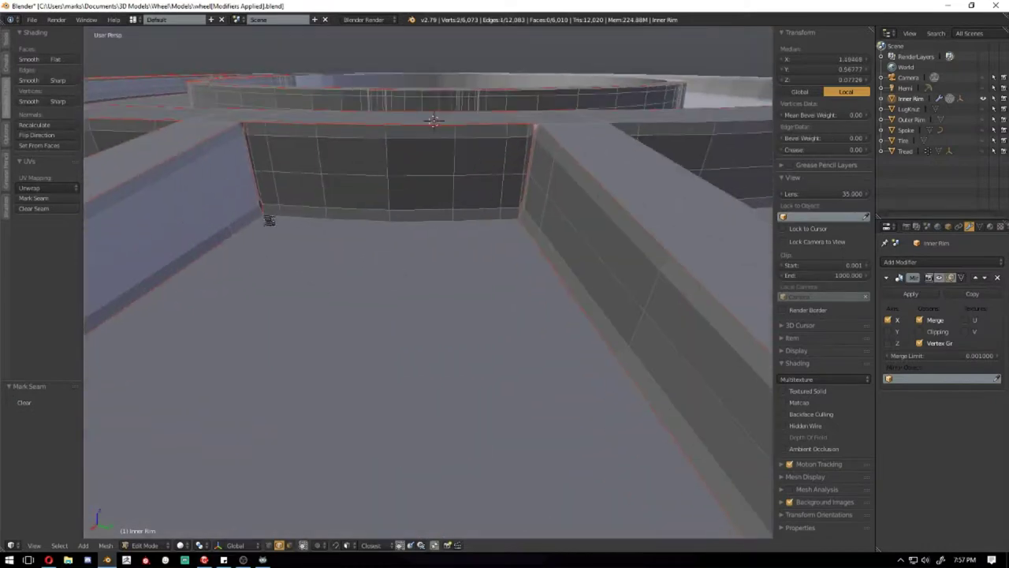
# Select a run of edges along the Inner Rim's curved band
pyautogui.moveTo(473, 331); pyautogui.dragTo(488, 345, button='middle')
pyautogui.moveTo(321, 381)
pyautogui.mouseDown(button='middle')
pyautogui.moveTo(389, 322)
pyautogui.moveTo(543, 364)
pyautogui.moveTo(473, 347)
pyautogui.moveTo(267, 343)
pyautogui.moveTo(558, 341)
pyautogui.mouseUp(button='middle')
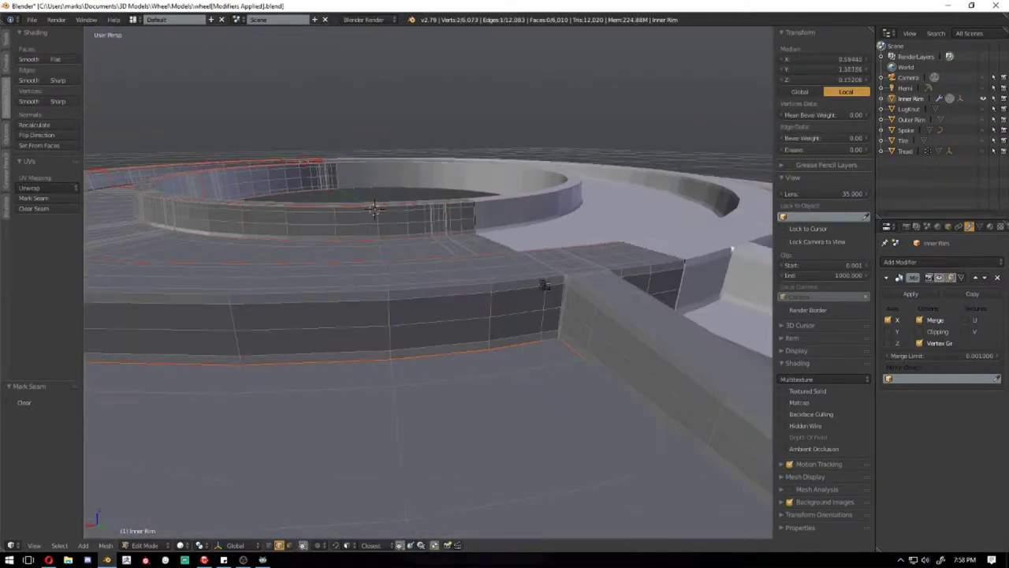
pyautogui.moveTo(544, 285); pyautogui.dragTo(388, 330, button='middle')
pyautogui.moveTo(157, 288)
pyautogui.mouseDown(button='middle')
pyautogui.moveTo(428, 412)
pyautogui.moveTo(412, 279)
pyautogui.moveTo(544, 333)
pyautogui.moveTo(466, 315)
pyautogui.moveTo(383, 213)
pyautogui.moveTo(377, 352)
pyautogui.mouseUp(button='middle')
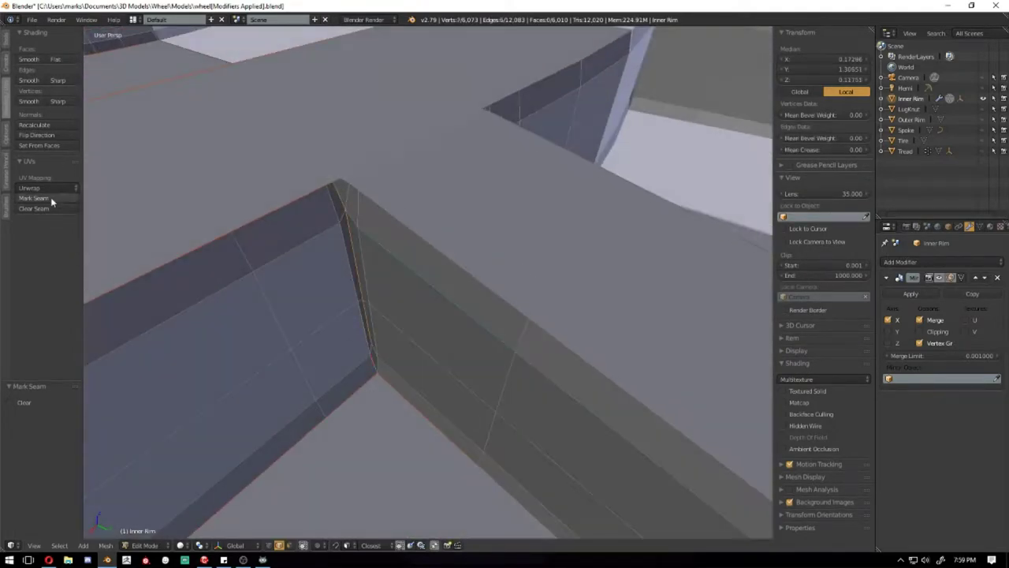
pyautogui.moveTo(94, 236)
pyautogui.mouseDown(button='middle')
pyautogui.moveTo(304, 473)
pyautogui.moveTo(327, 322)
pyautogui.moveTo(367, 239)
pyautogui.moveTo(299, 251)
pyautogui.moveTo(559, 397)
pyautogui.moveTo(462, 293)
pyautogui.moveTo(378, 158)
pyautogui.mouseUp(button='middle')
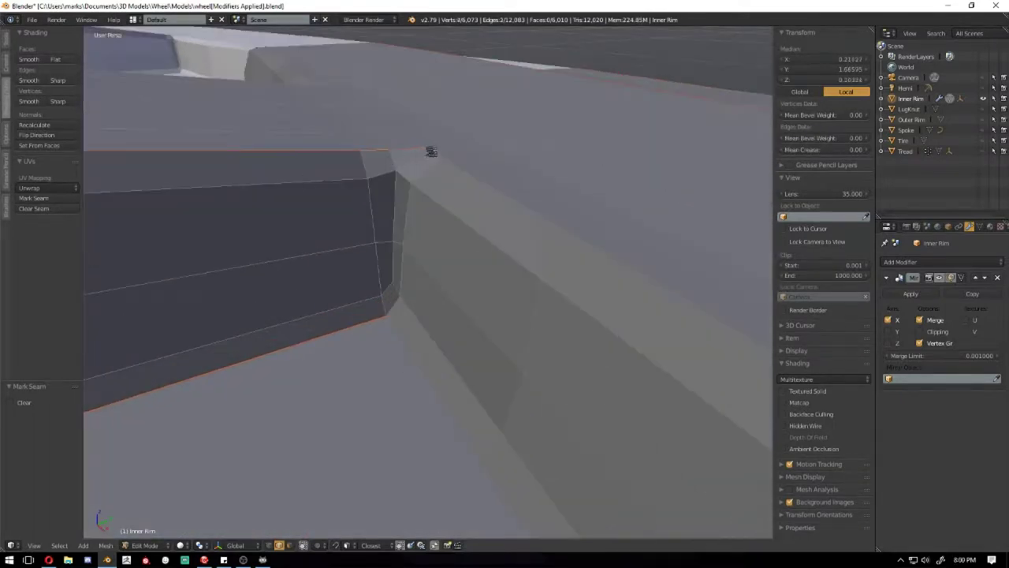
pyautogui.moveTo(470, 266)
pyautogui.mouseDown(button='middle')
pyautogui.moveTo(473, 277)
pyautogui.moveTo(491, 224)
pyautogui.mouseUp(button='middle')
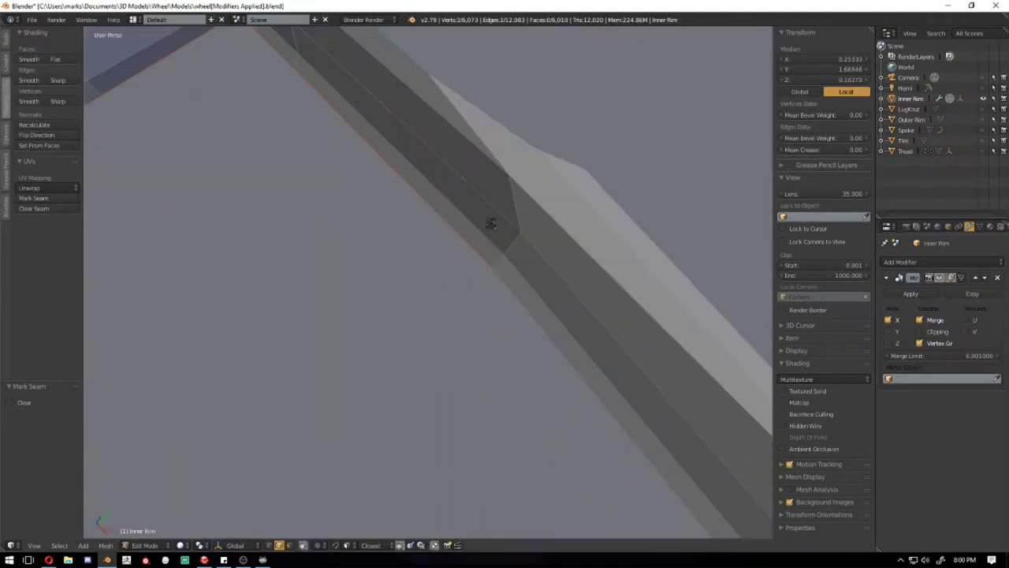
pyautogui.moveTo(474, 354)
pyautogui.mouseDown(button='middle')
pyautogui.moveTo(39, 203)
pyautogui.moveTo(397, 293)
pyautogui.moveTo(191, 230)
pyautogui.moveTo(432, 316)
pyautogui.mouseUp(button='middle')
pyautogui.keyDown('shift'); pyautogui.rightClick(362, 274); pyautogui.keyUp('shift')
pyautogui.keyDown('shift'); pyautogui.rightClick(191, 230); pyautogui.keyUp('shift')
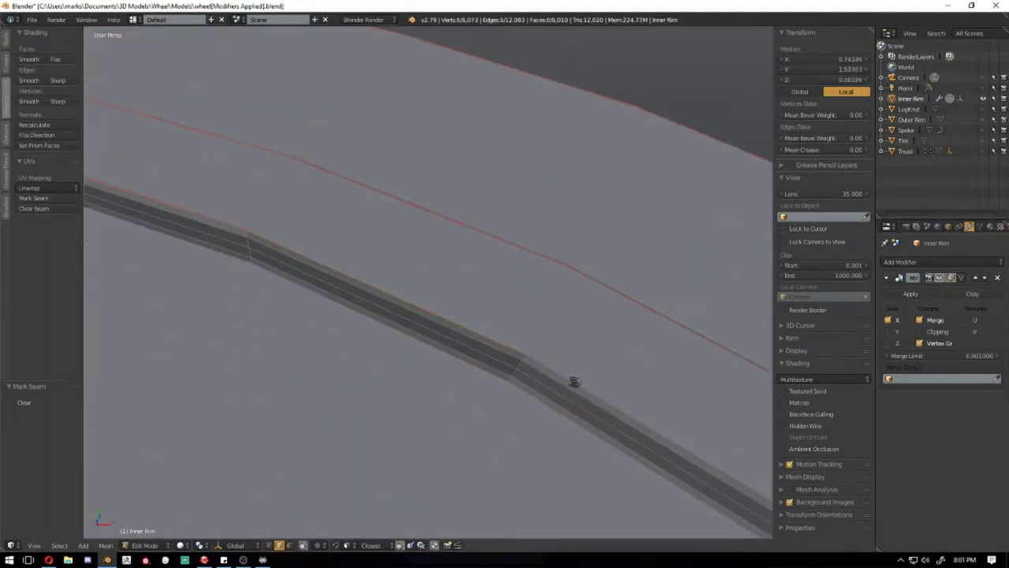
# Add the rim corner edges and mark the band and corner selection as seams
pyautogui.moveTo(574, 381)
pyautogui.mouseDown(button='middle')
pyautogui.moveTo(417, 315)
pyautogui.moveTo(552, 360)
pyautogui.moveTo(321, 273)
pyautogui.mouseUp(button='middle')
pyautogui.keyDown('shift'); pyautogui.rightClick(551, 361); pyautogui.keyUp('shift')
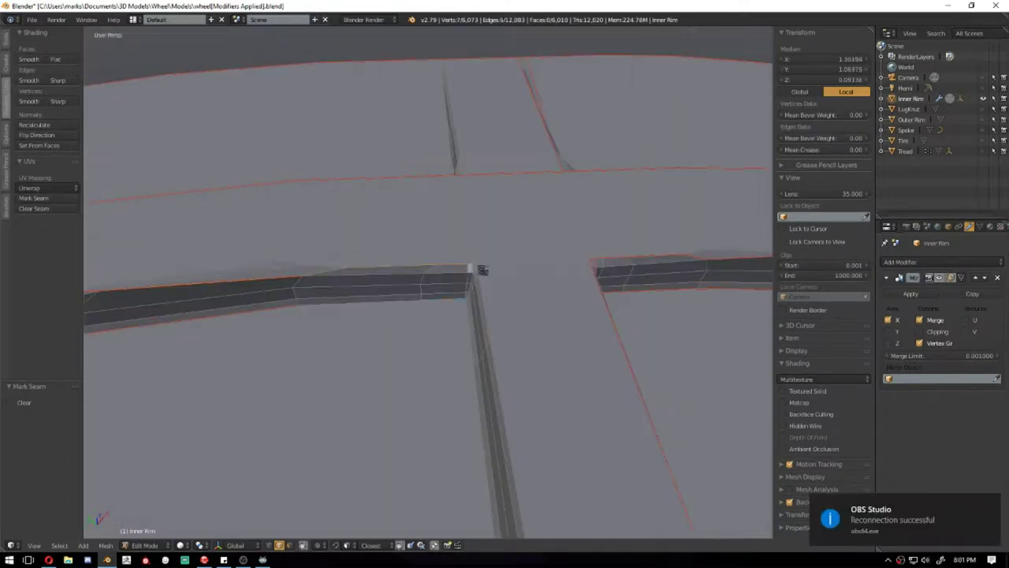
pyautogui.scroll(3, 482, 270)
pyautogui.scroll(-3, 718, 266)
pyautogui.rightClick(475, 342)
pyautogui.moveTo(475, 342)
pyautogui.mouseDown(button='middle')
pyautogui.moveTo(71, 198)
pyautogui.moveTo(547, 407)
pyautogui.moveTo(287, 219)
pyautogui.mouseUp(button='middle')
pyautogui.click(33, 197)
# Select rim edges and the spoke corner edges where spokes meet the rim
pyautogui.rightClick(511, 264)
pyautogui.scroll(5, 511, 264)
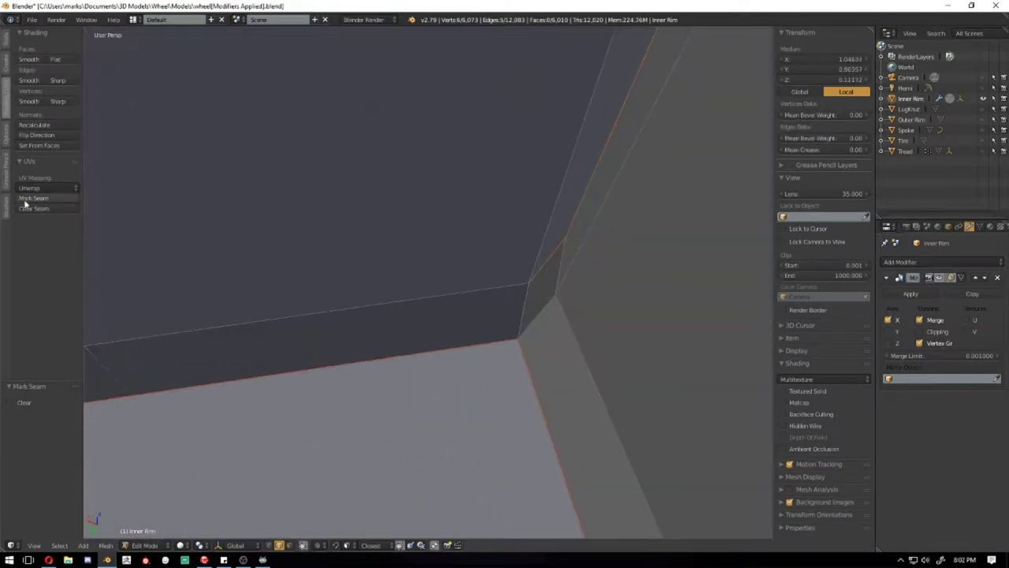
pyautogui.moveTo(511, 264)
pyautogui.mouseDown(button='middle')
pyautogui.moveTo(623, 279)
pyautogui.moveTo(473, 212)
pyautogui.moveTo(418, 297)
pyautogui.moveTo(308, 368)
pyautogui.mouseUp(button='middle')
pyautogui.scroll(-3, 473, 211)
pyautogui.scroll(-4, 419, 297)
pyautogui.rightClick(406, 163)
pyautogui.scroll(3, 412, 275)
pyautogui.keyDown('shift'); pyautogui.rightClick(431, 297); pyautogui.keyUp('shift')
pyautogui.scroll(-4, 432, 296)
pyautogui.scroll(4, 475, 244)
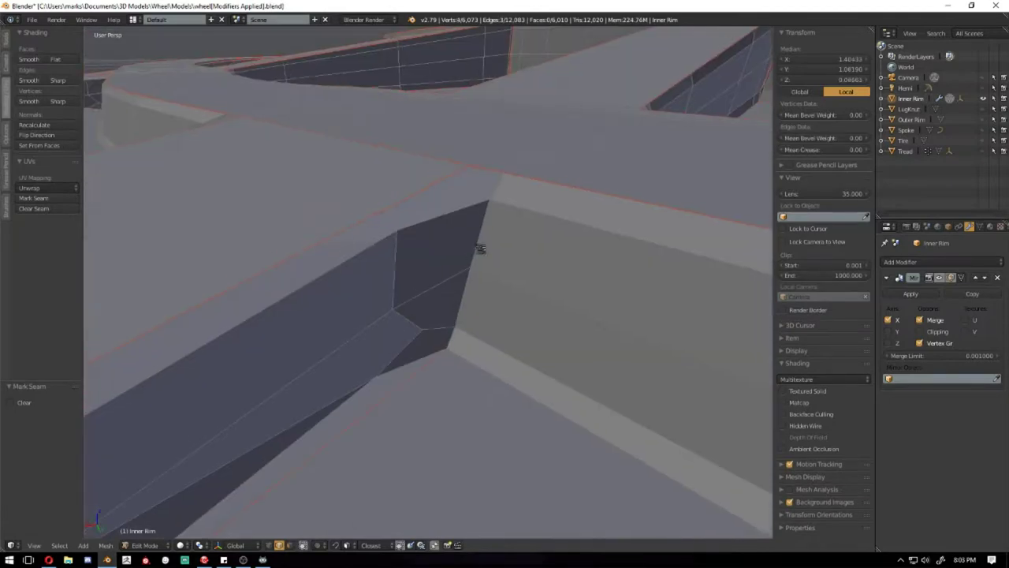
pyautogui.keyDown('shift'); pyautogui.rightClick(475, 243); pyautogui.keyUp('shift')
pyautogui.scroll(-3, 581, 401)
pyautogui.moveTo(581, 400); pyautogui.dragTo(614, 347, button='middle')
pyautogui.scroll(4, 614, 346)
pyautogui.scroll(-4, 473, 342)
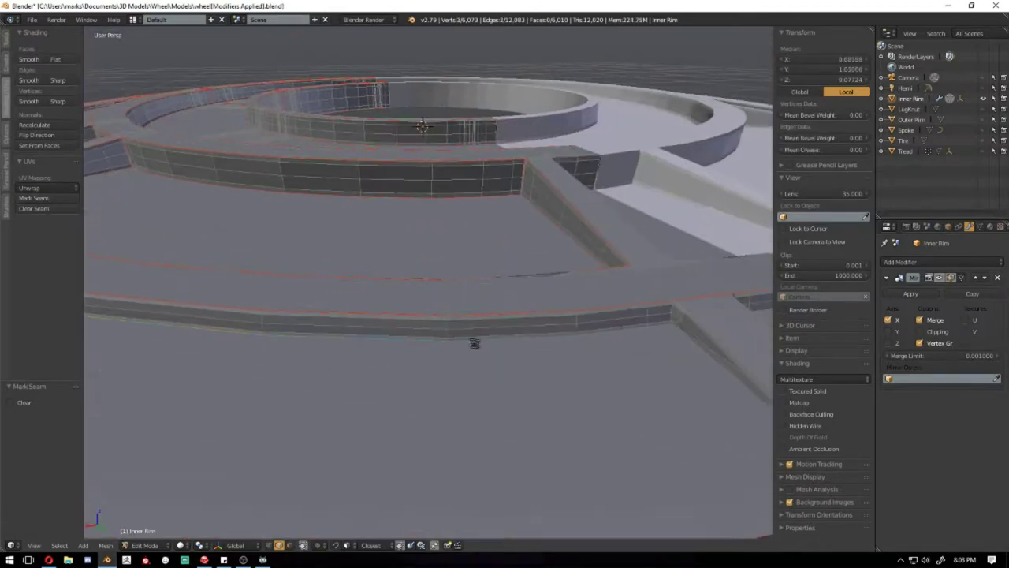
# Add rim wall edges and further rim edges, trimming the selection
pyautogui.moveTo(473, 342); pyautogui.dragTo(497, 360, button='middle')
pyautogui.keyDown('shift'); pyautogui.rightClick(497, 360); pyautogui.keyUp('shift')
pyautogui.scroll(4, 498, 360)
pyautogui.scroll(-4, 502, 273)
pyautogui.moveTo(502, 272); pyautogui.dragTo(446, 342, button='middle')
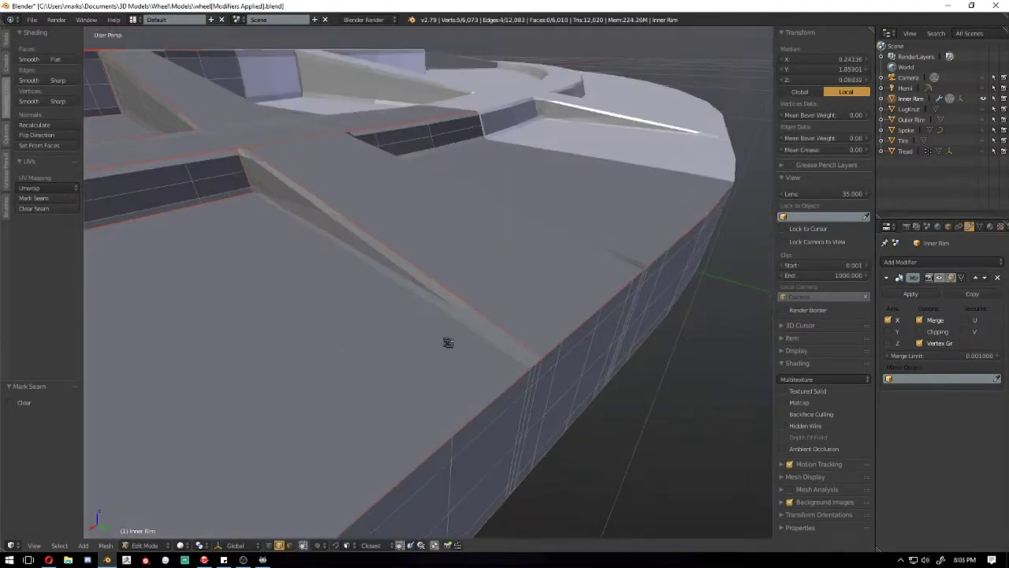
pyautogui.moveTo(326, 240)
pyautogui.mouseDown(button='middle')
pyautogui.moveTo(125, 246)
pyautogui.moveTo(316, 369)
pyautogui.mouseUp(button='middle')
pyautogui.keyDown('shift'); pyautogui.rightClick(124, 246); pyautogui.keyUp('shift')
pyautogui.scroll(-4, 316, 370)
pyautogui.moveTo(282, 281); pyautogui.dragTo(472, 472, button='middle')
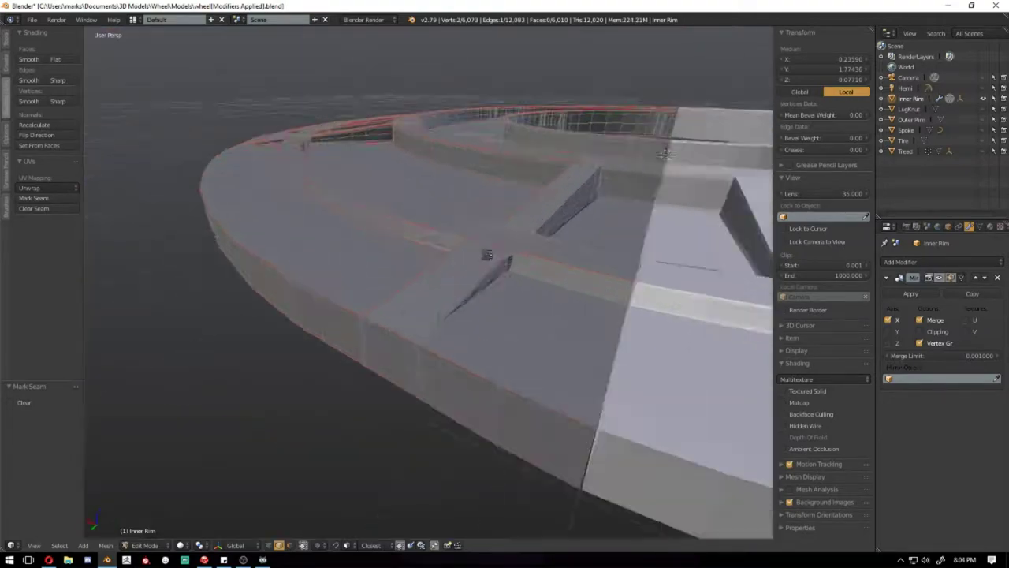
pyautogui.scroll(4, 187, 331)
pyautogui.keyDown('shift'); pyautogui.rightClick(187, 330); pyautogui.keyUp('shift')
pyautogui.keyDown('shift'); pyautogui.rightClick(544, 257); pyautogui.keyUp('shift')
pyautogui.moveTo(544, 257); pyautogui.dragTo(394, 367, button='middle')
pyautogui.scroll(-4, 532, 355)
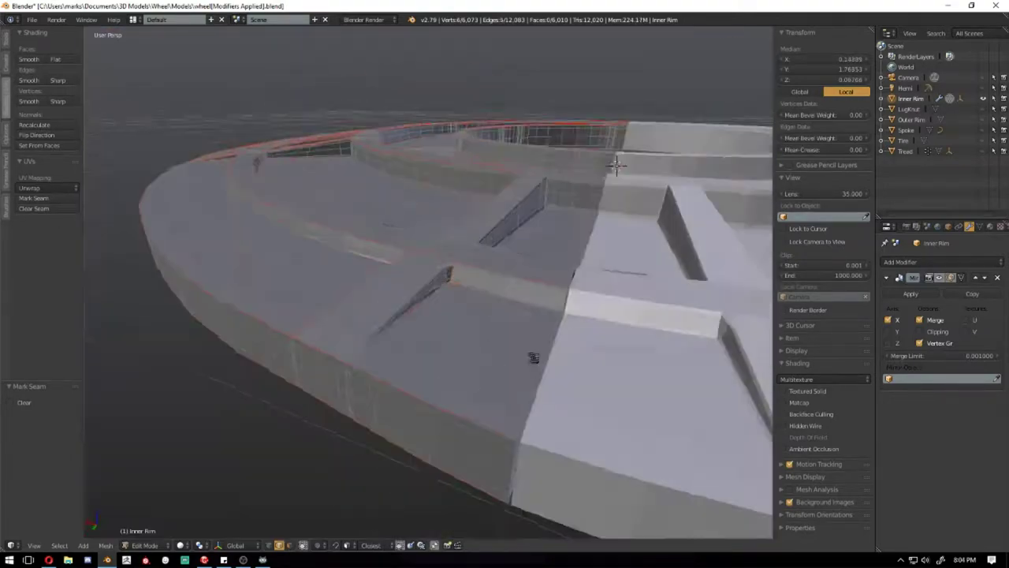
pyautogui.moveTo(531, 355); pyautogui.dragTo(538, 344, button='middle')
# Inspect the Inner Rim wall from several angles, starting and then cancelling a loop cut
pyautogui.press('Tab')
pyautogui.press('Tab')
pyautogui.scroll(3, 538, 343)
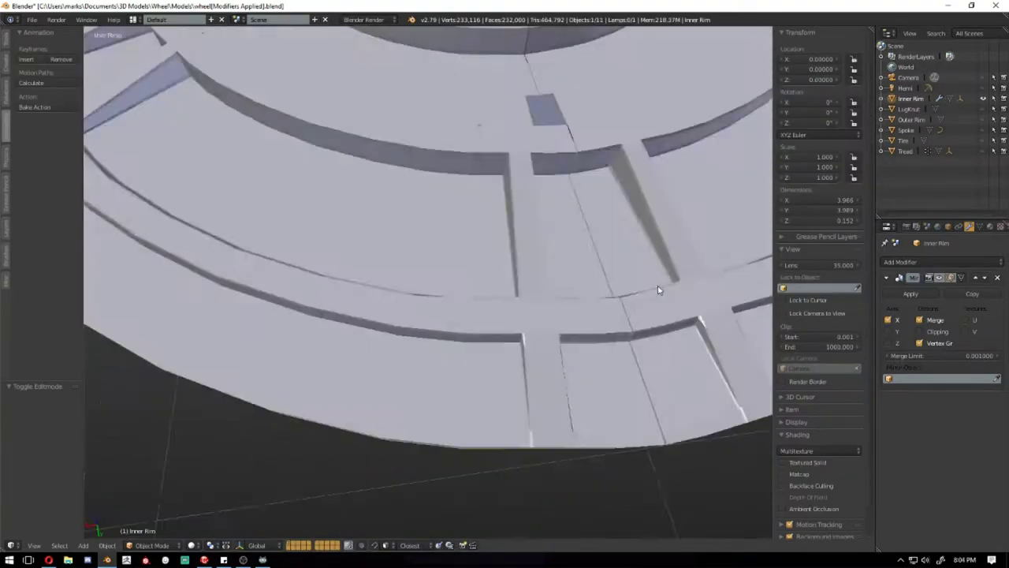
pyautogui.moveTo(657, 288); pyautogui.dragTo(581, 304, button='middle')
pyautogui.scroll(2, 581, 304)
pyautogui.moveTo(554, 272); pyautogui.dragTo(473, 416, button='middle')
pyautogui.scroll(3, 655, 271)
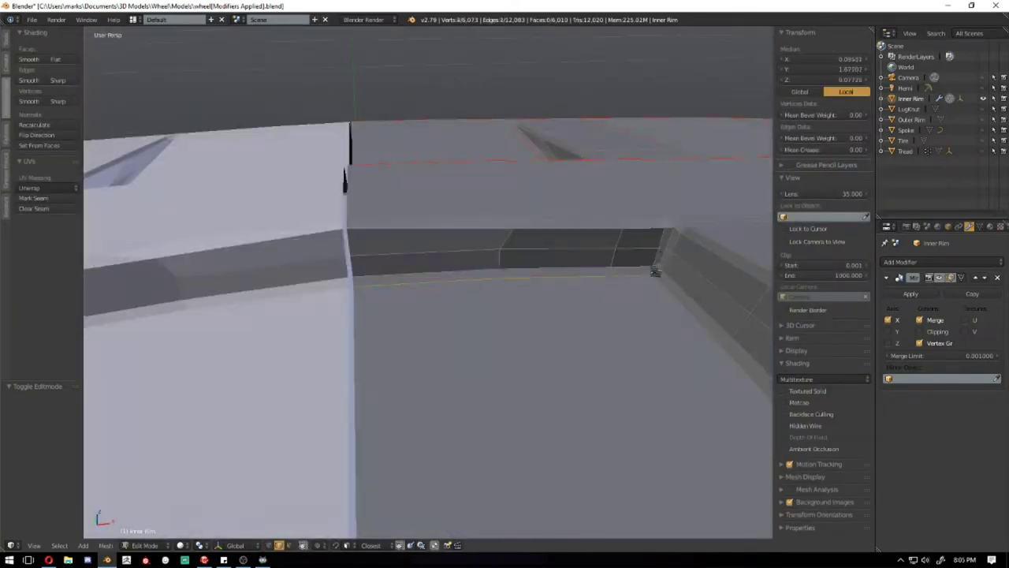
pyautogui.hotkey('ctrl', 'e')
pyautogui.click(474, 244)
pyautogui.moveTo(474, 244); pyautogui.dragTo(256, 310, button='middle')
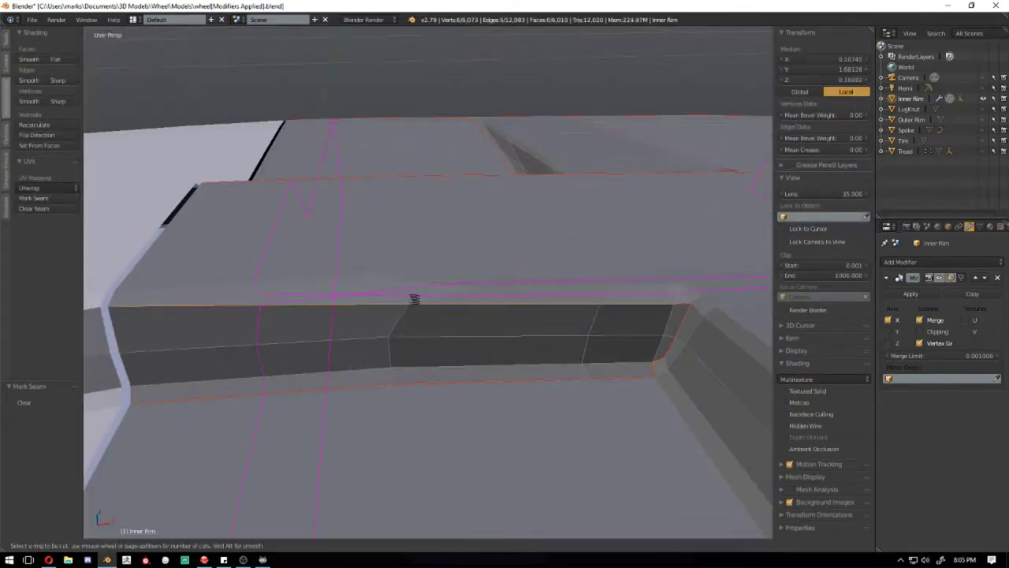
pyautogui.rightClick(415, 299)
pyautogui.moveTo(415, 298); pyautogui.dragTo(439, 336, button='middle')
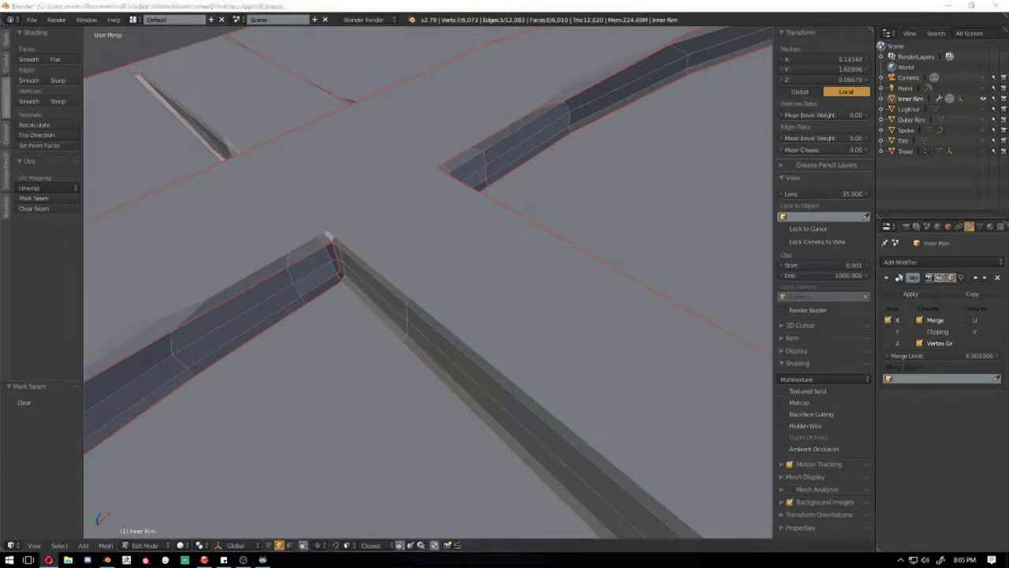
pyautogui.moveTo(328, 236)
pyautogui.mouseDown(button='middle')
pyautogui.moveTo(523, 338)
pyautogui.moveTo(517, 229)
pyautogui.mouseUp(button='middle')
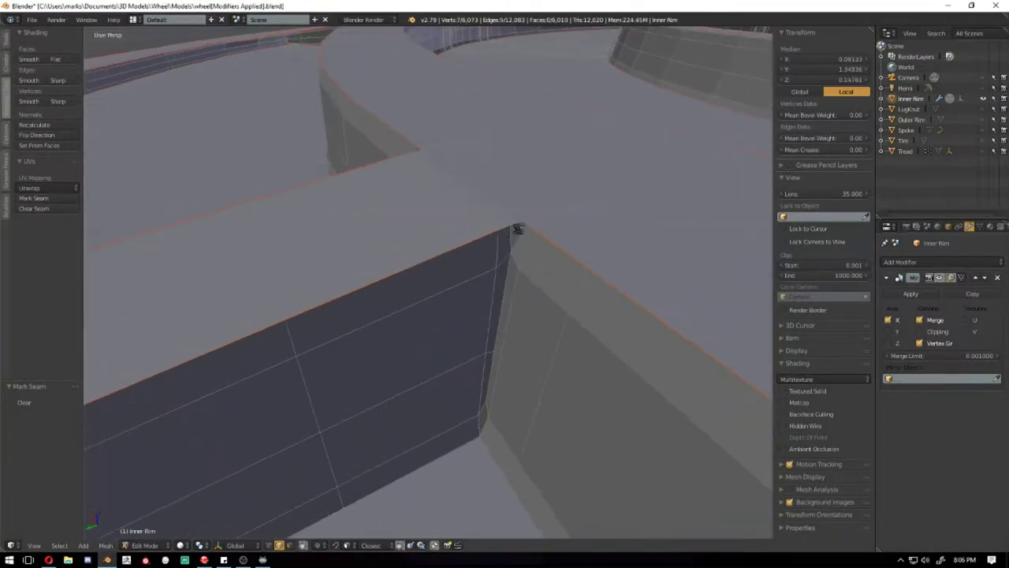
pyautogui.keyDown('alt'); pyautogui.rightClick(325, 521); pyautogui.keyUp('alt')
pyautogui.moveTo(325, 521)
pyautogui.mouseDown(button='middle')
pyautogui.moveTo(333, 367)
pyautogui.moveTo(536, 374)
pyautogui.moveTo(543, 385)
pyautogui.moveTo(491, 372)
pyautogui.mouseUp(button='middle')
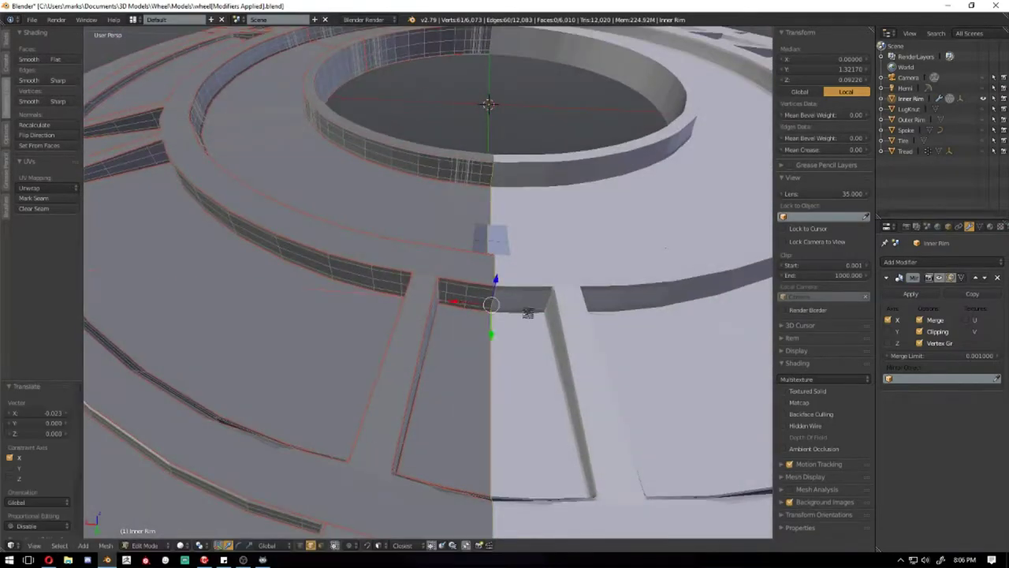
# Undo recent changes, go to top orthographic view, and nudge some Inner Rim vertices slightly (-0.023 X, -0.006 Y)
pyautogui.hotkey('ctrl', 'z')
pyautogui.hotkey('ctrl', 'z')
pyautogui.moveTo(506, 244)
pyautogui.mouseDown(button='middle')
pyautogui.moveTo(458, 344)
pyautogui.moveTo(453, 383)
pyautogui.moveTo(513, 270)
pyautogui.mouseUp(button='middle')
pyautogui.hotkey('ctrl', 'z')
pyautogui.press('KP_0')
pyautogui.press('KP_7')
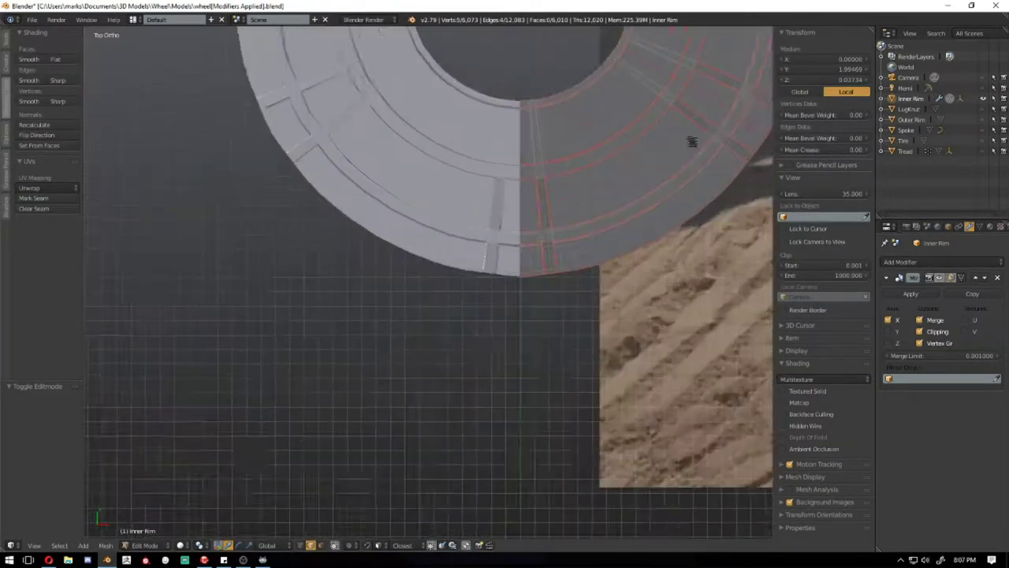
pyautogui.press('Home')
pyautogui.scroll(10, 491, 239)
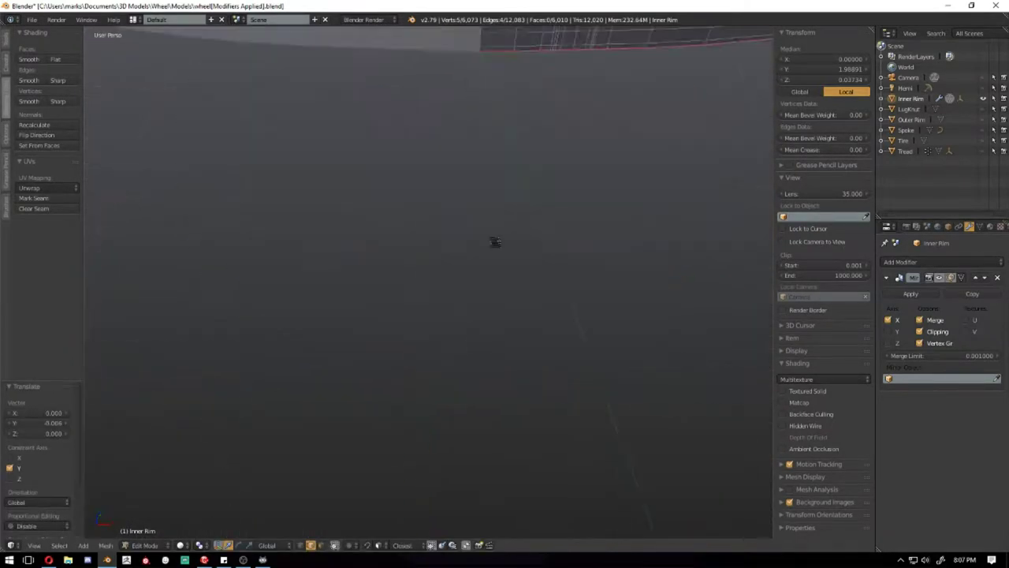
pyautogui.scroll(-3, 311, 196)
pyautogui.press('g')
pyautogui.press('y')
pyautogui.click(406, 308)
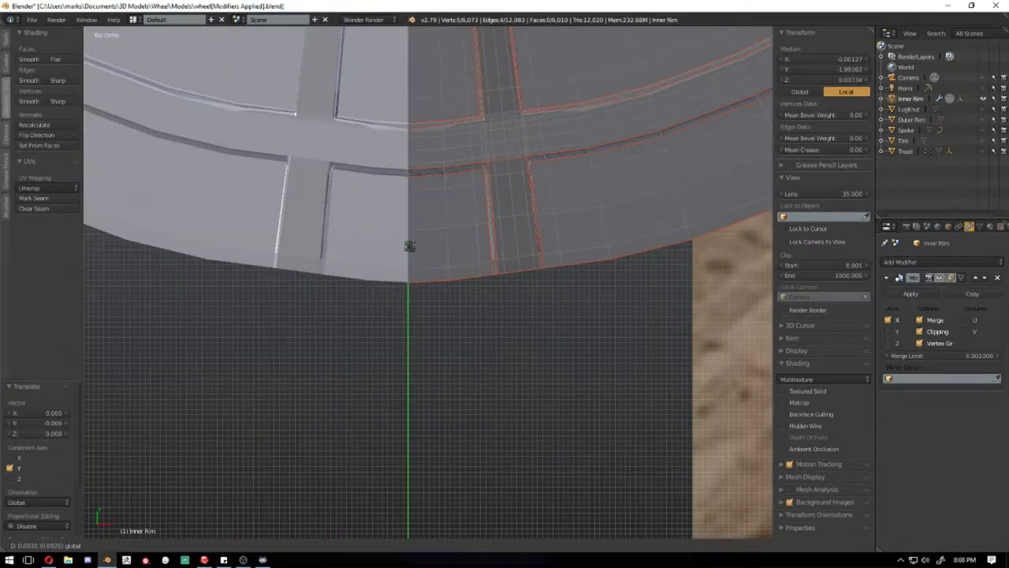
pyautogui.scroll(-10, 409, 246)
# Exit Edit Mode on the Inner Rim and unhide all other wheel parts with Alt+H
pyautogui.press('Tab')
pyautogui.moveTo(531, 232)
pyautogui.mouseDown(button='middle')
pyautogui.moveTo(538, 253)
pyautogui.moveTo(623, 69)
pyautogui.mouseUp(button='middle')
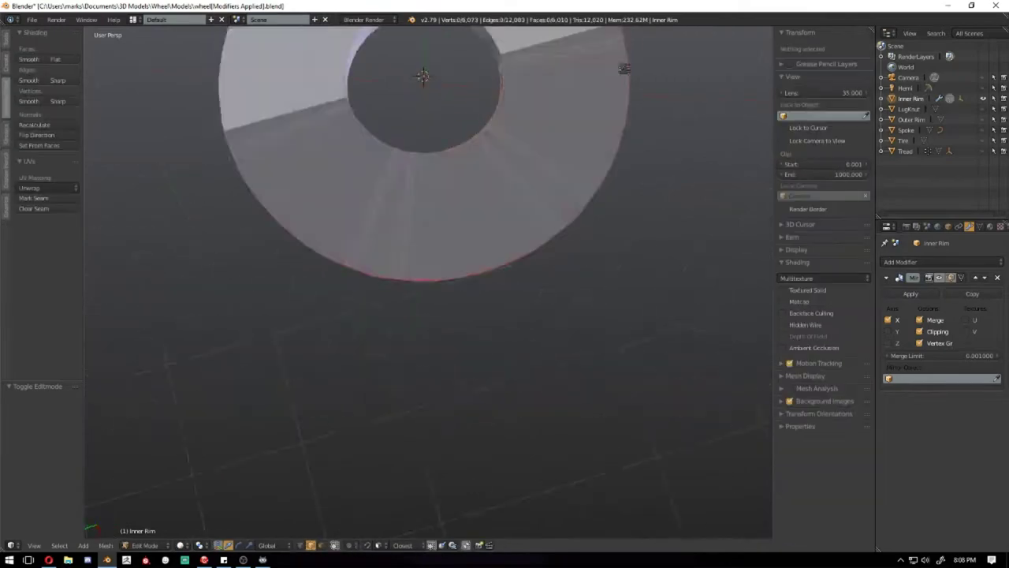
pyautogui.press('Tab')
pyautogui.scroll(-8, 532, 238)
pyautogui.scroll(3, 600, 289)
pyautogui.hotkey('alt', 'h')
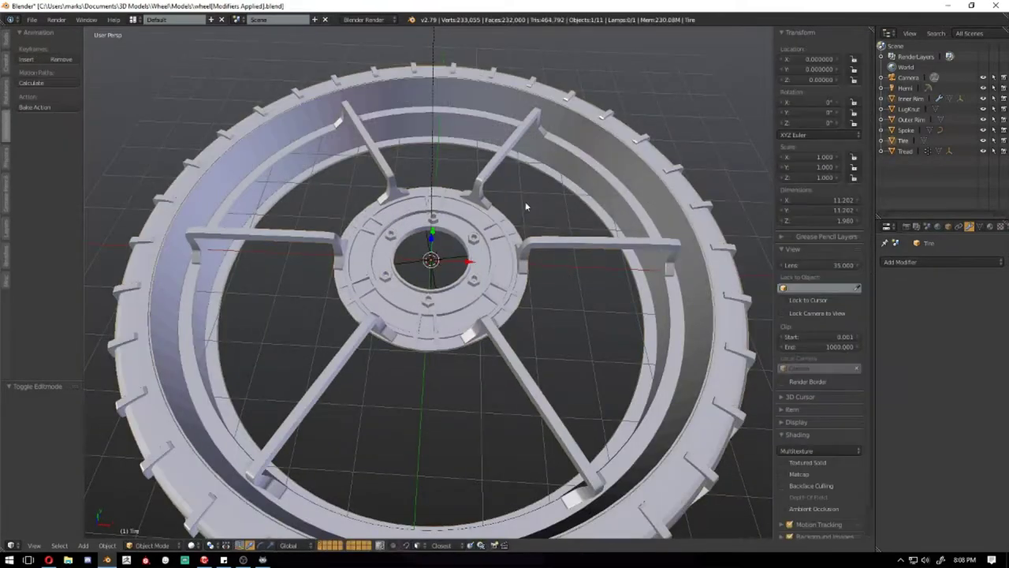
# Switch to UV Editing and back to Default, set the render engine to Cycles, and enable textured view
pyautogui.click(150, 106)
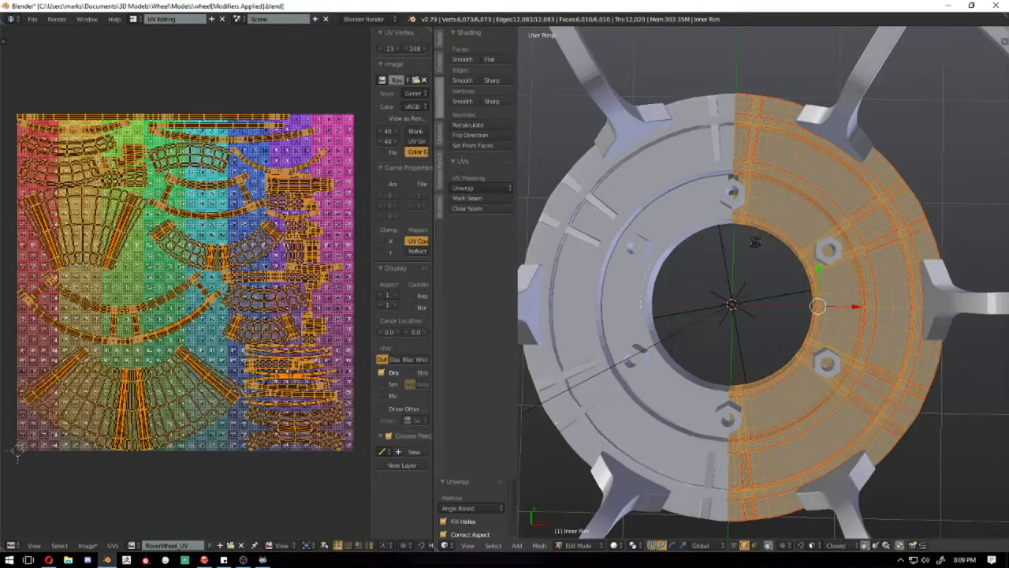
pyautogui.click(134, 19)
pyautogui.click(158, 72)
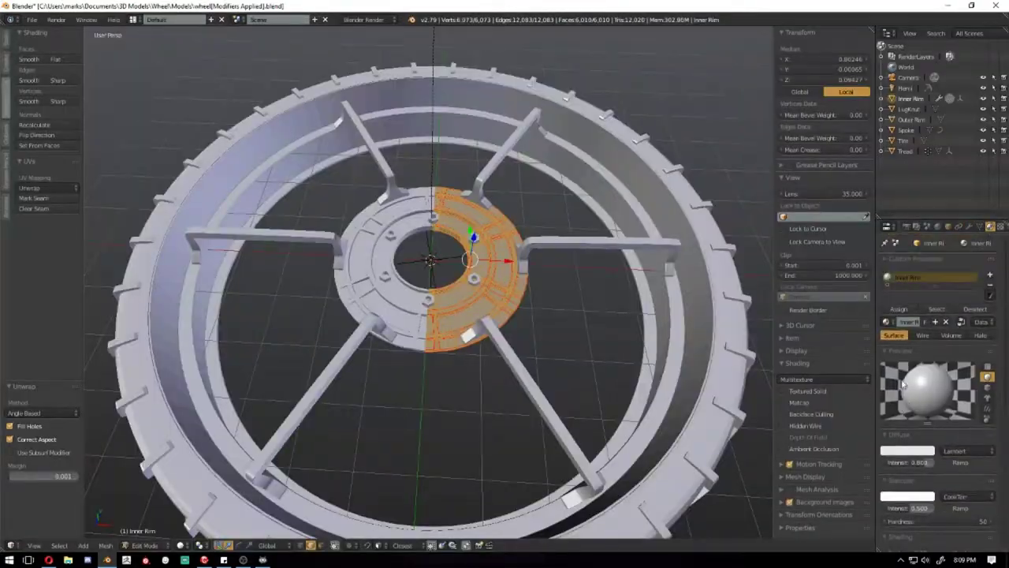
pyautogui.click(356, 18)
pyautogui.click(370, 55)
pyautogui.hotkey('alt', 'z')
pyautogui.scroll(5, 534, 218)
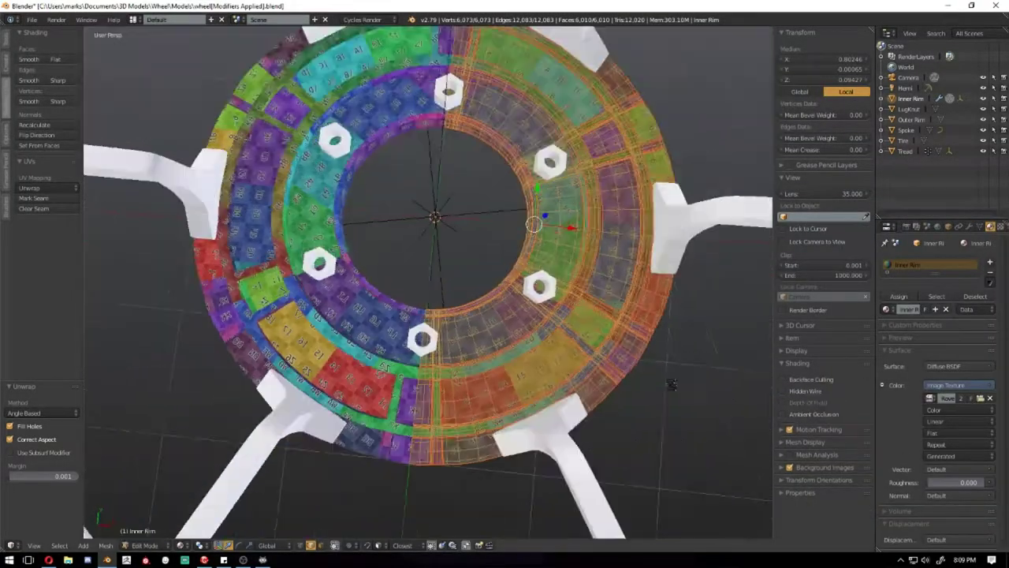
pyautogui.moveTo(534, 218)
pyautogui.mouseDown(button='middle')
pyautogui.moveTo(462, 255)
pyautogui.moveTo(461, 198)
pyautogui.moveTo(469, 297)
pyautogui.moveTo(589, 180)
pyautogui.mouseUp(button='middle')
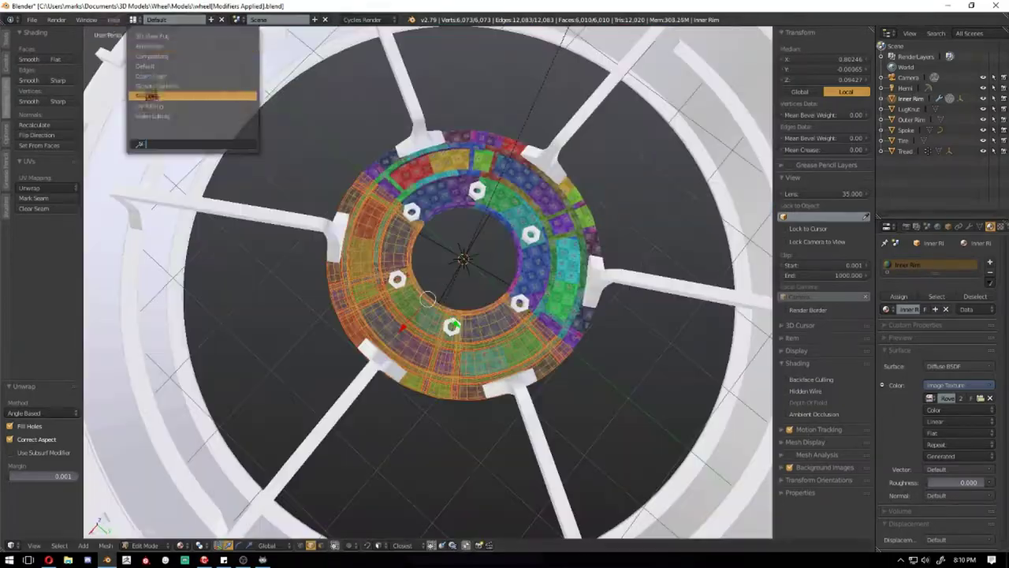
# Switch to the UV Editing workspace and inspect the Inner Rim on the color grid
pyautogui.click(148, 95)
pyautogui.scroll(3, 158, 276)
pyautogui.scroll(-2, 158, 276)
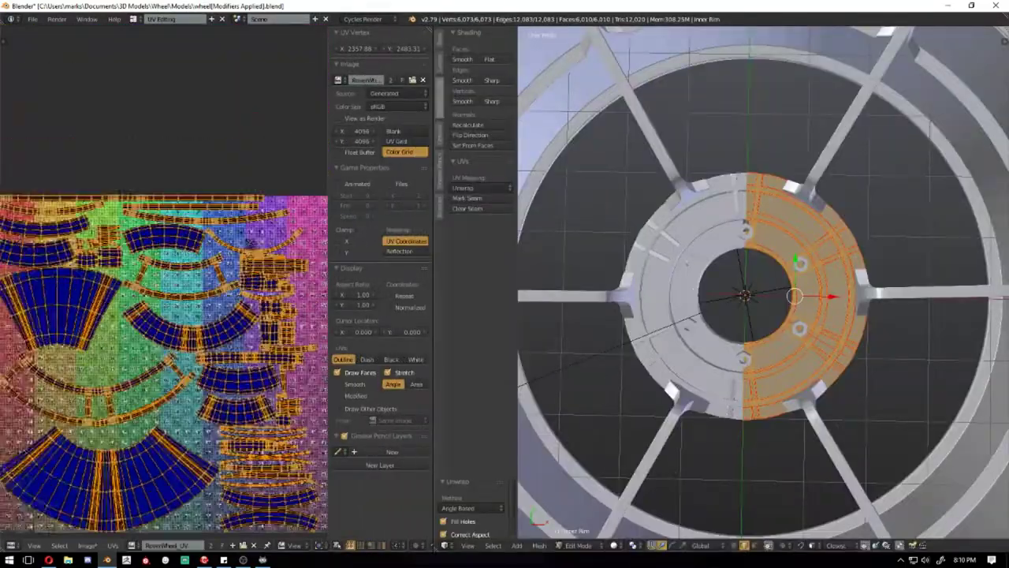
pyautogui.scroll(-2, 164, 362)
pyautogui.scroll(-2, 164, 362)
pyautogui.press('Tab')
pyautogui.moveTo(819, 277); pyautogui.dragTo(841, 260, button='middle')
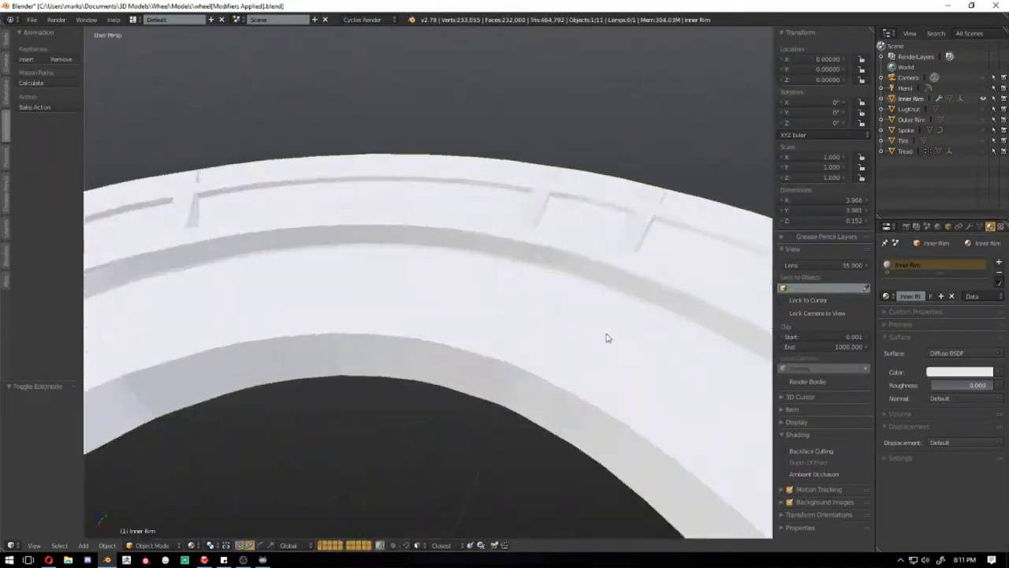
# Enter Edit Mode on the Inner Rim, deselect all geometry, then exit Edit Mode
pyautogui.press('Tab')
pyautogui.scroll(3, 387, 286)
pyautogui.scroll(3, 476, 205)
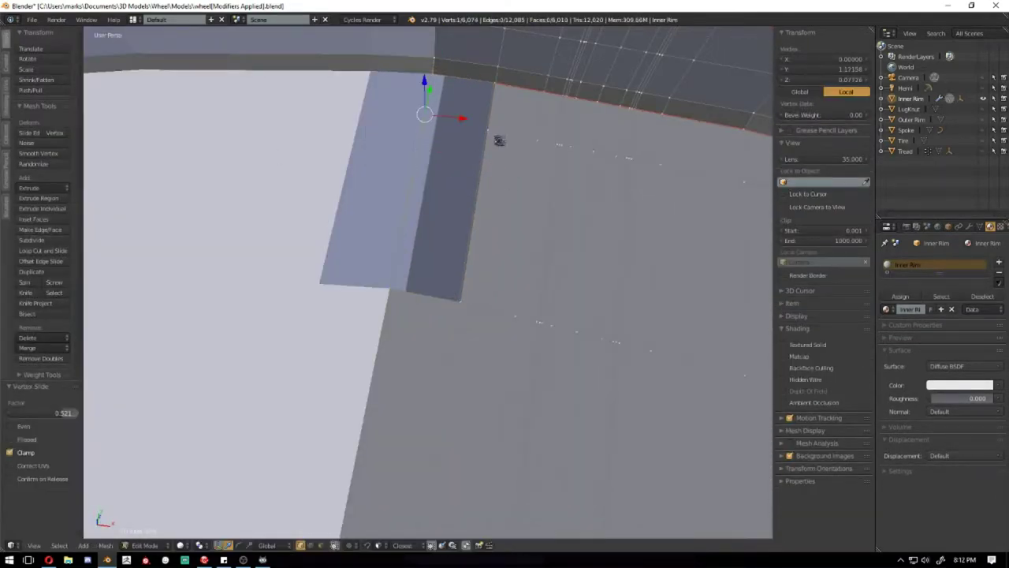
pyautogui.press('a')
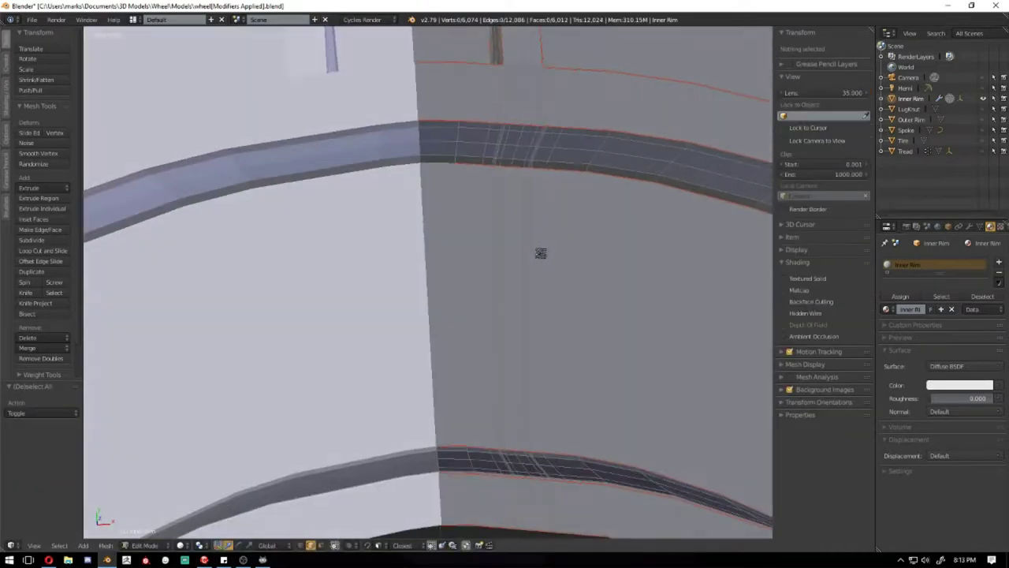
pyautogui.scroll(-5, 473, 315)
pyautogui.press('Tab')
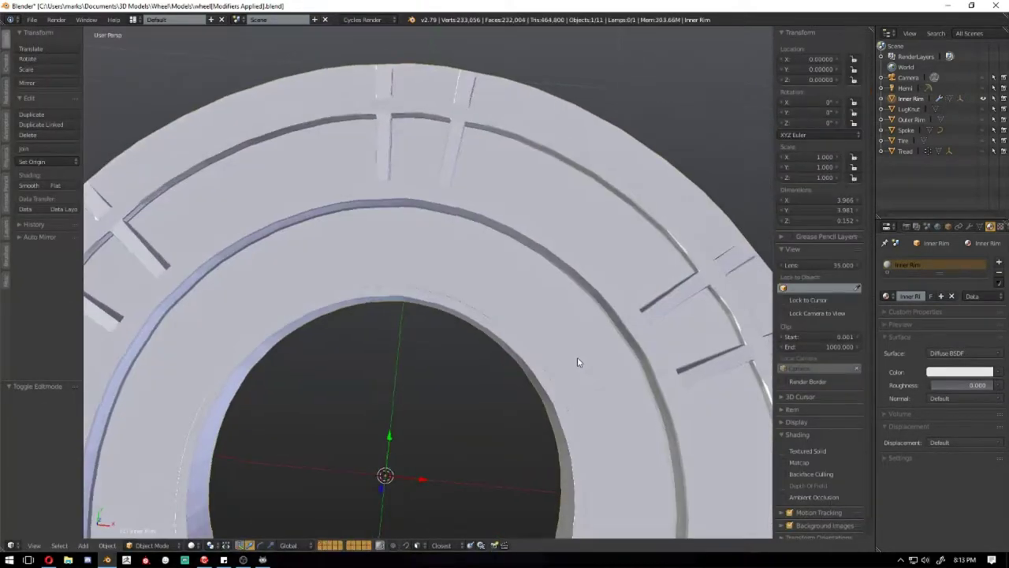
pyautogui.scroll(-4, 576, 360)
# Select the LugNut object, enter Edit Mode, and isolate it in local view
pyautogui.rightClick(470, 375)
pyautogui.press('Tab')
pyautogui.scroll(5, 476, 376)
pyautogui.press('KP_Divide')
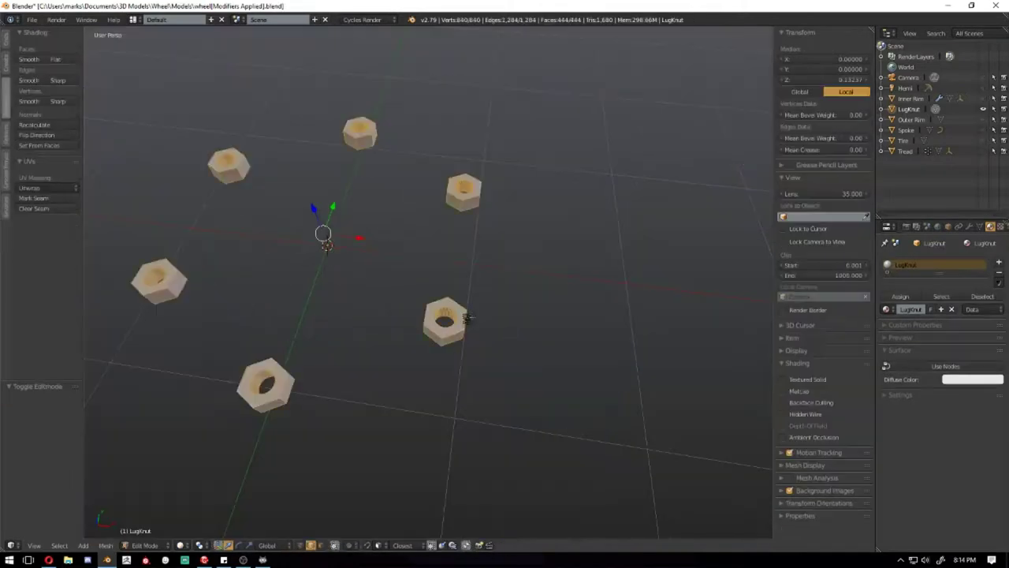
pyautogui.scroll(5, 315, 236)
pyautogui.moveTo(315, 237)
pyautogui.mouseDown(button='middle')
pyautogui.moveTo(375, 319)
pyautogui.moveTo(262, 328)
pyautogui.moveTo(295, 205)
pyautogui.moveTo(655, 273)
pyautogui.moveTo(421, 241)
pyautogui.moveTo(425, 264)
pyautogui.mouseUp(button='middle')
# Select the nut's top edge and the edge loop around its hole, then center on the nut
pyautogui.keyDown('shift'); pyautogui.rightClick(262, 328); pyautogui.keyUp('shift')
pyautogui.keyDown('alt'); pyautogui.keyDown('shift'); pyautogui.rightClick(421, 242); pyautogui.keyUp('shift'); pyautogui.keyUp('alt')
pyautogui.scroll(-6, 359, 331)
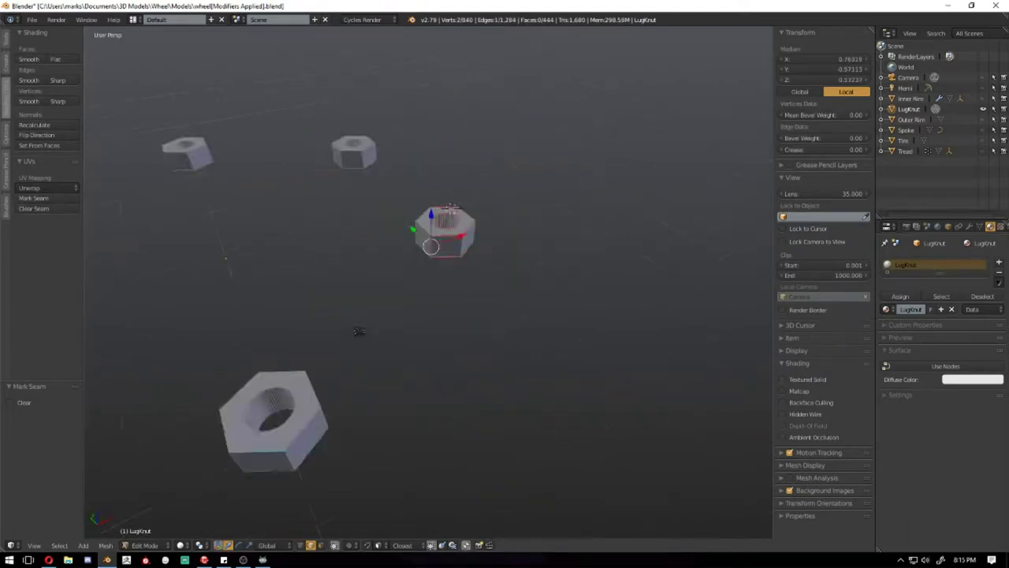
pyautogui.moveTo(315, 205); pyautogui.dragTo(480, 229, button='middle')
pyautogui.rightClick(480, 229)
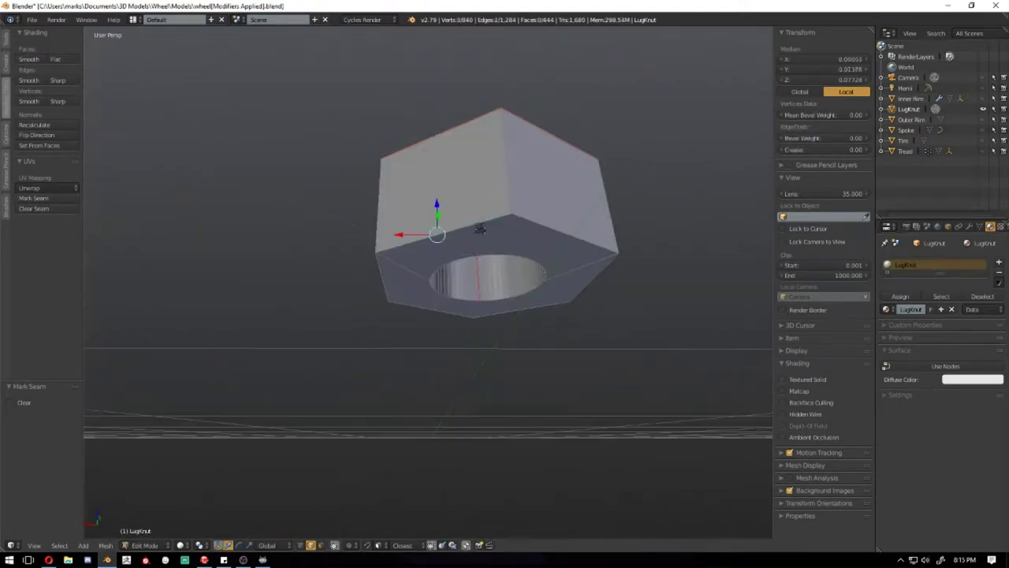
pyautogui.hotkey('ctrl', 'z')
pyautogui.press('KP_Decimal')
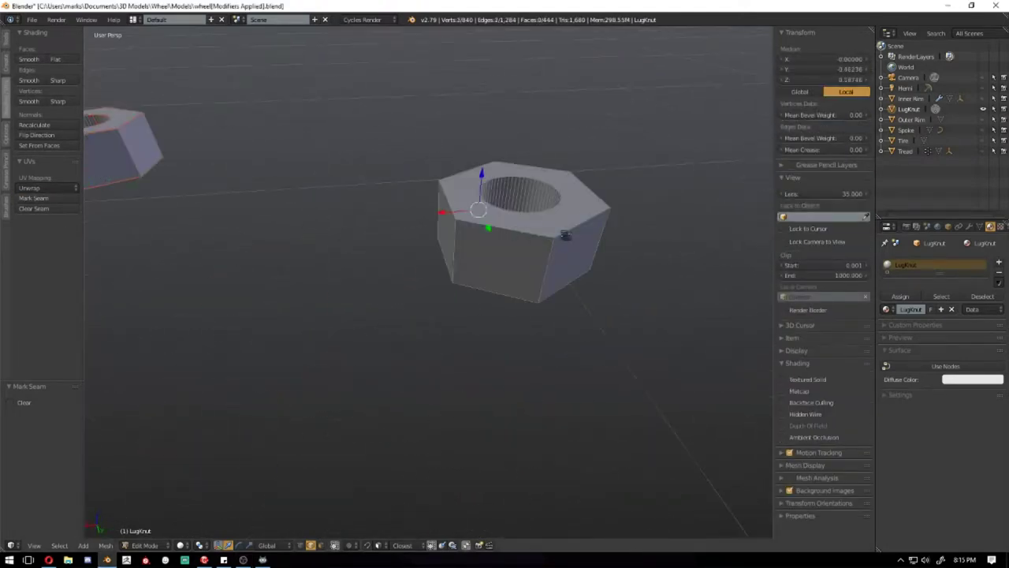
pyautogui.scroll(2, 617, 209)
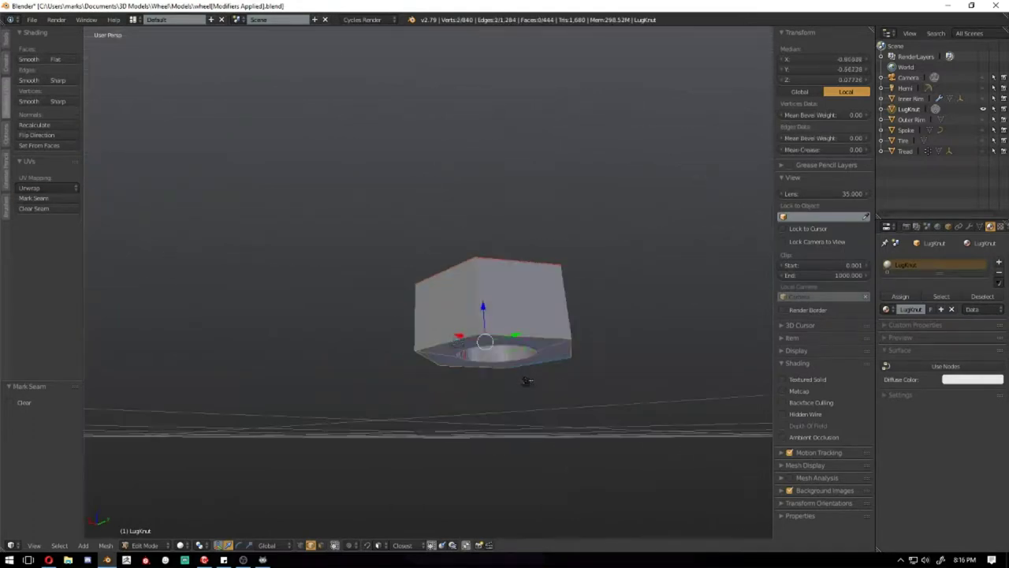
pyautogui.moveTo(480, 362); pyautogui.dragTo(458, 272, button='middle')
pyautogui.scroll(-2, 458, 272)
pyautogui.scroll(4, 458, 272)
# Select the loops around the nut's hole plus edges along its top and sides for seams
pyautogui.rightClick(457, 272)
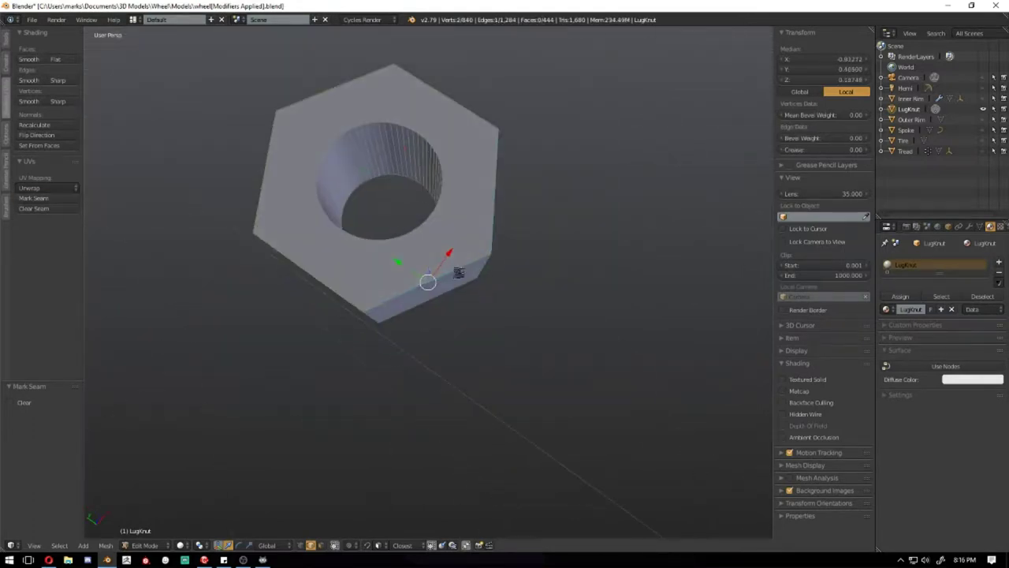
pyautogui.keyDown('alt'); pyautogui.rightClick(420, 160); pyautogui.keyUp('alt')
pyautogui.moveTo(420, 161); pyautogui.dragTo(269, 186, button='middle')
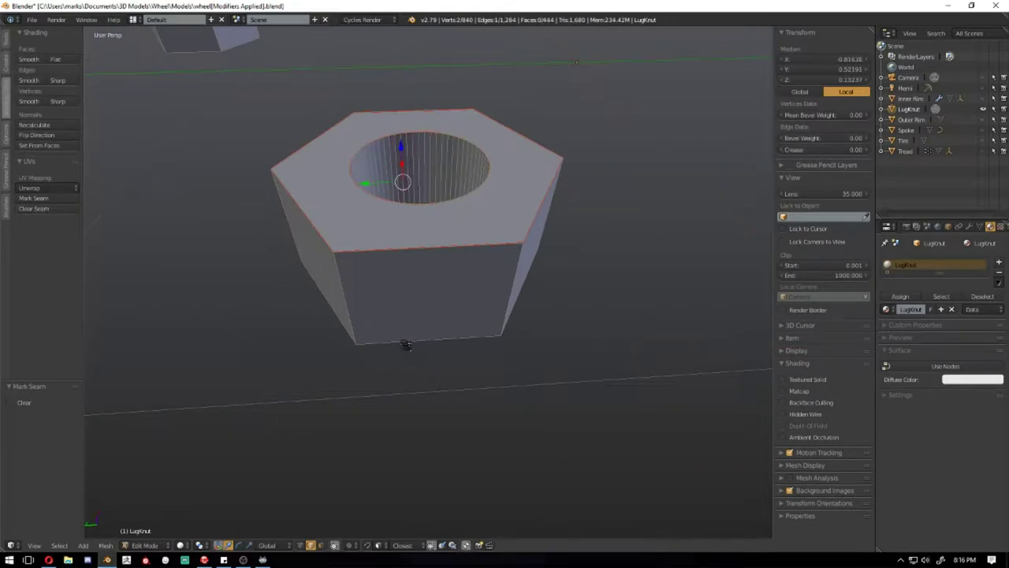
pyautogui.keyDown('shift'); pyautogui.rightClick(406, 344); pyautogui.keyUp('shift')
pyautogui.moveTo(406, 344); pyautogui.dragTo(403, 136, button='middle')
pyautogui.rightClick(421, 298)
pyautogui.moveTo(421, 298); pyautogui.dragTo(513, 365, button='middle')
pyautogui.scroll(-2, 513, 365)
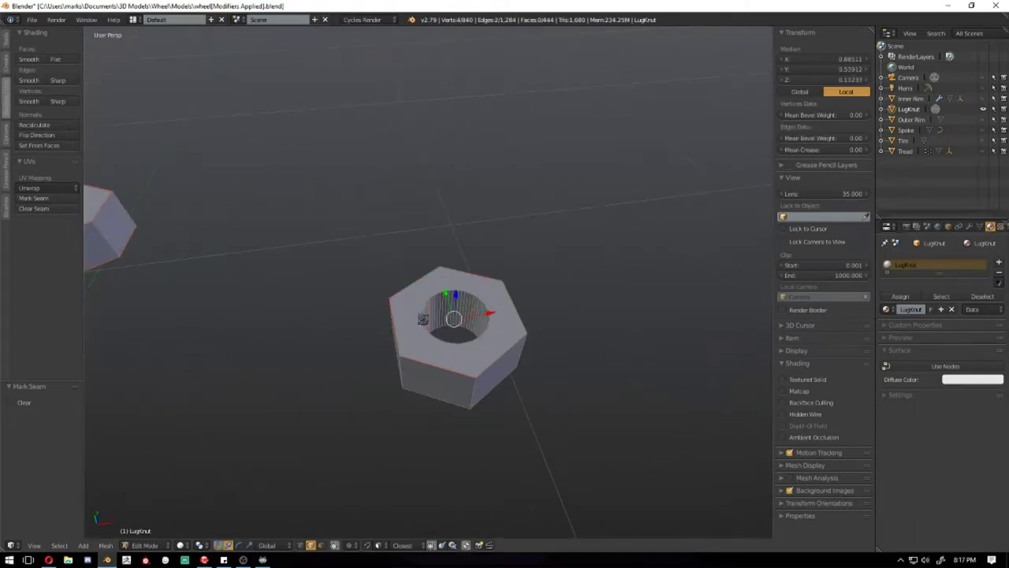
pyautogui.moveTo(422, 318); pyautogui.dragTo(477, 337, button='middle')
pyautogui.keyDown('ctrl'); pyautogui.rightClick(477, 337); pyautogui.keyUp('ctrl')
pyautogui.rightClick(549, 316)
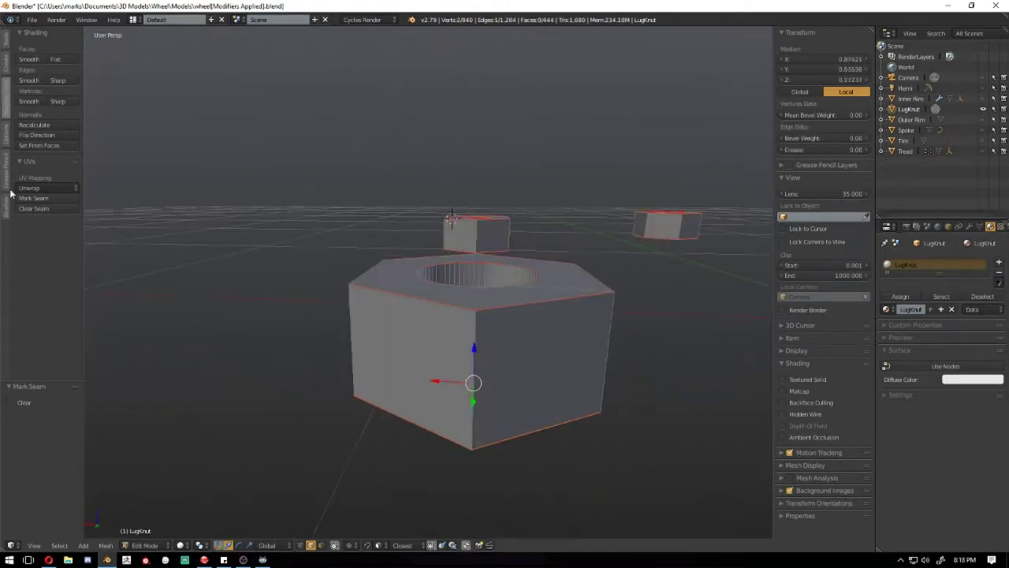
pyautogui.moveTo(548, 316); pyautogui.dragTo(475, 236, button='middle')
pyautogui.scroll(-2, 475, 236)
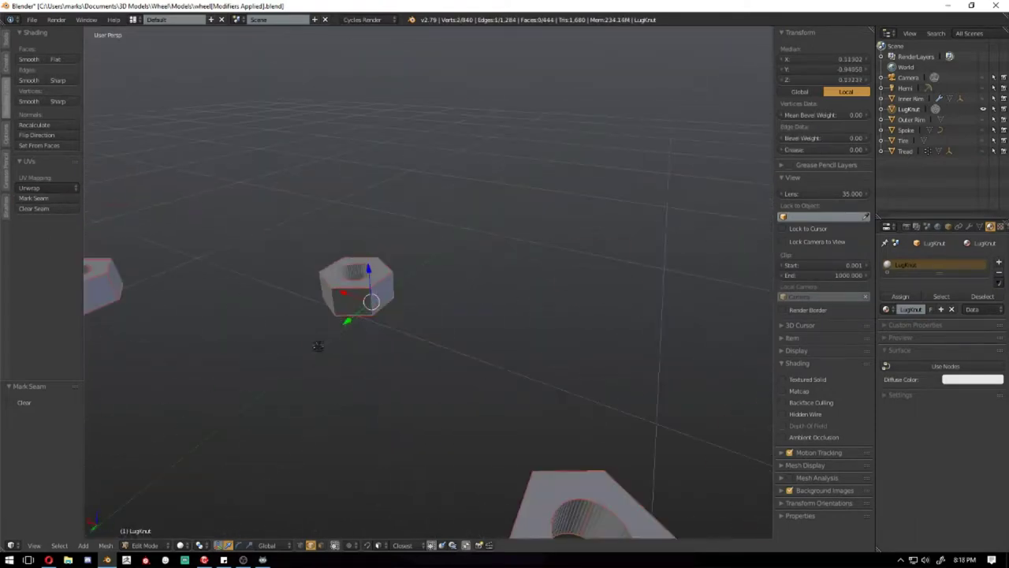
pyautogui.moveTo(611, 305); pyautogui.dragTo(469, 388, button='middle')
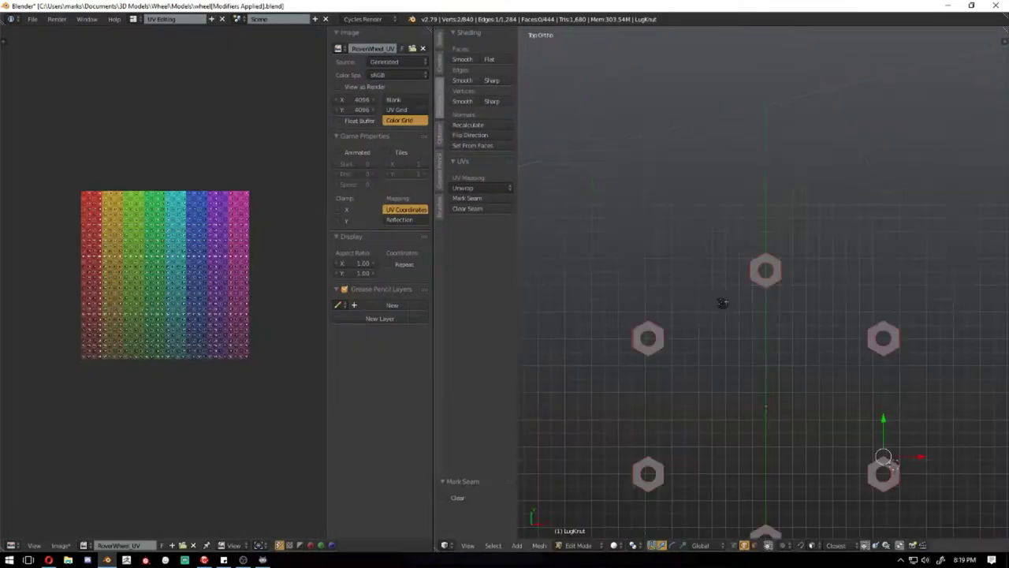
# Unwrap the lug nuts onto the color grid and frame a single nut
pyautogui.press('u')
pyautogui.click(883, 309)
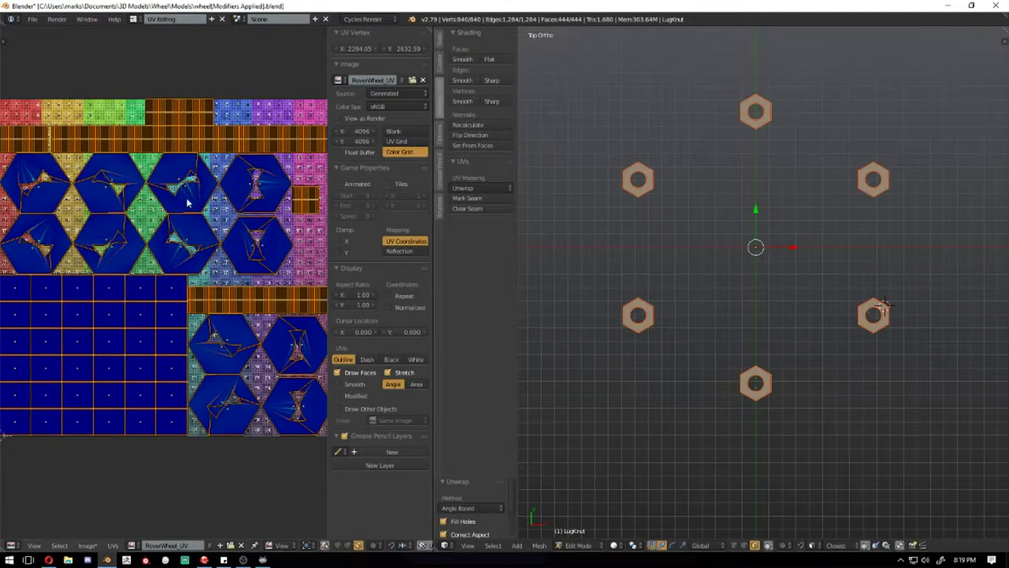
pyautogui.press('KP_Decimal')
pyautogui.moveTo(660, 322); pyautogui.dragTo(757, 236, button='middle')
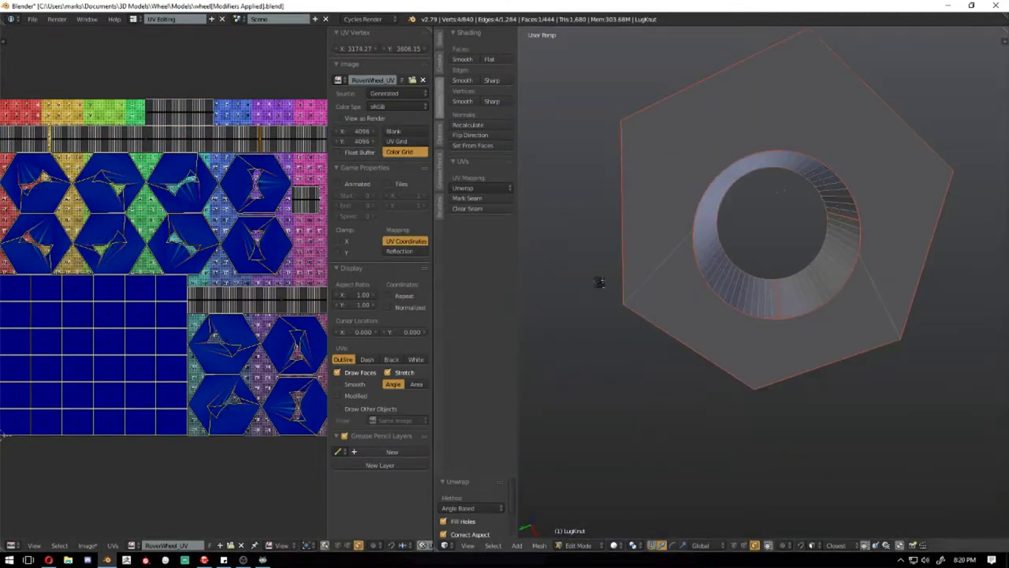
pyautogui.scroll(5, 599, 283)
pyautogui.scroll(5, 209, 120)
pyautogui.scroll(-6, 209, 120)
pyautogui.scroll(3, 209, 120)
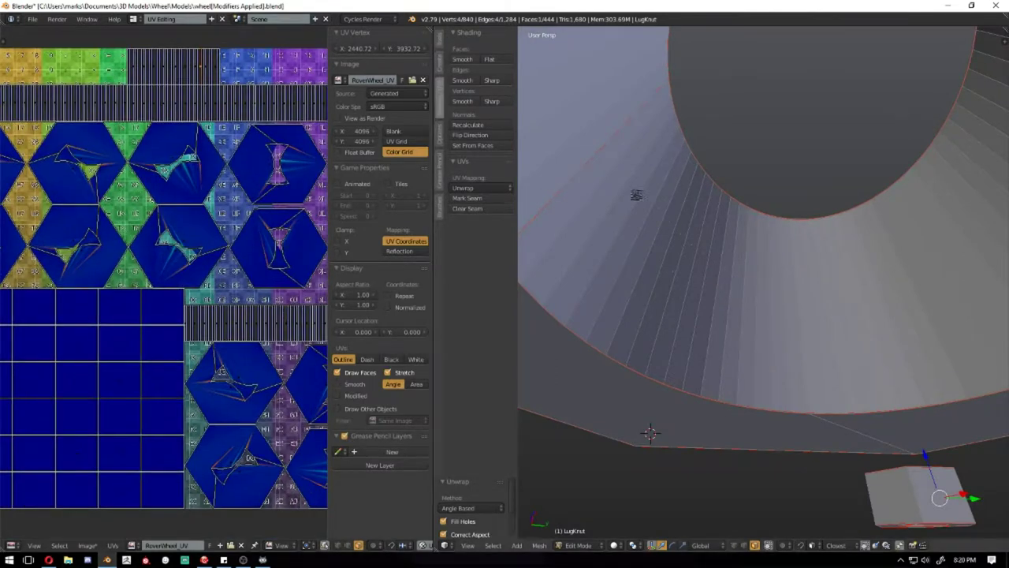
pyautogui.moveTo(636, 195); pyautogui.dragTo(846, 256, button='middle')
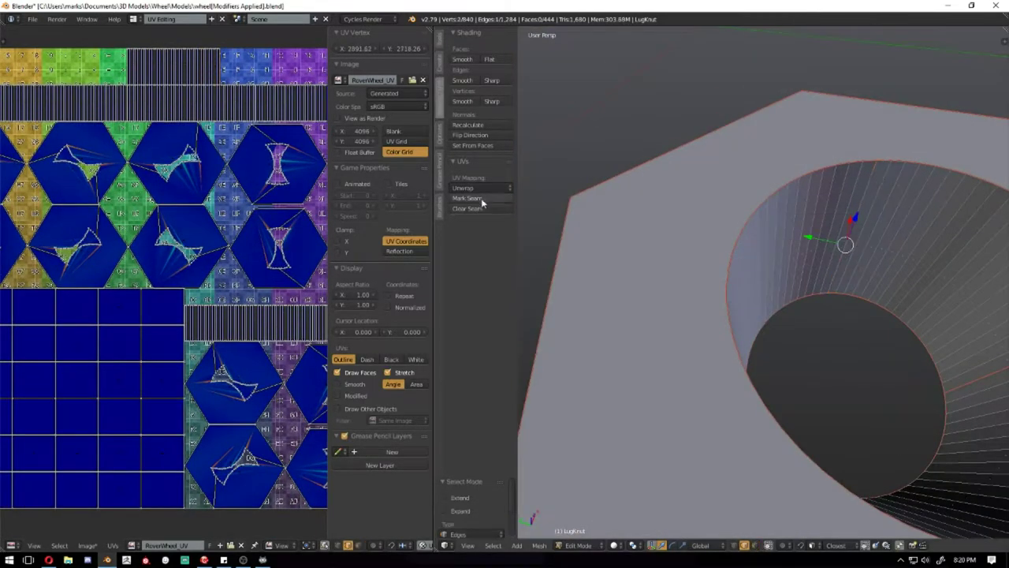
# Clear the seam from the edges inside the nut's hole and inspect the result
pyautogui.click(481, 207)
pyautogui.scroll(-5, 758, 294)
pyautogui.moveTo(526, 215); pyautogui.dragTo(599, 236, button='middle')
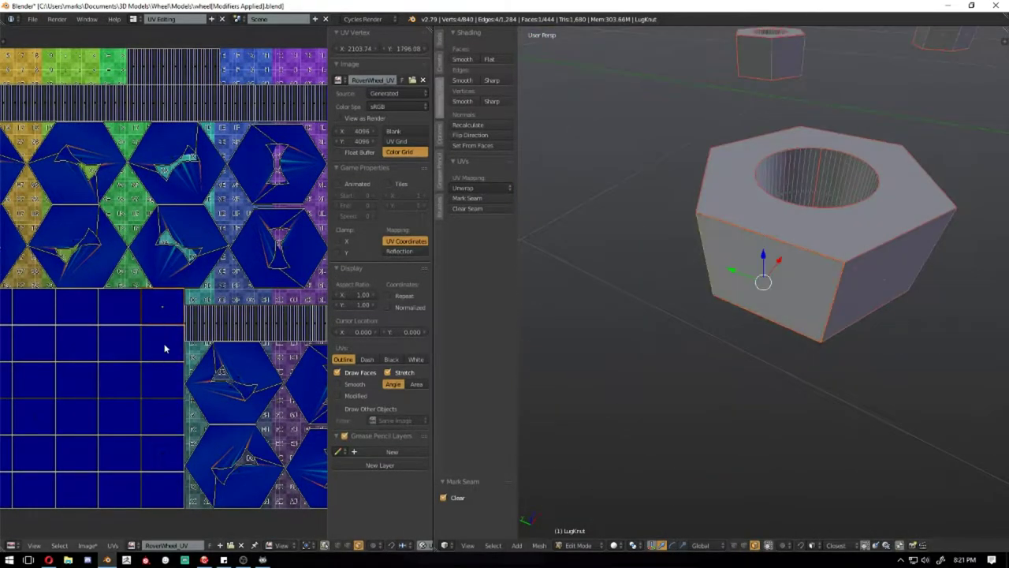
pyautogui.scroll(-3, 165, 349)
pyautogui.click(188, 252)
pyautogui.moveTo(709, 260)
pyautogui.mouseDown(button='middle')
pyautogui.moveTo(753, 246)
pyautogui.moveTo(707, 176)
pyautogui.moveTo(781, 248)
pyautogui.moveTo(925, 322)
pyautogui.moveTo(749, 202)
pyautogui.mouseUp(button='middle')
pyautogui.scroll(4, 753, 245)
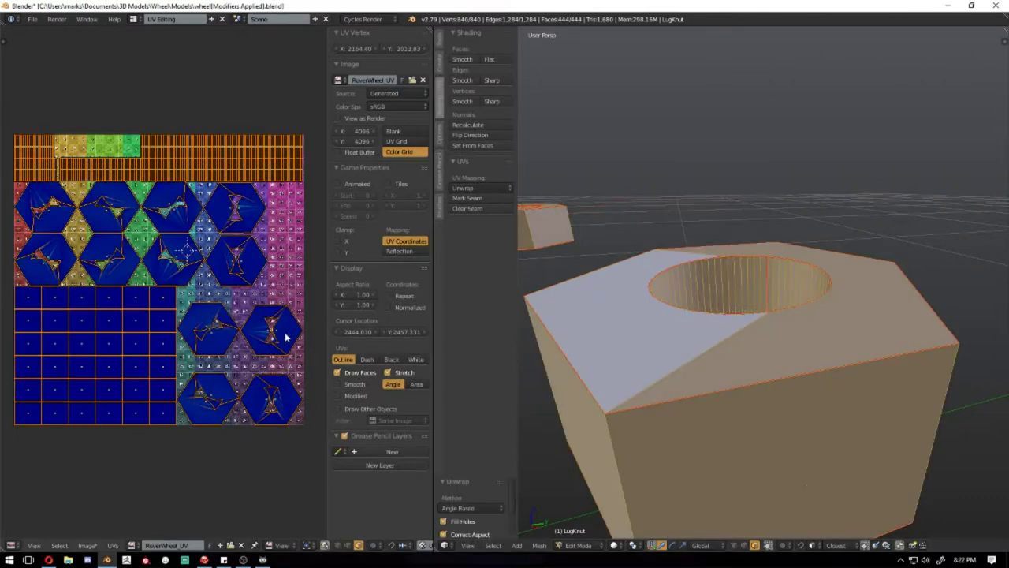
pyautogui.scroll(4, 226, 359)
pyautogui.moveTo(709, 316)
pyautogui.mouseDown(button='middle')
pyautogui.moveTo(751, 311)
pyautogui.moveTo(814, 426)
pyautogui.moveTo(743, 334)
pyautogui.mouseUp(button='middle')
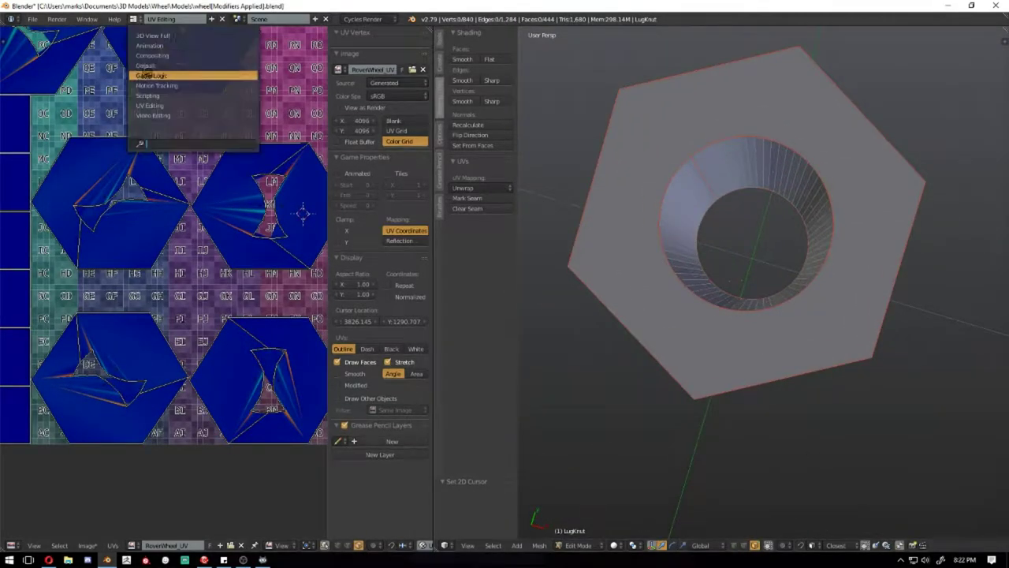
# Return to the Default workspace from the layouts list
pyautogui.click(146, 65)
pyautogui.scroll(3, 581, 281)
pyautogui.moveTo(581, 282)
pyautogui.mouseDown(button='middle')
pyautogui.moveTo(619, 271)
pyautogui.moveTo(527, 334)
pyautogui.moveTo(495, 256)
pyautogui.mouseUp(button='middle')
pyautogui.scroll(3, 526, 334)
pyautogui.scroll(-5, 526, 334)
# Switch to solid shading and delete the stray edge on the lug nut
pyautogui.press('z')
pyautogui.scroll(4, 495, 257)
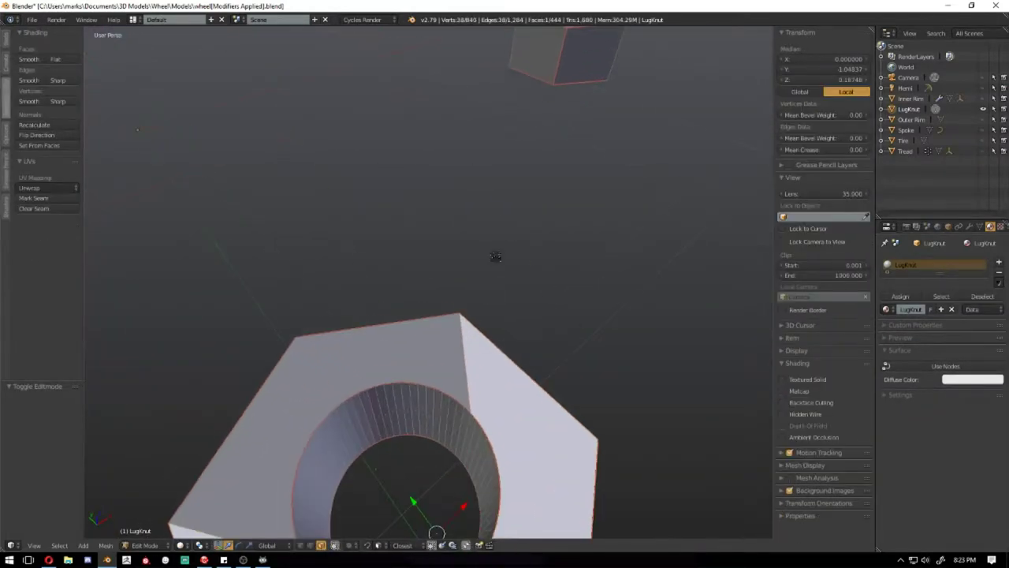
pyautogui.click(431, 356)
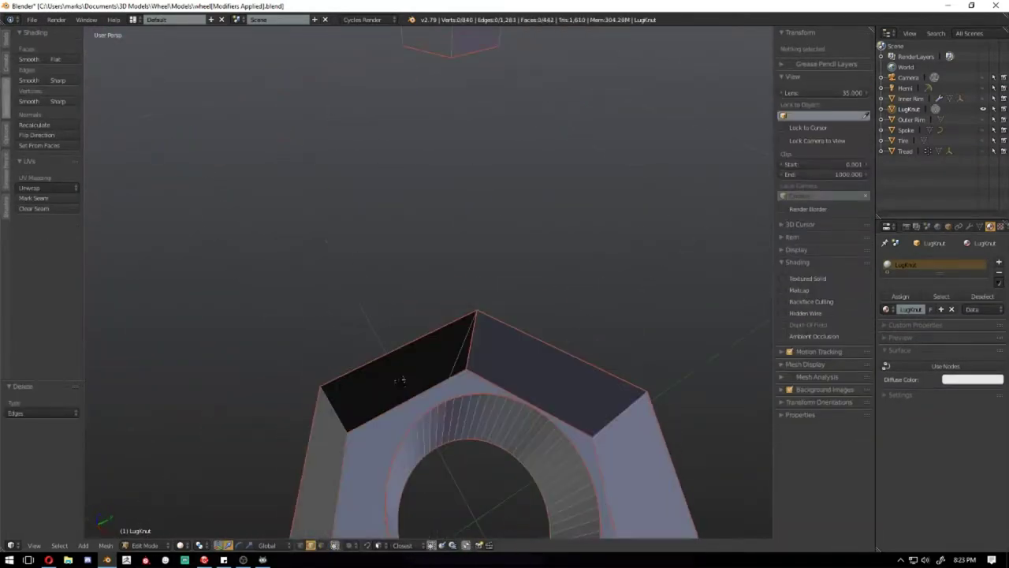
pyautogui.moveTo(431, 361)
pyautogui.mouseDown(button='middle')
pyautogui.moveTo(473, 331)
pyautogui.moveTo(475, 383)
pyautogui.moveTo(441, 401)
pyautogui.moveTo(473, 408)
pyautogui.moveTo(522, 353)
pyautogui.moveTo(438, 288)
pyautogui.mouseUp(button='middle')
pyautogui.scroll(2, 476, 382)
# Join two vertices with an edge and fill a new face on the nut's inner ring
pyautogui.keyDown('shift'); pyautogui.rightClick(475, 382); pyautogui.keyUp('shift')
pyautogui.press('f')
pyautogui.scroll(-4, 442, 401)
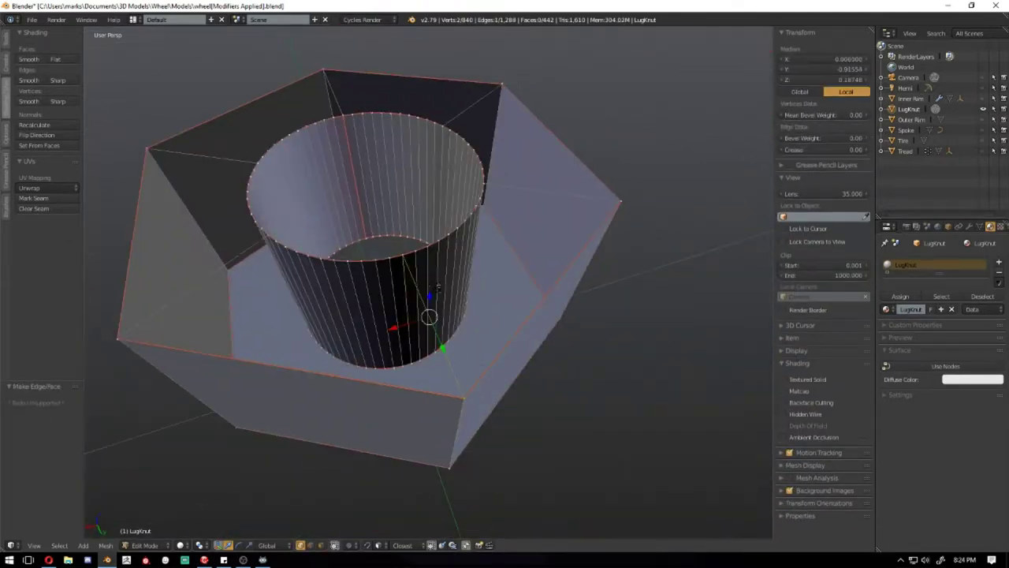
pyautogui.rightClick(461, 230)
pyautogui.moveTo(460, 229); pyautogui.dragTo(552, 173, button='middle')
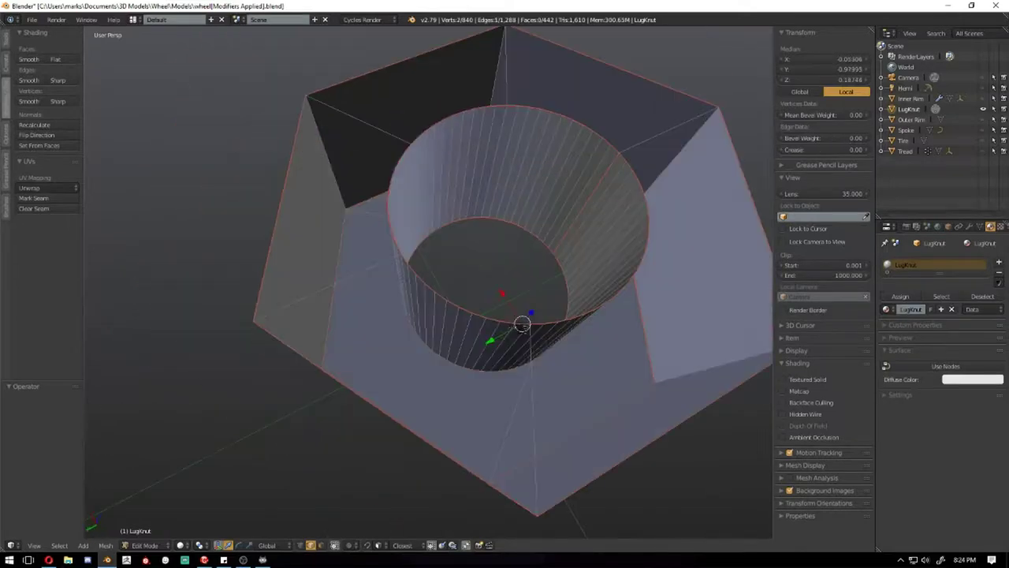
pyautogui.press('f')
pyautogui.moveTo(534, 401); pyautogui.dragTo(633, 318, button='middle')
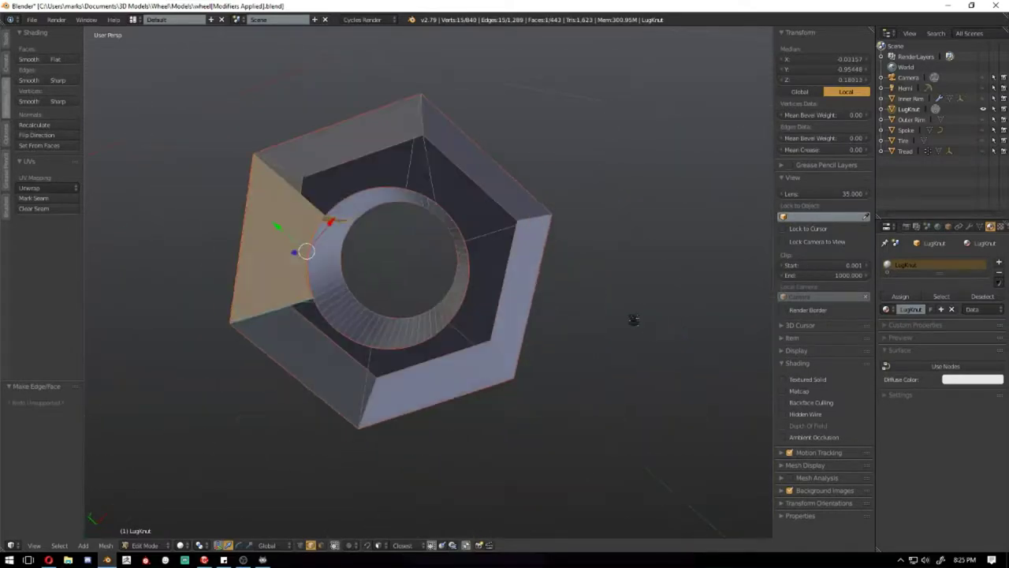
# In top view, box-select half the nut's vertices and delete them, then undo the deletion
pyautogui.press('KP_7')
pyautogui.hotkey('shift', 'b')
pyautogui.moveTo(394, 181); pyautogui.dragTo(545, 500)
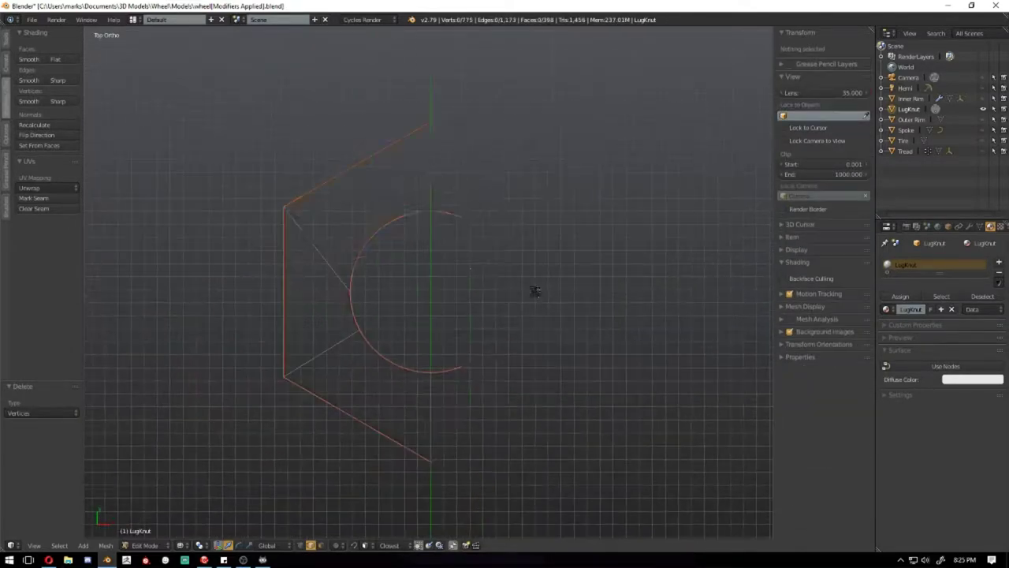
pyautogui.press('b')
pyautogui.moveTo(433, 96); pyautogui.dragTo(491, 374)
pyautogui.press('x')
pyautogui.scroll(5, 483, 351)
pyautogui.hotkey('ctrl', 'z')
pyautogui.moveTo(445, 205); pyautogui.dragTo(473, 260, button='middle')
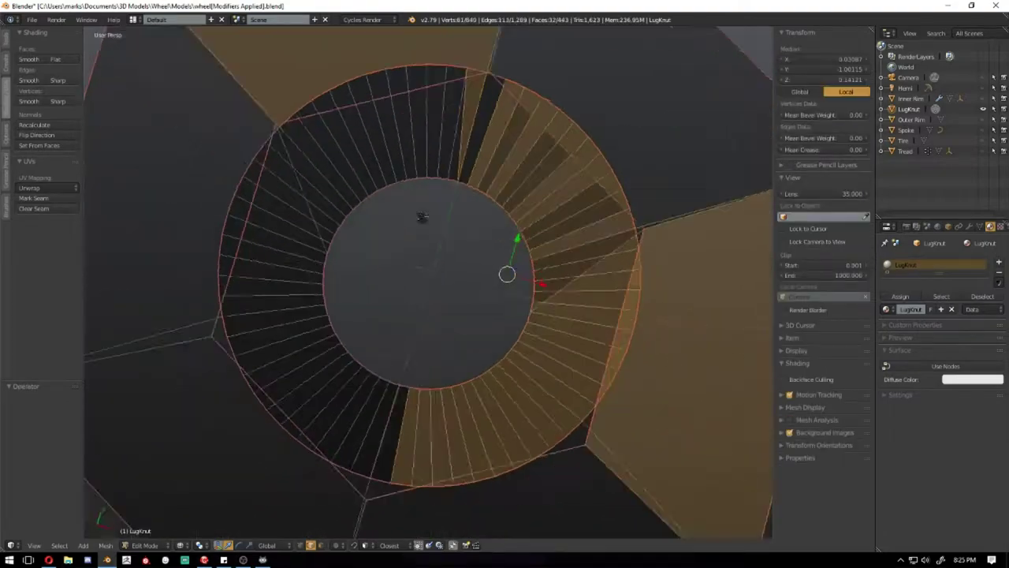
pyautogui.press('x')
# Delete another stray edge, select all, and unwrap the whole nut in the UV Editing workspace
pyautogui.click(360, 242)
pyautogui.scroll(-3, 499, 245)
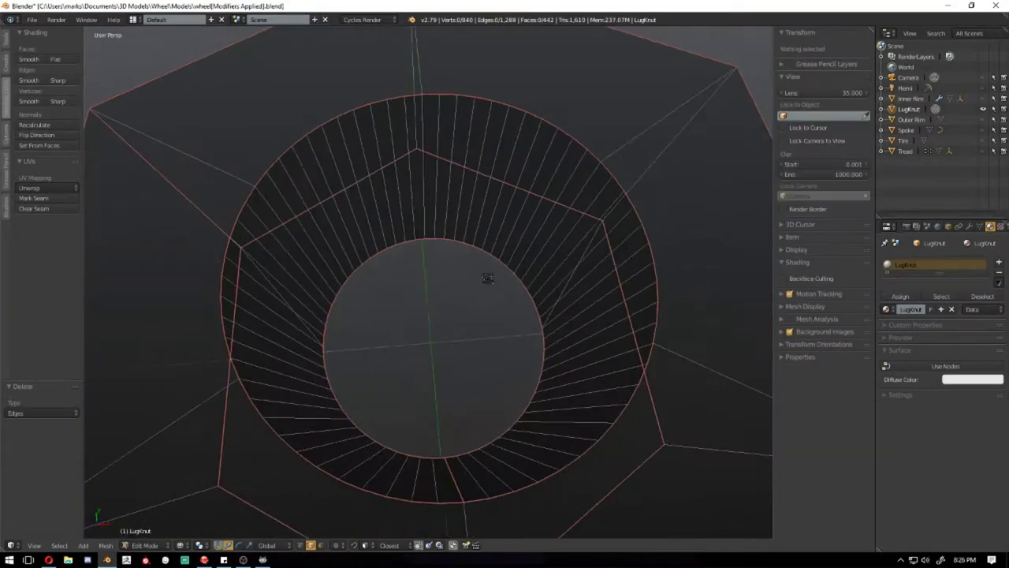
pyautogui.scroll(-3, 484, 276)
pyautogui.hotkey('ctrl', 'Right')
pyautogui.press('a')
pyautogui.press('u')
pyautogui.click(725, 271)
# Select the nut's inner ring and re-run Unwrap on the lug nuts
pyautogui.scroll(-5, 196, 202)
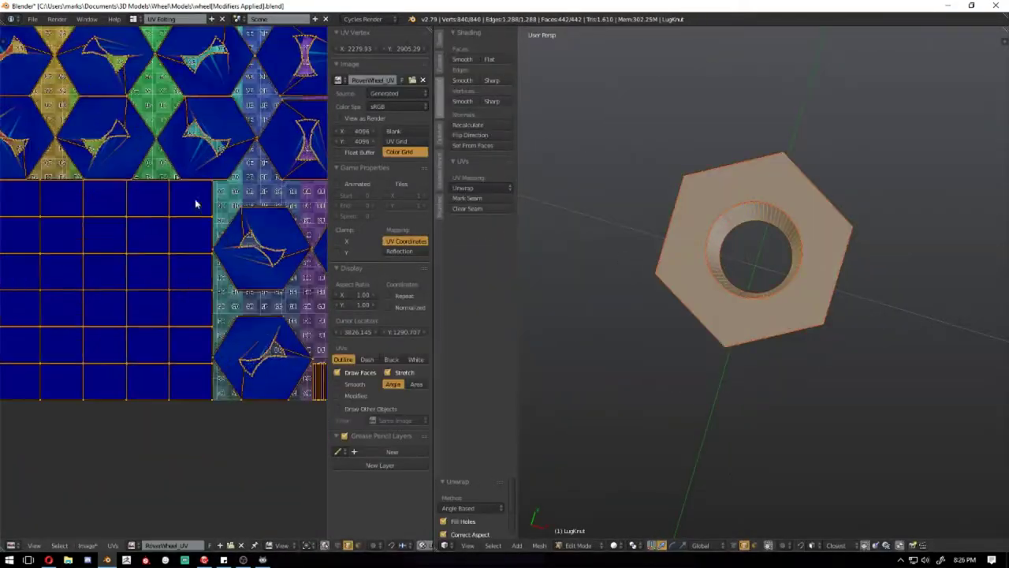
pyautogui.click(688, 303)
pyautogui.scroll(2, 286, 206)
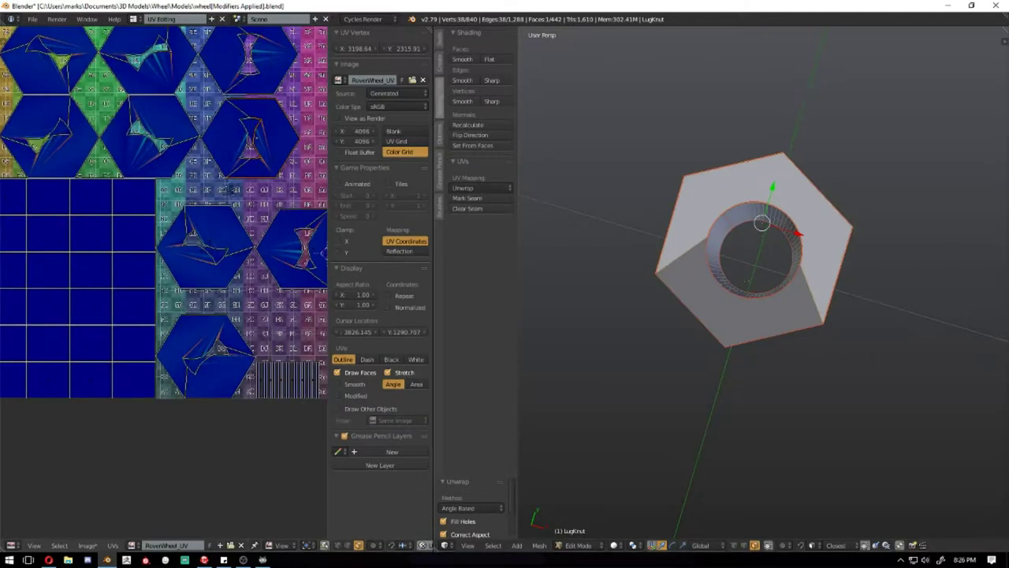
pyautogui.moveTo(845, 265); pyautogui.dragTo(739, 257, button='middle')
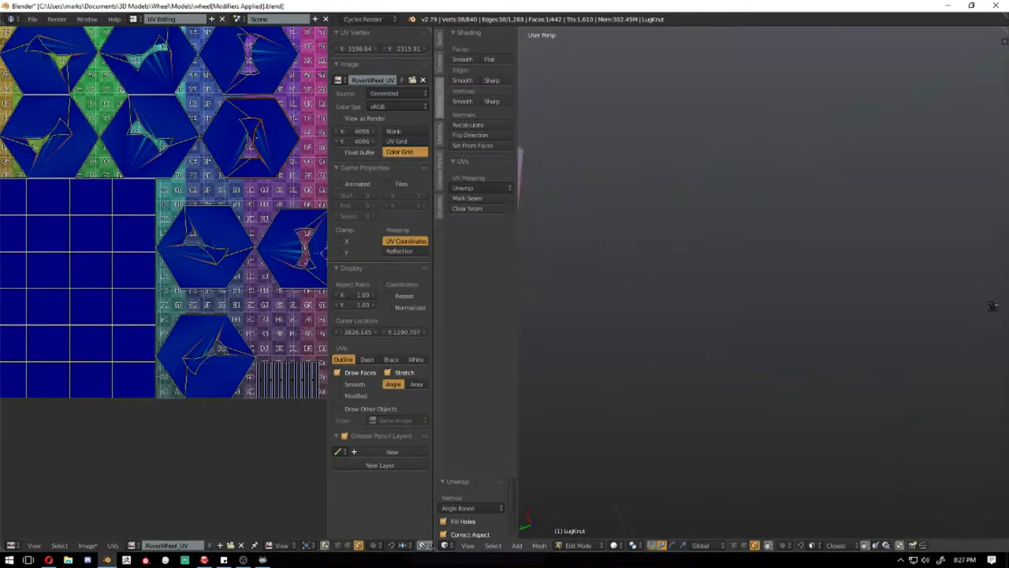
pyautogui.scroll(-1, 197, 213)
pyautogui.scroll(-5, 563, 259)
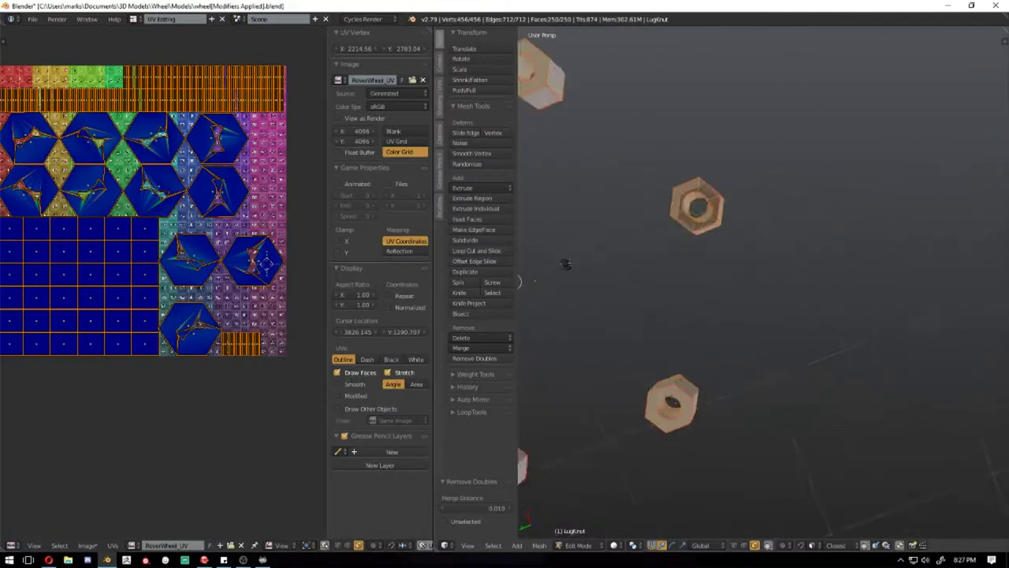
pyautogui.press('u')
pyautogui.click(732, 252)
# Switch from the Default workspace to the UV Editing layout
pyautogui.moveTo(674, 234); pyautogui.dragTo(691, 212, button='middle')
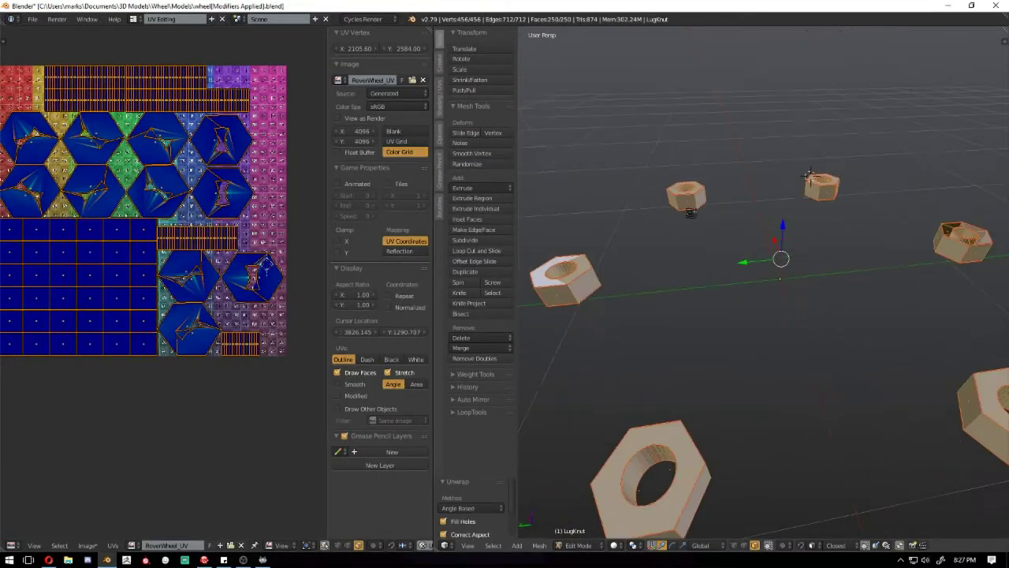
pyautogui.click(138, 66)
pyautogui.scroll(-5, 583, 364)
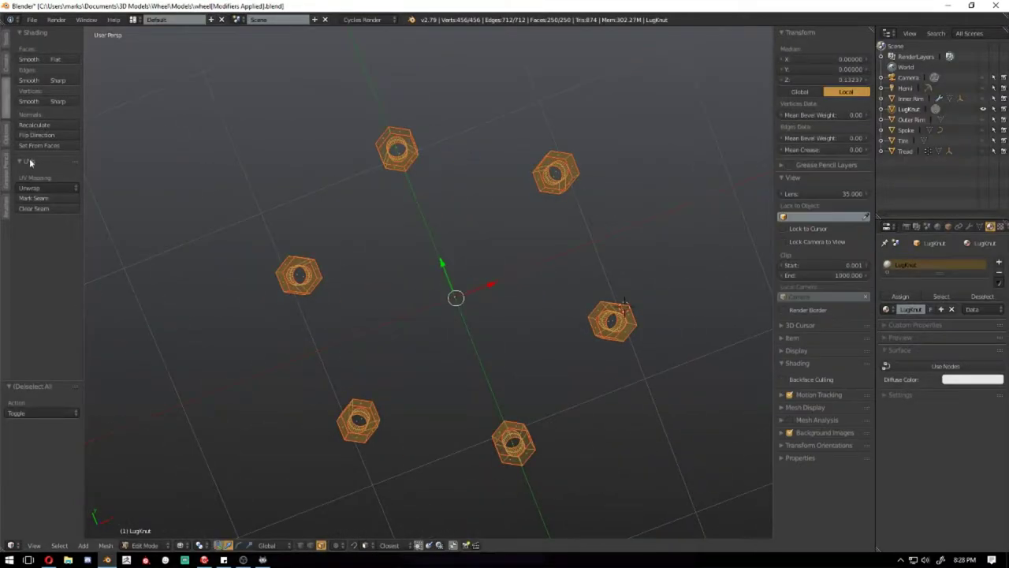
pyautogui.click(134, 19)
pyautogui.click(228, 110)
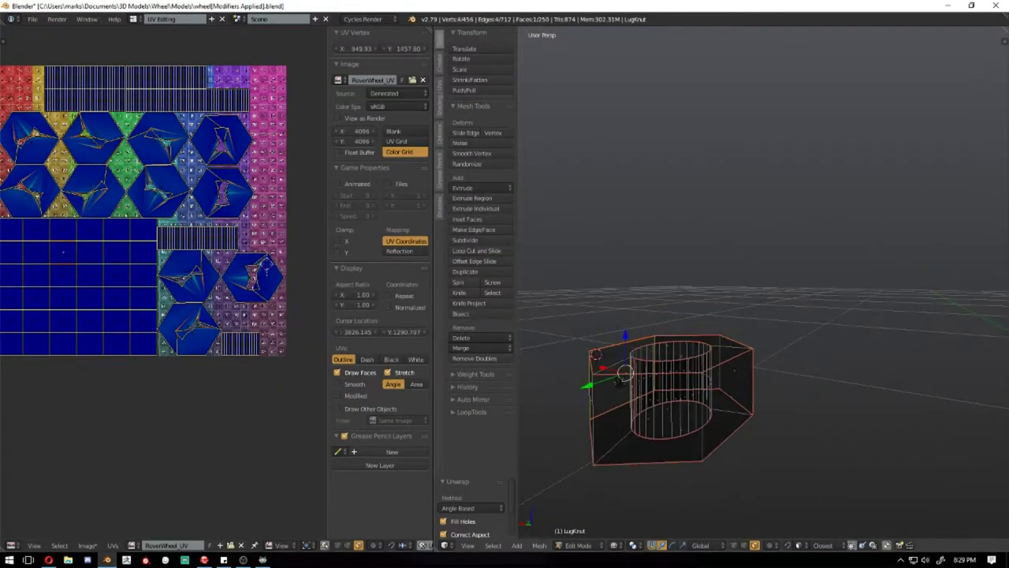
# In solid shading, delete the face capping one lug nut's hole
pyautogui.moveTo(670, 394); pyautogui.dragTo(678, 441, button='middle')
pyautogui.moveTo(723, 410); pyautogui.dragTo(878, 446, button='middle')
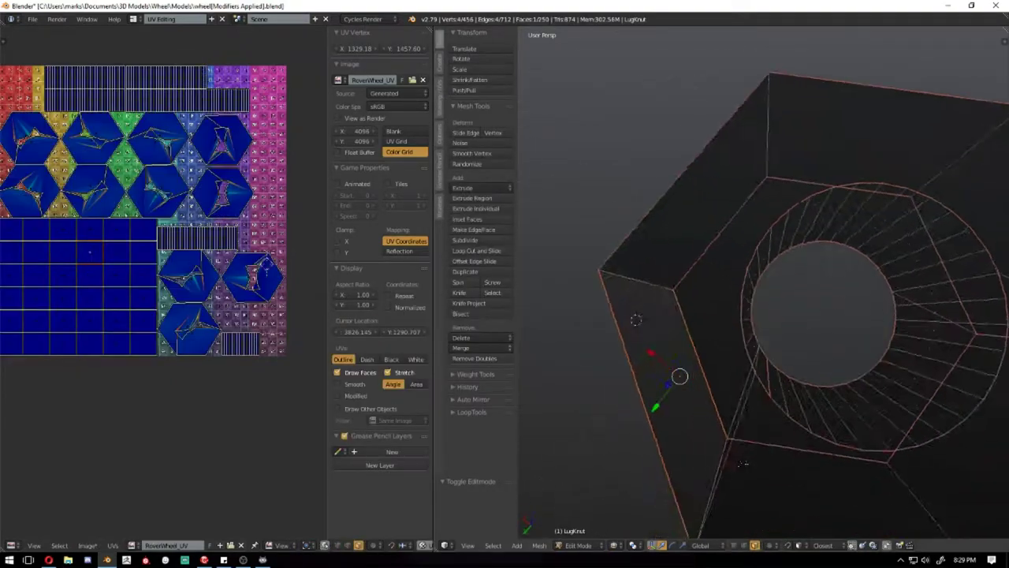
pyautogui.press('z')
pyautogui.press('x')
pyautogui.click(878, 446)
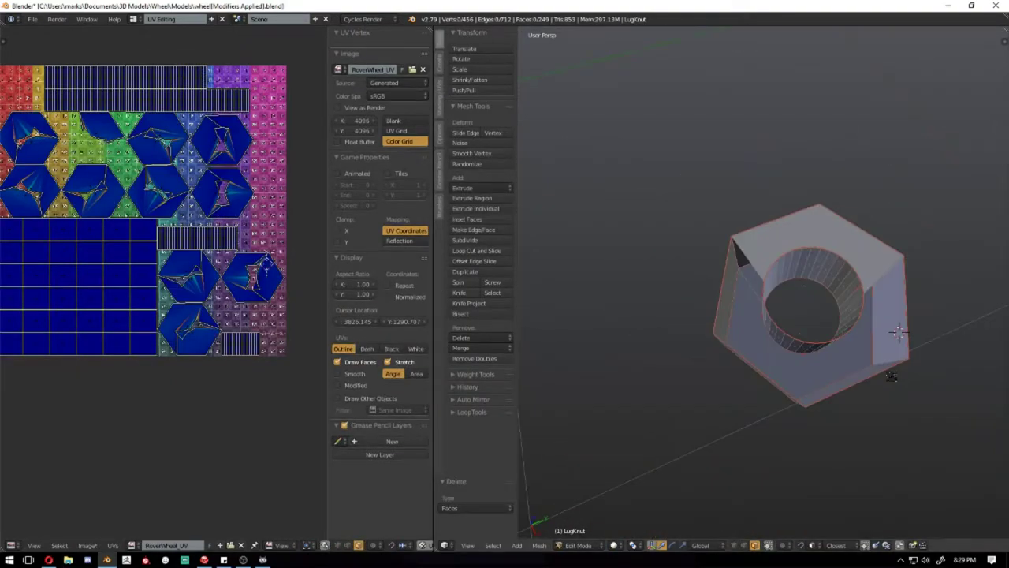
# Delete the selected top faces and view all six nuts from the top
pyautogui.moveTo(896, 329); pyautogui.dragTo(843, 323, button='middle')
pyautogui.press('x')
pyautogui.click(731, 356)
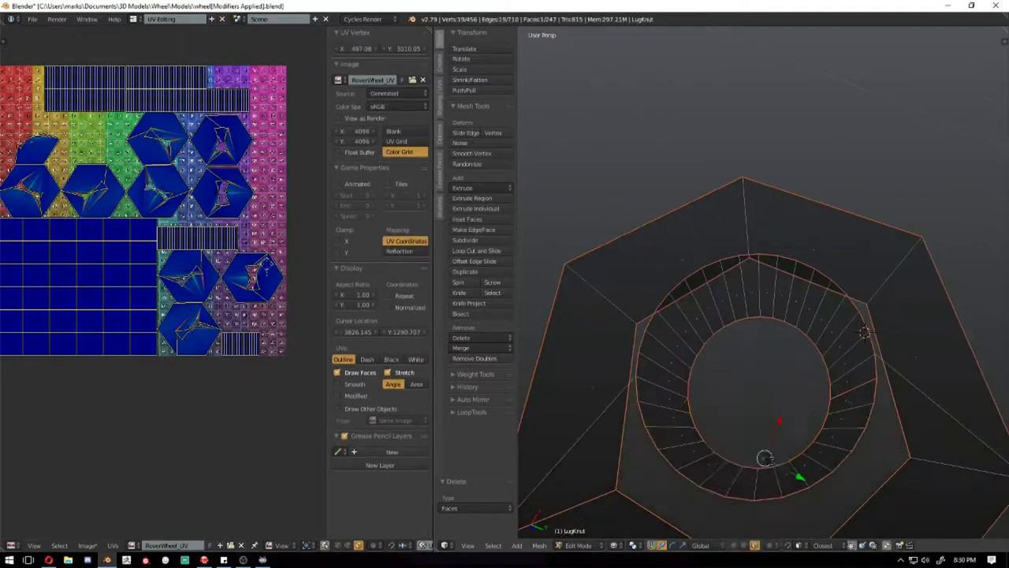
pyautogui.scroll(-5, 818, 260)
pyautogui.scroll(4, 818, 260)
pyautogui.press('KP_7')
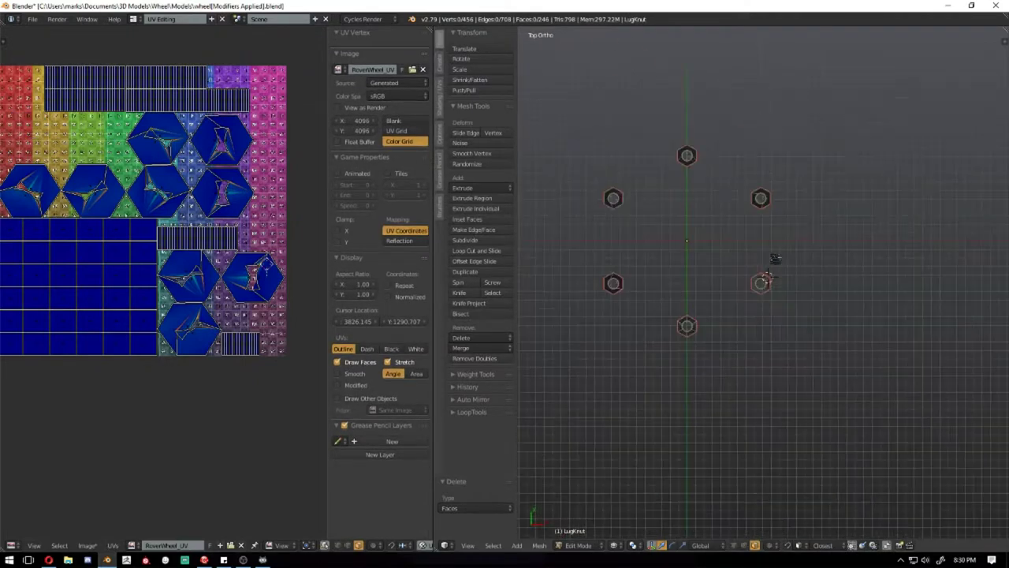
# Delete the five other lug nuts and the right half of the remaining nut
pyautogui.press('x')
pyautogui.click(718, 379)
pyautogui.scroll(2, 818, 290)
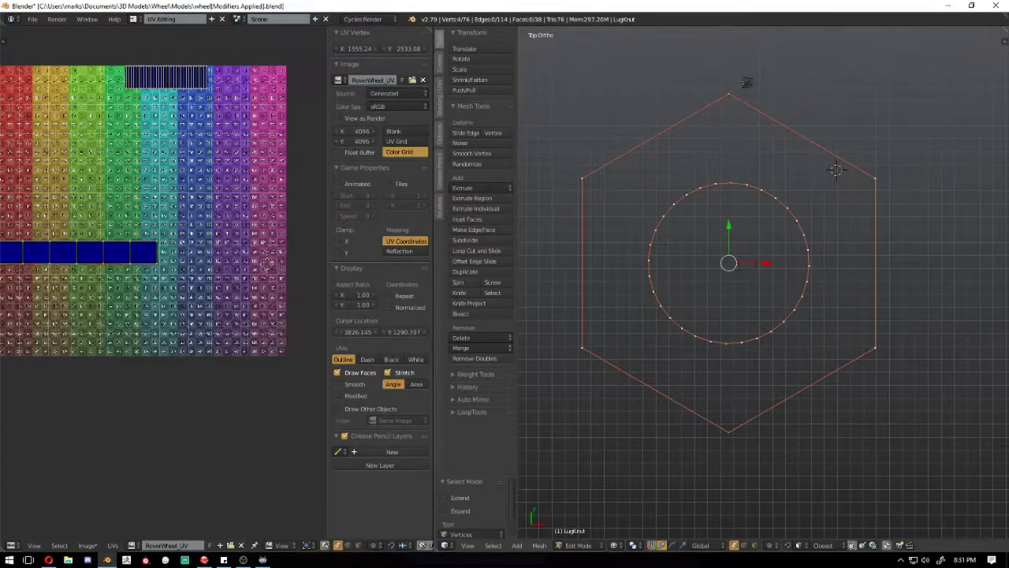
pyautogui.press('b')
pyautogui.moveTo(748, 90); pyautogui.dragTo(889, 412)
pyautogui.press('x')
pyautogui.click(889, 412)
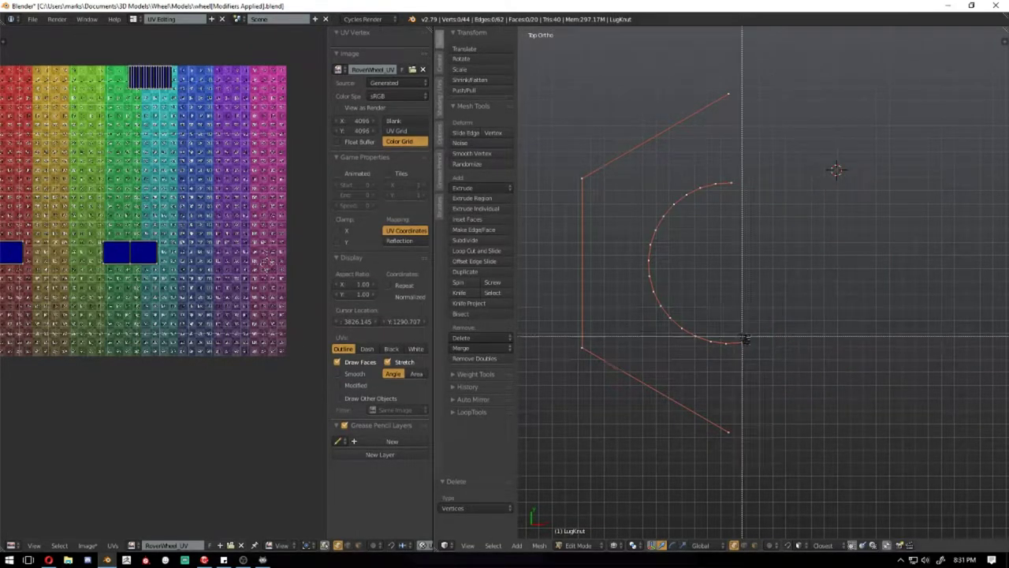
# In the Default workspace, apply the nut's location transform and reset its origin
pyautogui.click(133, 19)
pyautogui.click(189, 49)
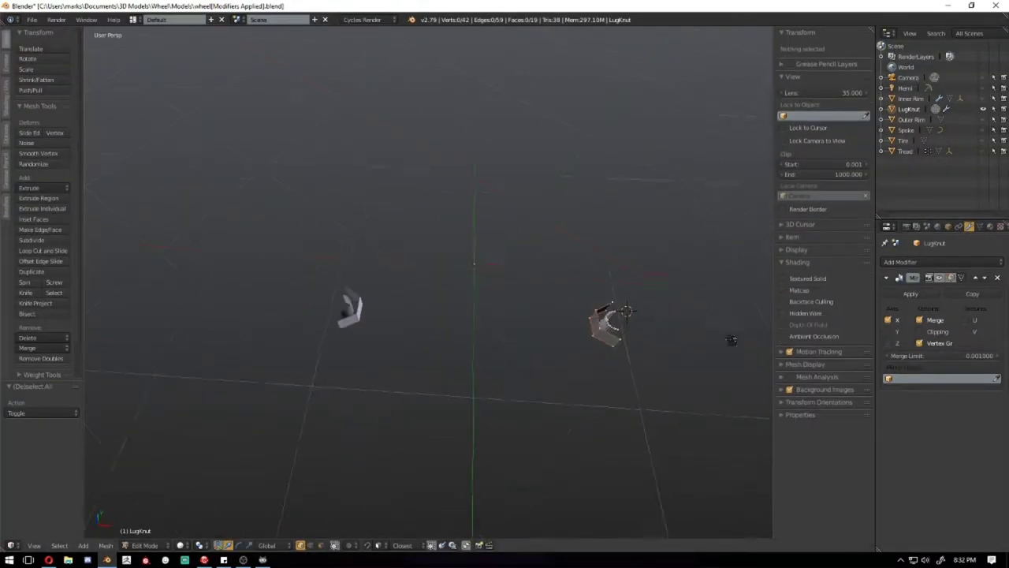
pyautogui.press('Tab')
pyautogui.click(106, 545)
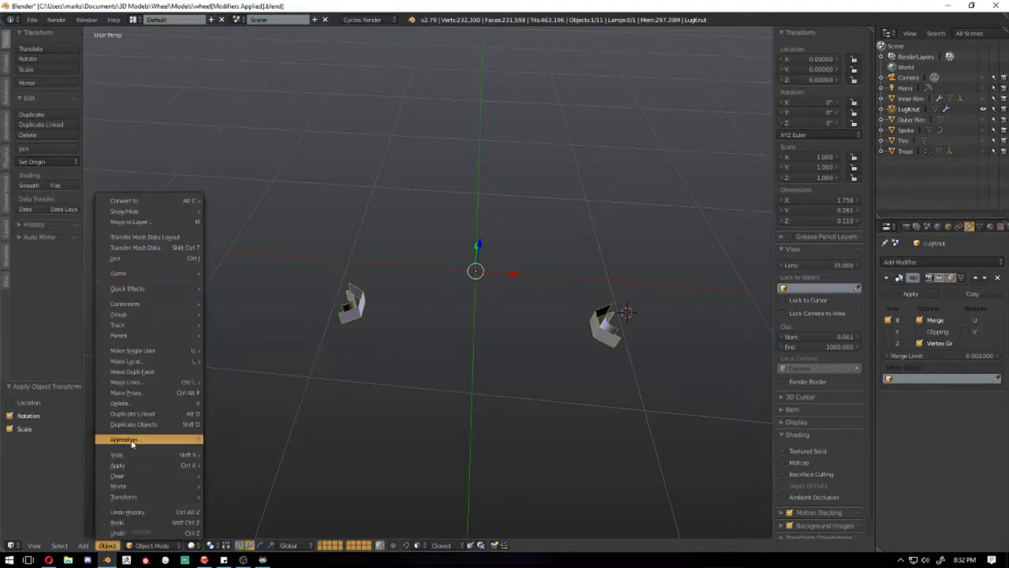
pyautogui.click(888, 319)
pyautogui.scroll(5, 489, 426)
pyautogui.moveTo(489, 426); pyautogui.dragTo(551, 331, button='middle')
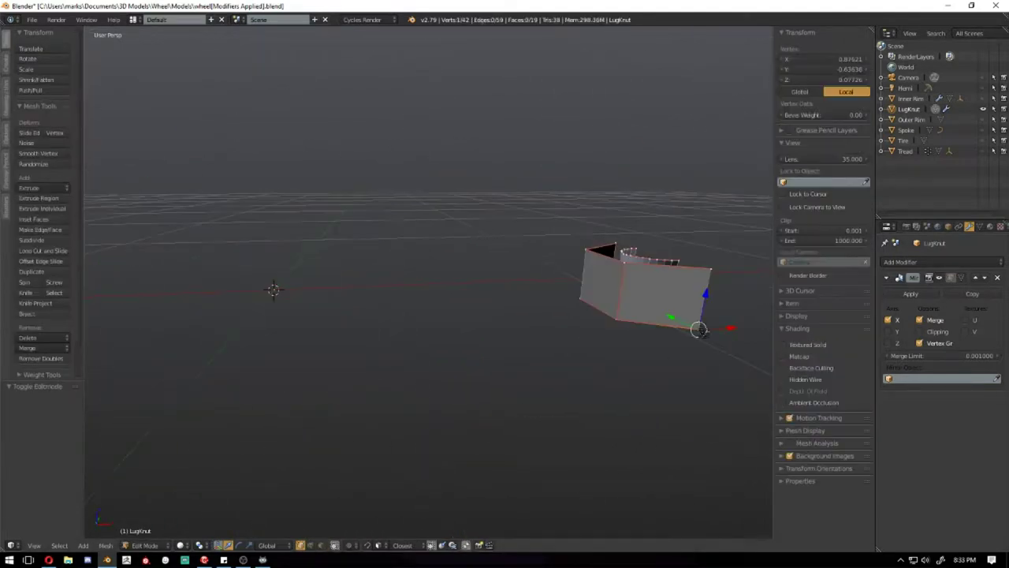
pyautogui.click(48, 161)
pyautogui.click(47, 207)
pyautogui.press('Tab')
pyautogui.press('Tab')
pyautogui.click(47, 161)
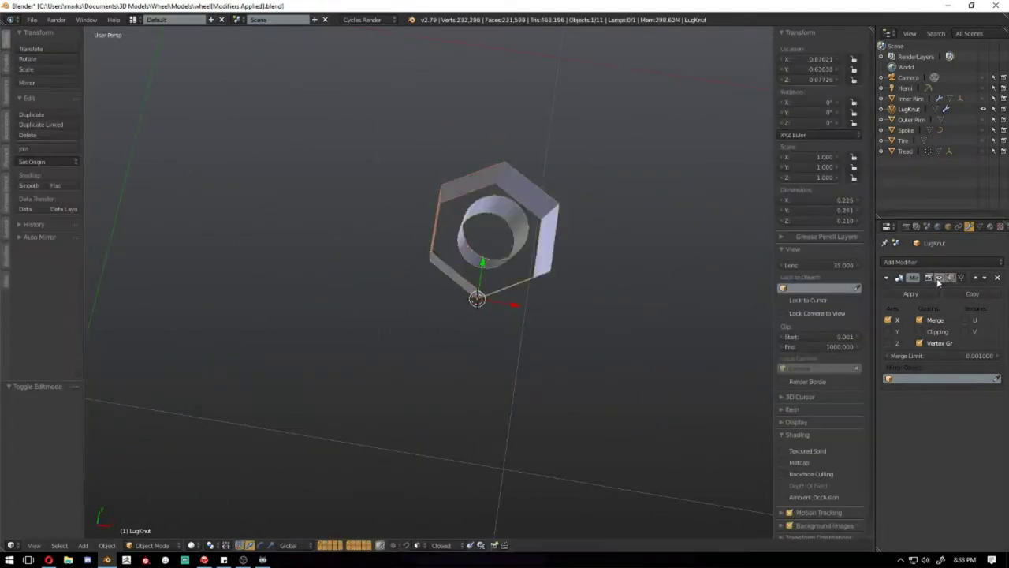
pyautogui.scroll(4, 617, 248)
pyautogui.press('Tab')
# Select two vertices on the half nut's arc and join them with an edge
pyautogui.press('KP_7')
pyautogui.scroll(2, 584, 47)
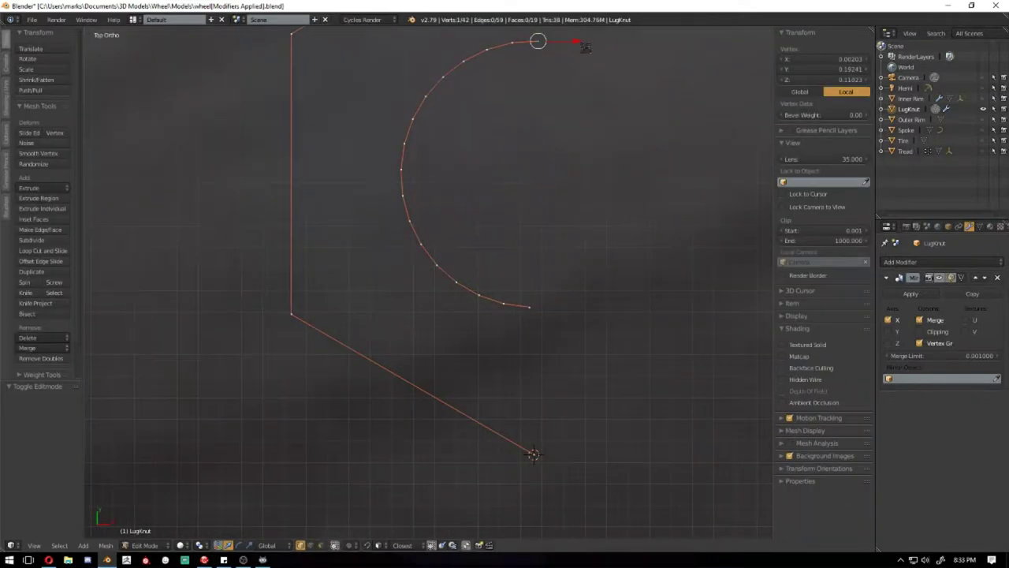
pyautogui.keyDown('shift'); pyautogui.moveTo(584, 48); pyautogui.dragTo(544, 189, button='middle'); pyautogui.keyUp('shift')
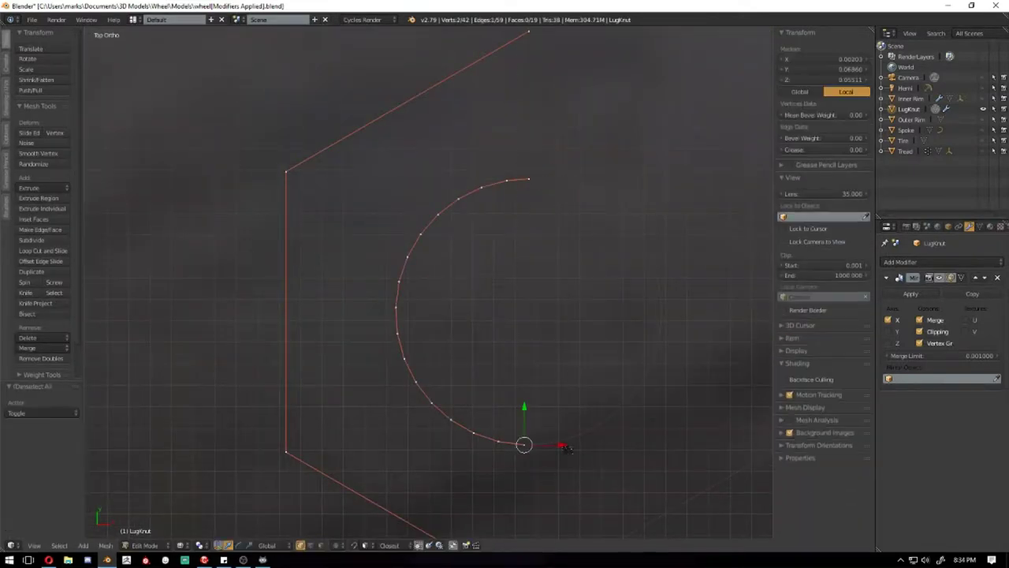
pyautogui.scroll(-2, 569, 366)
pyautogui.rightClick(498, 209)
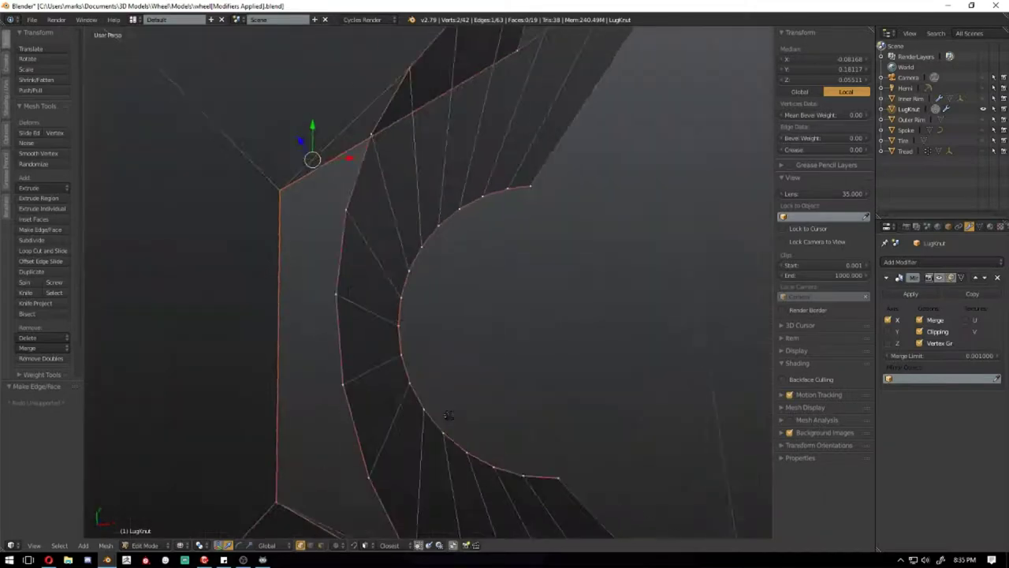
pyautogui.moveTo(368, 409); pyautogui.dragTo(410, 442, button='middle')
pyautogui.hotkey('ctrl', 'Tab')
pyautogui.click(383, 443)
pyautogui.moveTo(366, 484); pyautogui.dragTo(331, 394, button='middle')
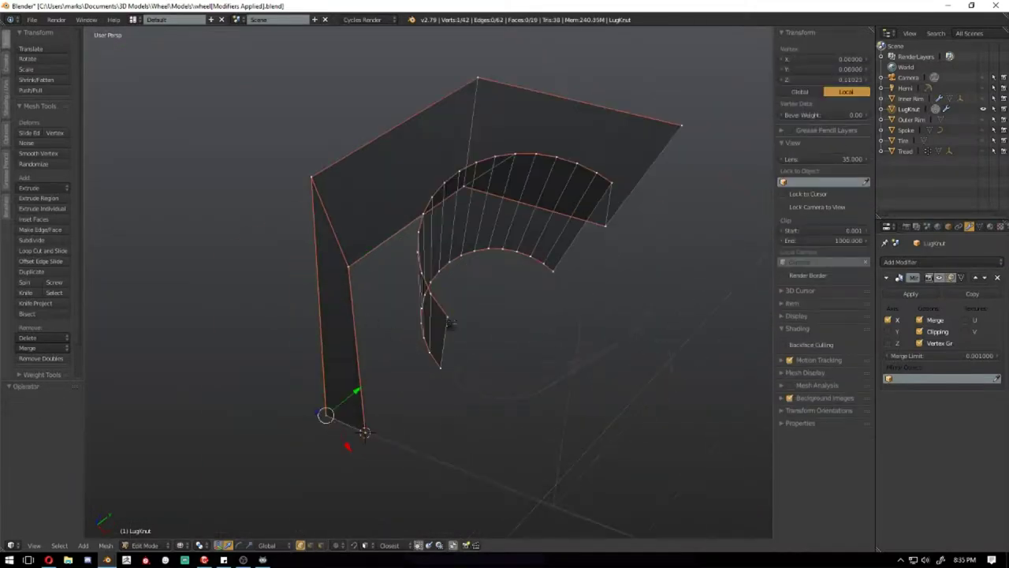
pyautogui.keyDown('shift'); pyautogui.rightClick(280, 215); pyautogui.keyUp('shift')
pyautogui.press('f')
pyautogui.moveTo(260, 268)
pyautogui.mouseDown(button='middle')
pyautogui.moveTo(414, 375)
pyautogui.moveTo(360, 417)
pyautogui.mouseUp(button='middle')
# Fill faces between the selected edges to close the half nut's cut side
pyautogui.hotkey('ctrl', 'Tab')
pyautogui.moveTo(342, 467)
pyautogui.mouseDown(button='middle')
pyautogui.moveTo(484, 420)
pyautogui.moveTo(394, 300)
pyautogui.mouseUp(button='middle')
pyautogui.hotkey('ctrl', 'Tab')
pyautogui.click(371, 304)
pyautogui.rightClick(507, 426)
pyautogui.moveTo(507, 425); pyautogui.dragTo(436, 263, button='middle')
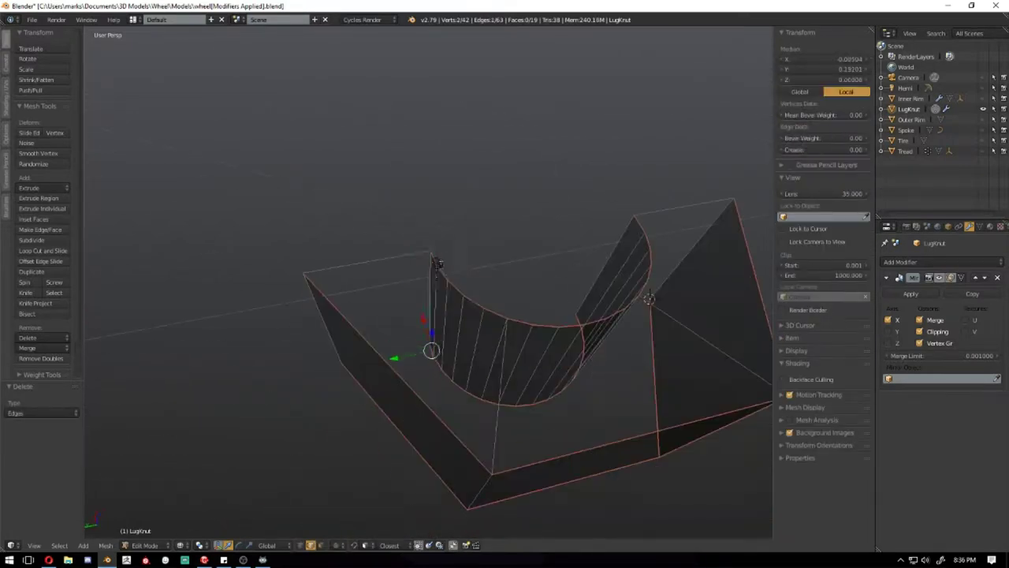
pyautogui.press('f')
pyautogui.moveTo(484, 431); pyautogui.dragTo(534, 301, button='middle')
pyautogui.press('z')
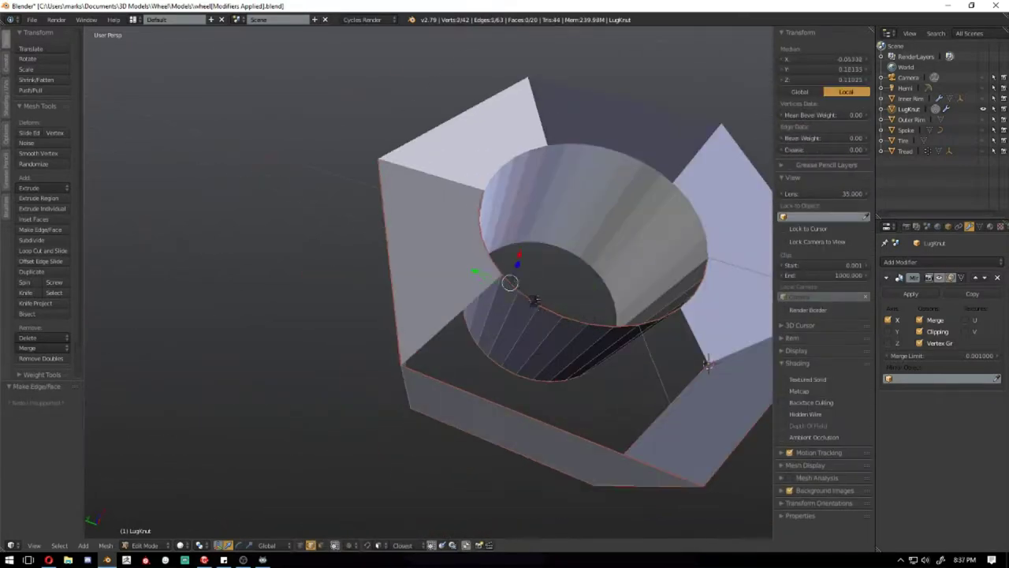
pyautogui.moveTo(707, 363)
pyautogui.mouseDown(button='middle')
pyautogui.moveTo(599, 410)
pyautogui.moveTo(555, 335)
pyautogui.moveTo(473, 261)
pyautogui.mouseUp(button='middle')
pyautogui.scroll(-3, 599, 409)
pyautogui.press('f')
# Select a top edge of the nut and fill another face from it
pyautogui.rightClick(446, 227)
pyautogui.moveTo(447, 227)
pyautogui.mouseDown(button='middle')
pyautogui.moveTo(421, 200)
pyautogui.moveTo(369, 524)
pyautogui.mouseUp(button='middle')
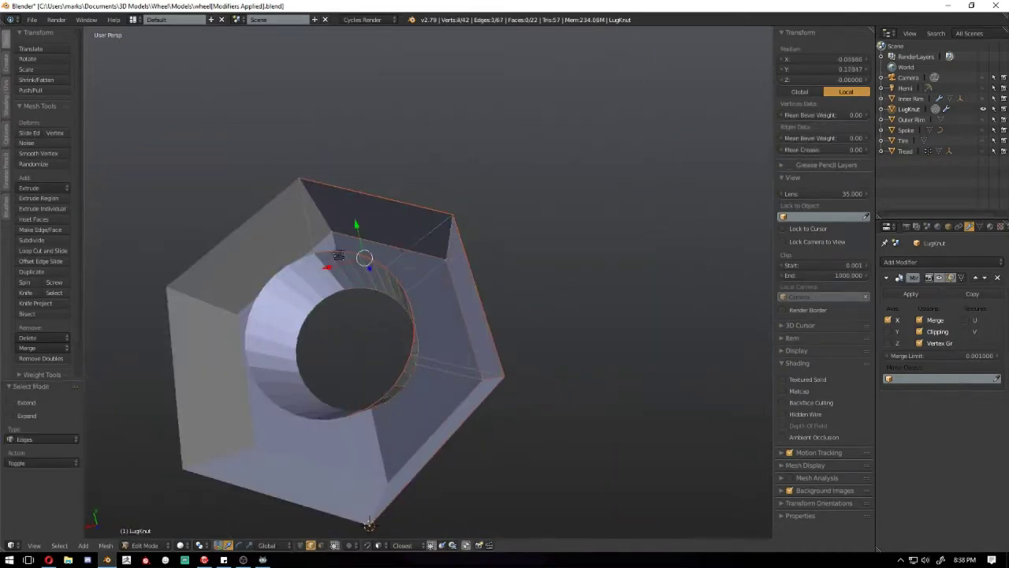
pyautogui.press('f')
pyautogui.moveTo(369, 524); pyautogui.dragTo(513, 320, button='middle')
pyautogui.scroll(-3, 544, 347)
# Select all of the half nut and unwrap it in the UV Editing layout
pyautogui.press('a')
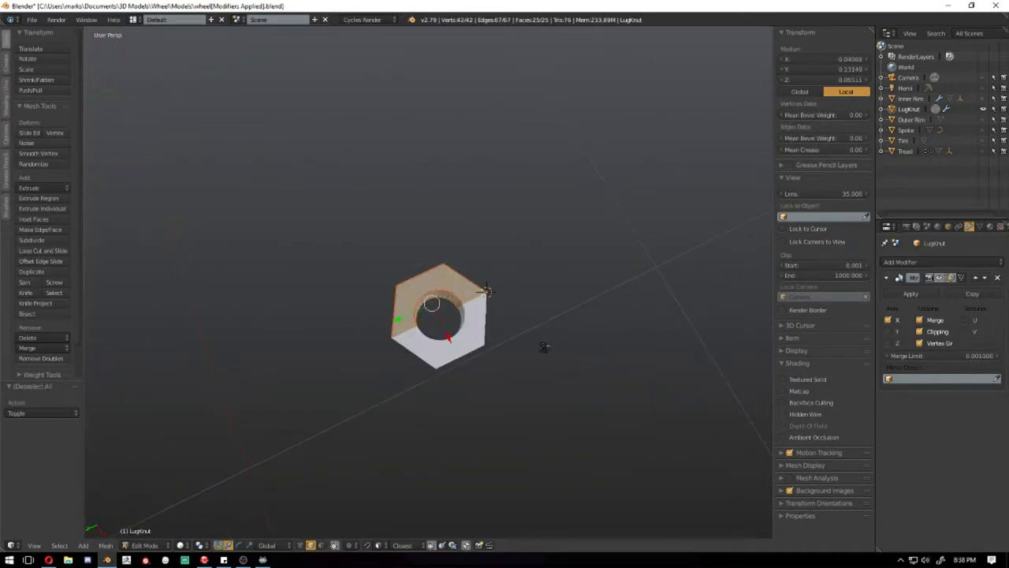
pyautogui.click(134, 19)
pyautogui.click(170, 134)
pyautogui.press('u')
pyautogui.moveTo(710, 315)
pyautogui.mouseDown(button='middle')
pyautogui.moveTo(764, 274)
pyautogui.moveTo(558, 261)
pyautogui.mouseUp(button='middle')
pyautogui.scroll(3, 765, 274)
pyautogui.rightClick(765, 273)
pyautogui.moveTo(710, 257)
pyautogui.mouseDown(button='middle')
pyautogui.moveTo(775, 281)
pyautogui.moveTo(777, 342)
pyautogui.moveTo(664, 354)
pyautogui.mouseUp(button='middle')
# Select all geometry and re-unwrap the full lug nut mesh
pyautogui.press('a')
pyautogui.press('u')
pyautogui.rightClick(659, 293)
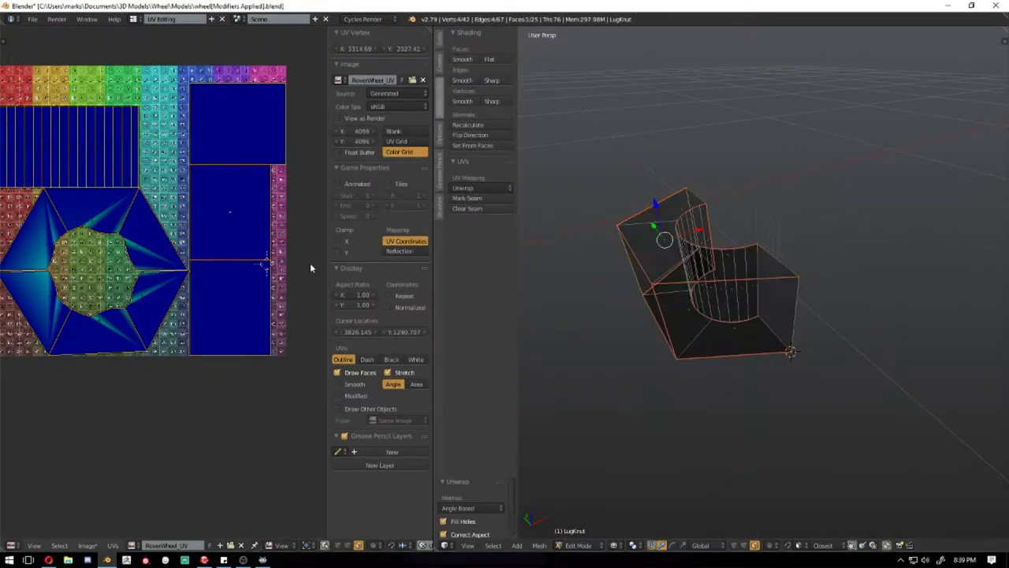
pyautogui.moveTo(815, 367)
pyautogui.mouseDown(button='middle')
pyautogui.moveTo(926, 276)
pyautogui.moveTo(755, 263)
pyautogui.moveTo(736, 326)
pyautogui.moveTo(724, 277)
pyautogui.moveTo(713, 315)
pyautogui.mouseUp(button='middle')
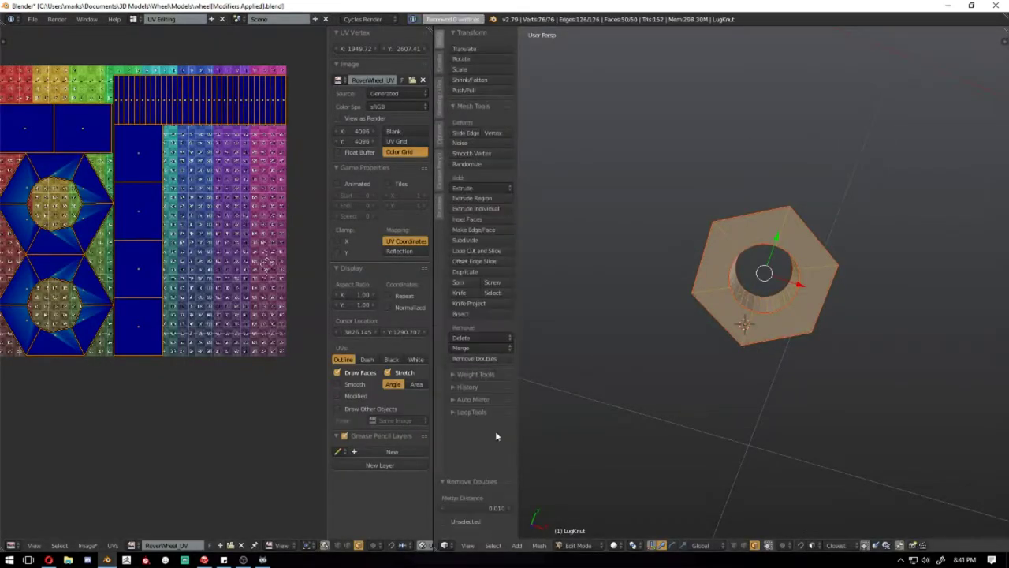
pyautogui.press('a')
pyautogui.press('a')
pyautogui.press('a')
pyautogui.press('a')
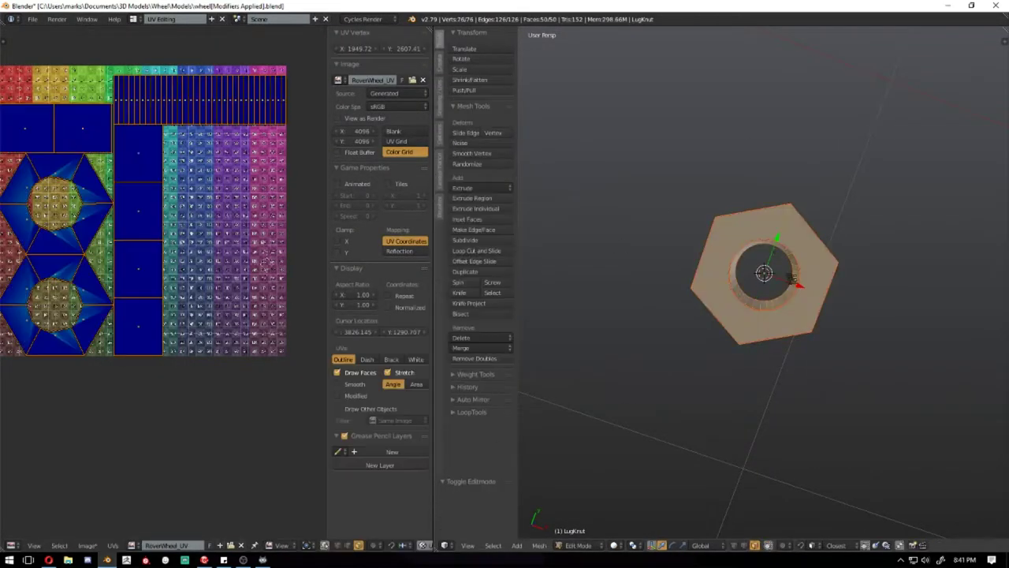
pyautogui.press('u')
pyautogui.press('Return')
pyautogui.scroll(1, 240, 266)
pyautogui.scroll(1, 240, 267)
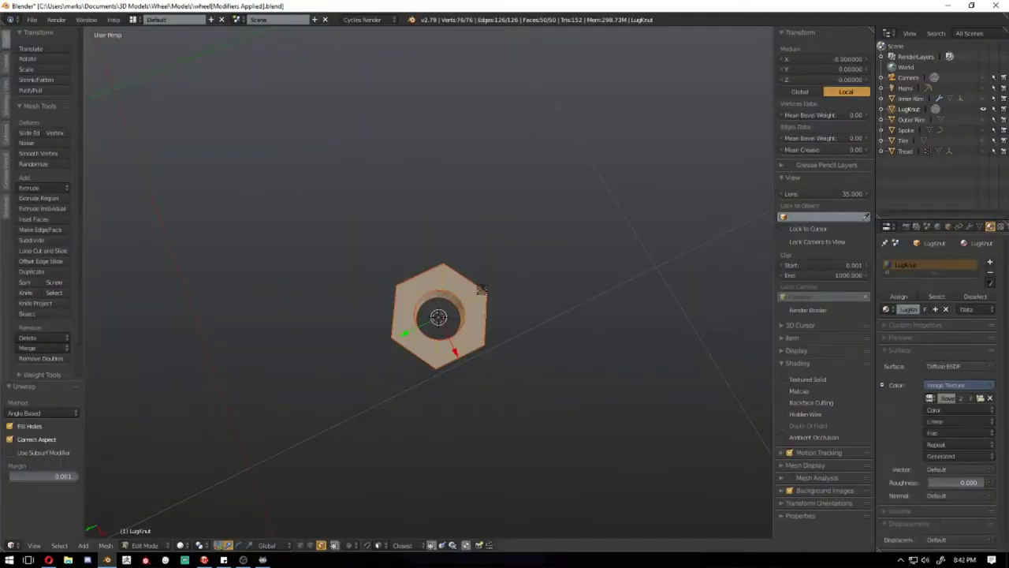
# Return to object mode and show the nut with its color-grid texture
pyautogui.press('Tab')
pyautogui.hotkey('alt', 'z')
pyautogui.scroll(8, 482, 289)
pyautogui.moveTo(505, 326)
pyautogui.mouseDown(button='middle')
pyautogui.moveTo(555, 288)
pyautogui.moveTo(545, 338)
pyautogui.moveTo(436, 332)
pyautogui.mouseUp(button='middle')
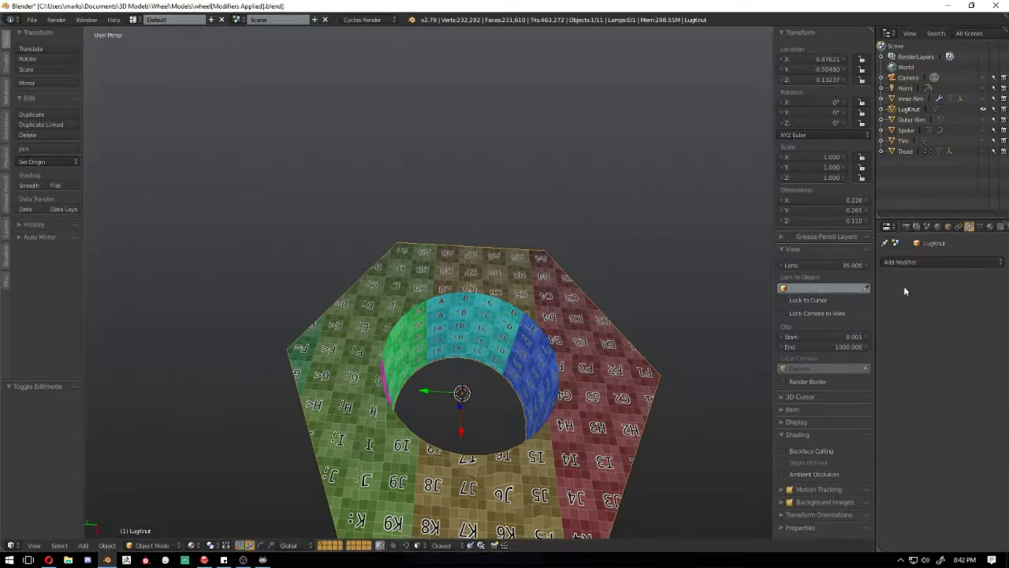
# From the top view, box-select the nut's right half and delete its faces
pyautogui.press('Tab')
pyautogui.press('KP_7')
pyautogui.scroll(2, 540, 135)
pyautogui.scroll(-1, 556, 153)
pyautogui.hotkey('alt', 'z')
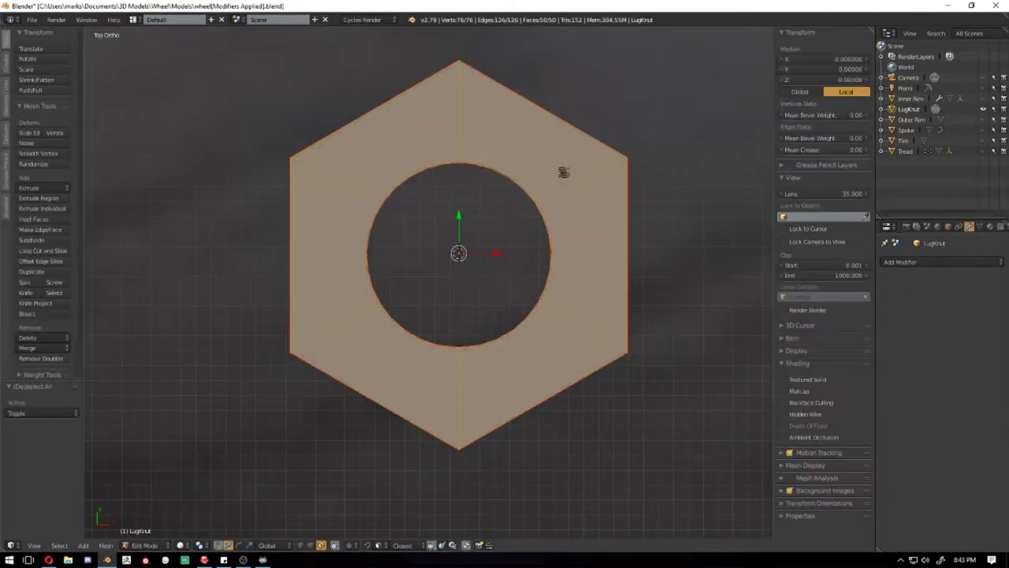
pyautogui.press('a')
pyautogui.moveTo(465, 60); pyautogui.dragTo(665, 439)
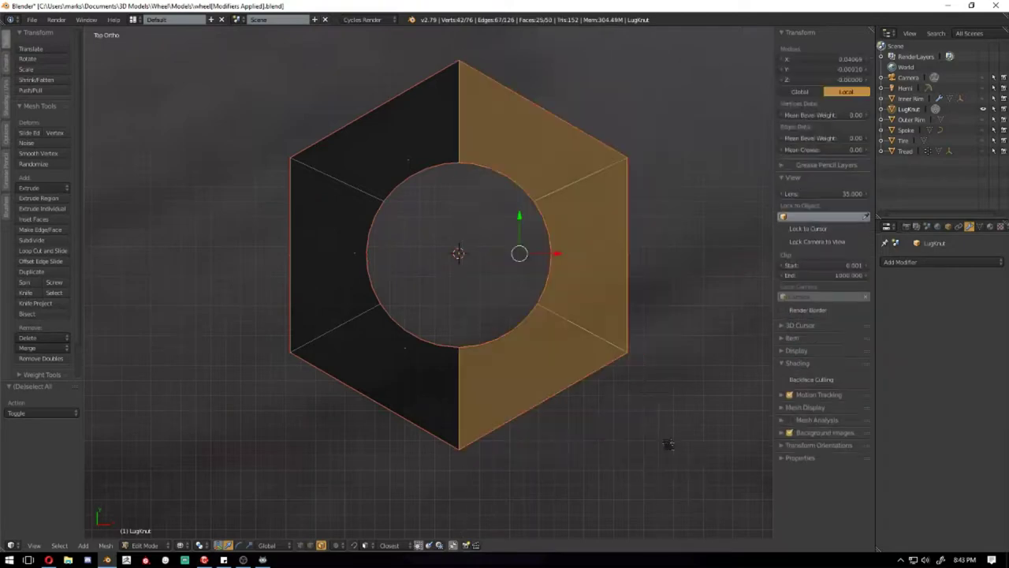
pyautogui.press('a')
pyautogui.moveTo(470, 58); pyautogui.dragTo(694, 441)
pyautogui.press('x')
pyautogui.click(699, 439)
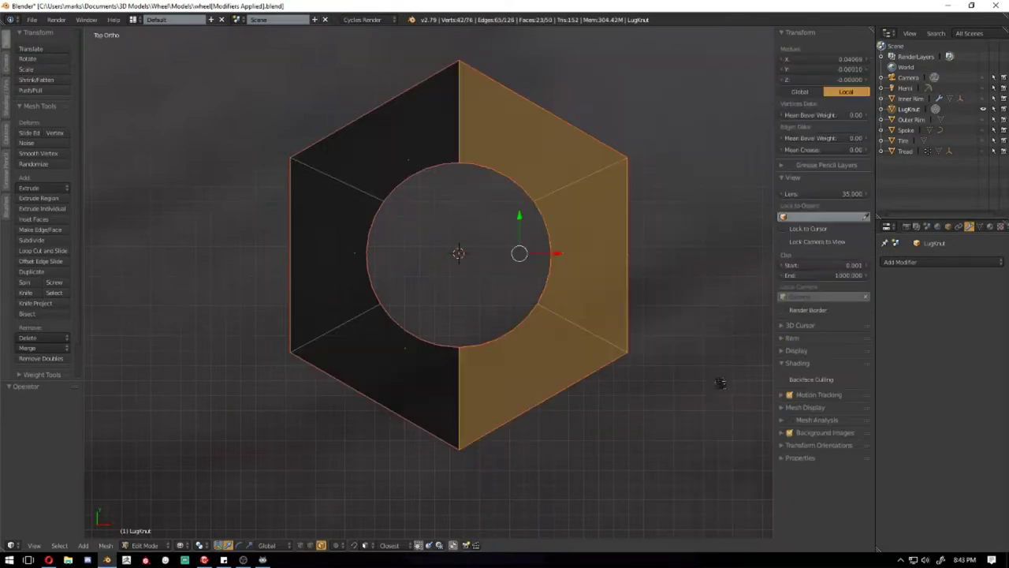
pyautogui.moveTo(721, 383)
pyautogui.mouseDown(button='middle')
pyautogui.moveTo(514, 260)
pyautogui.moveTo(360, 416)
pyautogui.mouseUp(button='middle')
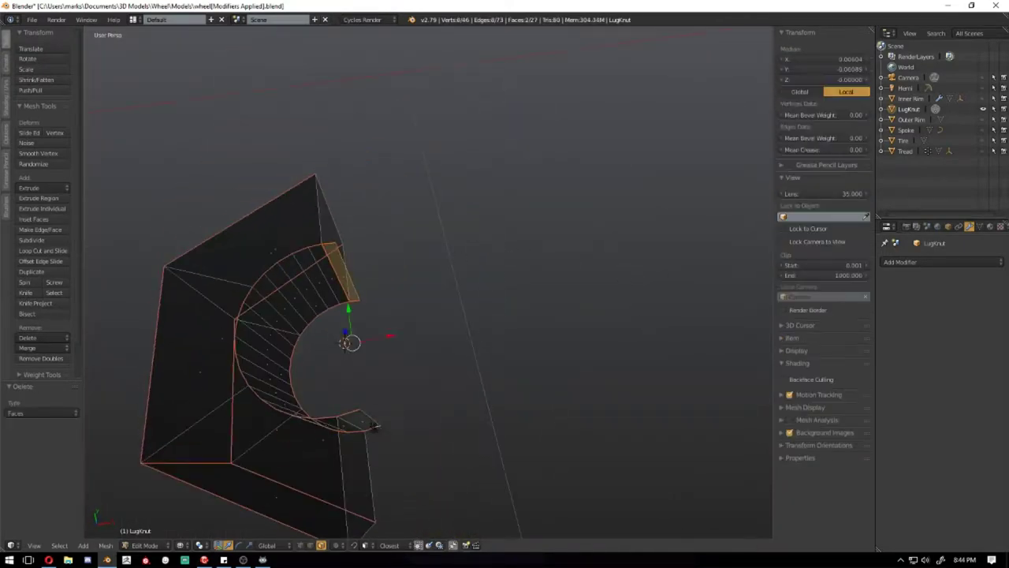
# Add a Mirror modifier to the remaining half of the nut
pyautogui.press('KP_7')
pyautogui.scroll(3, 513, 304)
pyautogui.click(942, 261)
pyautogui.click(686, 383)
pyautogui.scroll(1, 527, 290)
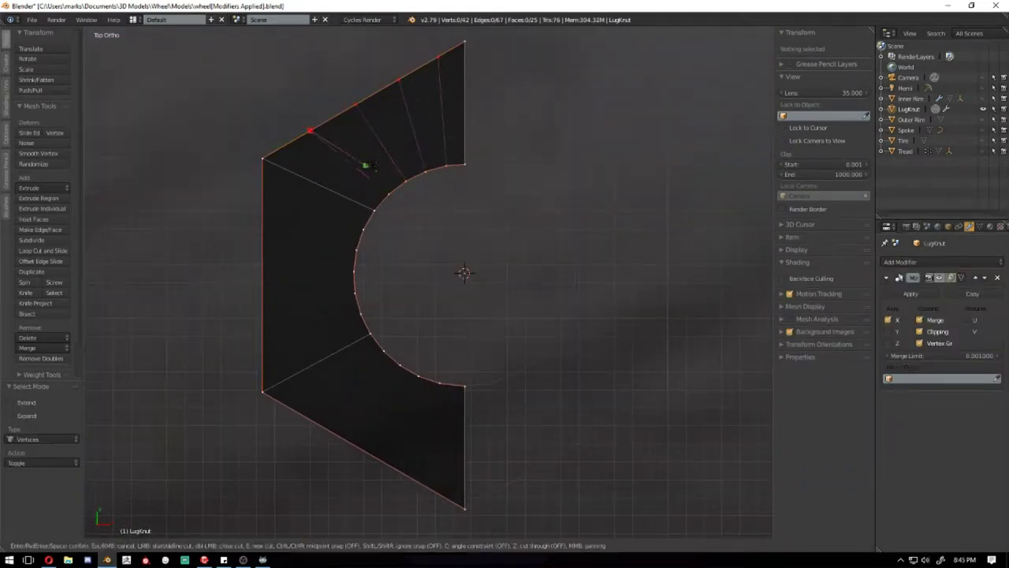
# Confirm the knife cut and switch to solid shading to inspect the nut's open bottom
pyautogui.press('Return')
pyautogui.press('z')
pyautogui.press('a')
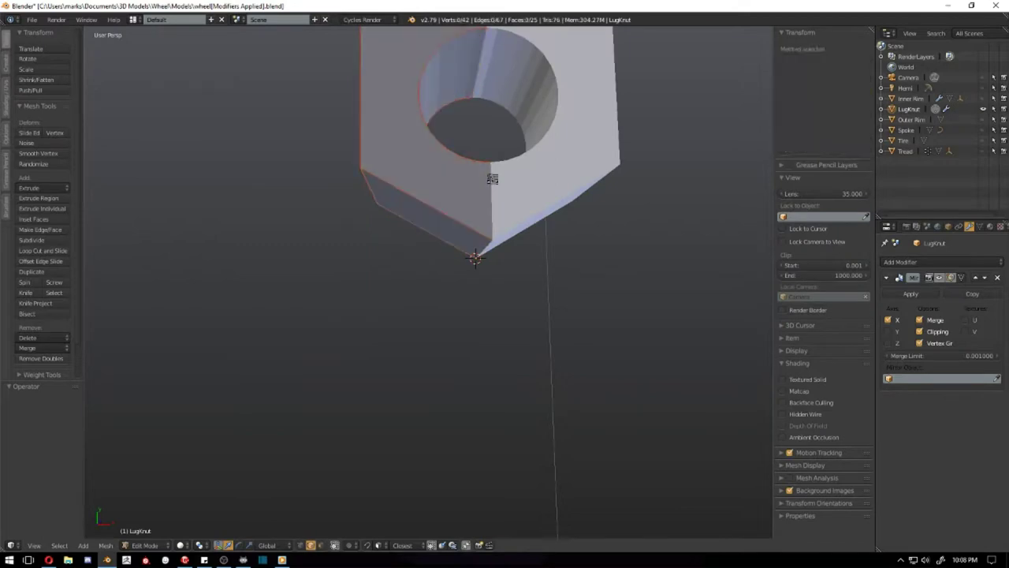
pyautogui.hotkey('ctrl', 'z')
pyautogui.hotkey('ctrl', 'z')
pyautogui.moveTo(491, 179); pyautogui.dragTo(535, 284, button='middle')
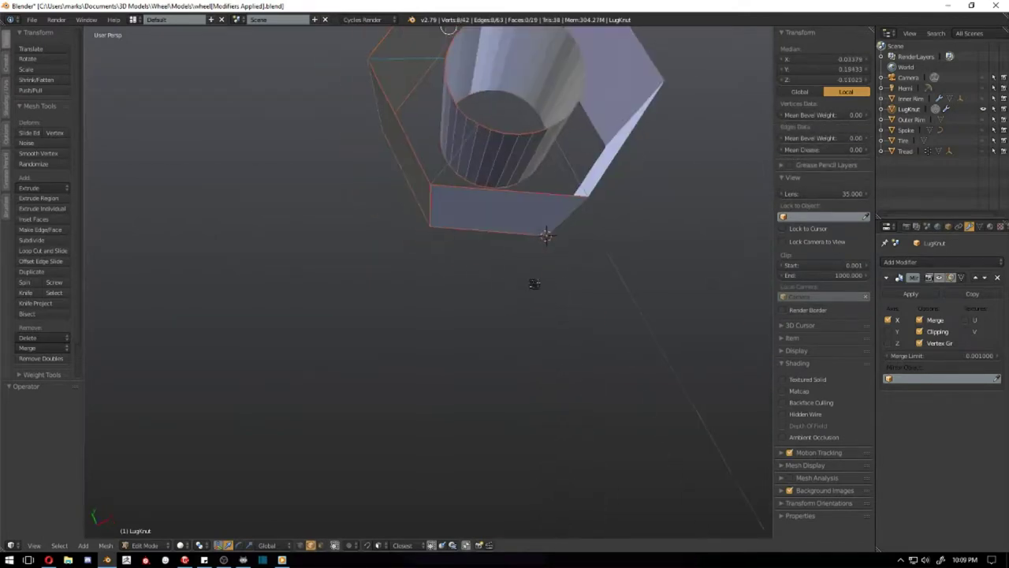
pyautogui.moveTo(534, 142); pyautogui.dragTo(393, 332, button='middle')
# Add a loop cut around the lug nut's ring and slide it into place
pyautogui.hotkey('ctrl', 'r')
pyautogui.moveTo(418, 249); pyautogui.dragTo(485, 365, button='middle')
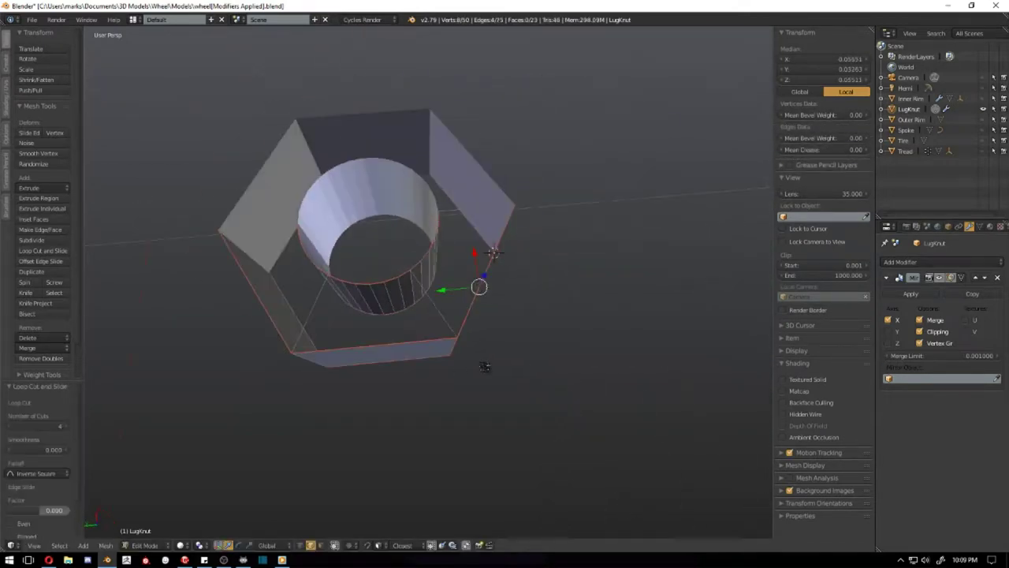
pyautogui.click(490, 291)
pyautogui.moveTo(492, 253)
pyautogui.mouseDown(button='middle')
pyautogui.moveTo(489, 291)
pyautogui.moveTo(513, 222)
pyautogui.moveTo(505, 260)
pyautogui.moveTo(539, 266)
pyautogui.moveTo(386, 284)
pyautogui.moveTo(480, 405)
pyautogui.mouseUp(button='middle')
pyautogui.click(490, 290)
# Join selected vertex pairs on the hole's rim with new edges and faces
pyautogui.press('f')
pyautogui.rightClick(462, 282)
pyautogui.keyDown('shift'); pyautogui.rightClick(386, 284); pyautogui.keyUp('shift')
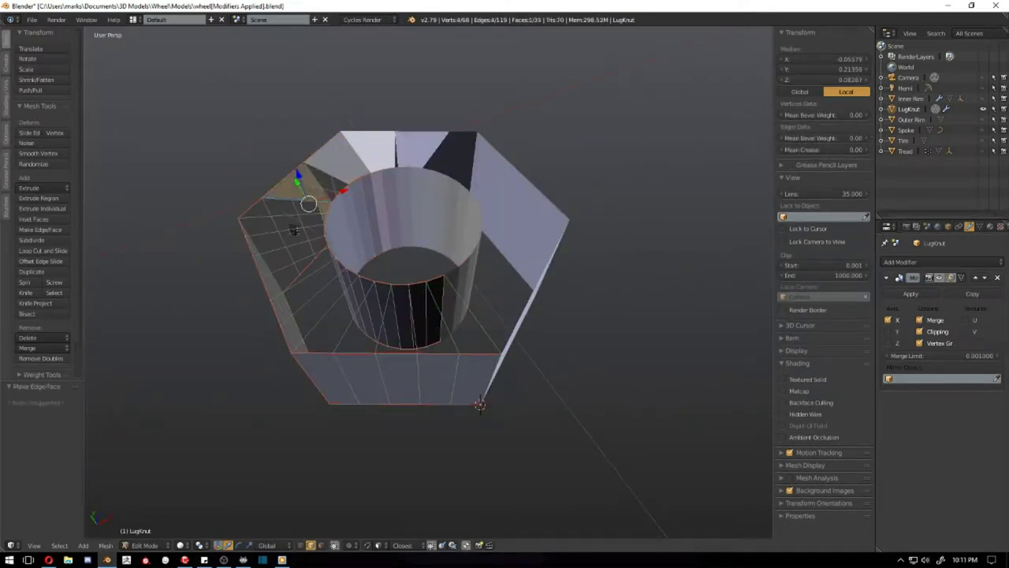
pyautogui.hotkey('ctrl', 'z')
pyautogui.moveTo(480, 405); pyautogui.dragTo(480, 107, button='middle')
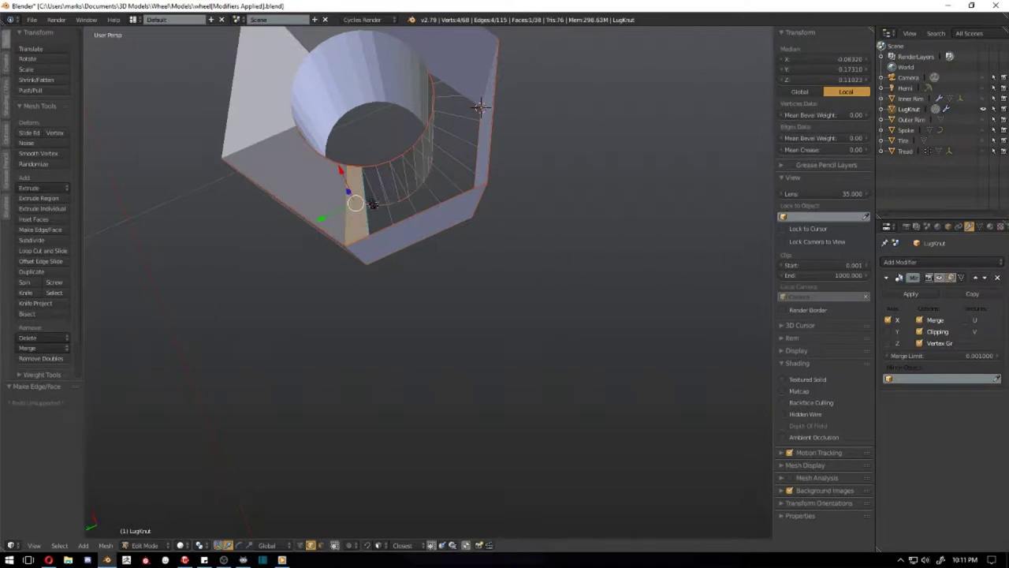
pyautogui.moveTo(480, 106)
pyautogui.mouseDown(button='middle')
pyautogui.moveTo(442, 250)
pyautogui.moveTo(552, 320)
pyautogui.moveTo(523, 226)
pyautogui.mouseUp(button='middle')
pyautogui.hotkey('ctrl', 'alt', 'u')
pyautogui.rightClick(522, 226)
pyautogui.keyDown('shift'); pyautogui.rightClick(320, 217); pyautogui.keyUp('shift')
pyautogui.press('f')
# Fill the remaining gaps in the hole wall, bringing the lug nut to 64 faces
pyautogui.moveTo(320, 216)
pyautogui.mouseDown(button='middle')
pyautogui.moveTo(382, 310)
pyautogui.moveTo(627, 282)
pyautogui.moveTo(473, 304)
pyautogui.mouseUp(button='middle')
pyautogui.keyDown('shift'); pyautogui.rightClick(354, 354); pyautogui.keyUp('shift')
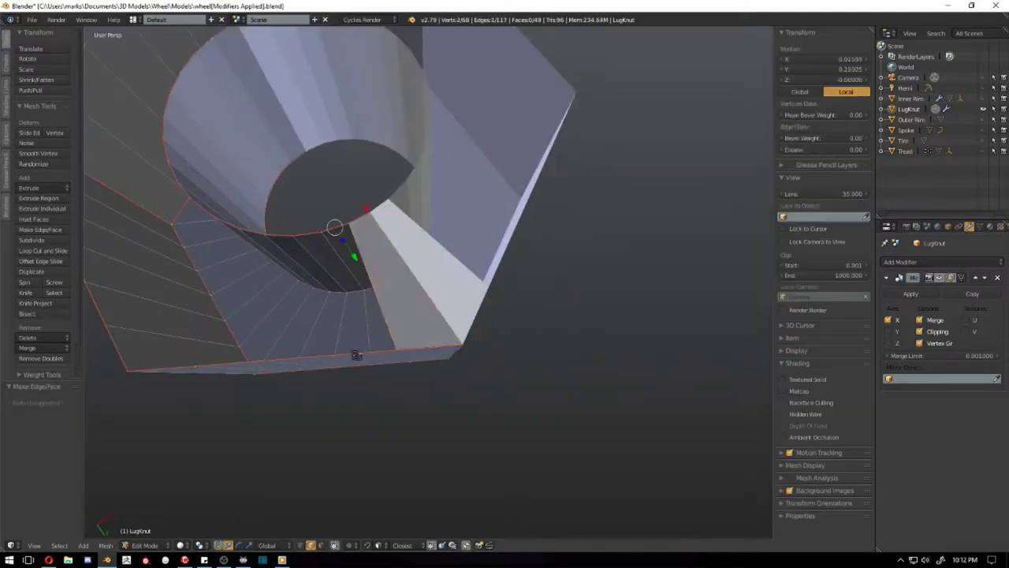
pyautogui.press('f')
pyautogui.moveTo(354, 354)
pyautogui.mouseDown(button='middle')
pyautogui.moveTo(520, 296)
pyautogui.moveTo(410, 354)
pyautogui.mouseUp(button='middle')
pyautogui.press('f')
pyautogui.press('f')
pyautogui.moveTo(398, 315)
pyautogui.mouseDown(button='middle')
pyautogui.moveTo(337, 295)
pyautogui.moveTo(590, 240)
pyautogui.moveTo(517, 375)
pyautogui.moveTo(455, 324)
pyautogui.mouseUp(button='middle')
pyautogui.press('f')
pyautogui.press('f')
pyautogui.press('f')
pyautogui.press('f')
pyautogui.scroll(-5, 590, 241)
pyautogui.scroll(5, 516, 375)
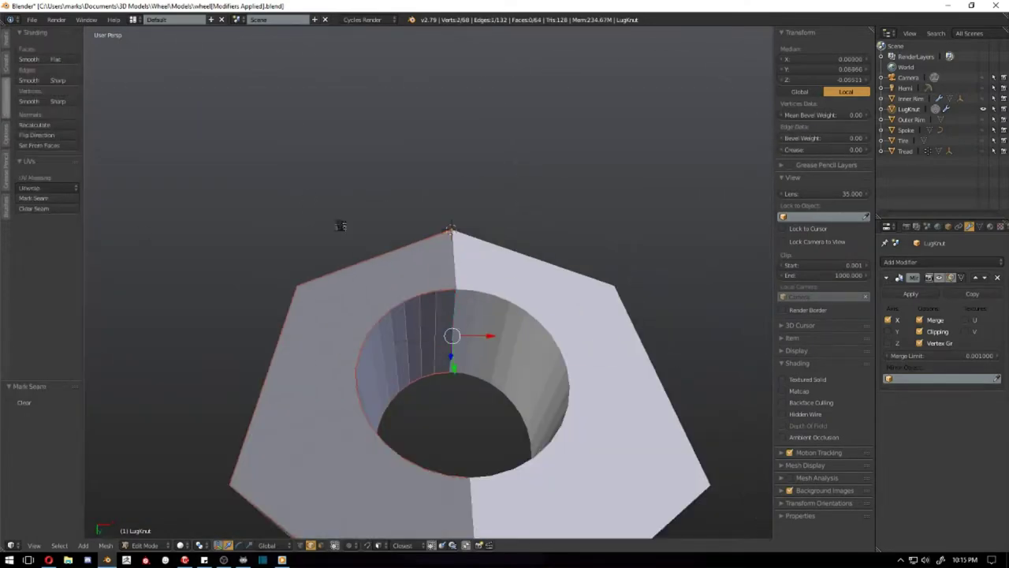
# Return to the Default layout and show the RoverWheel_UV texture in the image editor
pyautogui.scroll(-4, 341, 225)
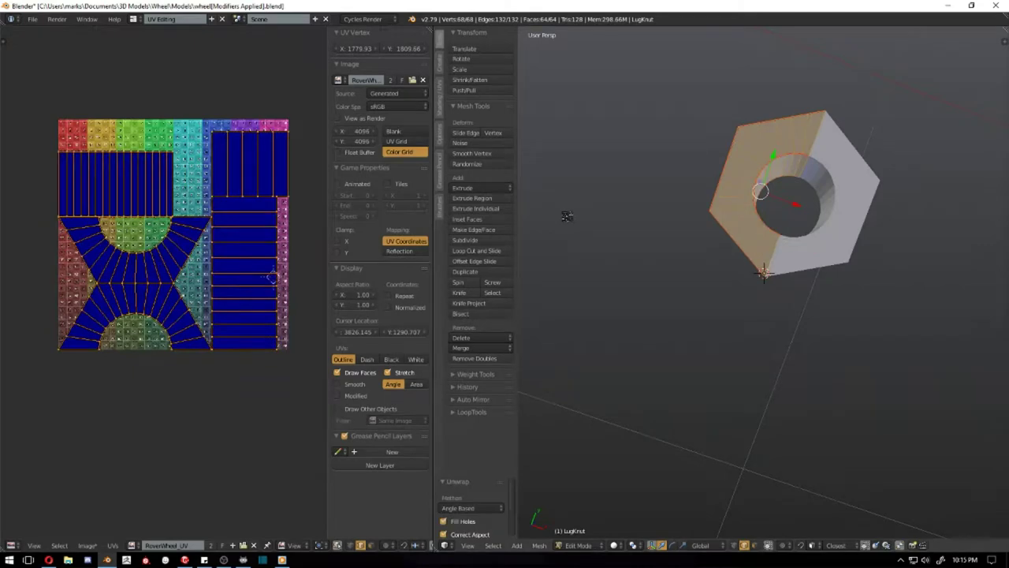
pyautogui.hotkey('ctrl', 'Left')
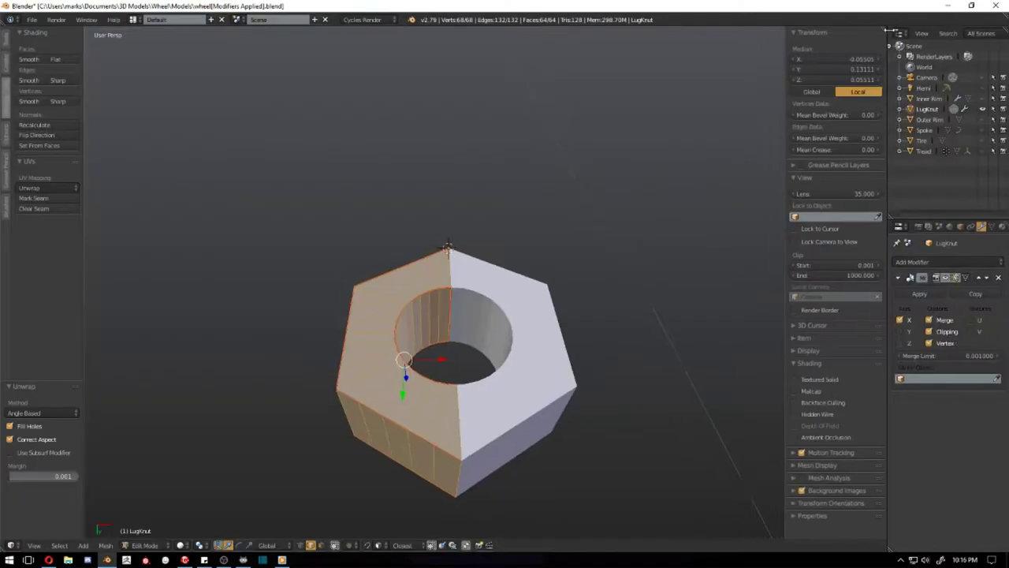
pyautogui.hotkey('ctrl', 'Left')
pyautogui.hotkey('ctrl', 'Left')
pyautogui.press('Tab')
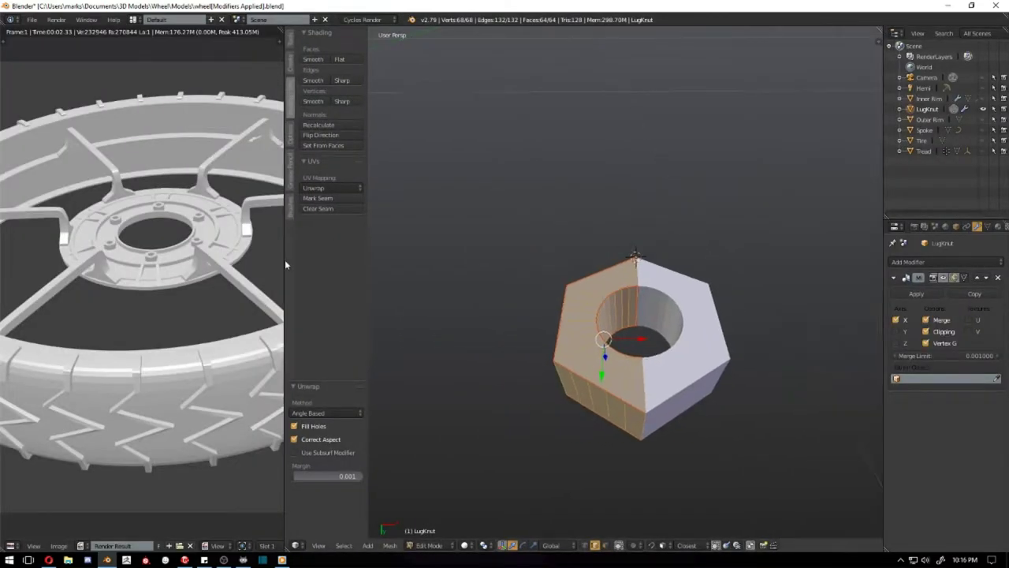
pyautogui.moveTo(285, 259); pyautogui.dragTo(375, 259)
pyautogui.click(85, 546)
# Unwrap the lug nut's mesh in edit mode and inspect it from the side
pyautogui.press('Tab')
pyautogui.press('u')
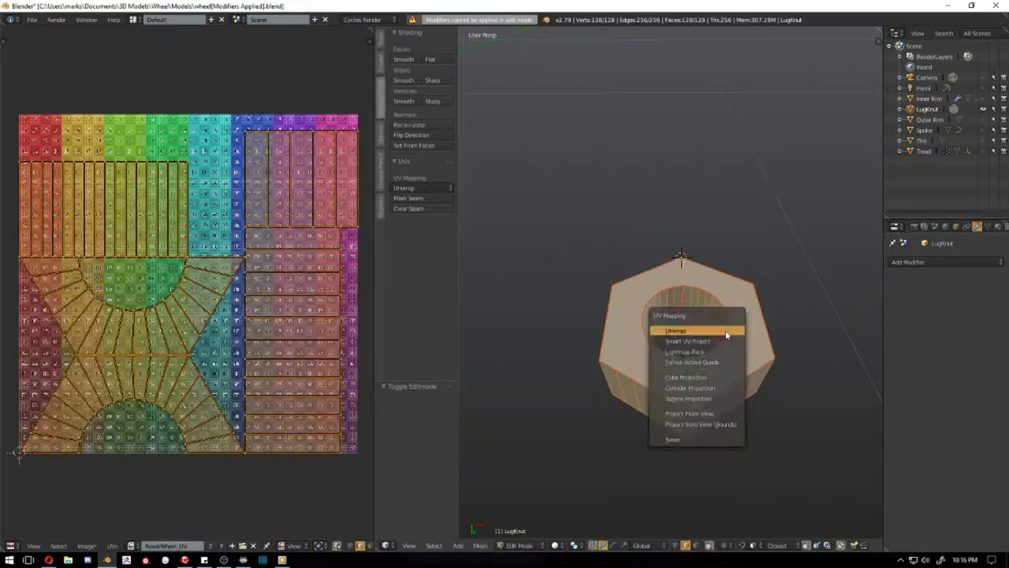
pyautogui.click(677, 332)
pyautogui.moveTo(676, 331); pyautogui.dragTo(605, 289, button='middle')
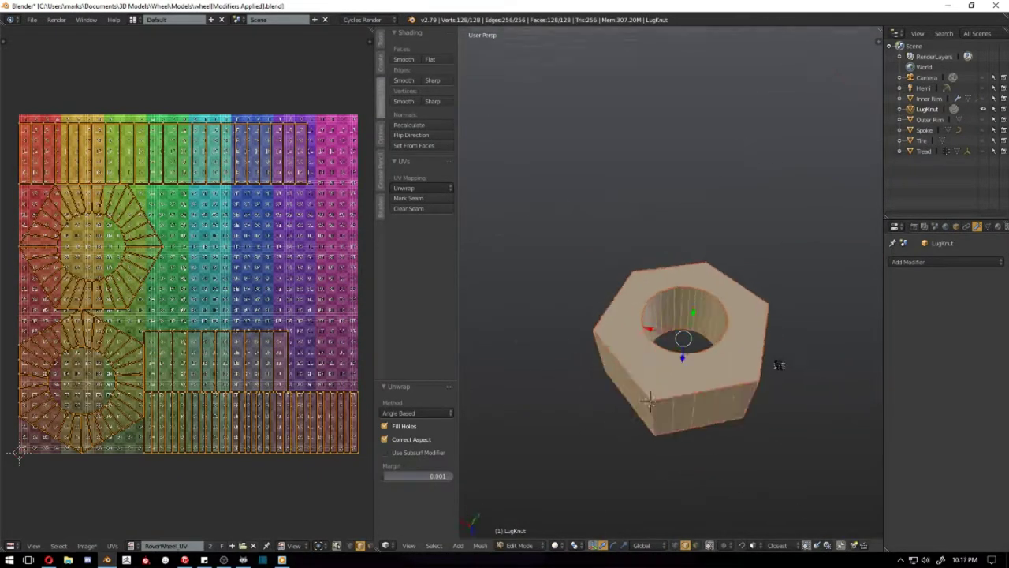
pyautogui.scroll(3, 779, 364)
pyautogui.moveTo(376, 316); pyautogui.dragTo(413, 316)
pyautogui.rightClick(714, 394)
pyautogui.moveTo(709, 355)
pyautogui.mouseDown(button='middle')
pyautogui.moveTo(751, 383)
pyautogui.moveTo(616, 410)
pyautogui.mouseUp(button='middle')
pyautogui.scroll(1, 751, 383)
# Select all of the nut's faces, re-unwrap it, and view it textured
pyautogui.press('a')
pyautogui.press('u')
pyautogui.click(671, 314)
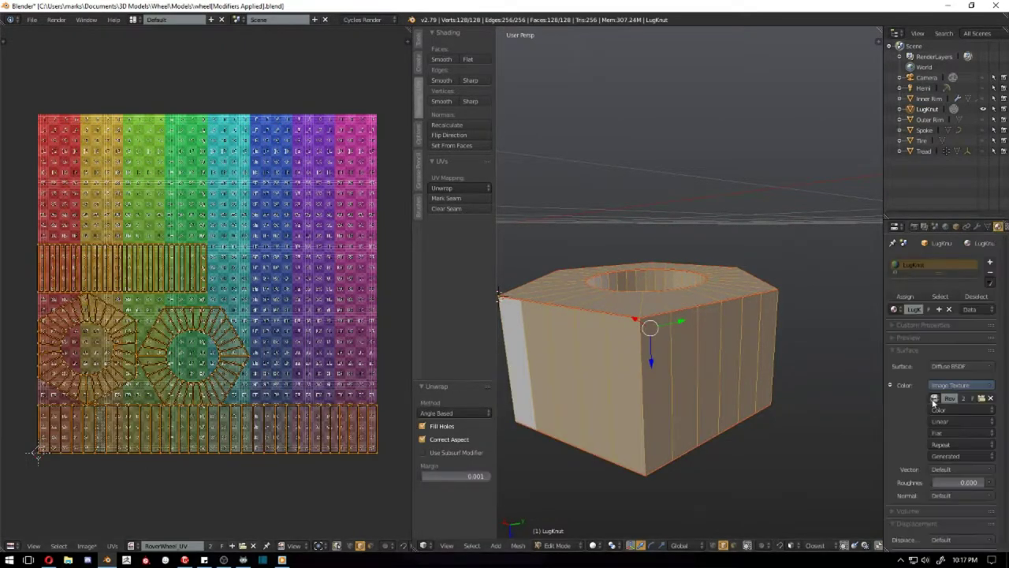
pyautogui.hotkey('alt', 'z')
pyautogui.moveTo(670, 394); pyautogui.dragTo(655, 316, button='middle')
pyautogui.press('n')
pyautogui.scroll(-1, 197, 315)
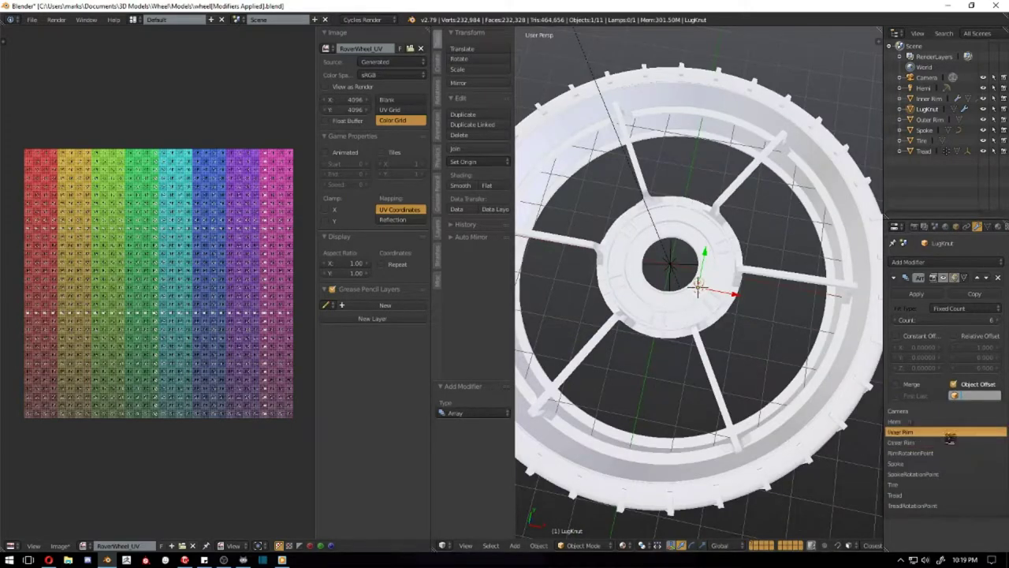
# Set RimRotationPoint as the array's offset object and apply the nut's rotation and scale
pyautogui.click(914, 453)
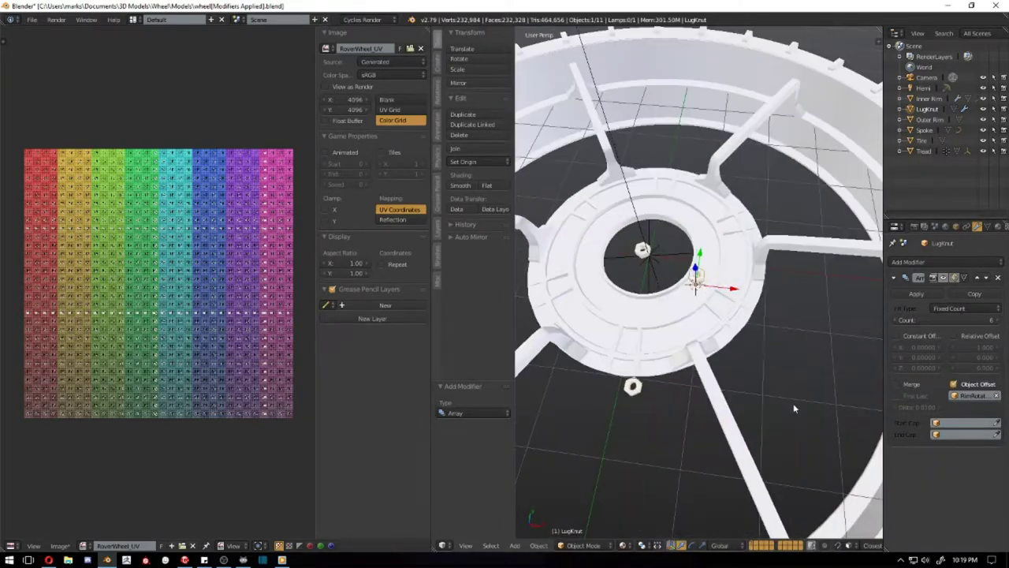
pyautogui.hotkey('ctrl', 'a')
pyautogui.click(581, 462)
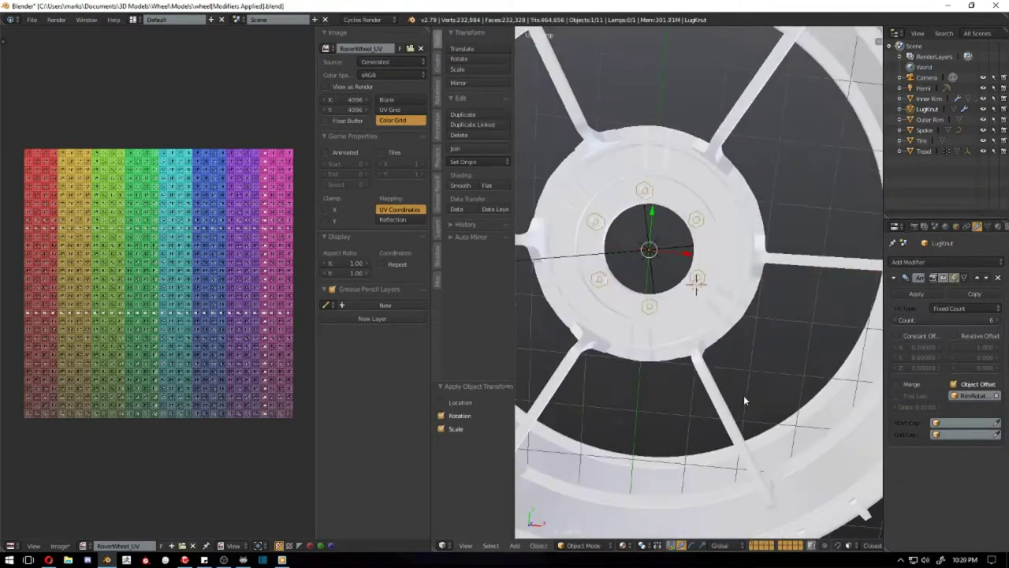
pyautogui.scroll(5, 681, 343)
pyautogui.scroll(-5, 681, 343)
pyautogui.press('n')
pyautogui.scroll(2, 654, 291)
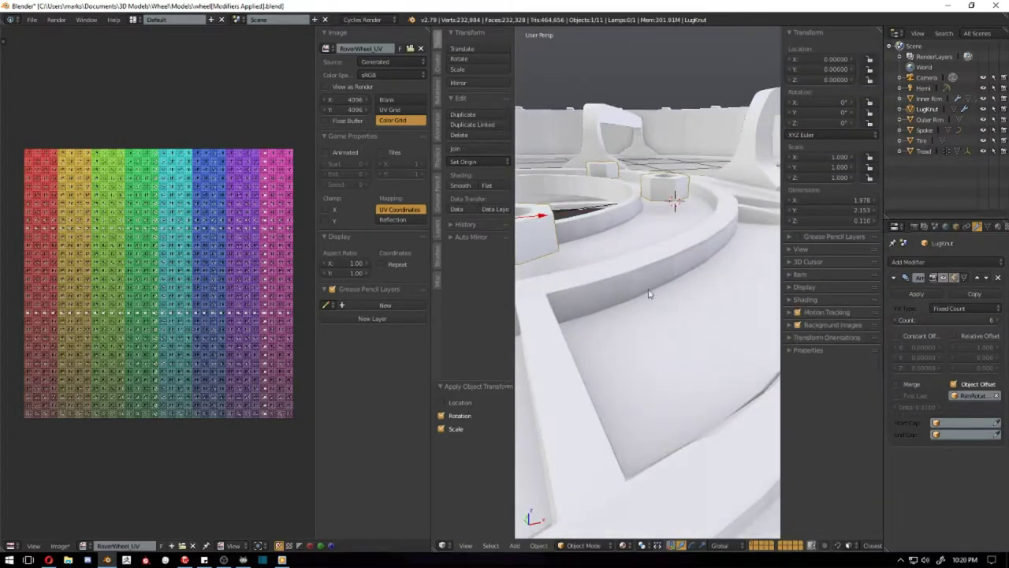
pyautogui.scroll(2, 667, 282)
pyautogui.moveTo(668, 282); pyautogui.dragTo(526, 158, button='middle')
# Check the lug nut's UVs in edit mode, then return to object mode looking down on the hub
pyautogui.press('Tab')
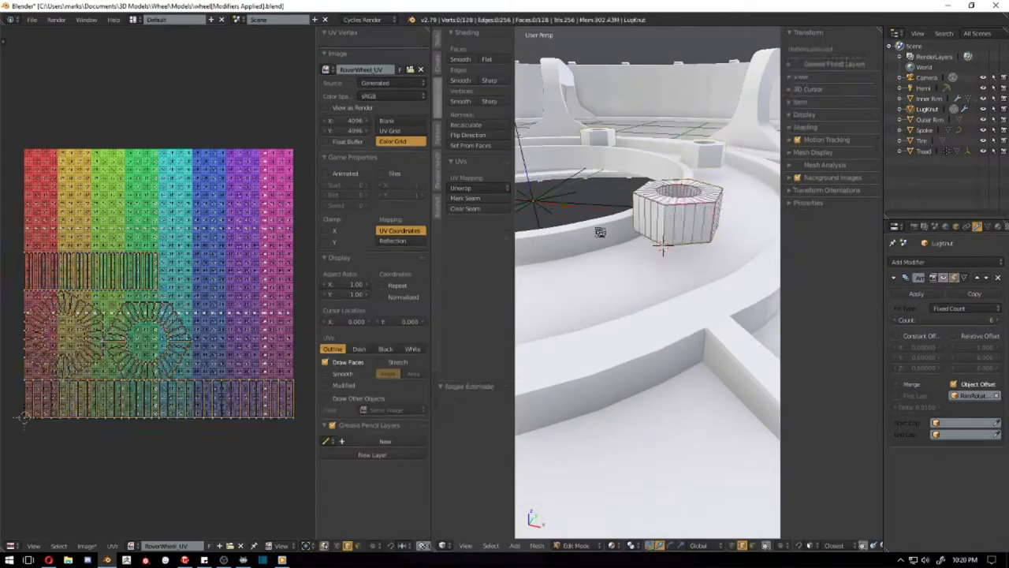
pyautogui.moveTo(657, 275); pyautogui.dragTo(692, 254, button='middle')
pyautogui.moveTo(684, 208); pyautogui.dragTo(662, 260, button='middle')
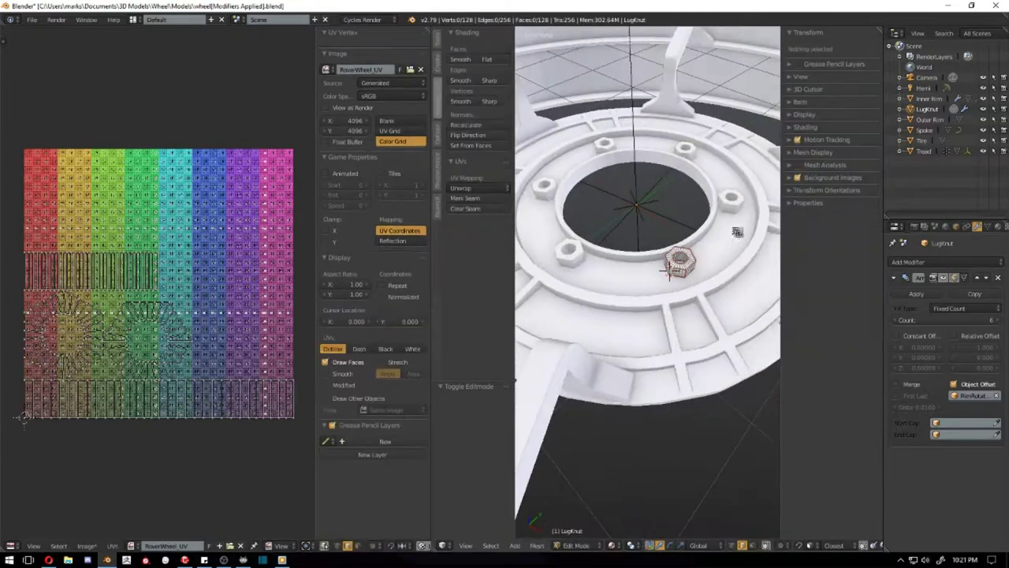
pyautogui.scroll(2, 670, 252)
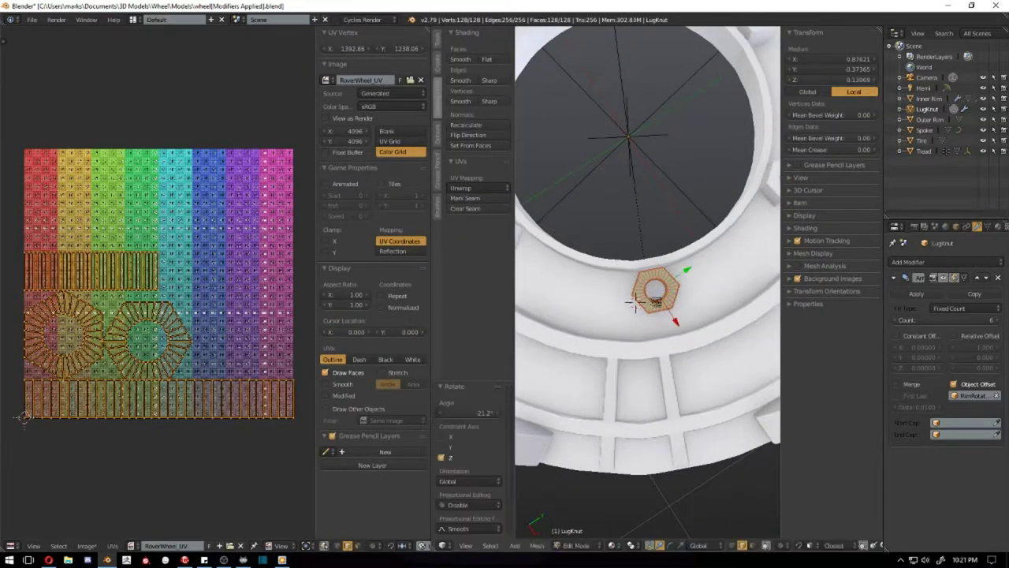
pyautogui.scroll(-3, 682, 337)
pyautogui.press('Tab')
pyautogui.moveTo(660, 277); pyautogui.dragTo(655, 338, button='middle')
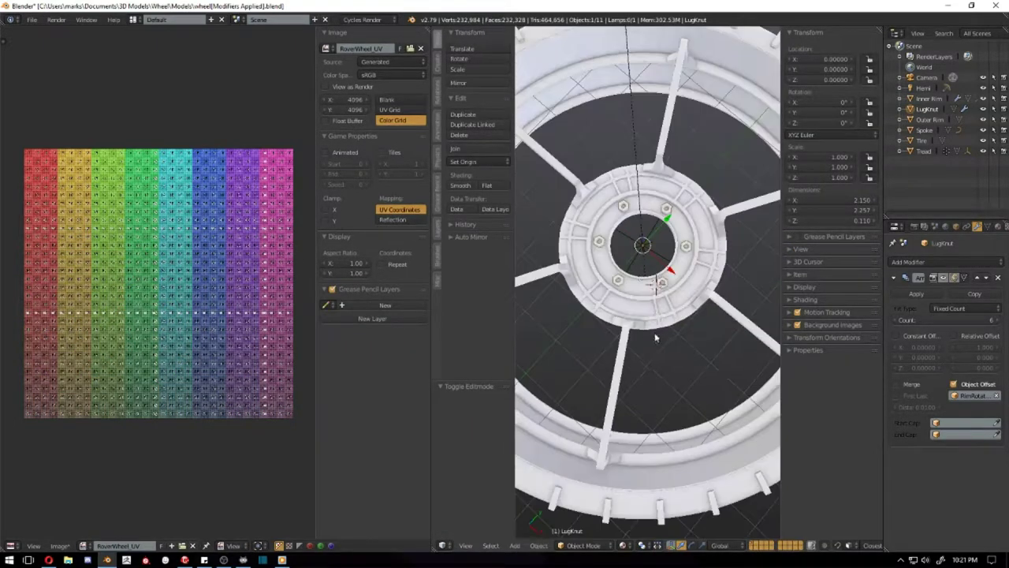
# Select the Inner Rim and unwrap all of its geometry onto the grid
pyautogui.press('Tab')
pyautogui.rightClick(678, 301)
pyautogui.moveTo(678, 299); pyautogui.dragTo(677, 284, button='middle')
pyautogui.press('Tab')
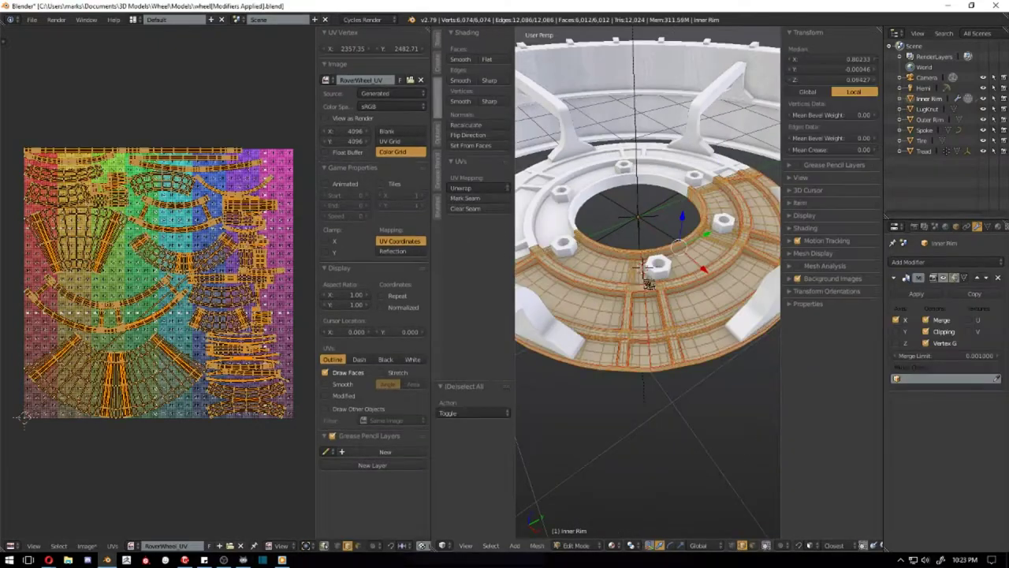
pyautogui.press('a')
pyautogui.press('a')
pyautogui.press('u')
pyautogui.press('Return')
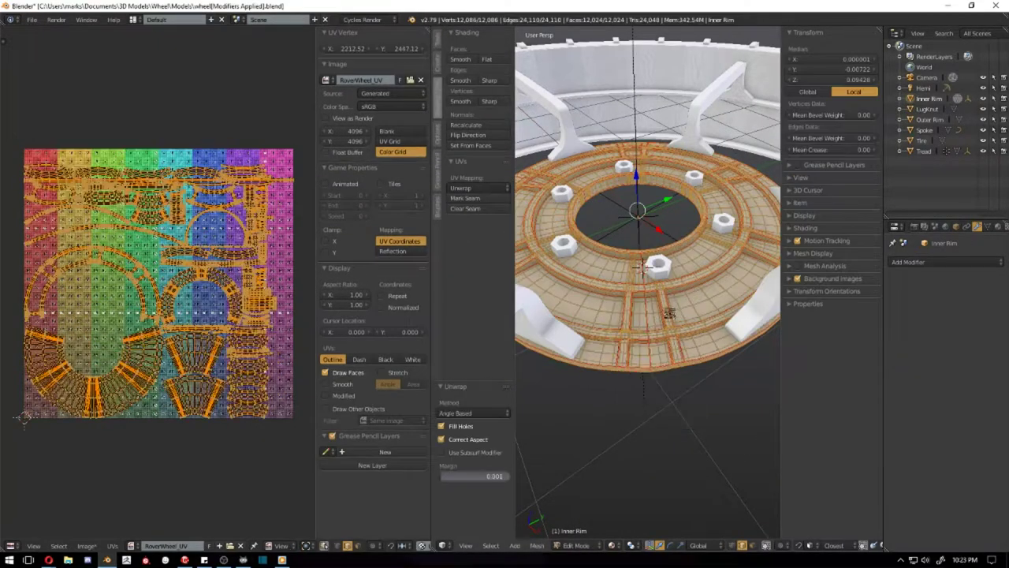
pyautogui.press('Tab')
pyautogui.moveTo(702, 305); pyautogui.dragTo(665, 249, button='middle')
pyautogui.scroll(-2, 665, 249)
# Isolate a spoke and mark an edge loop along it as a seam
pyautogui.rightClick(720, 265)
pyautogui.hotkey('shift', 'h')
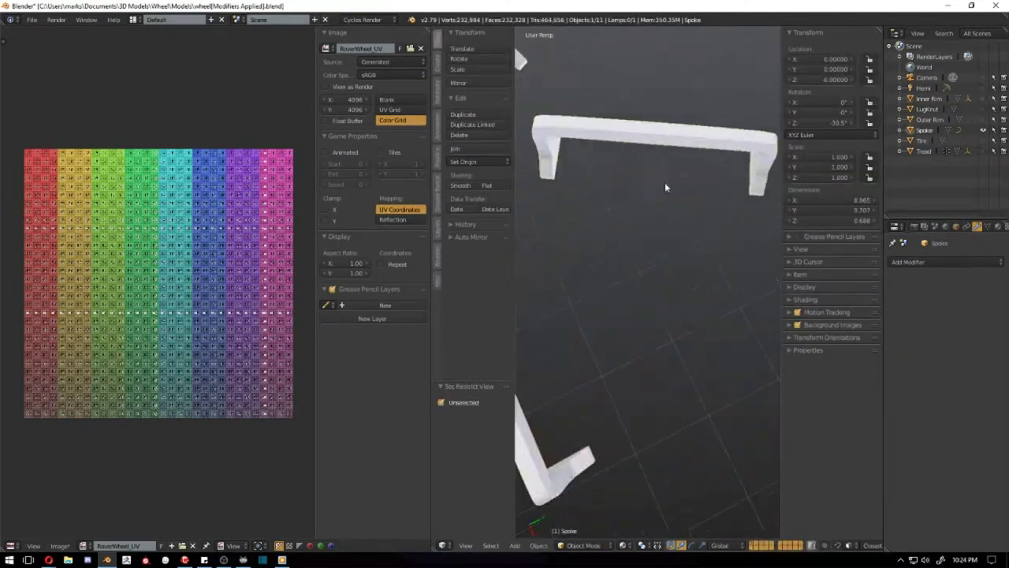
pyautogui.press('Tab')
pyautogui.scroll(5, 691, 371)
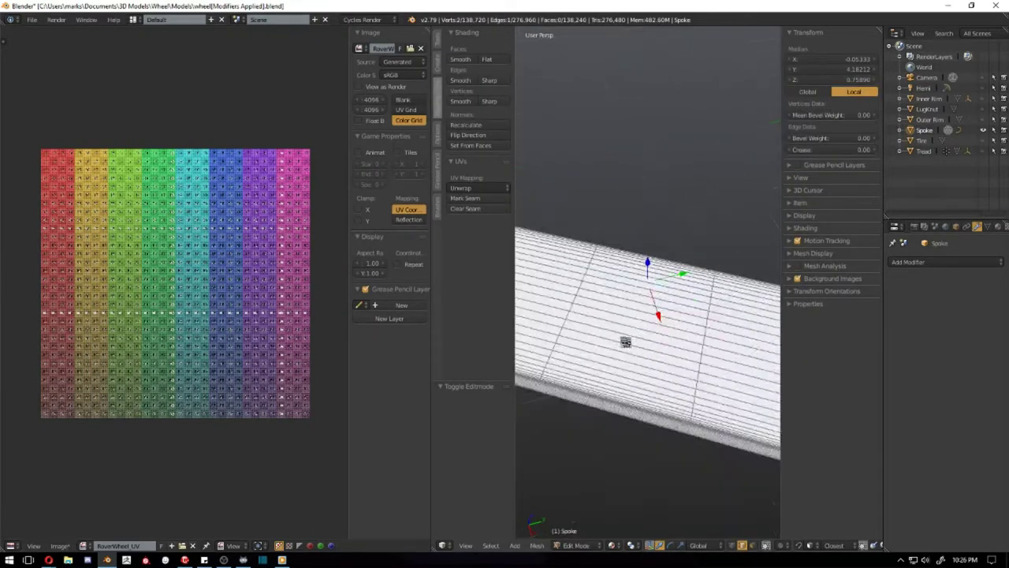
pyautogui.moveTo(691, 370)
pyautogui.mouseDown(button='middle')
pyautogui.moveTo(676, 405)
pyautogui.moveTo(653, 322)
pyautogui.mouseUp(button='middle')
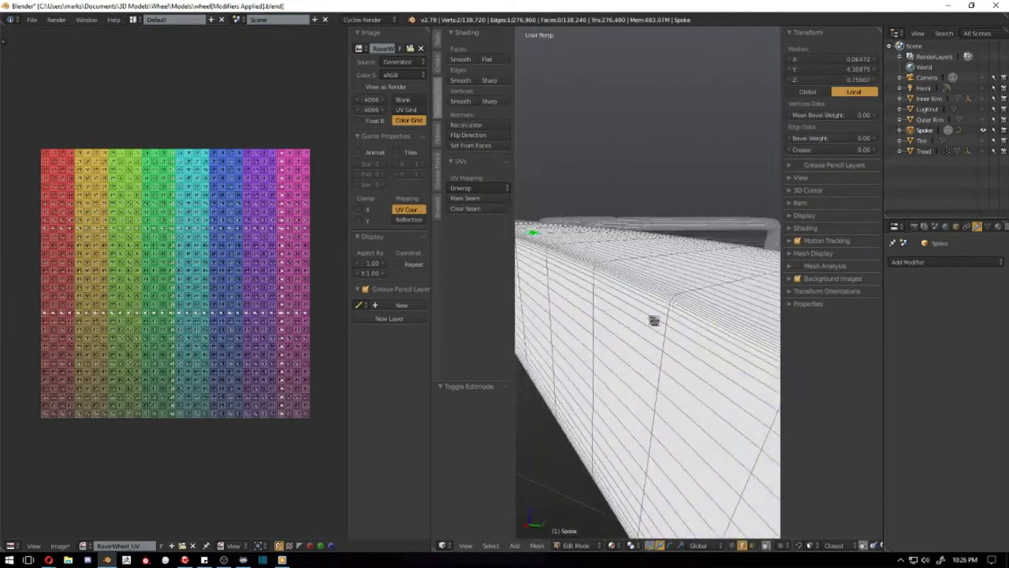
pyautogui.scroll(-3, 707, 377)
pyautogui.keyDown('alt'); pyautogui.rightClick(706, 377); pyautogui.keyUp('alt')
pyautogui.moveTo(706, 377); pyautogui.dragTo(686, 347, button='middle')
pyautogui.click(464, 198)
pyautogui.scroll(5, 623, 320)
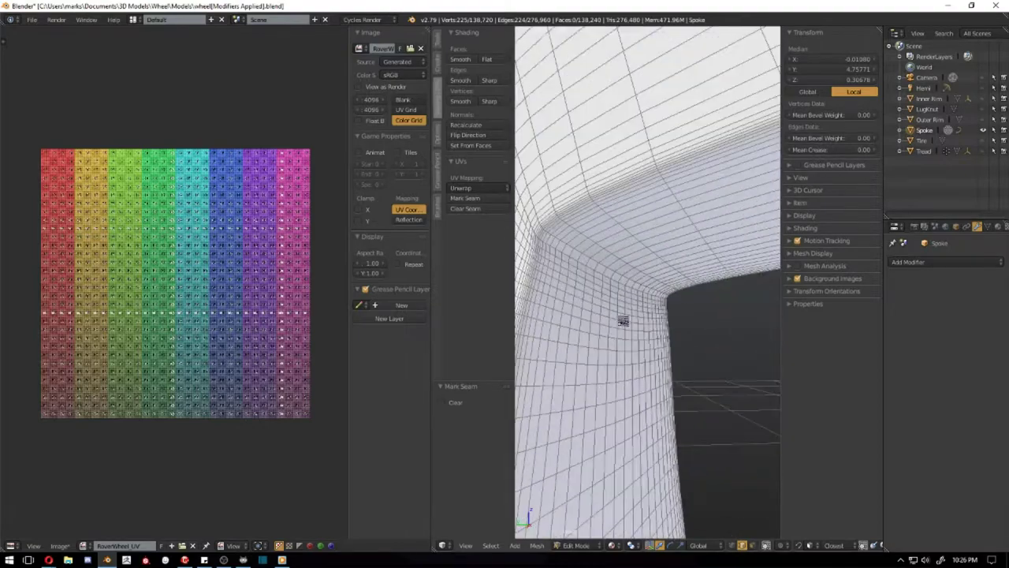
pyautogui.scroll(-5, 562, 264)
pyautogui.moveTo(541, 300); pyautogui.dragTo(750, 334, button='middle')
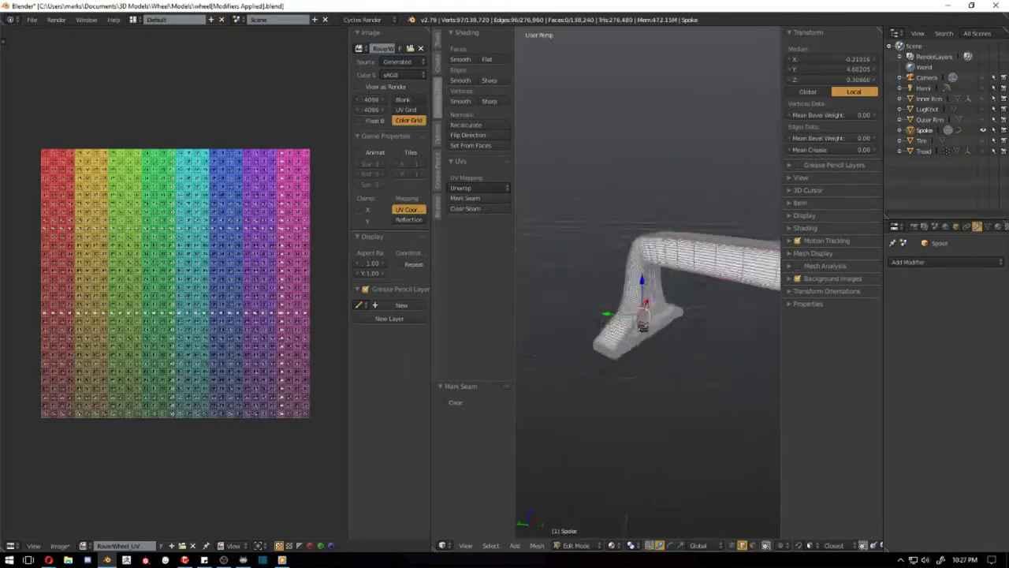
pyautogui.scroll(5, 675, 339)
# Select an edge at the spoke's bend and unwrap the spoke onto the grid
pyautogui.rightClick(644, 271)
pyautogui.moveTo(615, 360)
pyautogui.mouseDown(button='middle')
pyautogui.moveTo(644, 270)
pyautogui.moveTo(541, 381)
pyautogui.mouseUp(button='middle')
pyautogui.scroll(-5, 630, 405)
pyautogui.scroll(4, 691, 286)
pyautogui.scroll(-4, 706, 315)
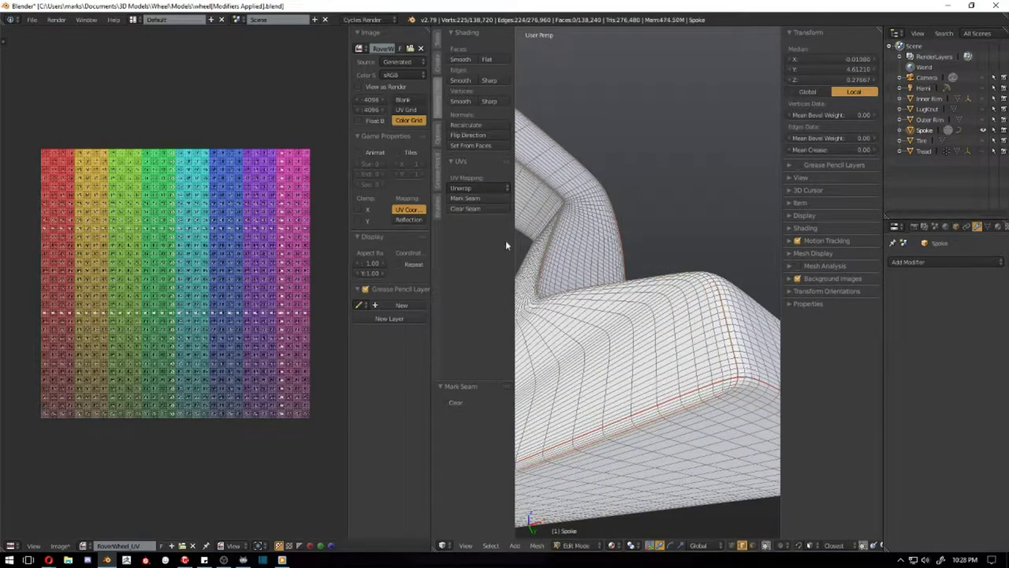
pyautogui.moveTo(552, 253); pyautogui.dragTo(647, 283, button='middle')
pyautogui.scroll(3, 647, 284)
pyautogui.moveTo(665, 247)
pyautogui.mouseDown(button='middle')
pyautogui.moveTo(713, 254)
pyautogui.moveTo(570, 225)
pyautogui.mouseUp(button='middle')
pyautogui.click(737, 262)
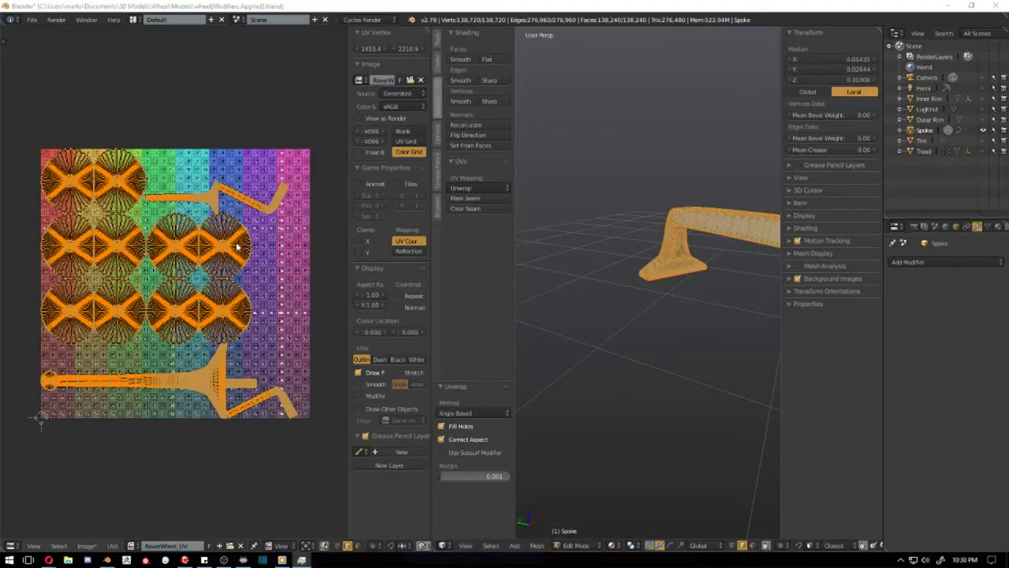
# Frame the spoke piece, select it linked, and mark the selected edges as seams
pyautogui.scroll(3, 236, 247)
pyautogui.click(639, 323)
pyautogui.press('KP_Decimal')
pyautogui.moveTo(633, 326); pyautogui.dragTo(647, 281, button='middle')
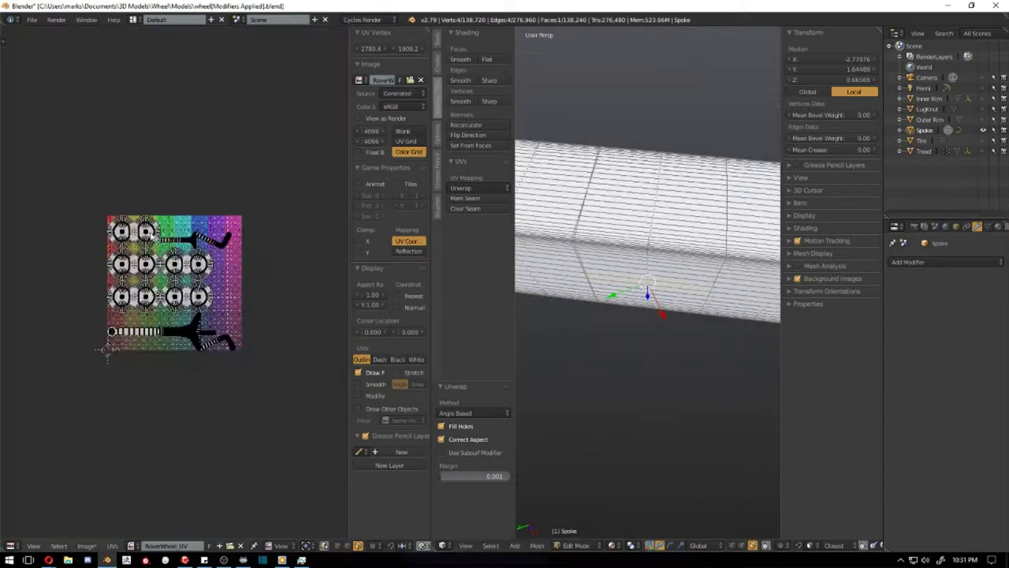
pyautogui.moveTo(647, 281)
pyautogui.mouseDown(button='middle')
pyautogui.moveTo(587, 224)
pyautogui.moveTo(713, 469)
pyautogui.moveTo(659, 342)
pyautogui.moveTo(721, 244)
pyautogui.moveTo(617, 275)
pyautogui.moveTo(638, 452)
pyautogui.moveTo(653, 450)
pyautogui.moveTo(581, 342)
pyautogui.moveTo(649, 311)
pyautogui.moveTo(567, 355)
pyautogui.moveTo(653, 259)
pyautogui.mouseUp(button='middle')
pyautogui.press('l')
pyautogui.press('a')
pyautogui.hotkey('ctrl', 'e')
pyautogui.press('a')
# Leave edit mode on the spoke and reveal all the hidden wheel parts
pyautogui.press('Tab')
pyautogui.scroll(-2, 630, 234)
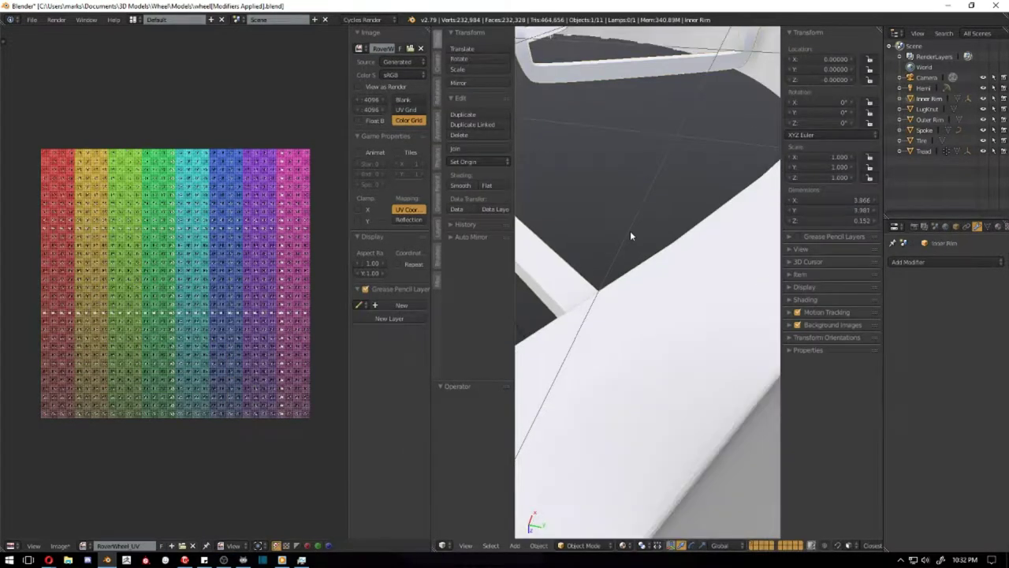
pyautogui.scroll(-3, 629, 234)
pyautogui.press('Tab')
pyautogui.scroll(-3, 630, 234)
# Enter Edit Mode on the spoke and mark the first selected loop as a seam
pyautogui.click(923, 110)
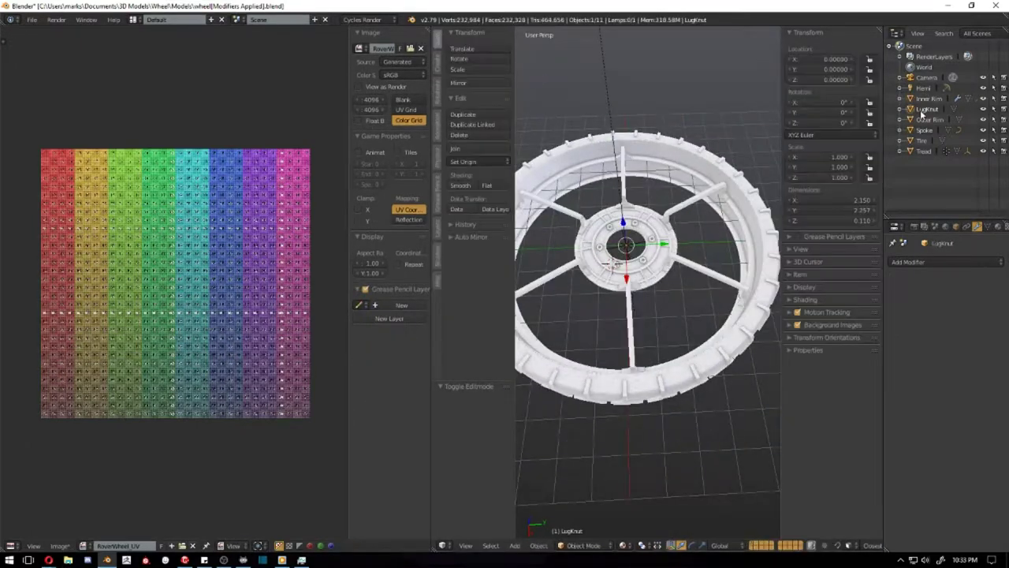
pyautogui.scroll(3, 673, 303)
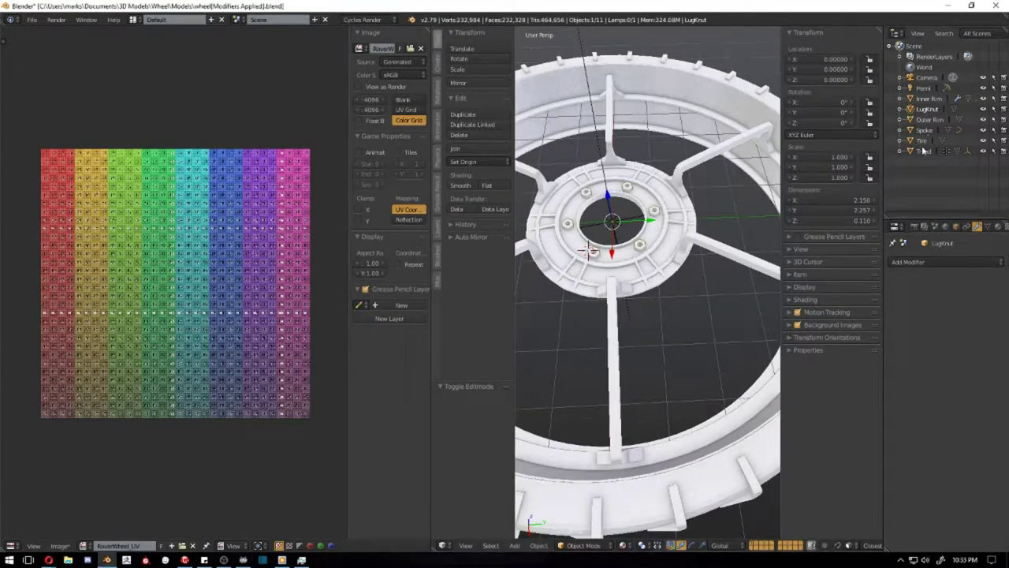
pyautogui.scroll(3, 676, 272)
pyautogui.scroll(5, 630, 331)
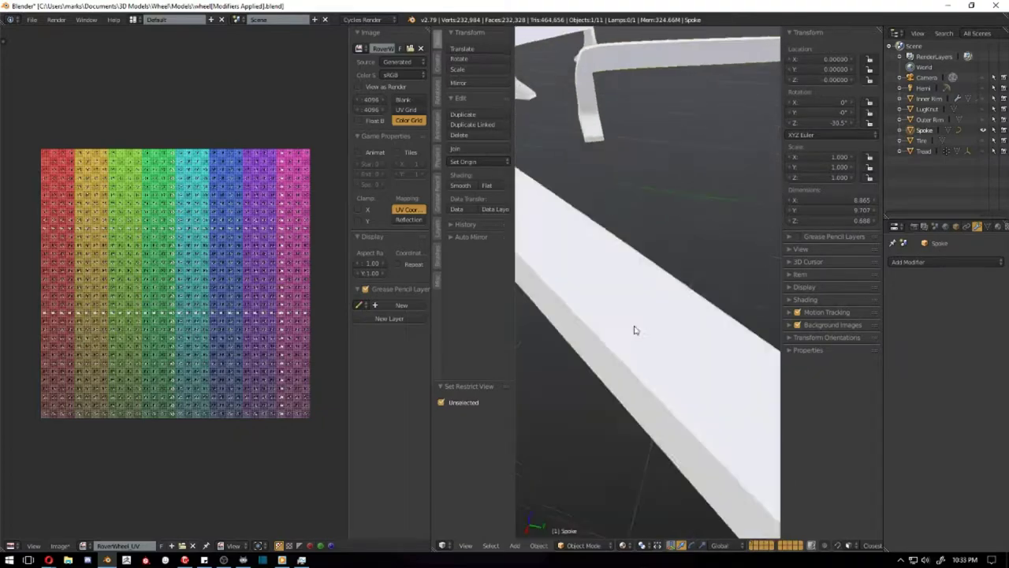
pyautogui.press('Tab')
pyautogui.scroll(-3, 684, 254)
pyautogui.moveTo(658, 406); pyautogui.dragTo(626, 252, button='middle')
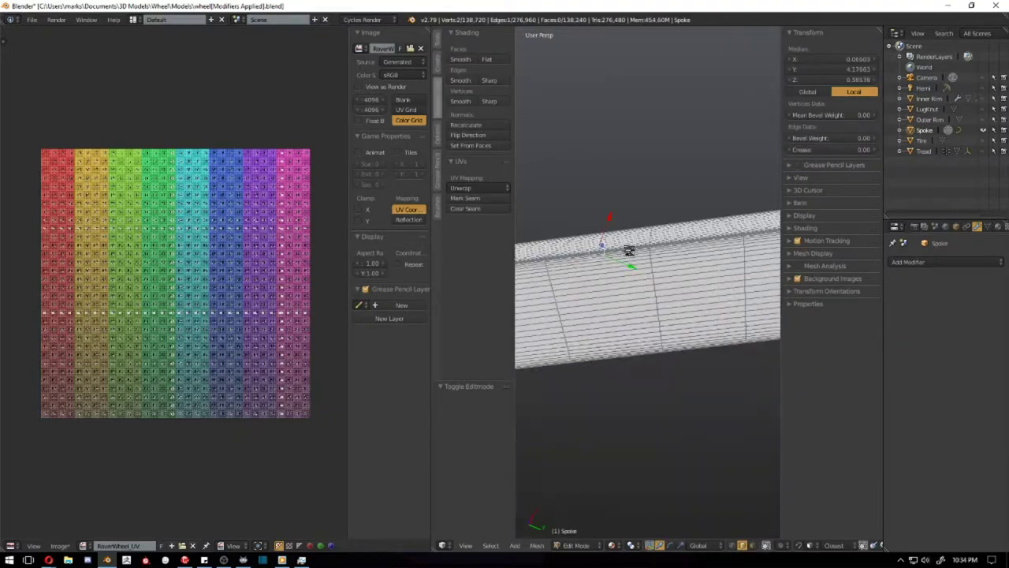
pyautogui.click(466, 198)
# Select the long edge loop along the spoke and unwrap it onto the grid
pyautogui.moveTo(693, 314); pyautogui.dragTo(649, 226, button='middle')
pyautogui.rightClick(649, 237)
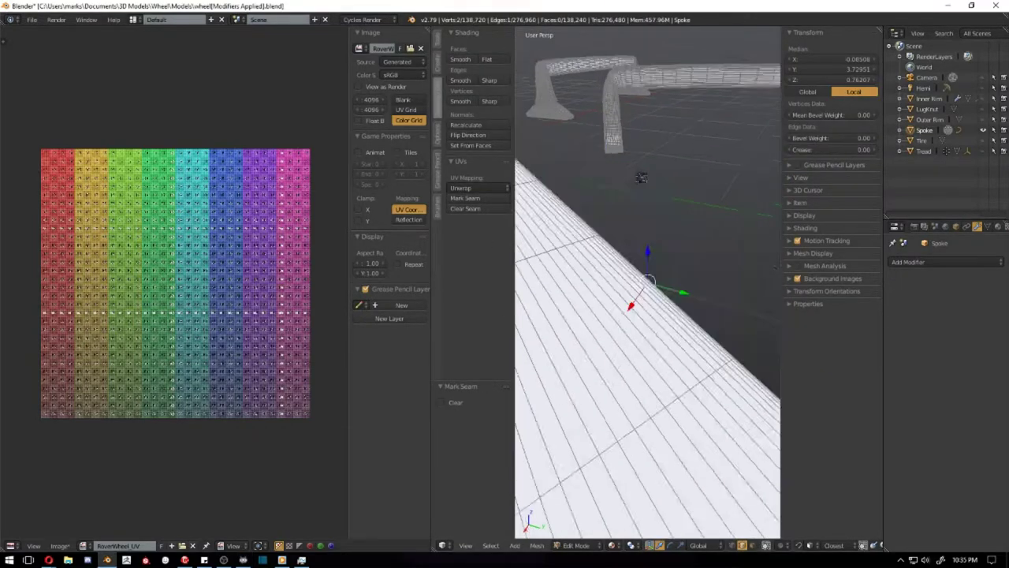
pyautogui.scroll(3, 670, 315)
pyautogui.moveTo(670, 323)
pyautogui.mouseDown(button='middle')
pyautogui.moveTo(630, 291)
pyautogui.moveTo(666, 273)
pyautogui.mouseUp(button='middle')
pyautogui.keyDown('alt'); pyautogui.rightClick(630, 291); pyautogui.keyUp('alt')
pyautogui.scroll(-3, 630, 292)
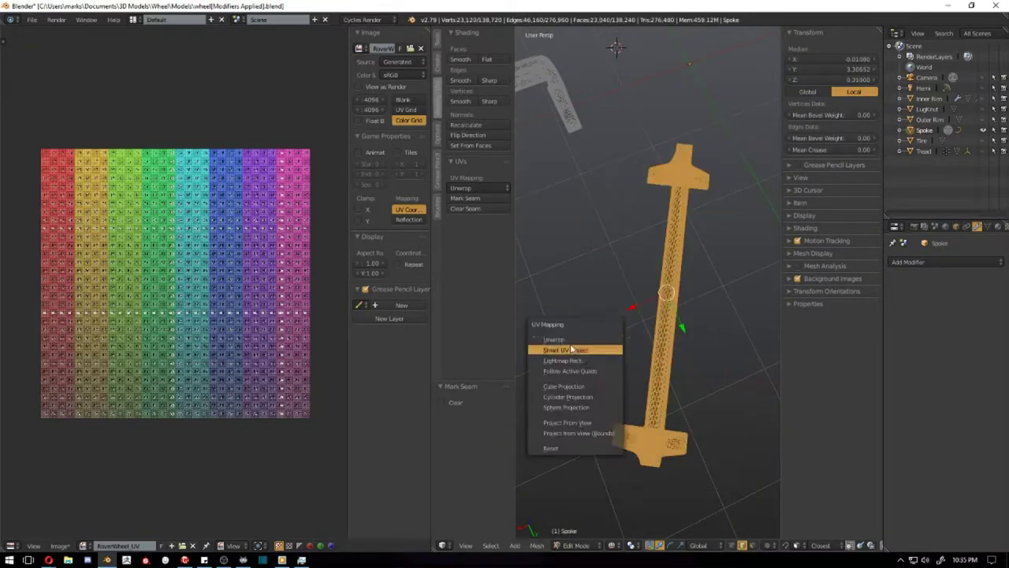
pyautogui.click(554, 339)
# Clear the selection, then pick edge loops along the spoke and its base
pyautogui.moveTo(568, 296)
pyautogui.mouseDown(button='middle')
pyautogui.moveTo(628, 250)
pyautogui.moveTo(694, 275)
pyautogui.moveTo(666, 203)
pyautogui.moveTo(703, 205)
pyautogui.moveTo(622, 216)
pyautogui.moveTo(657, 315)
pyautogui.mouseUp(button='middle')
pyautogui.press('a')
pyautogui.keyDown('alt'); pyautogui.rightClick(653, 207); pyautogui.keyUp('alt')
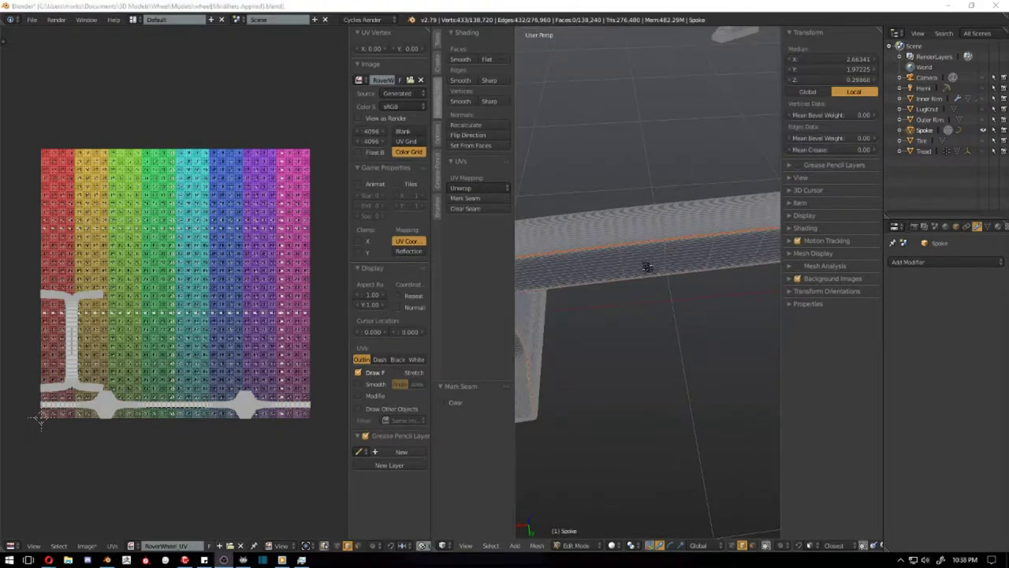
pyautogui.keyDown('alt'); pyautogui.rightClick(647, 267); pyautogui.keyUp('alt')
pyautogui.moveTo(646, 267); pyautogui.dragTo(712, 306, button='middle')
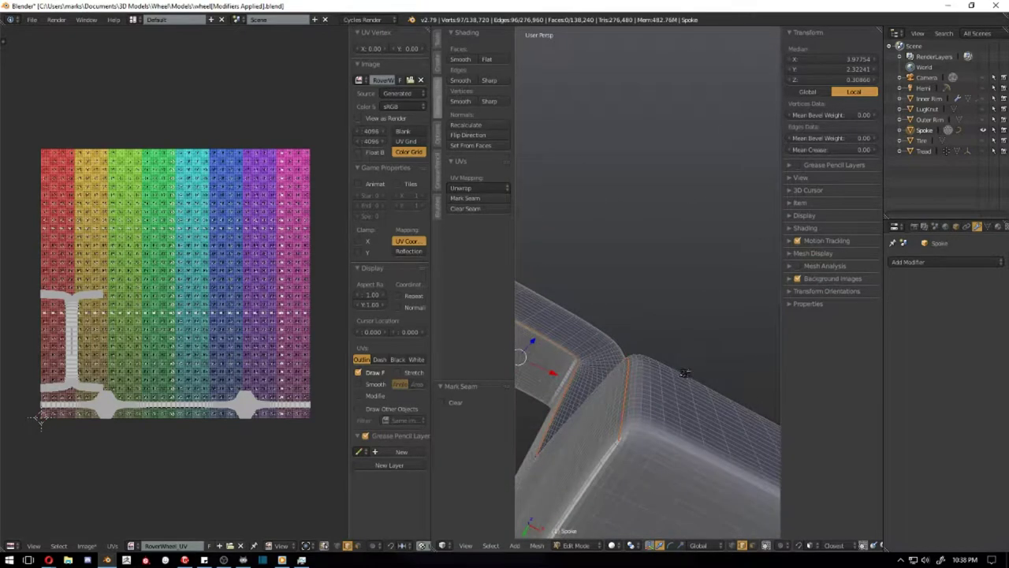
pyautogui.keyDown('alt'); pyautogui.rightClick(591, 459); pyautogui.keyUp('alt')
pyautogui.moveTo(590, 459)
pyautogui.mouseDown(button='middle')
pyautogui.moveTo(666, 316)
pyautogui.moveTo(658, 350)
pyautogui.moveTo(683, 362)
pyautogui.moveTo(604, 225)
pyautogui.moveTo(659, 221)
pyautogui.moveTo(652, 178)
pyautogui.moveTo(649, 277)
pyautogui.moveTo(695, 319)
pyautogui.mouseUp(button='middle')
pyautogui.keyDown('alt'); pyautogui.rightClick(659, 221); pyautogui.keyUp('alt')
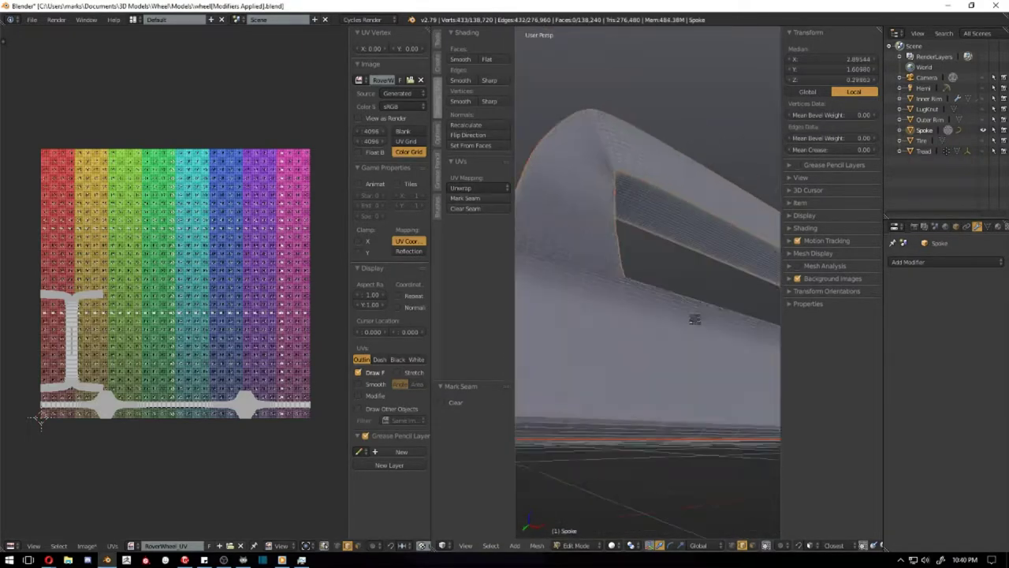
# Select a fresh edge loop on the spoke and mark it as a seam
pyautogui.press('a')
pyautogui.moveTo(684, 278)
pyautogui.mouseDown(button='middle')
pyautogui.moveTo(624, 275)
pyautogui.moveTo(605, 327)
pyautogui.moveTo(622, 327)
pyautogui.mouseUp(button='middle')
pyautogui.press('a')
pyautogui.keyDown('alt'); pyautogui.rightClick(613, 341); pyautogui.keyUp('alt')
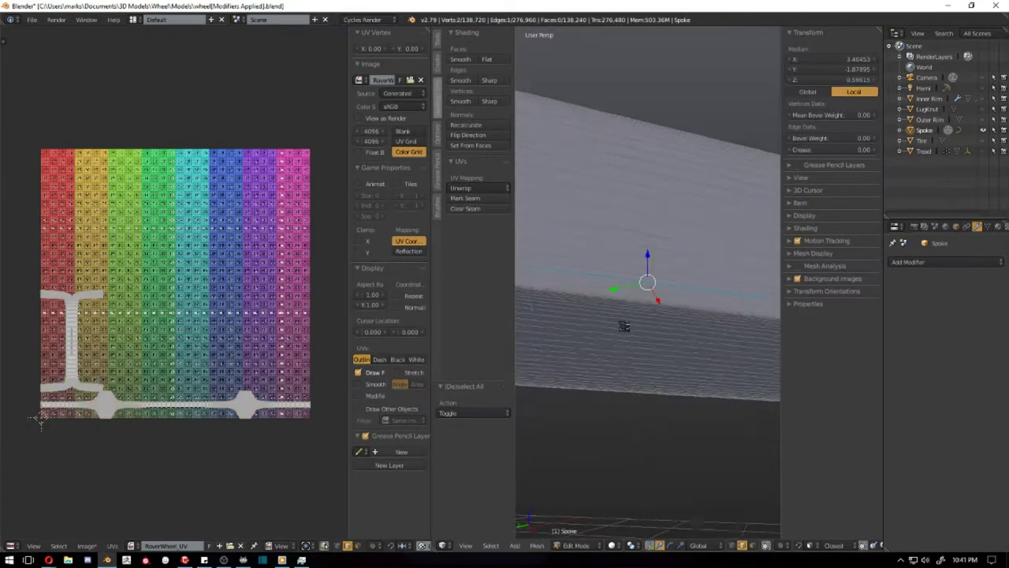
pyautogui.press('Tab')
pyautogui.press('Tab')
pyautogui.click(472, 198)
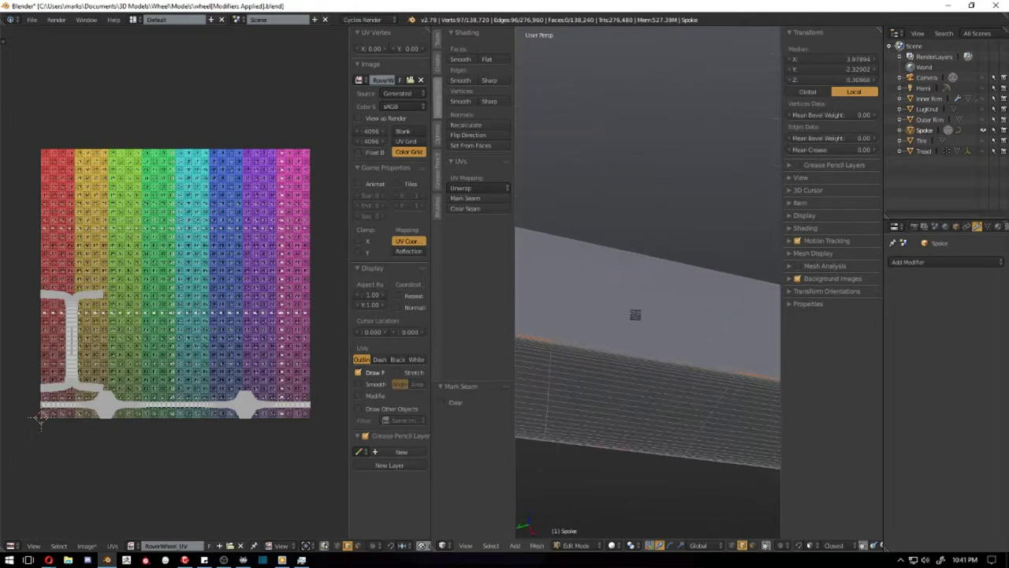
# Select an edge and the long loop around the spoke from new angles
pyautogui.moveTo(655, 351); pyautogui.dragTo(714, 289, button='middle')
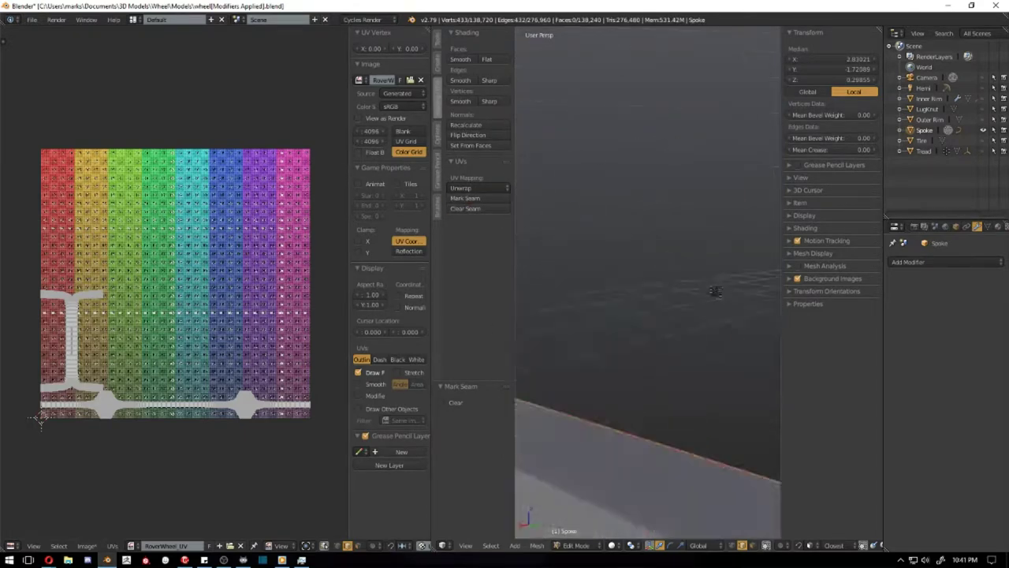
pyautogui.rightClick(604, 318)
pyautogui.moveTo(604, 318)
pyautogui.mouseDown(button='middle')
pyautogui.moveTo(647, 273)
pyautogui.moveTo(643, 389)
pyautogui.mouseUp(button='middle')
pyautogui.keyDown('alt'); pyautogui.rightClick(623, 331); pyautogui.keyUp('alt')
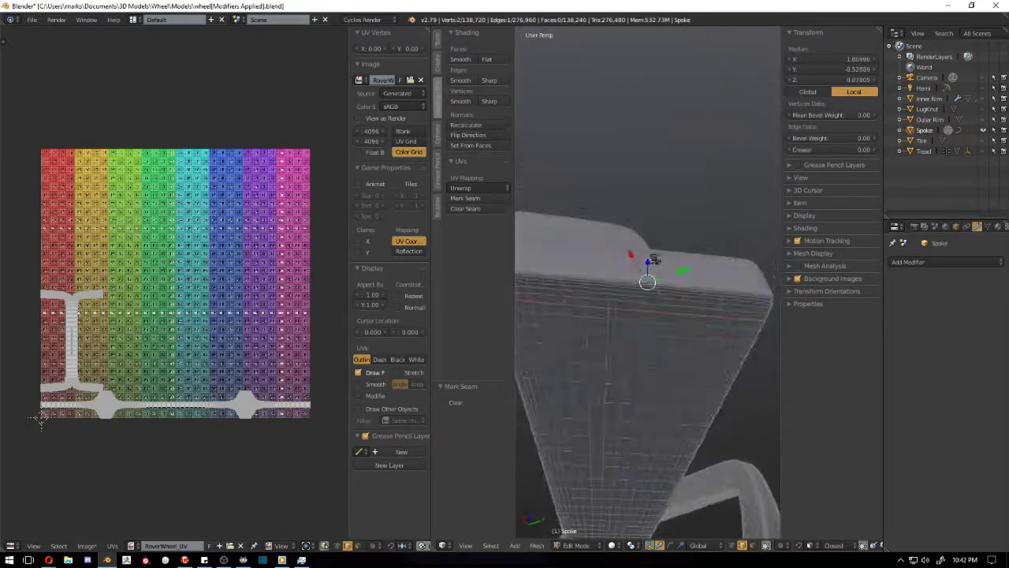
pyautogui.moveTo(622, 331); pyautogui.dragTo(587, 301, button='middle')
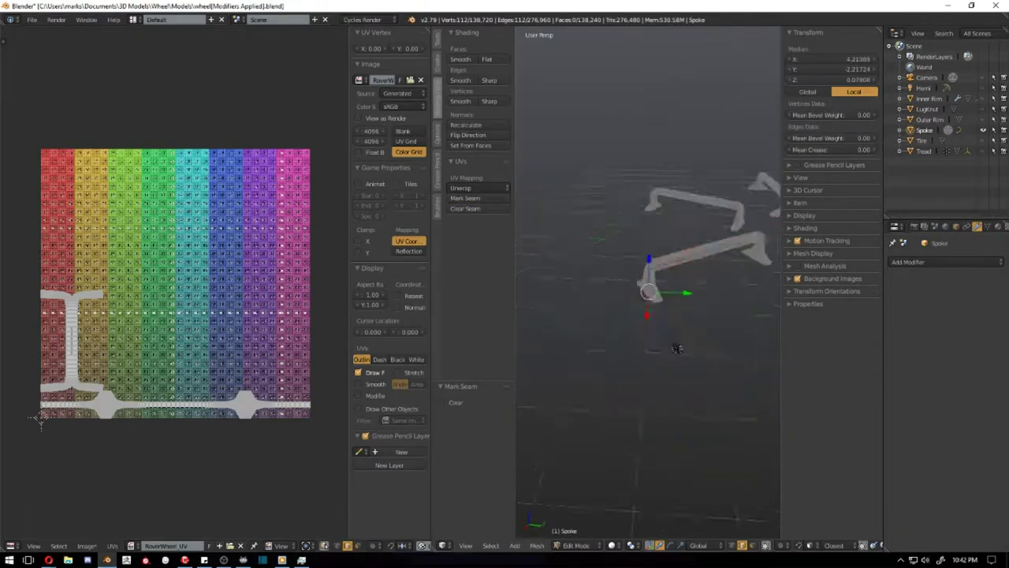
pyautogui.moveTo(553, 202); pyautogui.dragTo(607, 232, button='middle')
pyautogui.keyDown('alt'); pyautogui.rightClick(630, 274); pyautogui.keyUp('alt')
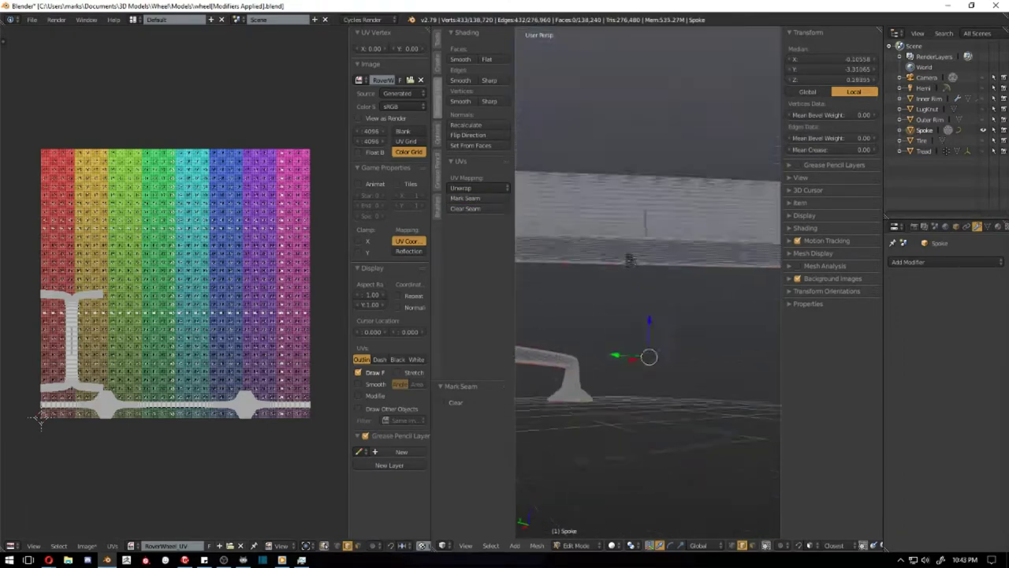
pyautogui.moveTo(630, 260); pyautogui.dragTo(665, 197, button='middle')
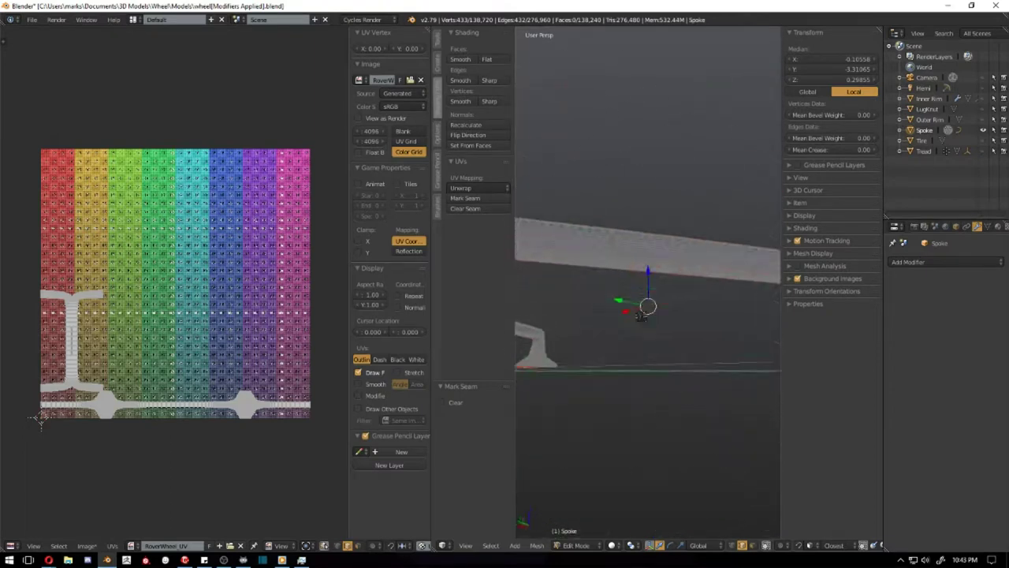
pyautogui.scroll(-3, 581, 281)
# Pick further edge loops and the long edge chain on the spoke, framing the selection
pyautogui.keyDown('alt'); pyautogui.rightClick(734, 224); pyautogui.keyUp('alt')
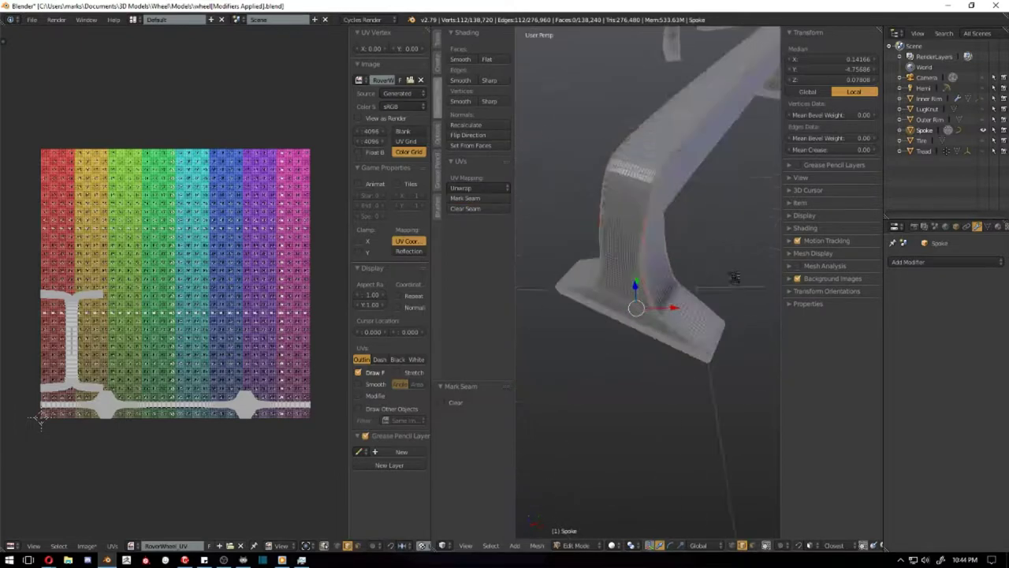
pyautogui.keyDown('alt'); pyautogui.rightClick(635, 319); pyautogui.keyUp('alt')
pyautogui.moveTo(636, 319); pyautogui.dragTo(702, 275, button='middle')
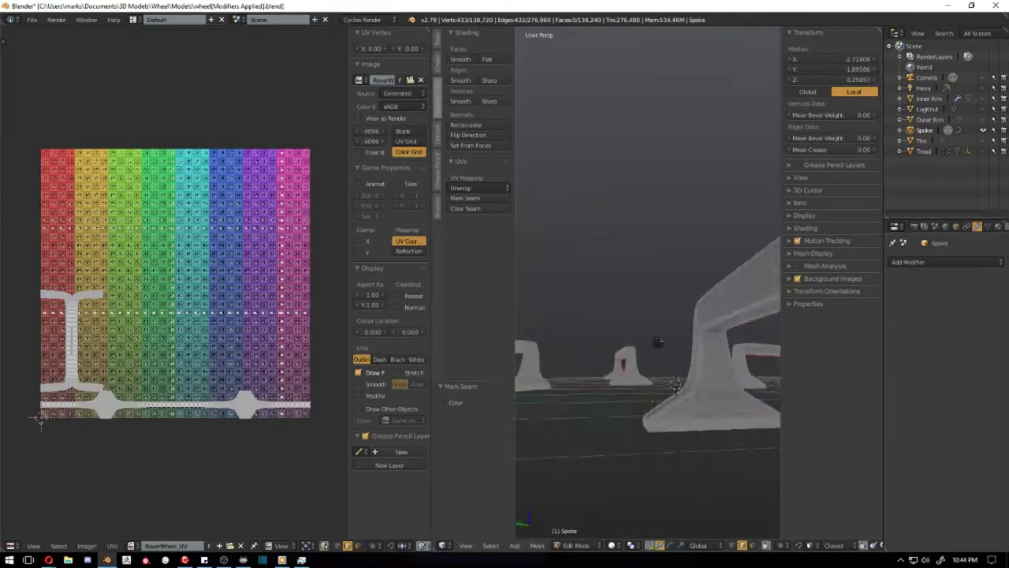
pyautogui.moveTo(658, 341)
pyautogui.mouseDown(button='middle')
pyautogui.moveTo(673, 180)
pyautogui.moveTo(655, 250)
pyautogui.moveTo(673, 191)
pyautogui.mouseUp(button='middle')
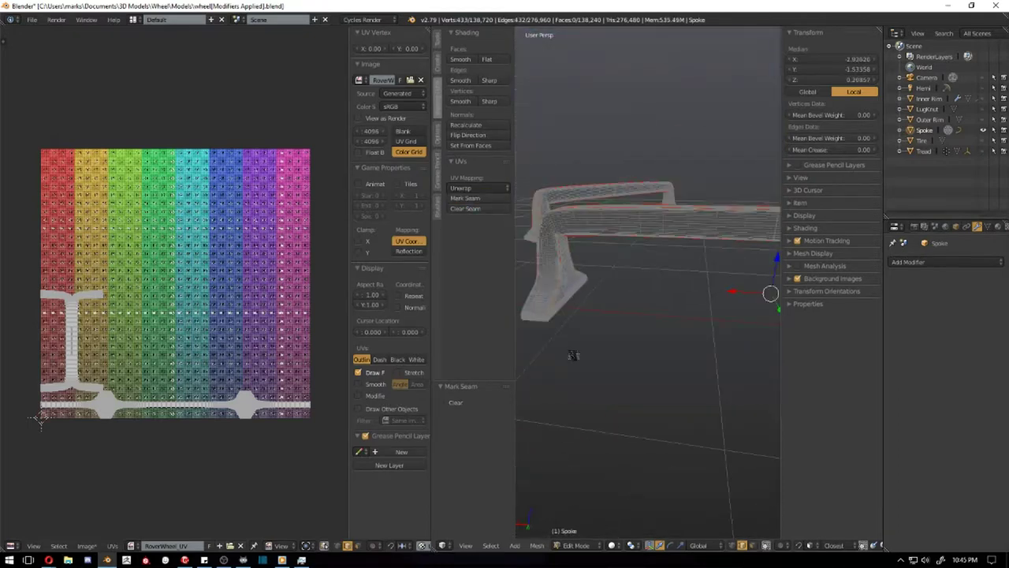
pyautogui.moveTo(572, 356)
pyautogui.mouseDown(button='middle')
pyautogui.moveTo(611, 324)
pyautogui.moveTo(724, 313)
pyautogui.mouseUp(button='middle')
pyautogui.keyDown('alt'); pyautogui.rightClick(610, 324); pyautogui.keyUp('alt')
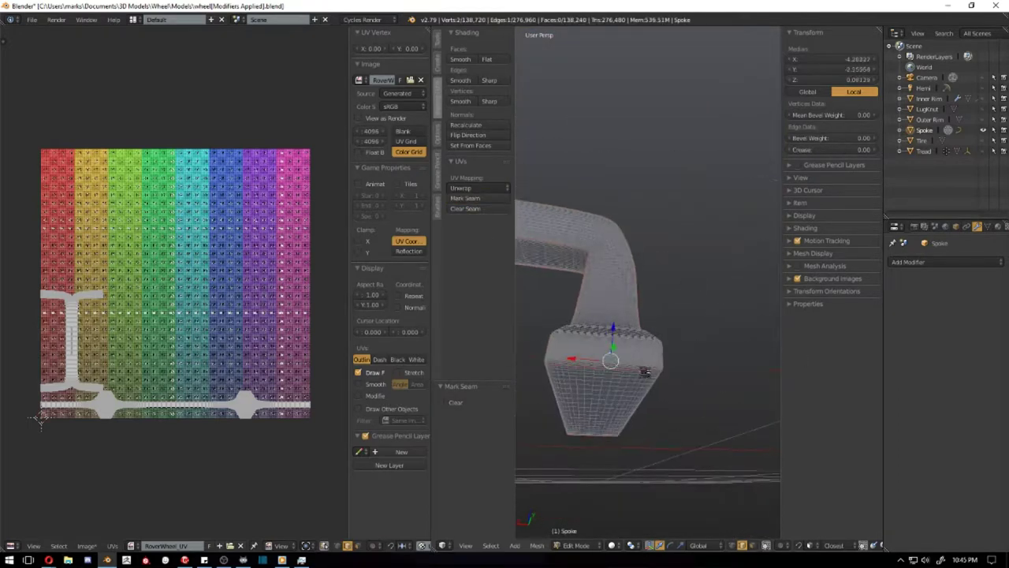
pyautogui.moveTo(644, 371)
pyautogui.mouseDown(button='middle')
pyautogui.moveTo(507, 288)
pyautogui.moveTo(673, 294)
pyautogui.mouseUp(button='middle')
pyautogui.press('KP_Decimal')
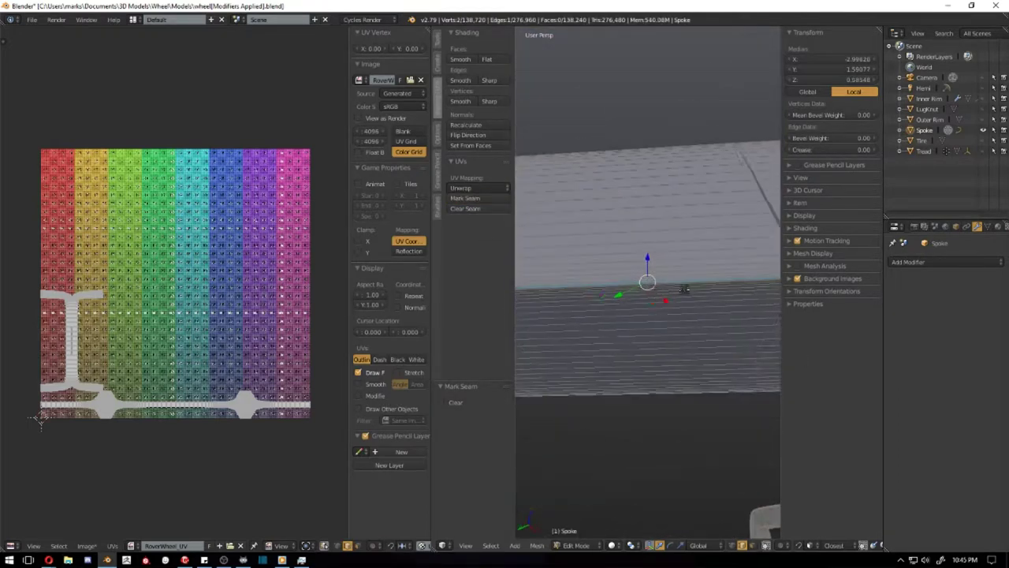
# Select the remaining edge loops around the spoke, then select all its geometry
pyautogui.keyDown('alt'); pyautogui.rightClick(672, 235); pyautogui.keyUp('alt')
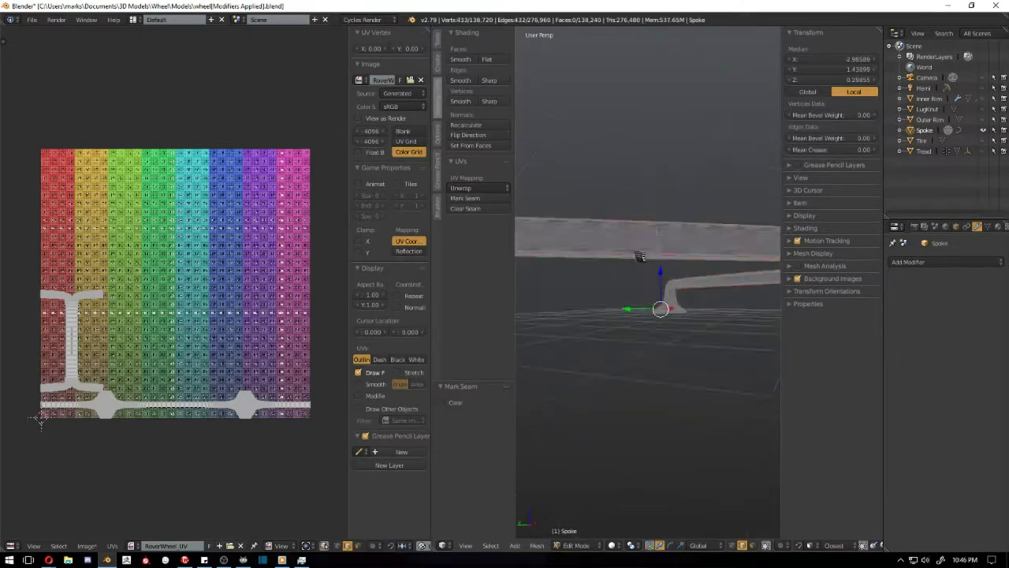
pyautogui.moveTo(639, 256); pyautogui.dragTo(645, 305, button='middle')
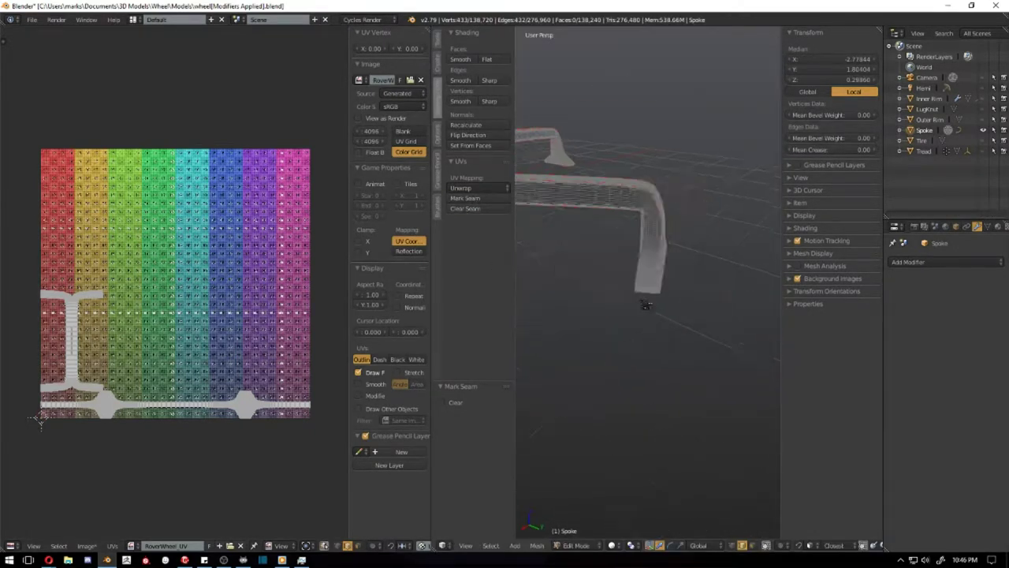
pyautogui.rightClick(645, 305)
pyautogui.press('KP_Decimal')
pyautogui.keyDown('alt'); pyautogui.rightClick(582, 408); pyautogui.keyUp('alt')
pyautogui.press('KP_Decimal')
pyautogui.moveTo(581, 408); pyautogui.dragTo(659, 360, button='middle')
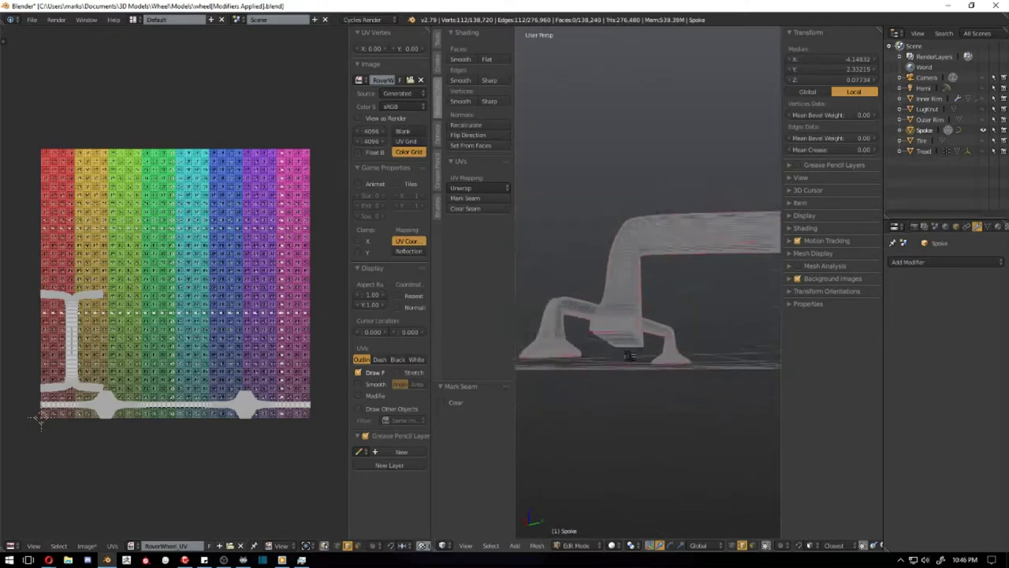
pyautogui.press('Home')
# Select all spoke geometry and unwrap it onto the colour-grid texture
pyautogui.press('a')
pyautogui.press('u')
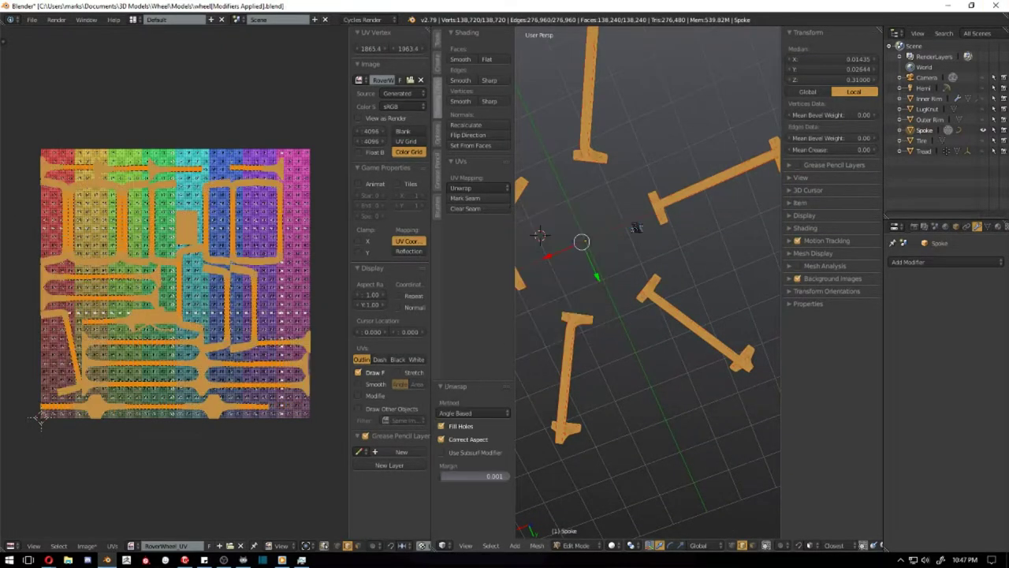
pyautogui.scroll(3, 292, 355)
pyautogui.scroll(2, 268, 359)
pyautogui.scroll(2, 252, 363)
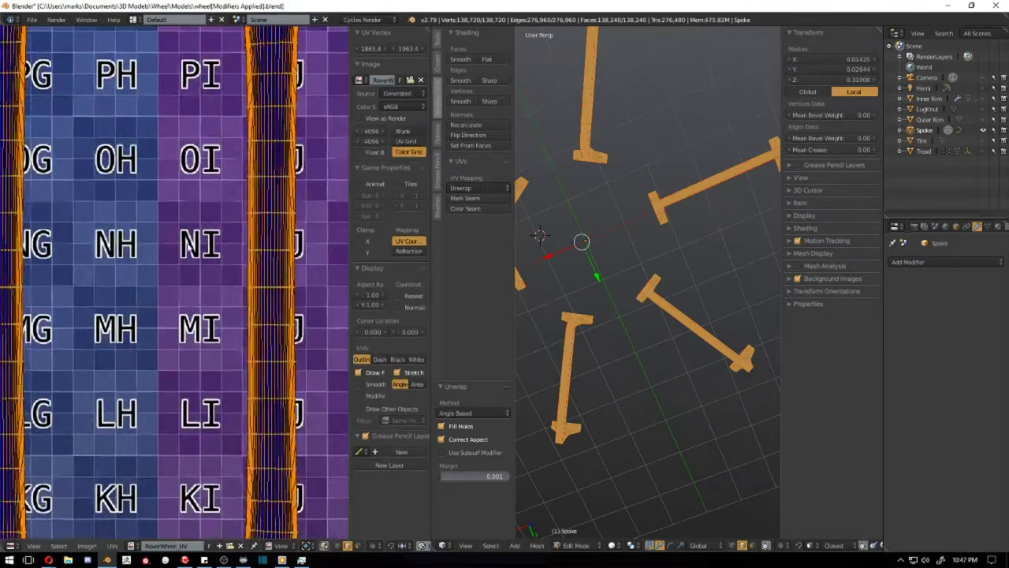
pyautogui.scroll(-3, 246, 366)
# Review the spoke UVs with dashed then solid outlines, and return to Object Mode
pyautogui.press('a')
pyautogui.scroll(-1, 386, 115)
pyautogui.click(380, 349)
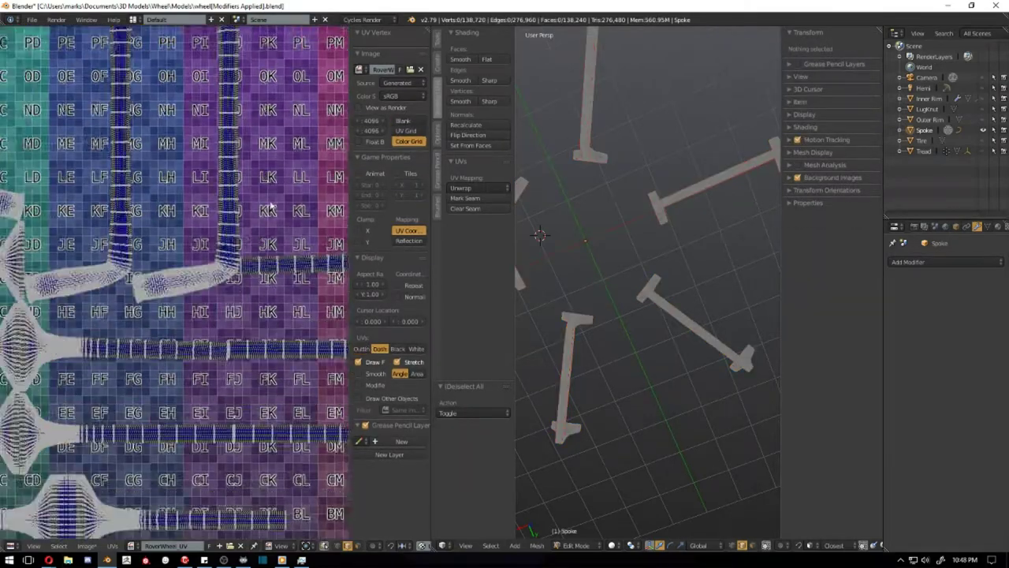
pyautogui.scroll(-5, 229, 197)
pyautogui.press('Home')
pyautogui.click(361, 348)
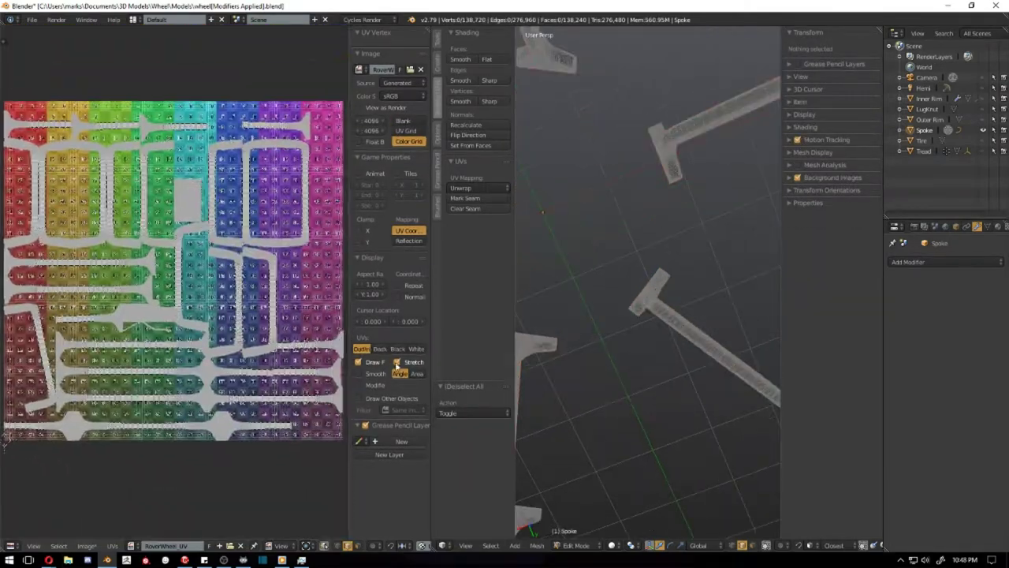
pyautogui.press('Tab')
pyautogui.moveTo(431, 283); pyautogui.dragTo(168, 283)
# Select the Outer Rim, enter Edit Mode, and mark its first edge loop as a seam
pyautogui.scroll(-5, 473, 261)
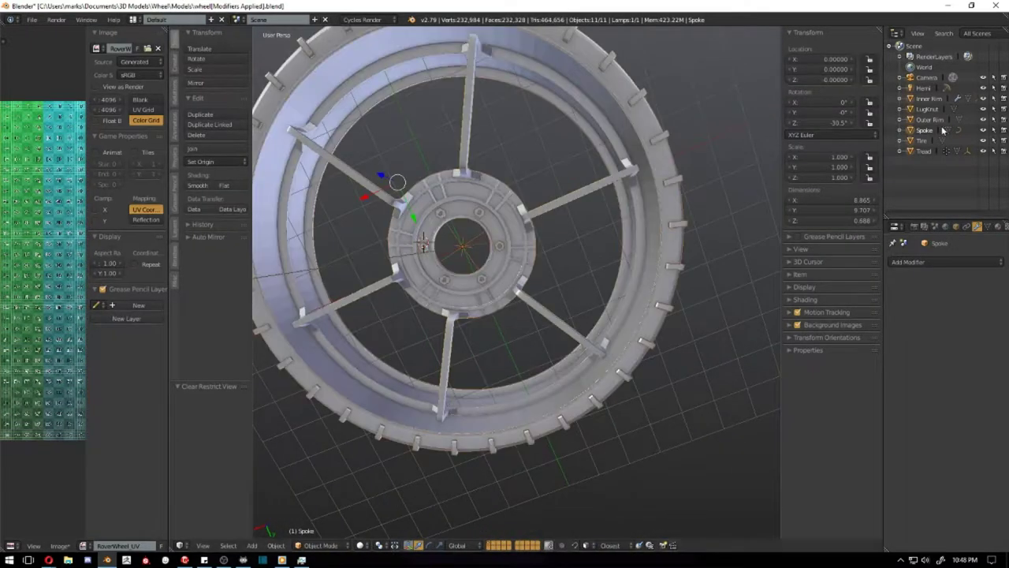
pyautogui.scroll(5, 593, 157)
pyautogui.rightClick(598, 180)
pyautogui.scroll(3, 599, 185)
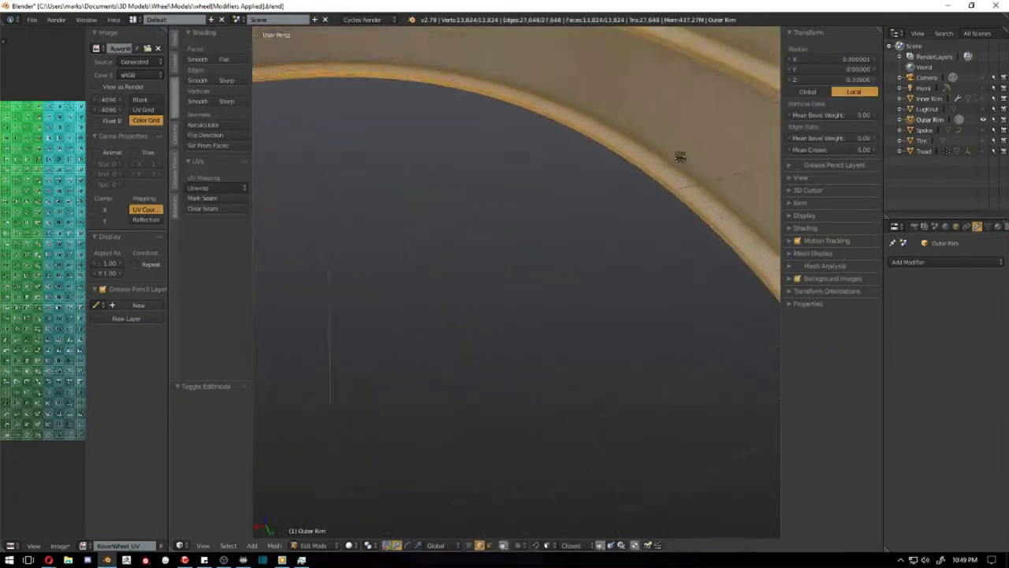
pyautogui.press('Tab')
pyautogui.moveTo(559, 256); pyautogui.dragTo(536, 288, button='middle')
pyautogui.moveTo(592, 316); pyautogui.dragTo(511, 283, button='middle')
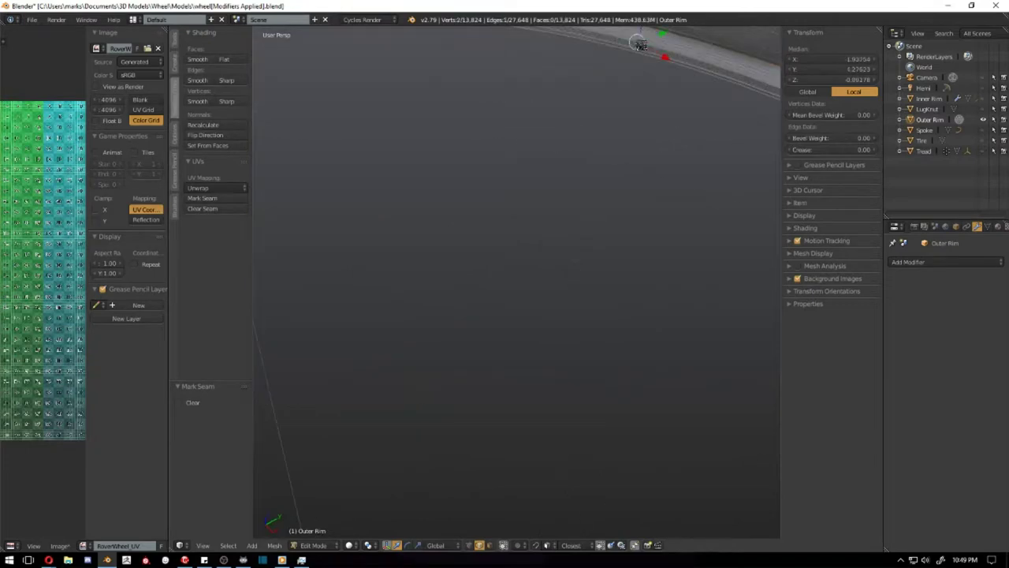
pyautogui.keyDown('alt'); pyautogui.rightClick(511, 284); pyautogui.keyUp('alt')
pyautogui.hotkey('ctrl', 'e')
pyautogui.click(511, 284)
# Mark two more full loops around the Outer Rim as seams
pyautogui.moveTo(372, 242)
pyautogui.mouseDown(button='middle')
pyautogui.moveTo(499, 379)
pyautogui.moveTo(520, 376)
pyautogui.mouseUp(button='middle')
pyautogui.keyDown('alt'); pyautogui.rightClick(498, 379); pyautogui.keyUp('alt')
pyautogui.click(192, 202)
pyautogui.moveTo(433, 171)
pyautogui.mouseDown(button='middle')
pyautogui.moveTo(450, 275)
pyautogui.moveTo(529, 237)
pyautogui.mouseUp(button='middle')
pyautogui.rightClick(529, 236)
pyautogui.press('KP_Decimal')
pyautogui.moveTo(450, 242)
pyautogui.mouseDown(button='middle')
pyautogui.moveTo(444, 405)
pyautogui.moveTo(584, 112)
pyautogui.moveTo(552, 236)
pyautogui.mouseUp(button='middle')
pyautogui.keyDown('alt'); pyautogui.rightClick(443, 405); pyautogui.keyUp('alt')
pyautogui.click(214, 198)
# Inspect another rim edge up close and clear the rim selection
pyautogui.rightClick(717, 333)
pyautogui.press('KP_Decimal')
pyautogui.moveTo(717, 333)
pyautogui.mouseDown(button='middle')
pyautogui.moveTo(466, 289)
pyautogui.moveTo(496, 347)
pyautogui.moveTo(333, 298)
pyautogui.mouseUp(button='middle')
pyautogui.scroll(-3, 507, 292)
pyautogui.scroll(5, 410, 290)
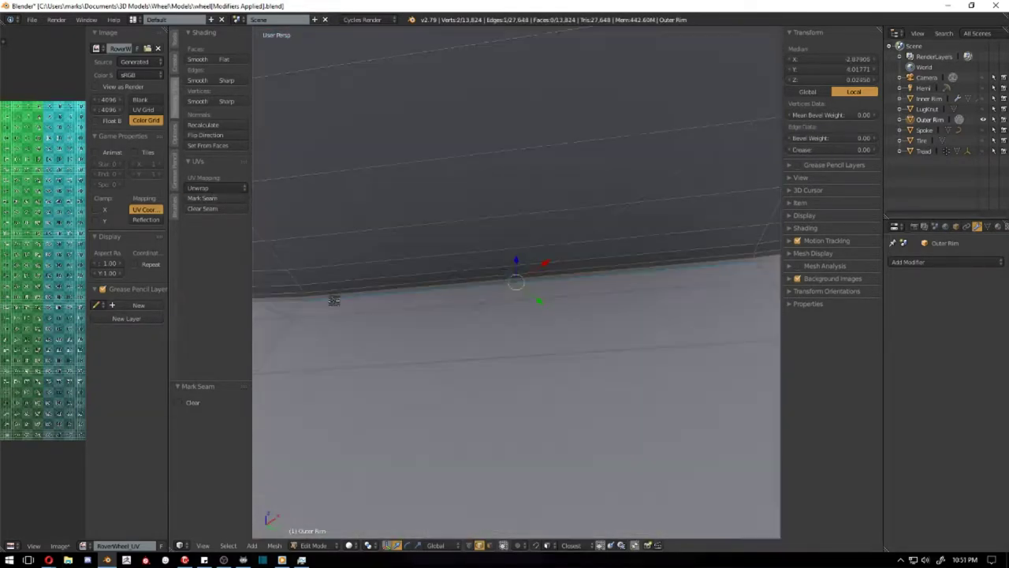
pyautogui.scroll(-3, 536, 284)
pyautogui.press('a')
# Select the whole Outer Rim and unwrap it onto the colour grid
pyautogui.scroll(-5, 556, 329)
pyautogui.moveTo(556, 329); pyautogui.dragTo(636, 371, button='middle')
pyautogui.scroll(3, 635, 371)
pyautogui.scroll(-3, 635, 371)
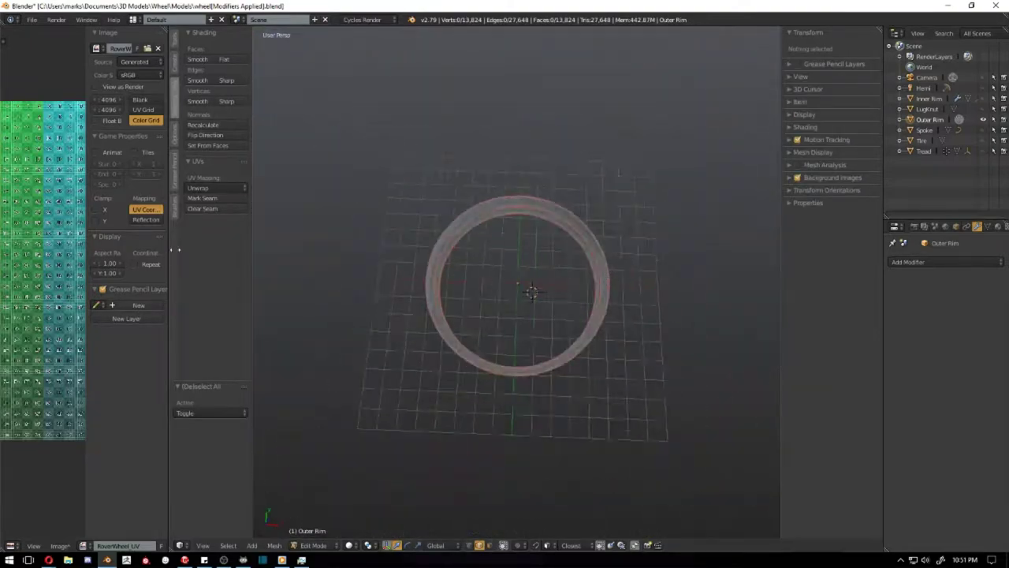
pyautogui.moveTo(169, 315); pyautogui.dragTo(442, 315)
pyautogui.press('a')
pyautogui.press('u')
pyautogui.click(678, 294)
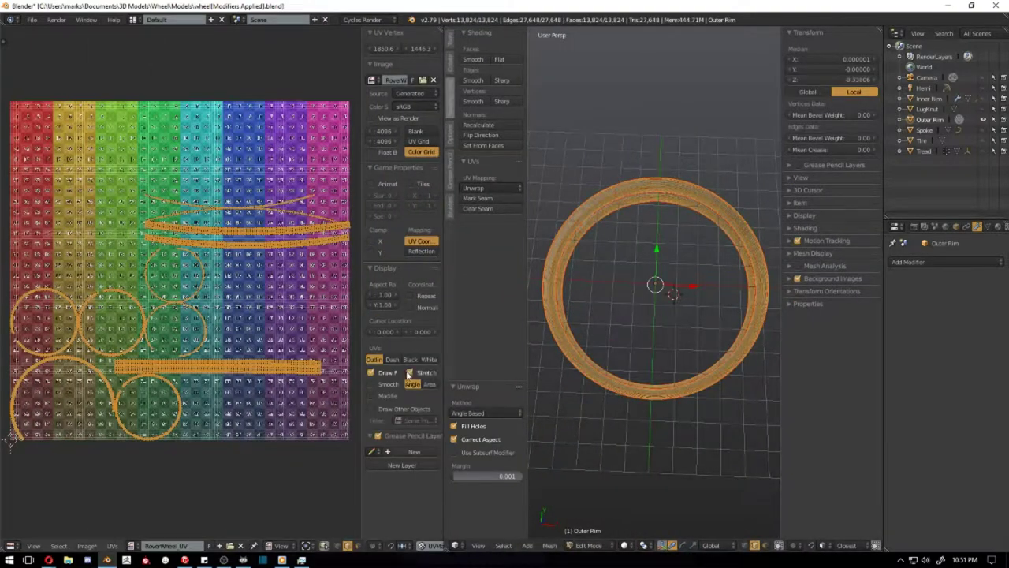
# Show the rim's UV outlines as dashes and leave Edit Mode
pyautogui.scroll(5, 180, 268)
pyautogui.scroll(-3, 140, 175)
pyautogui.scroll(-2, 139, 176)
pyautogui.click(392, 358)
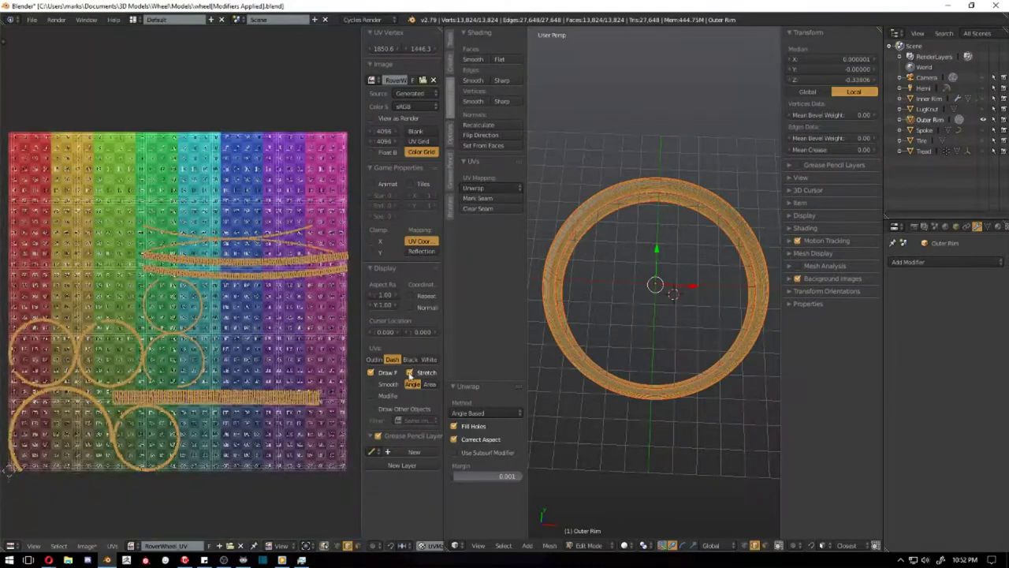
pyautogui.press('Tab')
# Select the Tire, hide all other objects, and enter Edit Mode on it
pyautogui.click(922, 140)
pyautogui.scroll(3, 716, 190)
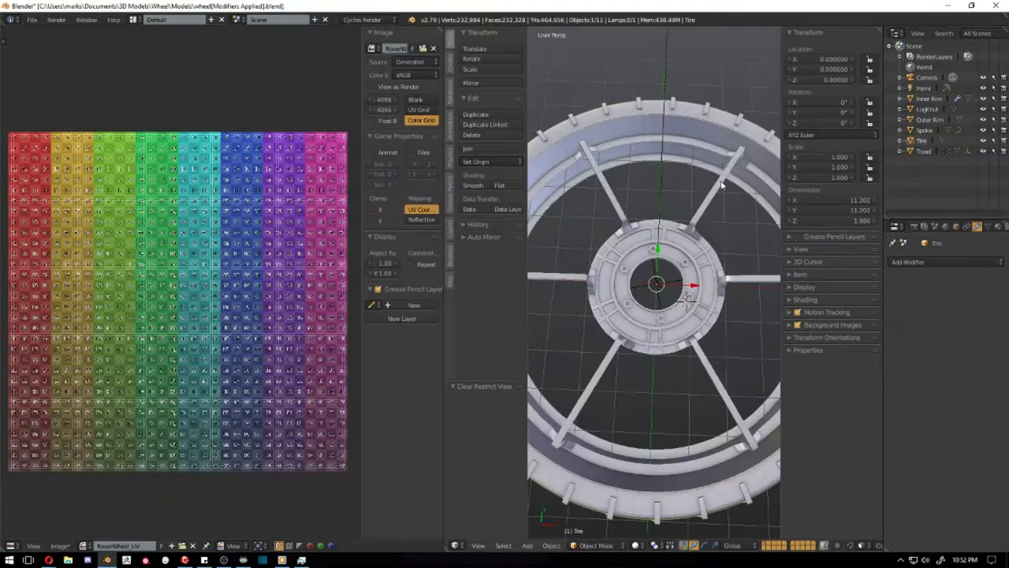
pyautogui.hotkey('shift', 'h')
pyautogui.scroll(4, 627, 133)
pyautogui.press('Tab')
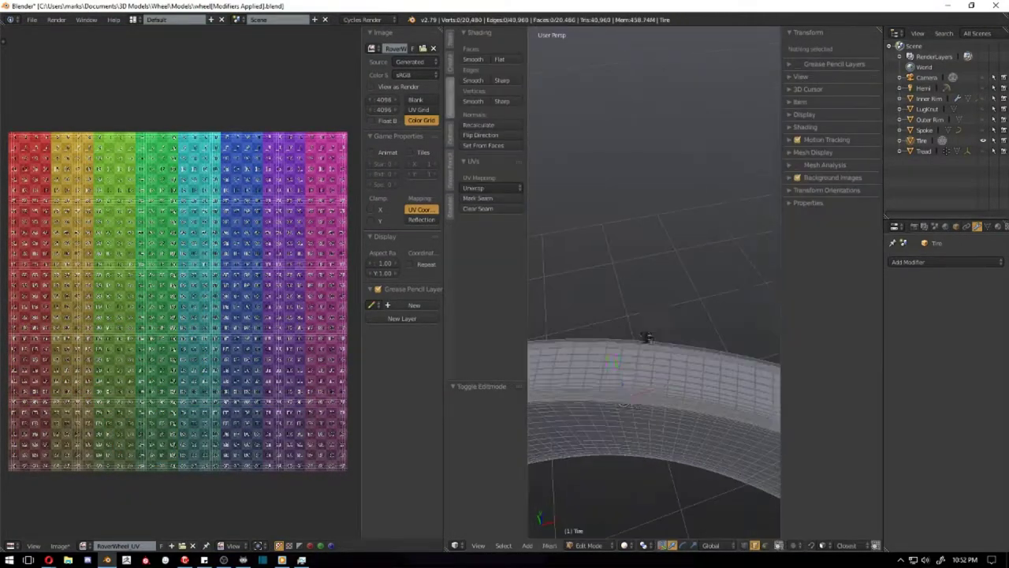
pyautogui.scroll(-3, 644, 338)
pyautogui.scroll(-2, 680, 173)
# Mark an edge loop on the tire tread as a seam
pyautogui.moveTo(598, 199); pyautogui.dragTo(654, 276, button='middle')
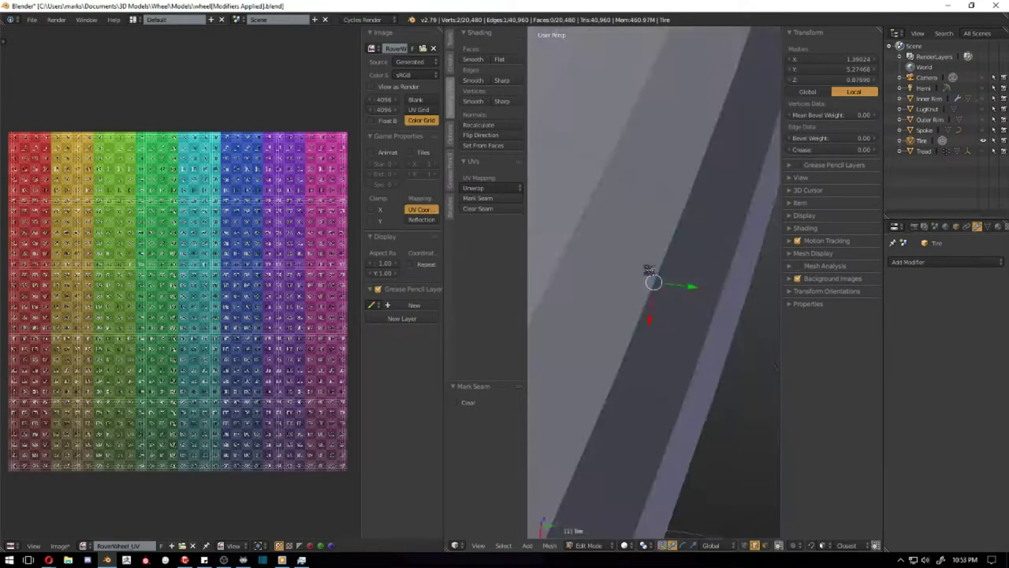
pyautogui.moveTo(444, 315); pyautogui.dragTo(111, 315)
pyautogui.scroll(-3, 596, 316)
pyautogui.scroll(3, 418, 289)
pyautogui.keyDown('alt'); pyautogui.click(430, 209); pyautogui.keyUp('alt')
pyautogui.click(150, 200)
pyautogui.moveTo(441, 331); pyautogui.dragTo(421, 374, button='middle')
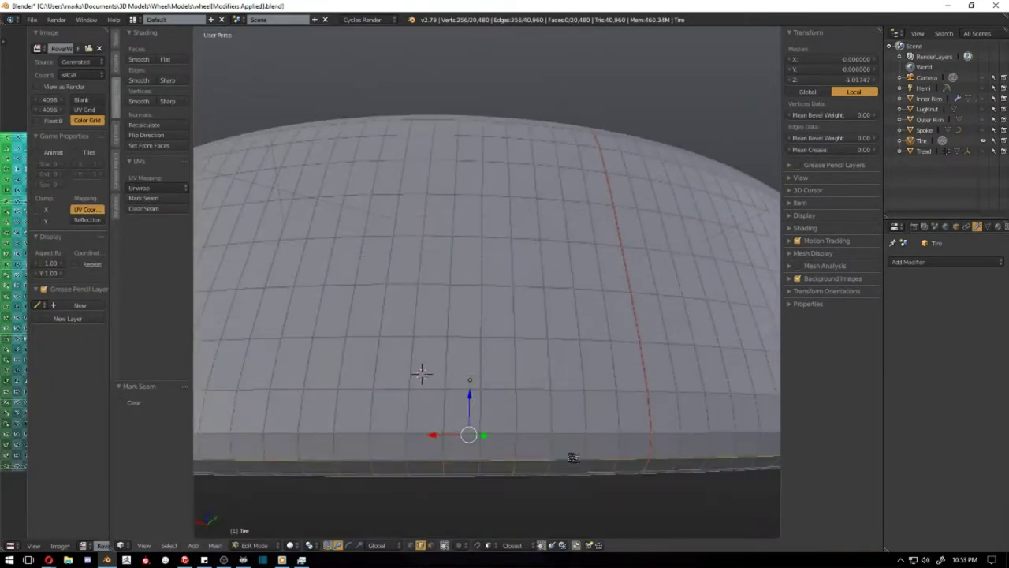
pyautogui.moveTo(573, 457)
pyautogui.mouseDown(button='middle')
pyautogui.moveTo(541, 300)
pyautogui.moveTo(557, 221)
pyautogui.moveTo(549, 354)
pyautogui.moveTo(605, 405)
pyautogui.mouseUp(button='middle')
# Select the whole tire, unwrap it onto the colour grid, and return to Object Mode
pyautogui.press('a')
pyautogui.moveTo(112, 315); pyautogui.dragTo(432, 315)
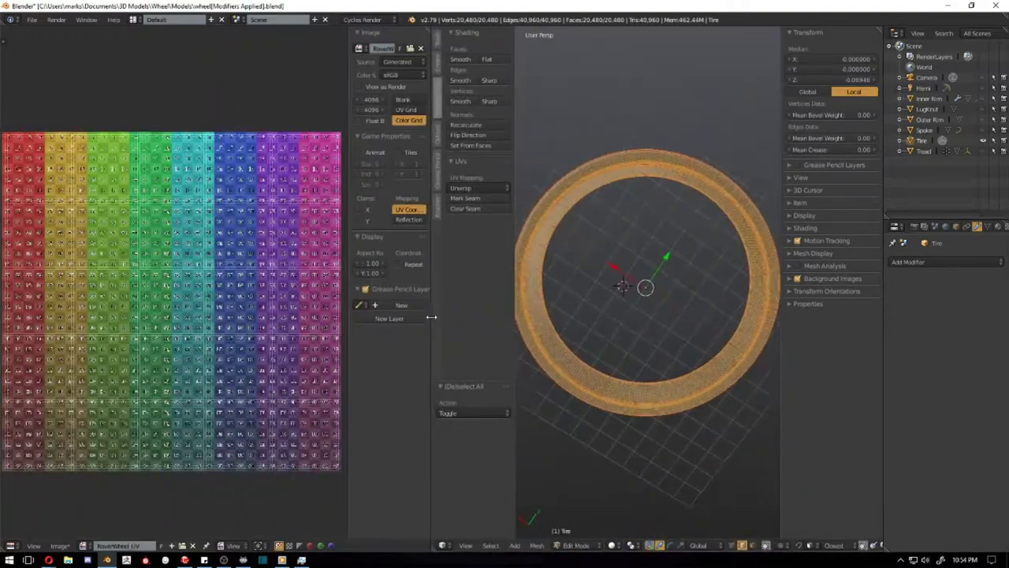
pyautogui.press('u')
pyautogui.press('Return')
pyautogui.scroll(3, 173, 284)
pyautogui.scroll(3, 173, 284)
pyautogui.scroll(-3, 188, 282)
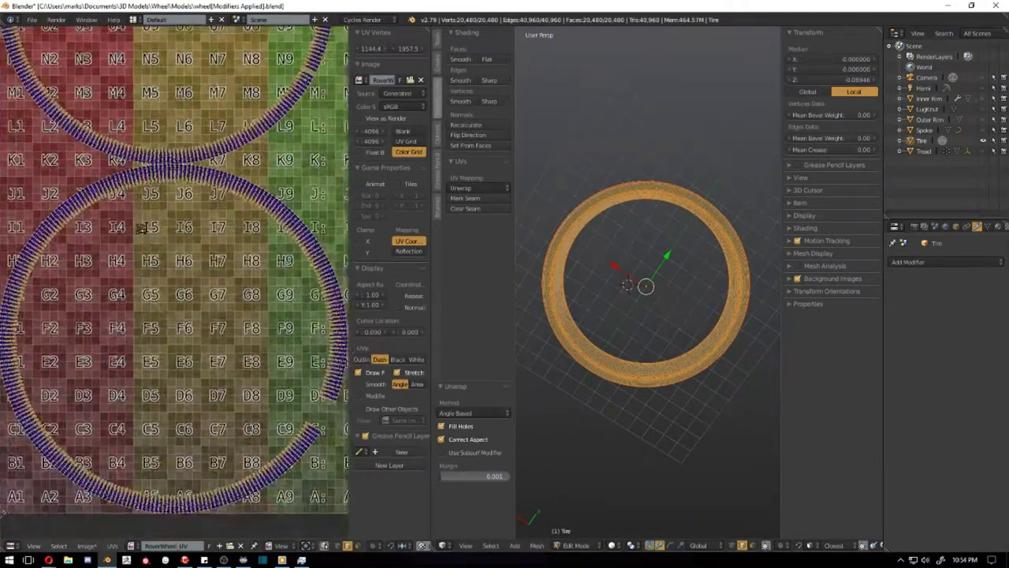
pyautogui.scroll(-3, 187, 282)
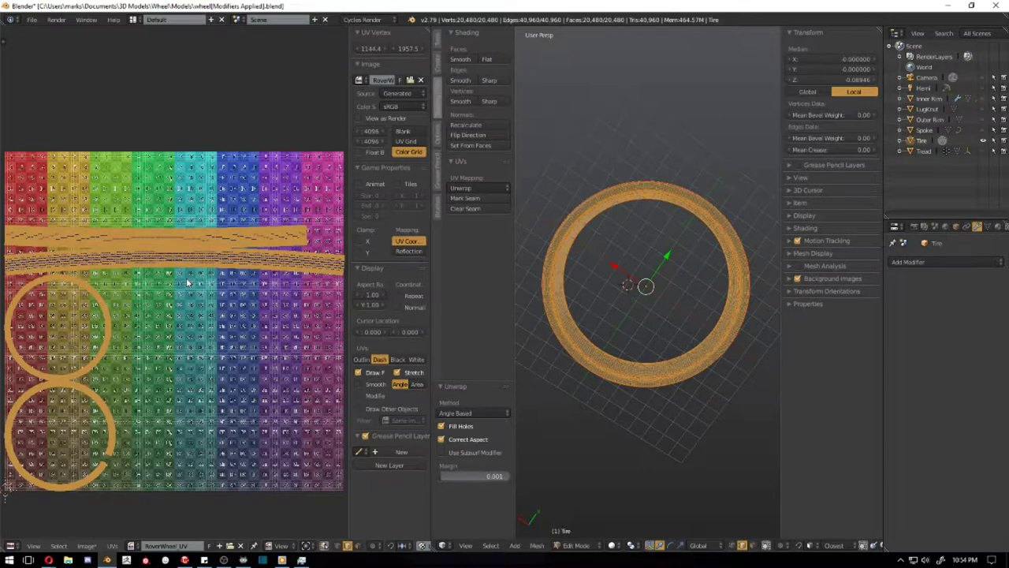
pyautogui.press('Tab')
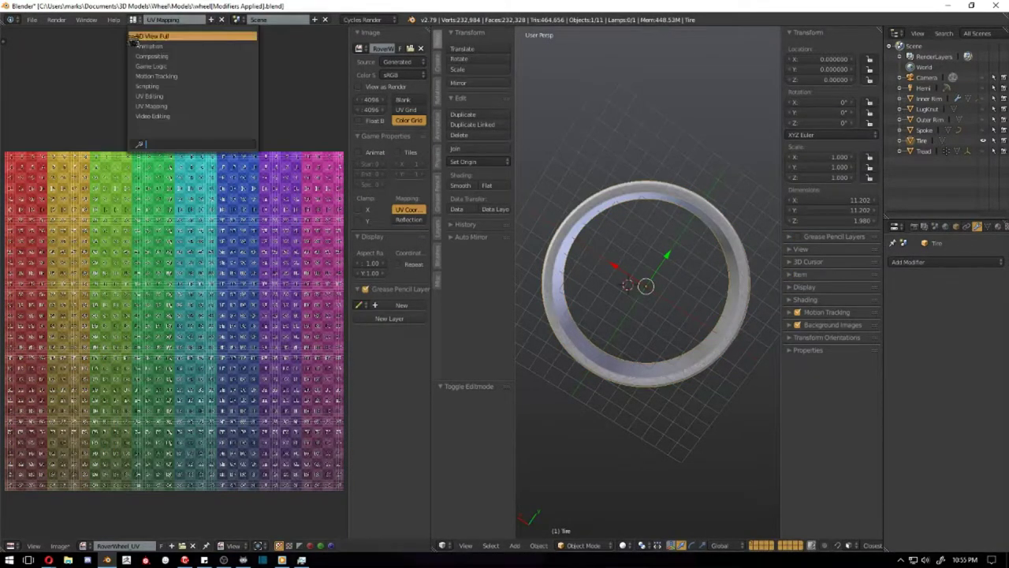
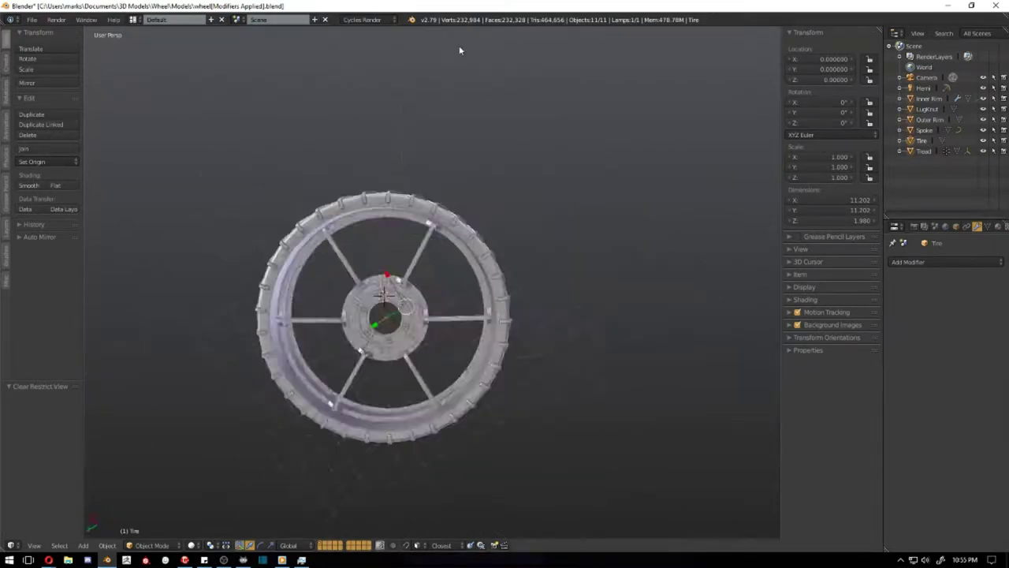
# Isolate the tread mesh and delete all but one tread piece
pyautogui.moveTo(643, 302)
pyautogui.mouseDown(button='middle')
pyautogui.moveTo(628, 275)
pyautogui.moveTo(318, 228)
pyautogui.mouseUp(button='middle')
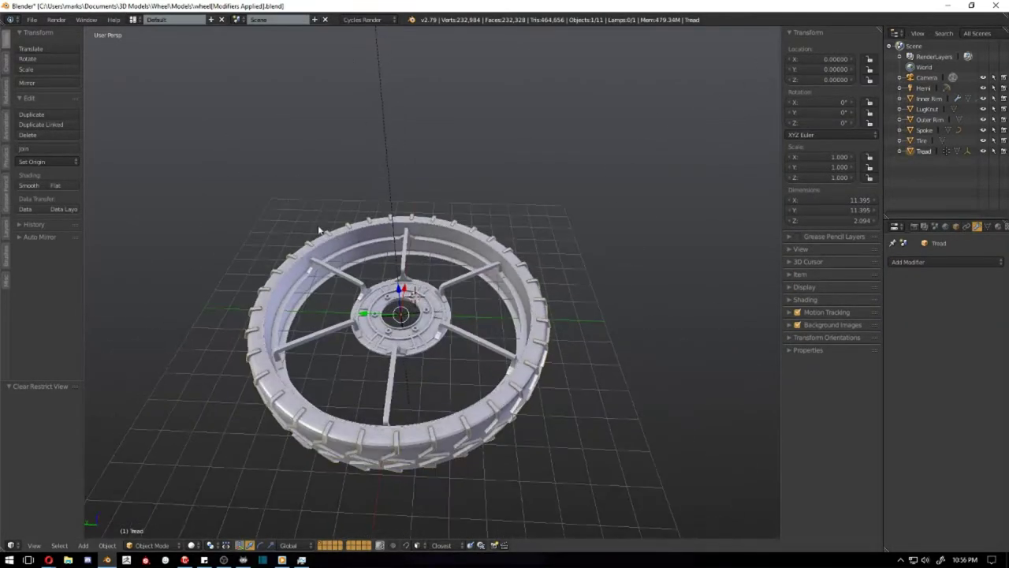
pyautogui.moveTo(689, 234); pyautogui.dragTo(596, 258, button='middle')
pyautogui.hotkey('shift', 'h')
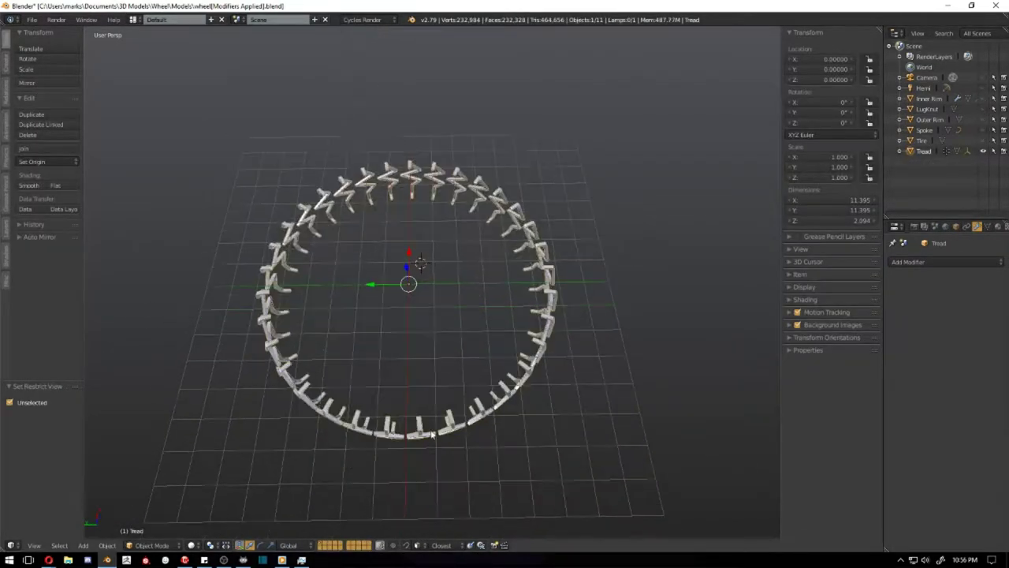
pyautogui.press('Tab')
pyautogui.press('x')
pyautogui.click(610, 394)
pyautogui.press('b')
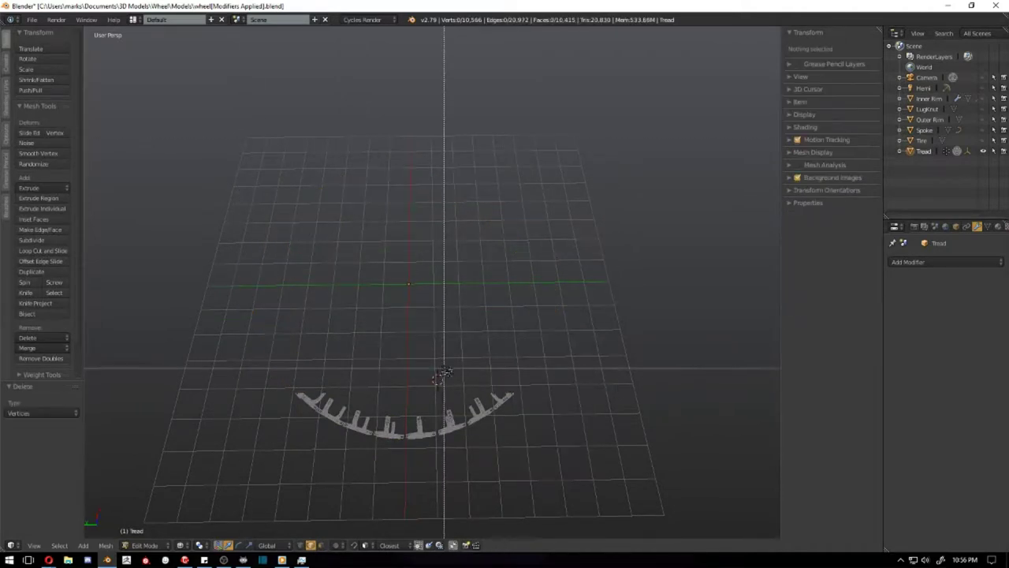
pyautogui.press('Delete')
# Mark the selected edges of the remaining tread piece as UV seams
pyautogui.scroll(5, 520, 324)
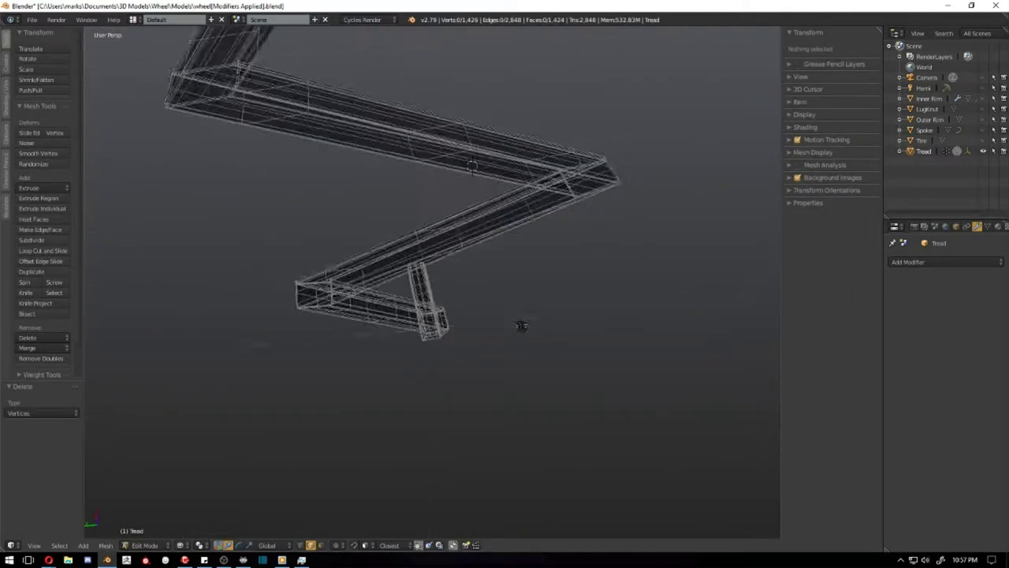
pyautogui.moveTo(520, 324); pyautogui.dragTo(453, 214, button='middle')
pyautogui.scroll(5, 555, 254)
pyautogui.scroll(-10, 407, 248)
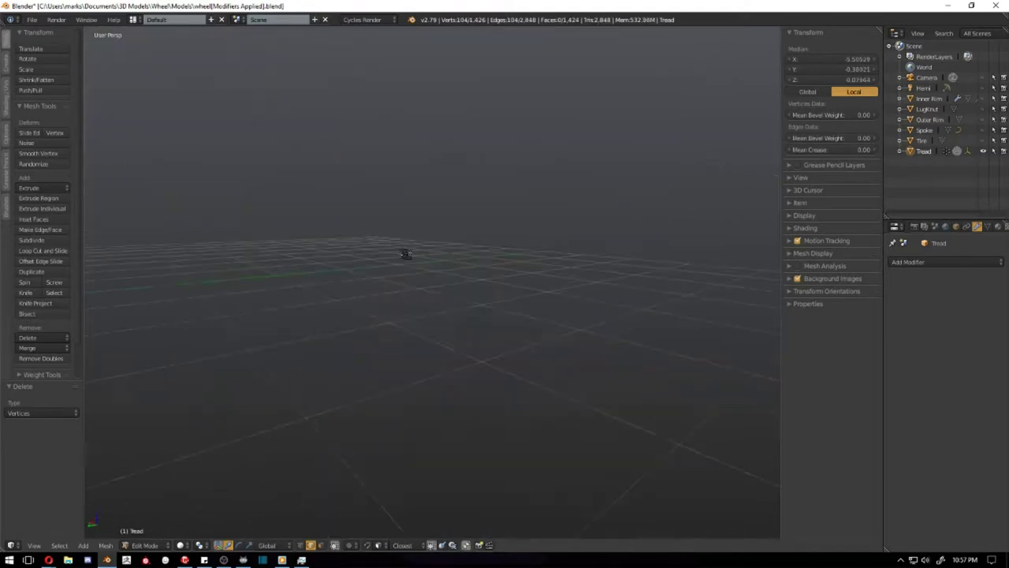
pyautogui.click(5, 142)
pyautogui.click(36, 198)
pyautogui.scroll(4, 410, 276)
pyautogui.moveTo(409, 276); pyautogui.dragTo(475, 315, button='middle')
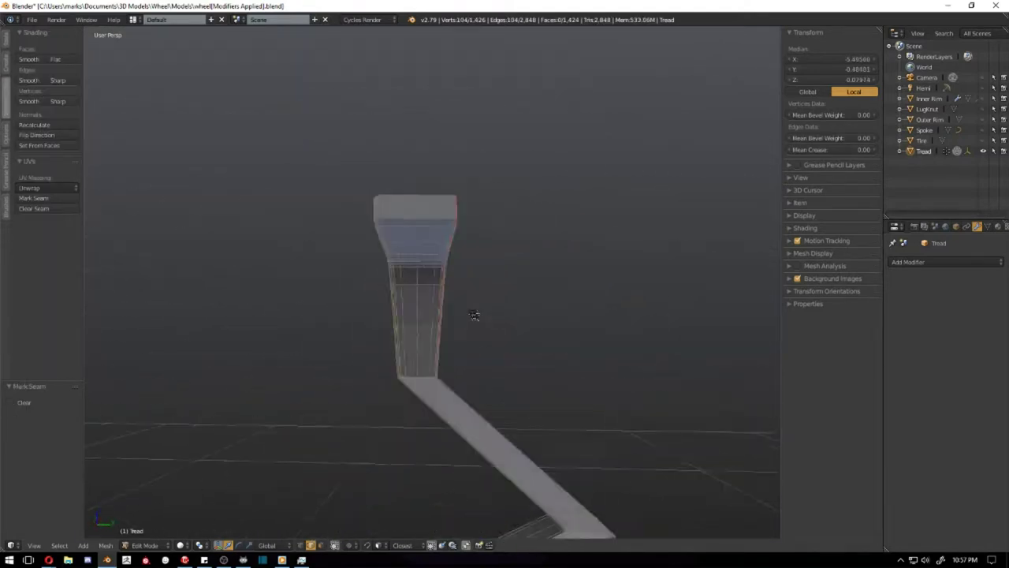
pyautogui.scroll(5, 363, 220)
# Refine the seam edge selection around the zigzag piece, including its bottom block
pyautogui.rightClick(363, 220)
pyautogui.scroll(-3, 536, 291)
pyautogui.keyDown('ctrl'); pyautogui.rightClick(241, 279); pyautogui.keyUp('ctrl')
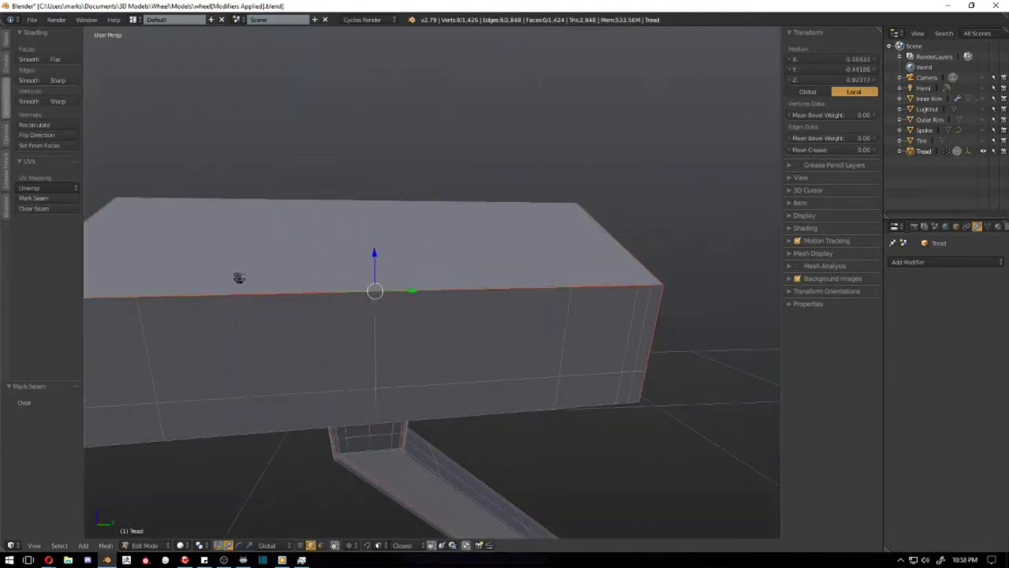
pyautogui.scroll(-8, 241, 279)
pyautogui.moveTo(241, 279); pyautogui.dragTo(494, 340, button='middle')
pyautogui.scroll(12, 494, 340)
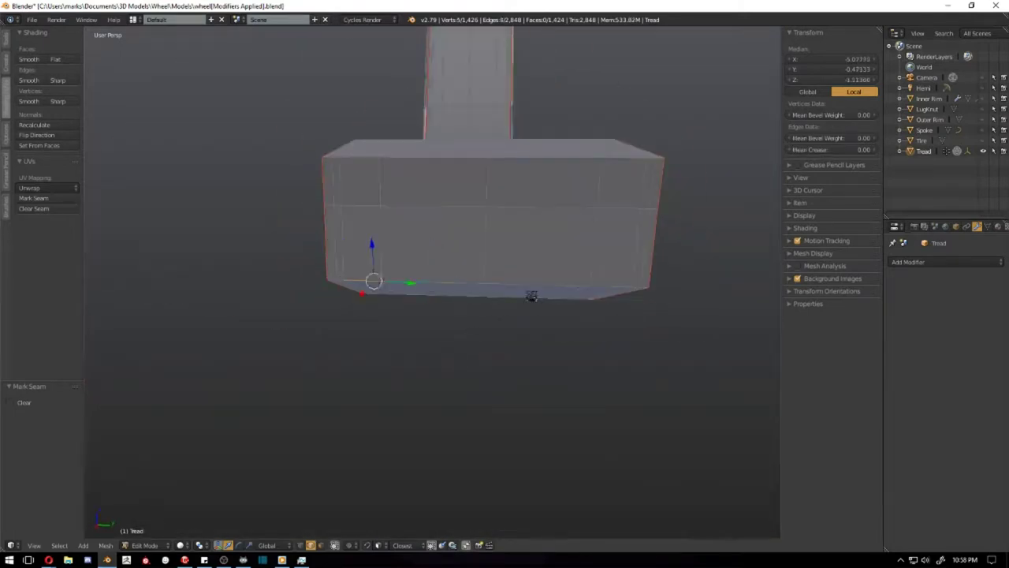
pyautogui.moveTo(689, 328); pyautogui.dragTo(284, 281, button='middle')
pyautogui.keyDown('shift'); pyautogui.rightClick(284, 281); pyautogui.keyUp('shift')
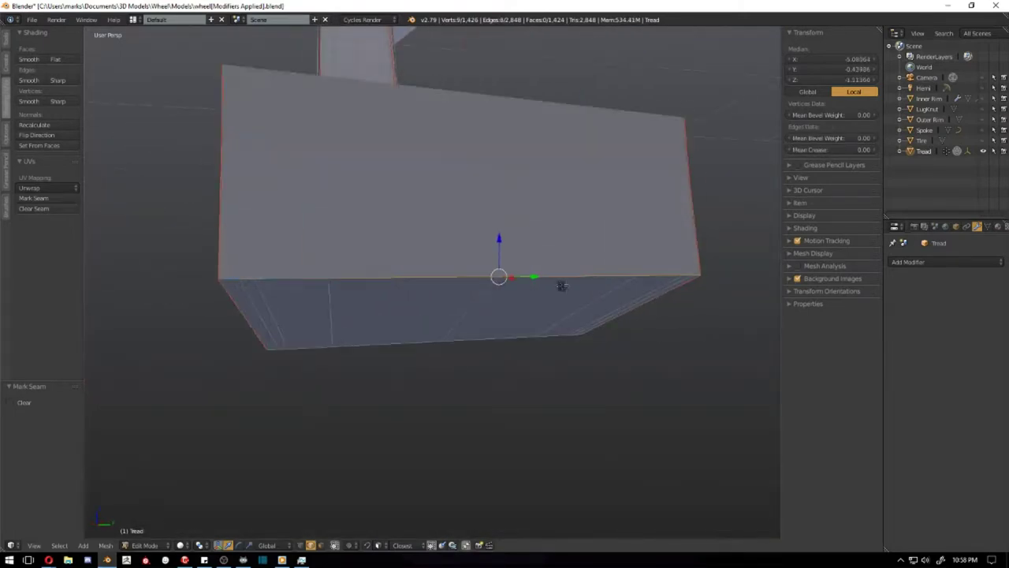
pyautogui.scroll(-5, 574, 281)
pyautogui.scroll(-4, 603, 237)
pyautogui.moveTo(604, 237); pyautogui.dragTo(350, 219, button='middle')
# Select the whole tread piece and unwrap it in the UV Editing workspace
pyautogui.press('a')
pyautogui.click(162, 19)
pyautogui.click(150, 105)
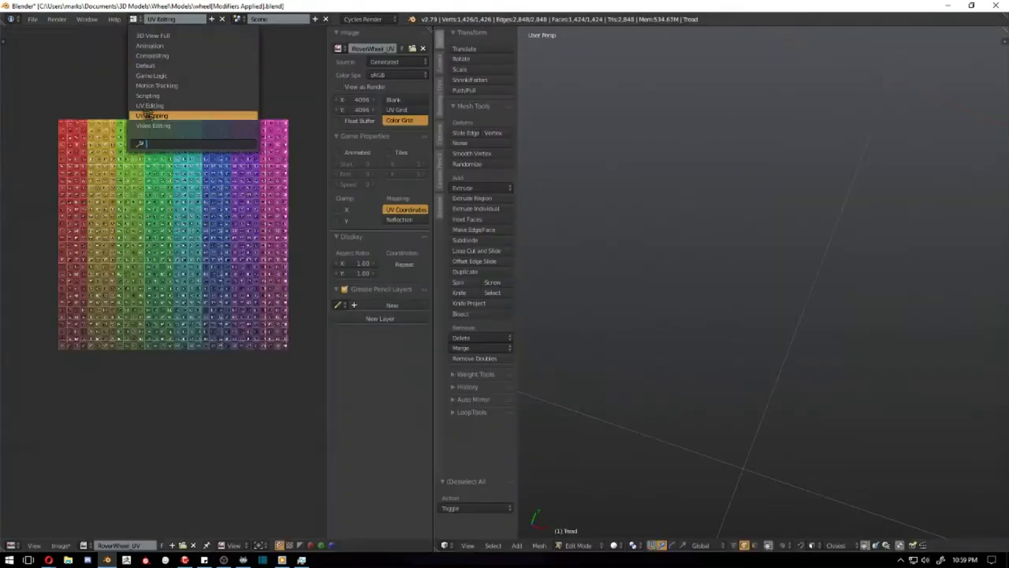
pyautogui.press('u')
pyautogui.click(676, 225)
pyautogui.scroll(3, 123, 222)
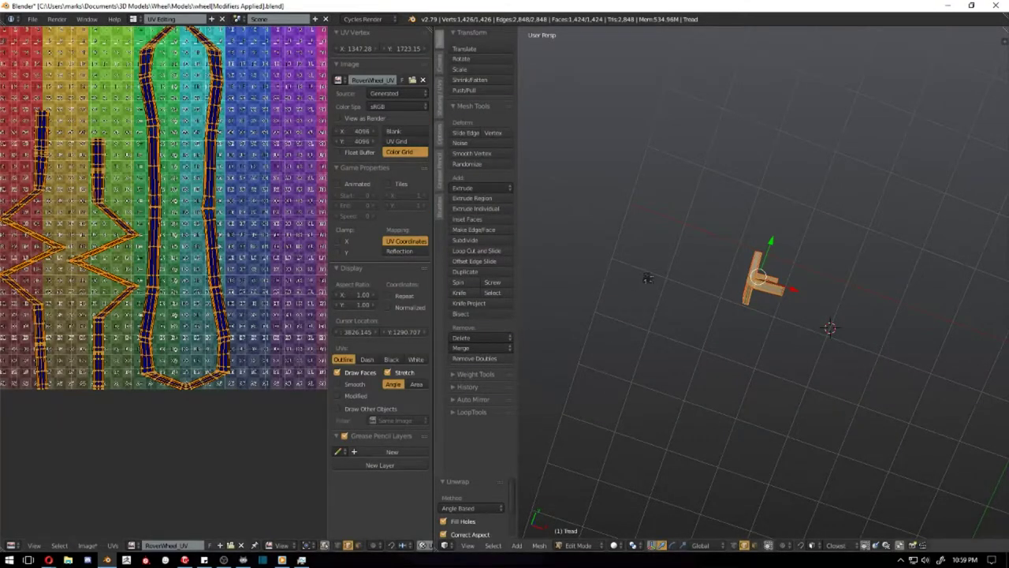
pyautogui.scroll(5, 197, 316)
pyautogui.scroll(-5, 165, 205)
pyautogui.scroll(-2, 166, 205)
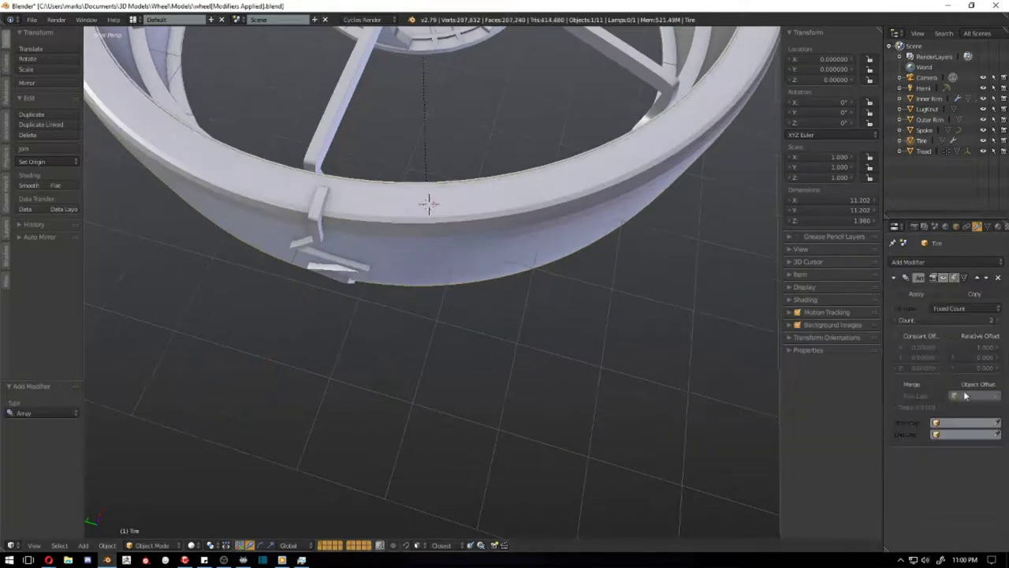
pyautogui.scroll(5, 707, 299)
pyautogui.scroll(-1, 637, 271)
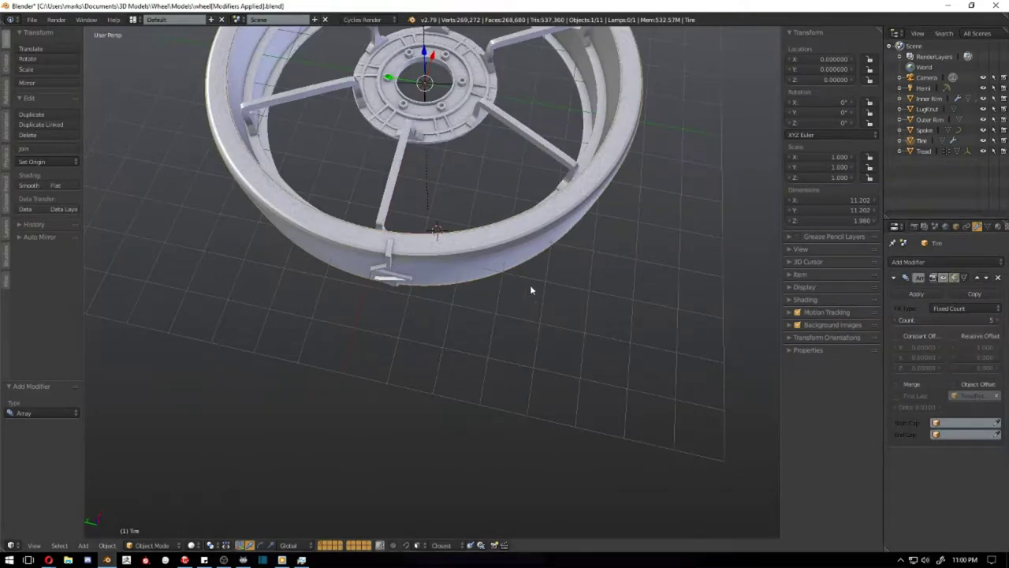
# Array the tread piece around the tyre, building up to 33 copies
pyautogui.press('h')
pyautogui.hotkey('alt', 'h')
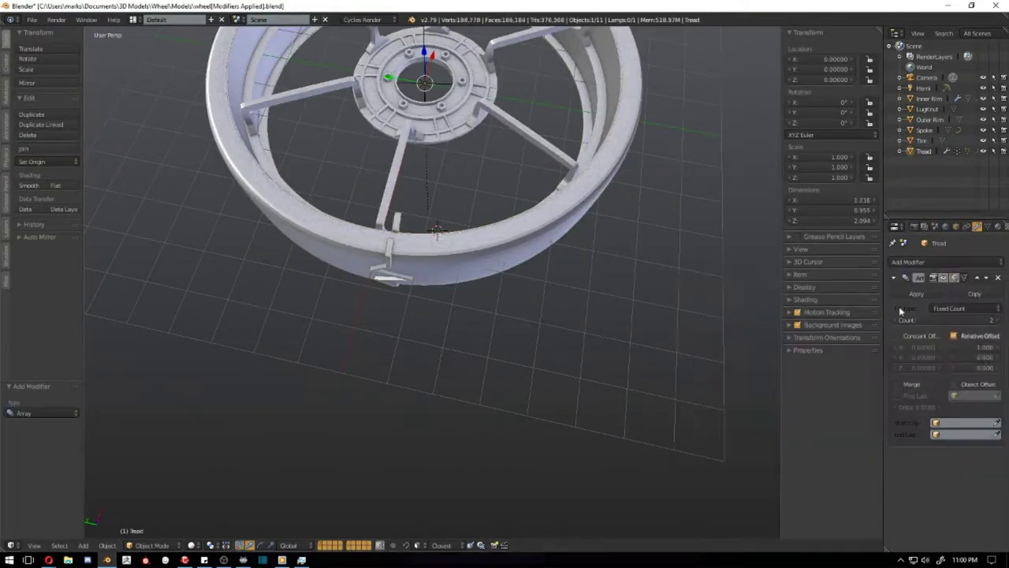
pyautogui.click(997, 320)
pyautogui.click(997, 320)
pyautogui.scroll(-5, 507, 251)
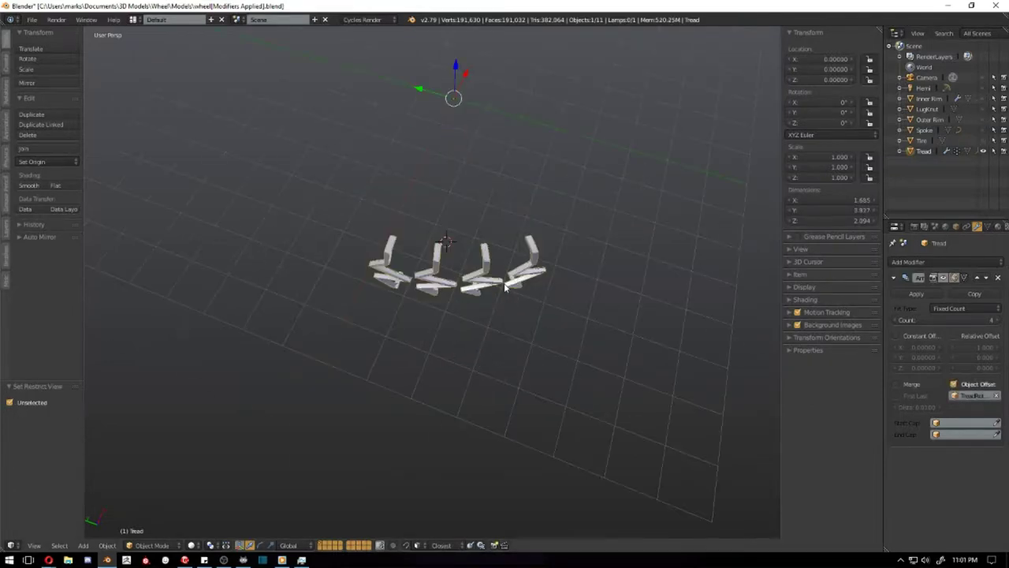
pyautogui.hotkey('alt', 'h')
pyautogui.moveTo(546, 264); pyautogui.dragTo(537, 290, button='middle')
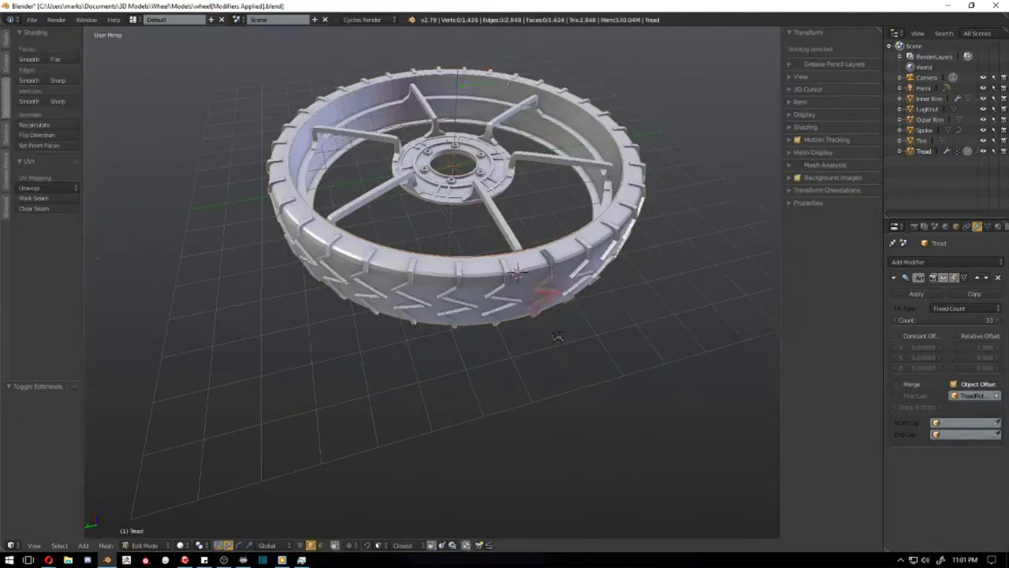
# Apply the array and save over the wheel file
pyautogui.hotkey('ctrl', 'a')
pyautogui.moveTo(694, 204); pyautogui.dragTo(660, 222, button='middle')
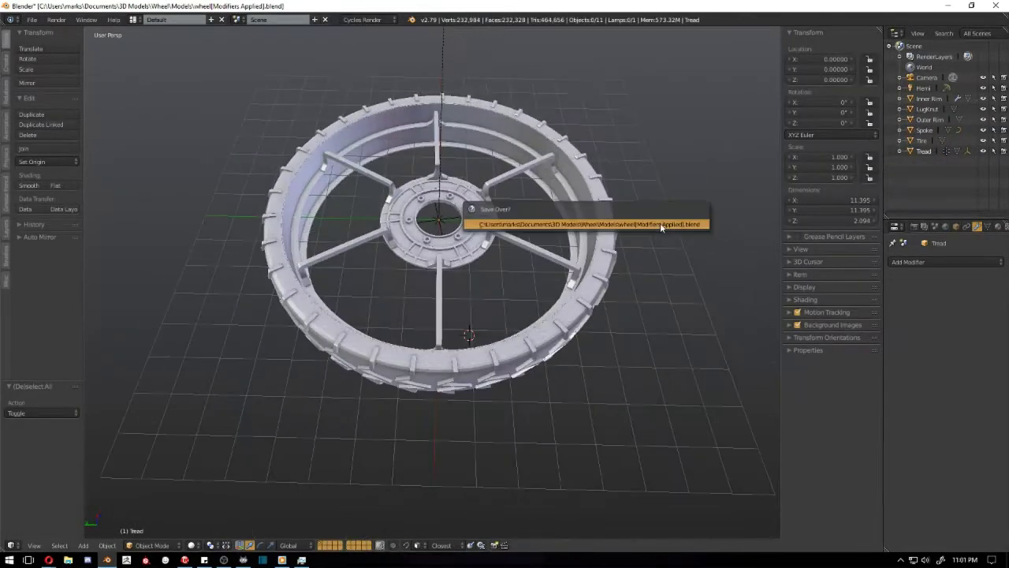
pyautogui.click(914, 227)
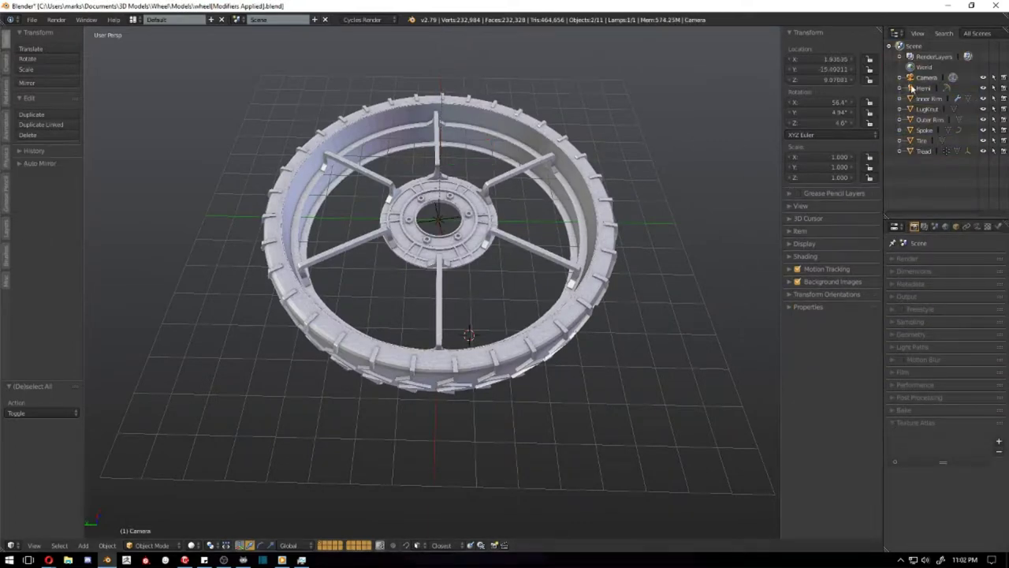
# Isolate the wheel parts in local view and switch to the UV Editing workspace
pyautogui.press('KP_Divide')
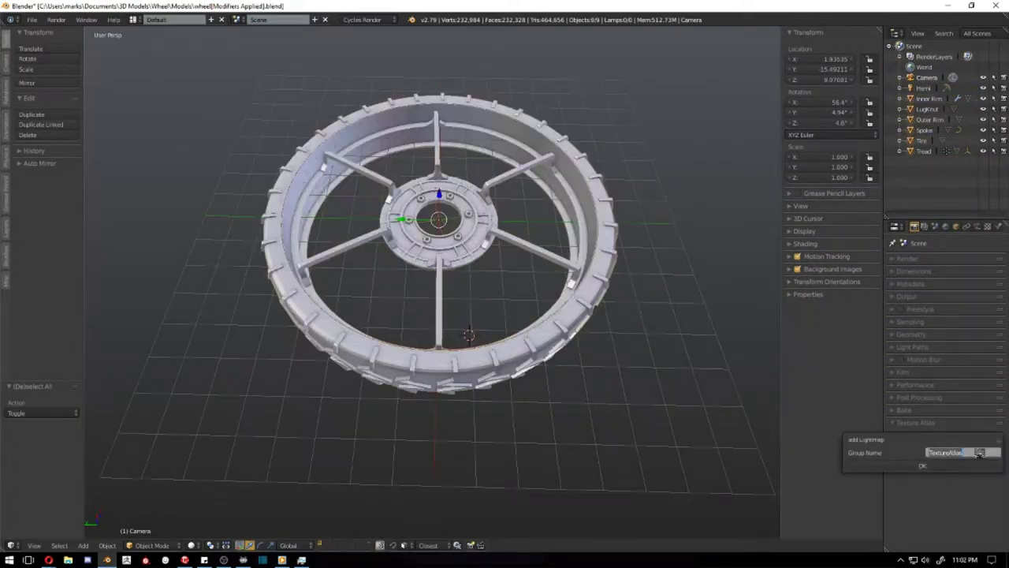
pyautogui.click(158, 19)
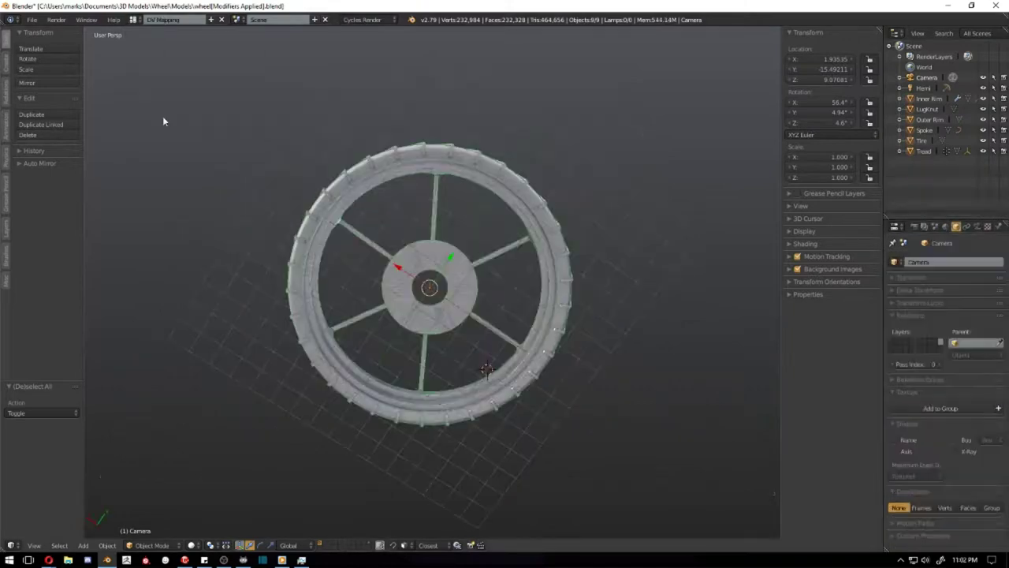
pyautogui.click(162, 118)
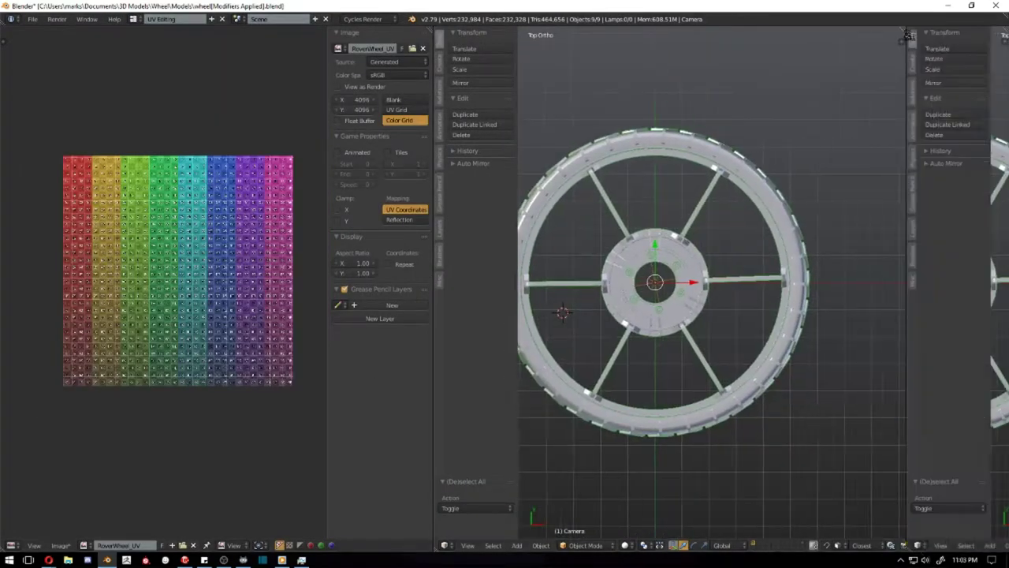
pyautogui.keyDown('ctrl'); pyautogui.click(915, 149); pyautogui.keyUp('ctrl')
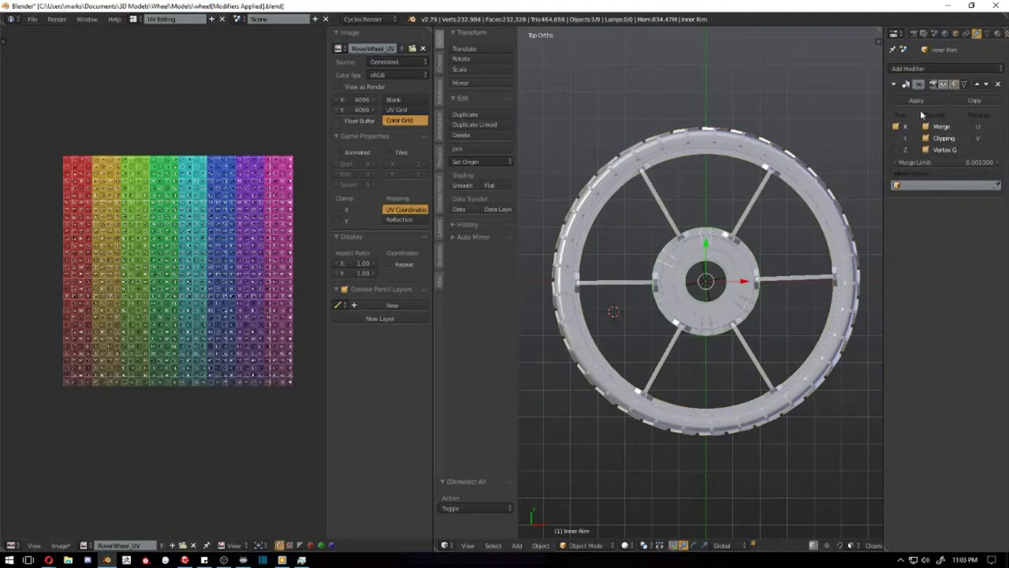
# Edit the merged wheel mesh, then finish the manual unwrap into the Rover Wheel atlas
pyautogui.press('Tab')
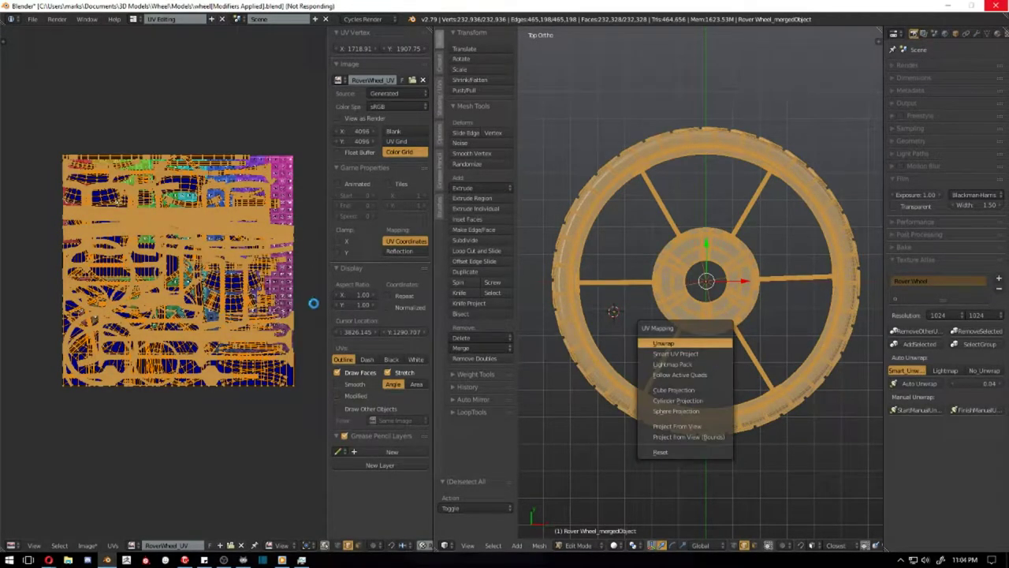
pyautogui.scroll(5, 271, 289)
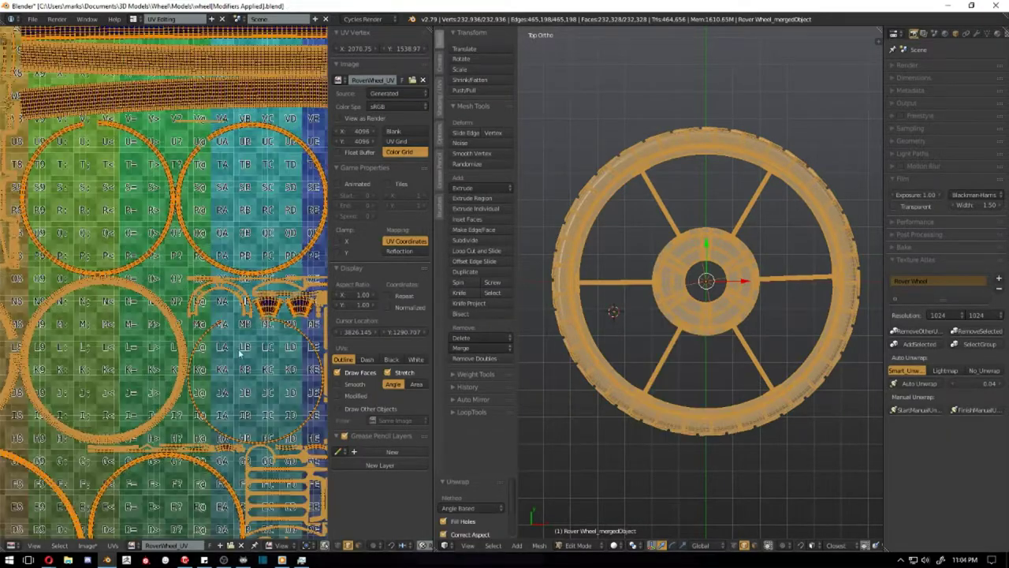
pyautogui.rightClick(268, 306)
pyautogui.press('l')
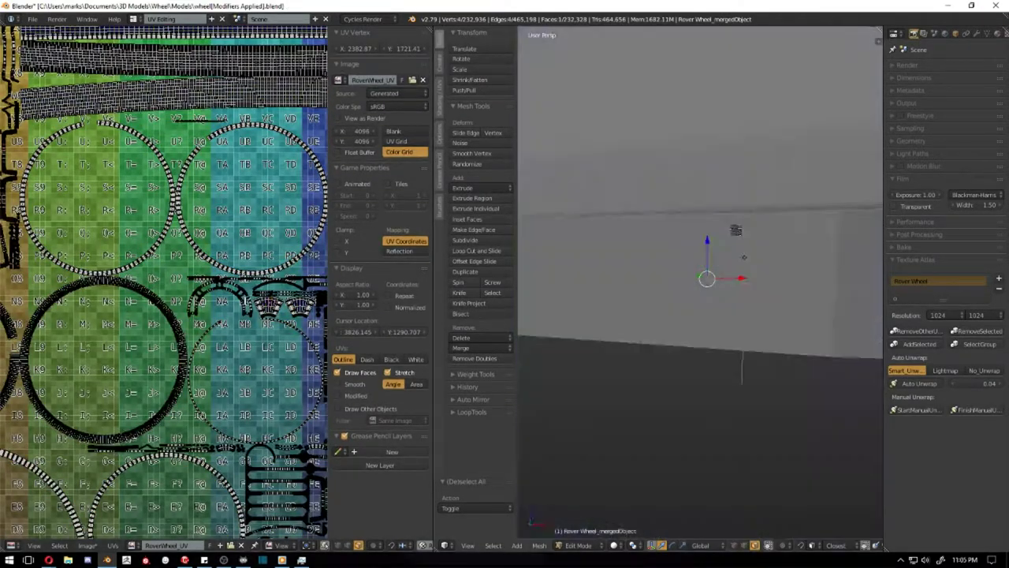
pyautogui.moveTo(694, 308); pyautogui.dragTo(636, 318, button='middle')
pyautogui.scroll(5, 636, 318)
pyautogui.scroll(-8, 636, 317)
pyautogui.rightClick(582, 144)
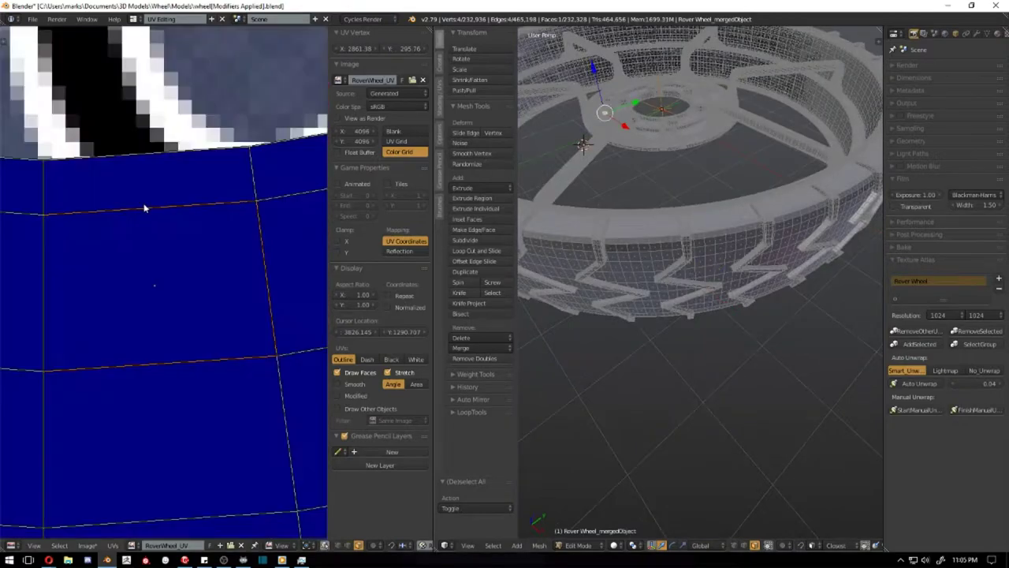
pyautogui.scroll(-3, 197, 355)
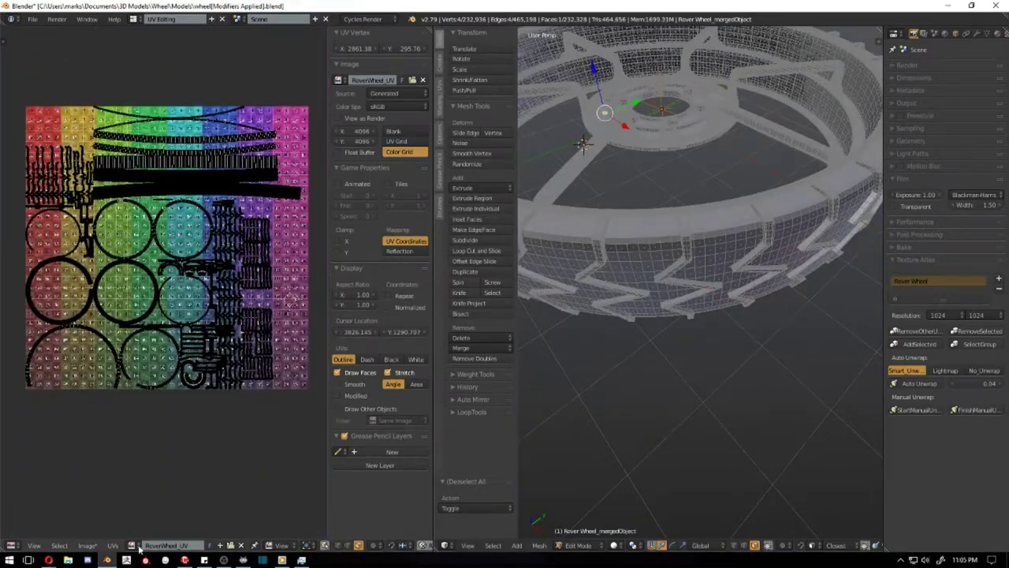
pyautogui.click(994, 410)
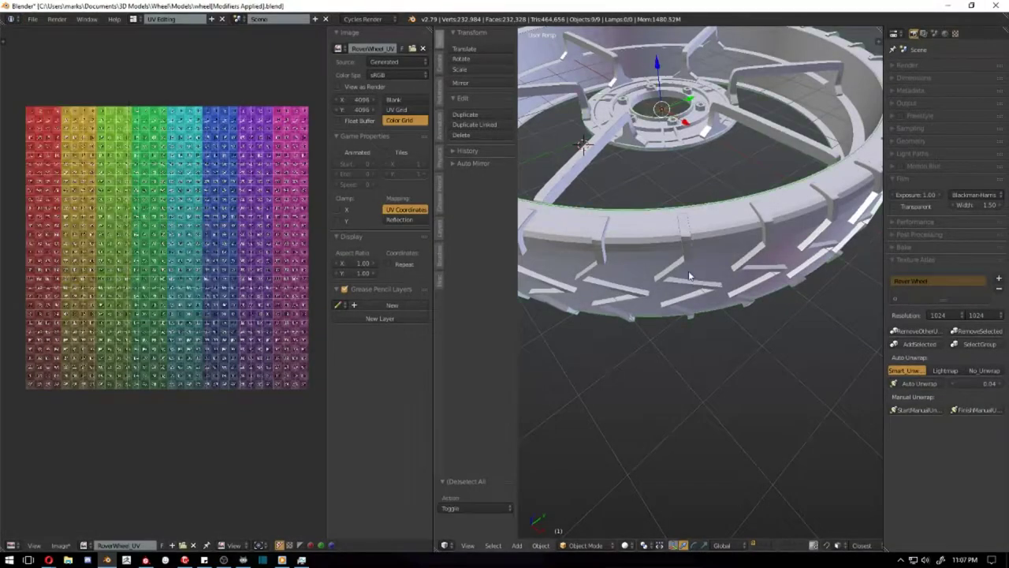
# Export the wheel as FBX, save the project as MarsRoverWheel, and select Inner Rim
pyautogui.click(31, 19)
pyautogui.click(236, 258)
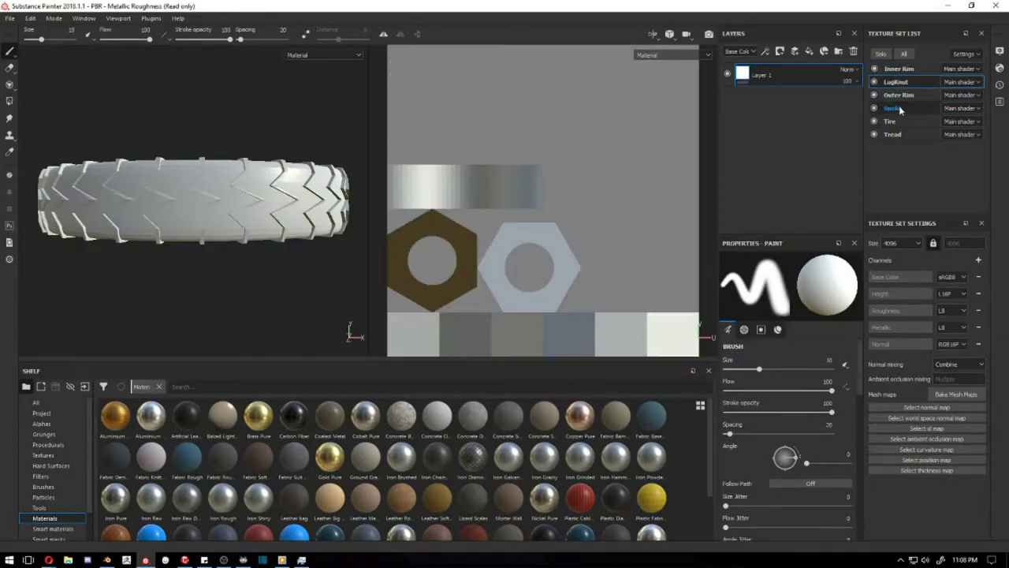
pyautogui.click(9, 18)
pyautogui.click(32, 105)
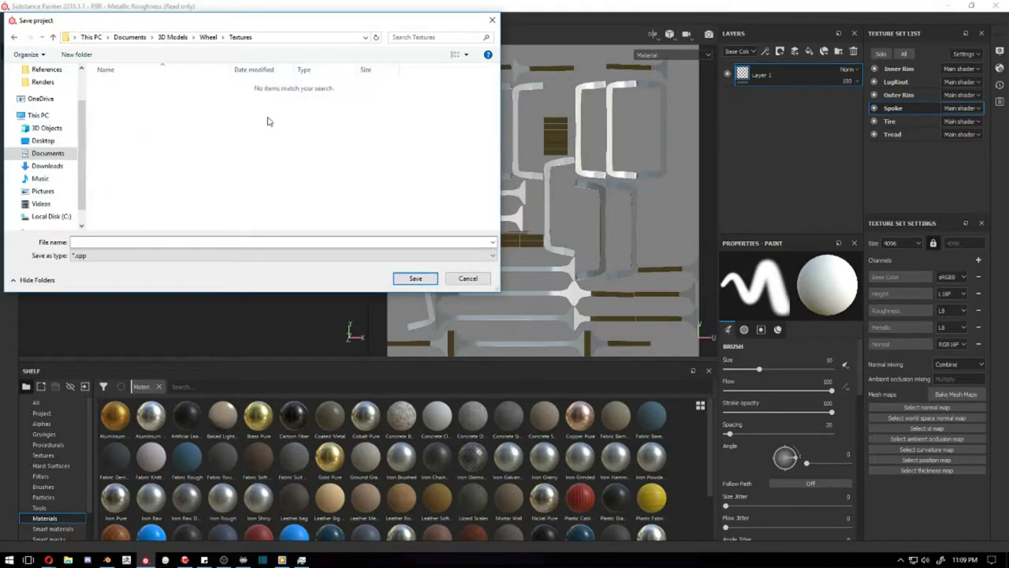
pyautogui.write('Rim')
pyautogui.press('Return')
pyautogui.moveTo(204, 239)
pyautogui.keyDown('alt'); pyautogui.mouseDown()
pyautogui.moveTo(281, 140)
pyautogui.moveTo(275, 192)
pyautogui.mouseUp(); pyautogui.keyUp('alt')
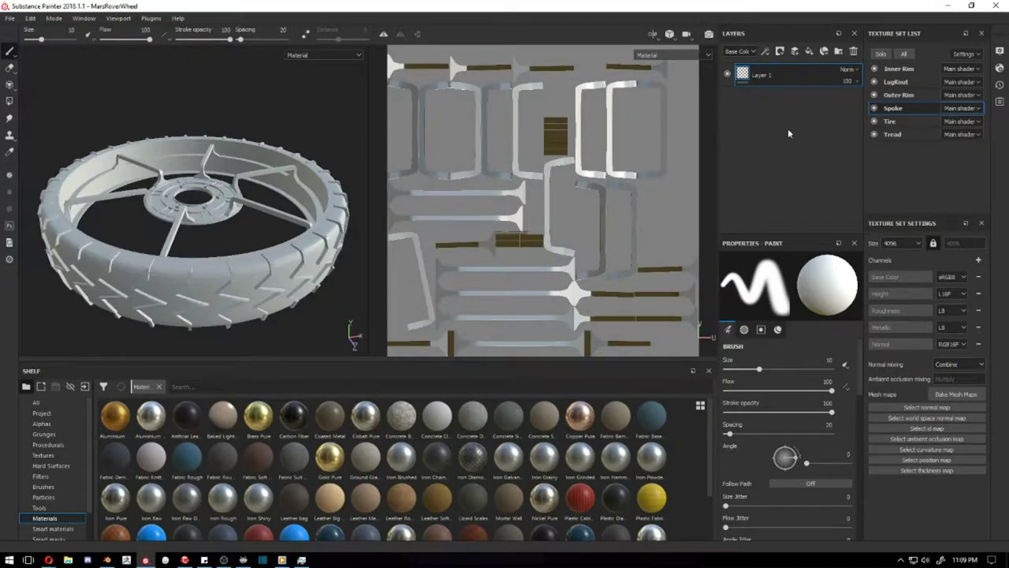
pyautogui.click(899, 69)
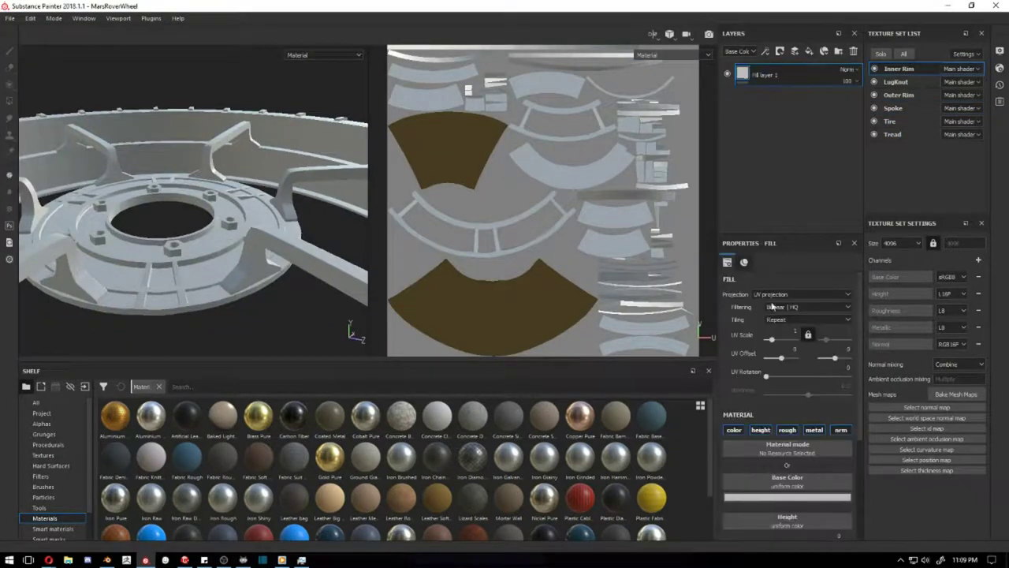
# Delete the Inner Rim test layers and apply the Aluminium Brushed Worn smart material
pyautogui.moveTo(710, 432); pyautogui.dragTo(712, 468)
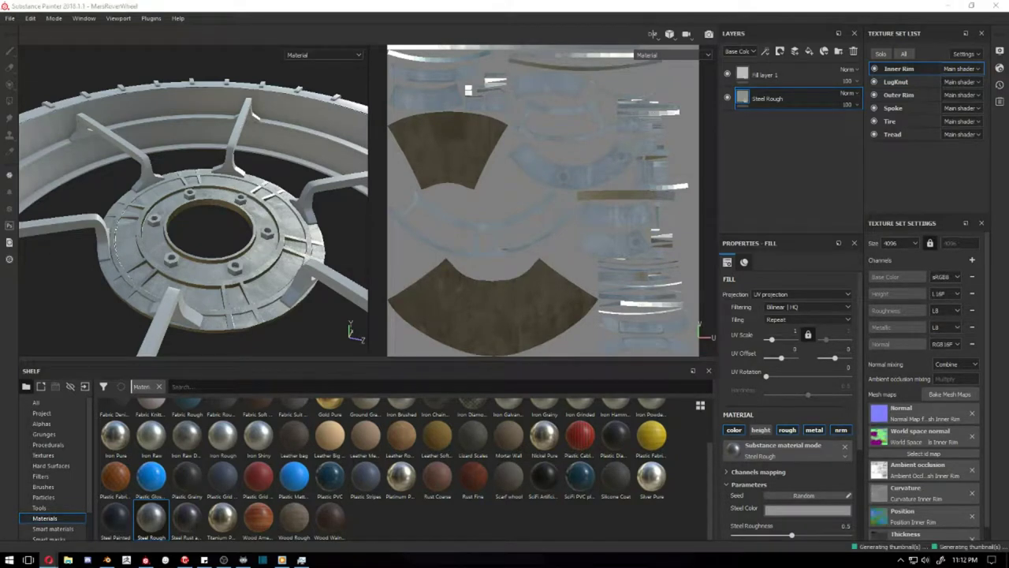
pyautogui.press('Delete')
pyautogui.press('Delete')
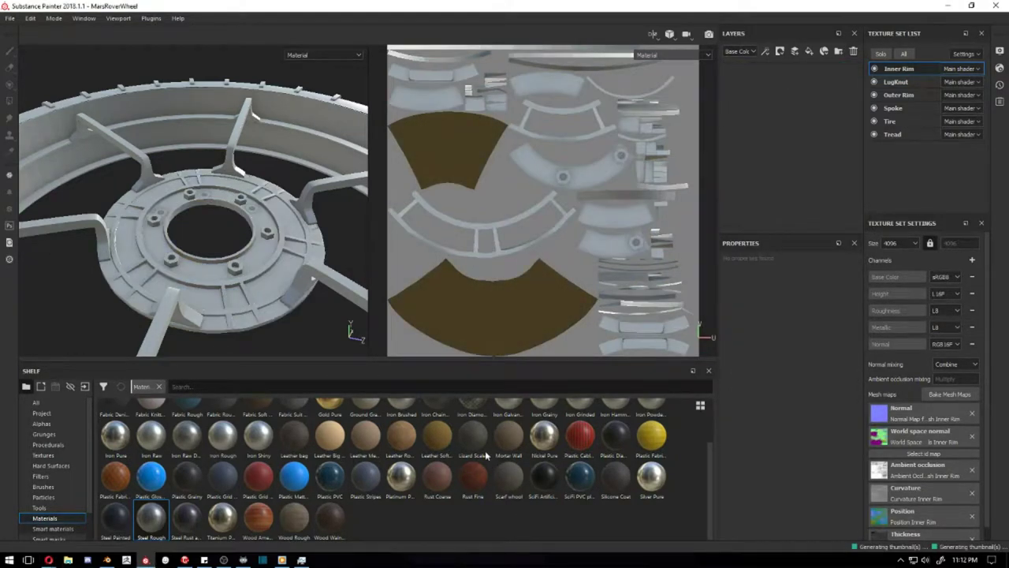
pyautogui.click(53, 528)
pyautogui.scroll(5, 249, 287)
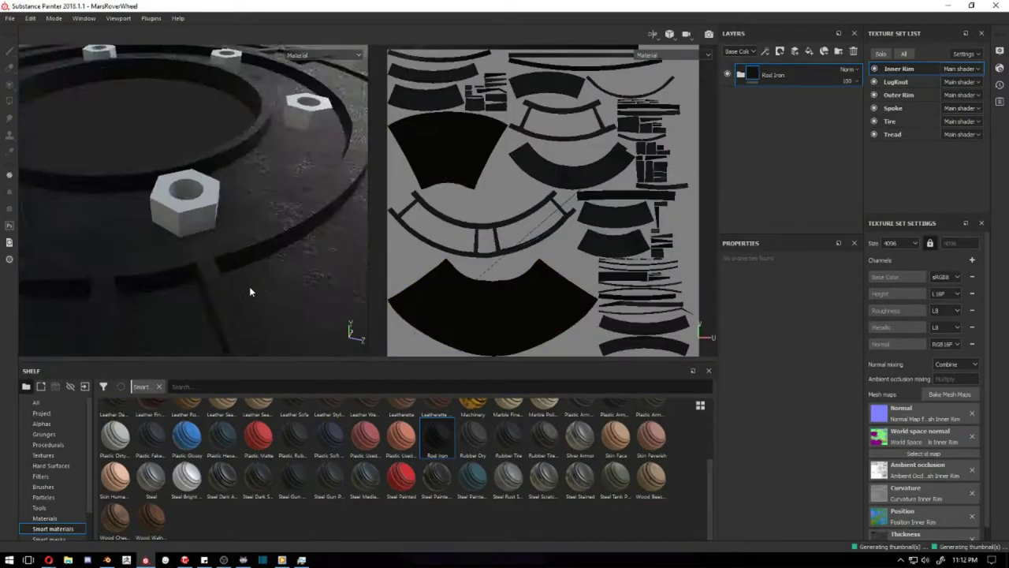
pyautogui.scroll(-5, 249, 286)
pyautogui.scroll(5, 150, 418)
pyautogui.moveTo(149, 418)
pyautogui.mouseDown()
pyautogui.moveTo(316, 323)
pyautogui.moveTo(318, 158)
pyautogui.mouseUp()
# Expand the aluminium group and inspect its Scratches, Finish Brushed Linear and Aluminium Base layers
pyautogui.click(739, 74)
pyautogui.click(752, 98)
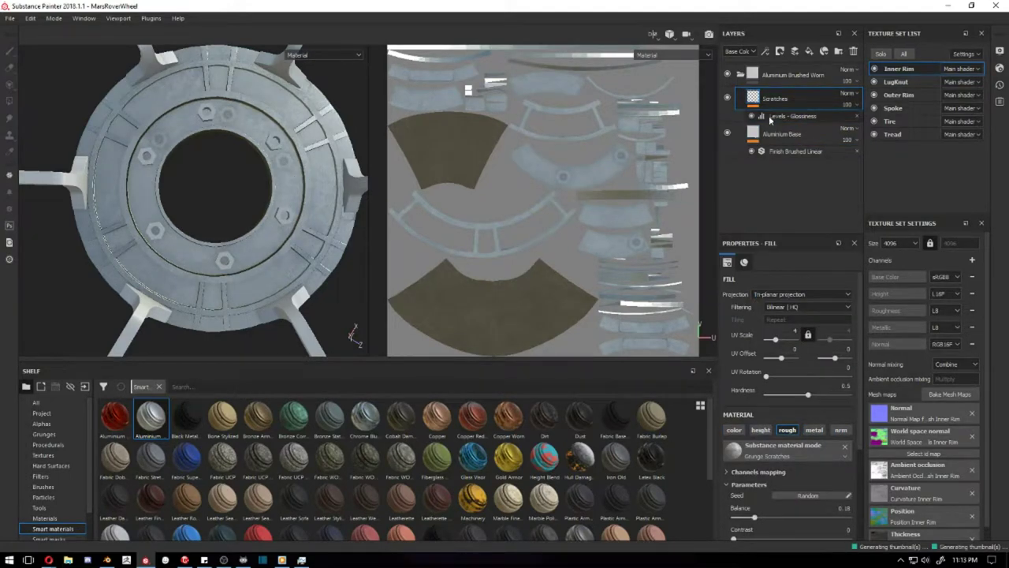
pyautogui.click(796, 150)
pyautogui.scroll(5, 263, 118)
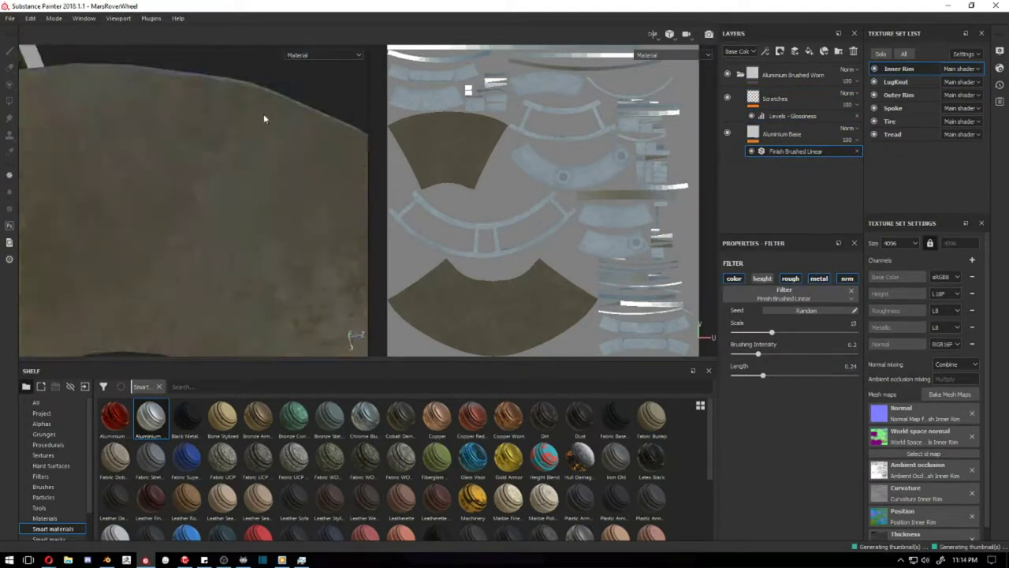
pyautogui.click(781, 134)
pyautogui.keyDown('alt'); pyautogui.moveTo(268, 197); pyautogui.dragTo(231, 207); pyautogui.keyUp('alt')
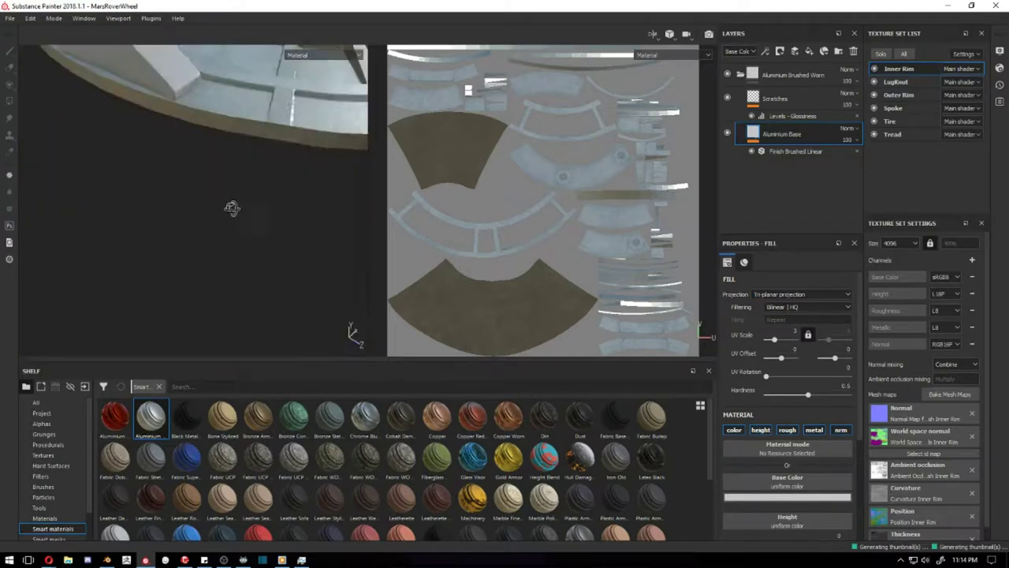
pyautogui.scroll(-5, 231, 207)
pyautogui.scroll(-3, 284, 198)
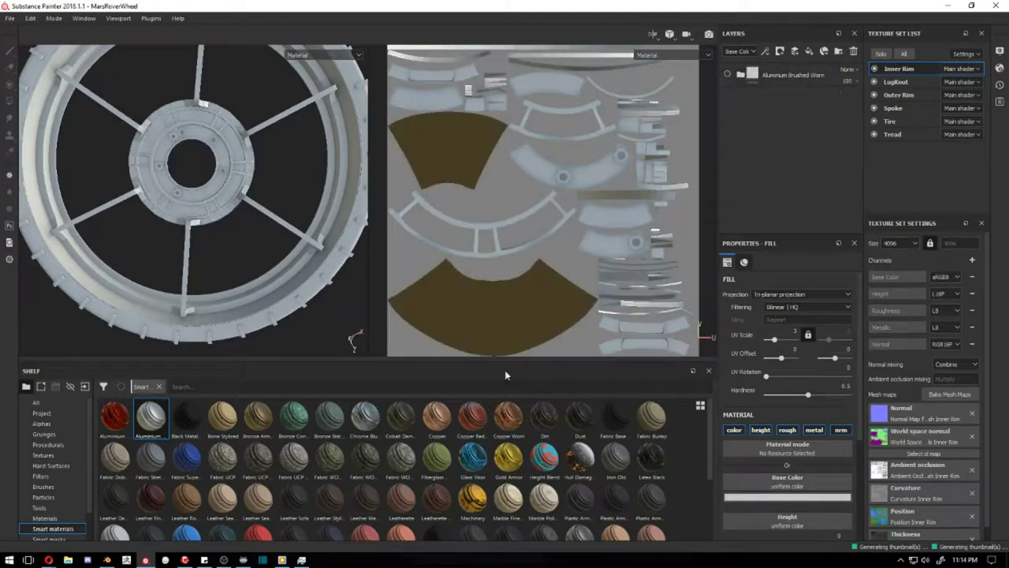
# Apply Chrome Blue Tint to the Inner Rim, compare it on and off, then hide it
pyautogui.moveTo(505, 375); pyautogui.dragTo(784, 95)
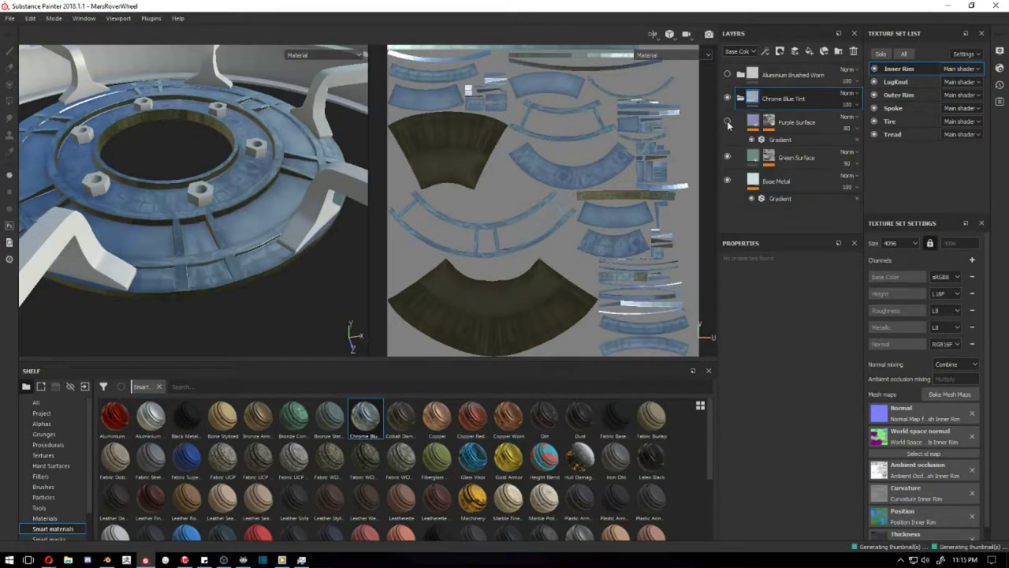
pyautogui.click(726, 121)
pyautogui.click(727, 97)
pyautogui.click(727, 97)
pyautogui.click(727, 98)
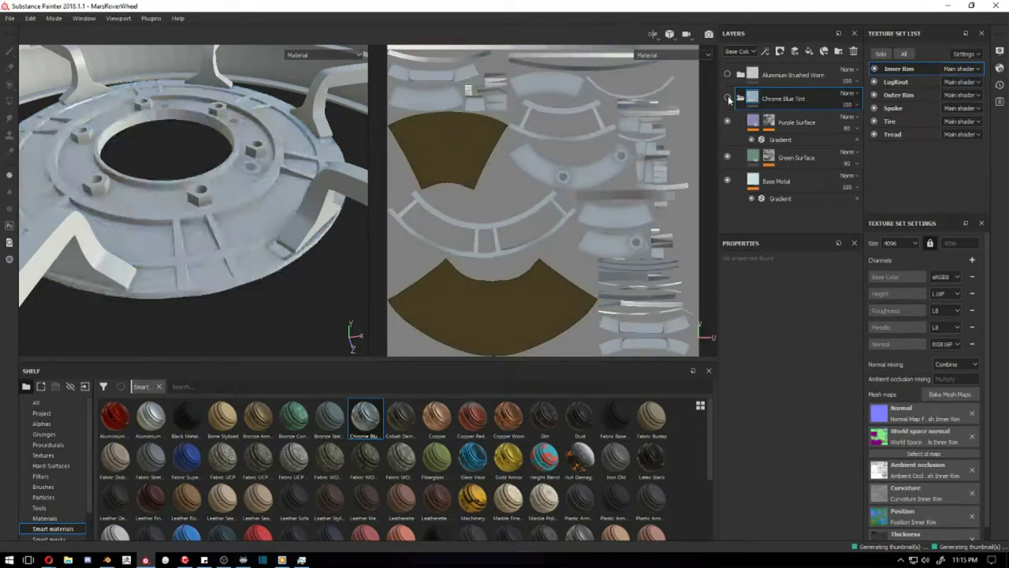
pyautogui.scroll(3, 246, 139)
pyautogui.scroll(5, 546, 184)
pyautogui.scroll(-5, 546, 174)
pyautogui.click(726, 97)
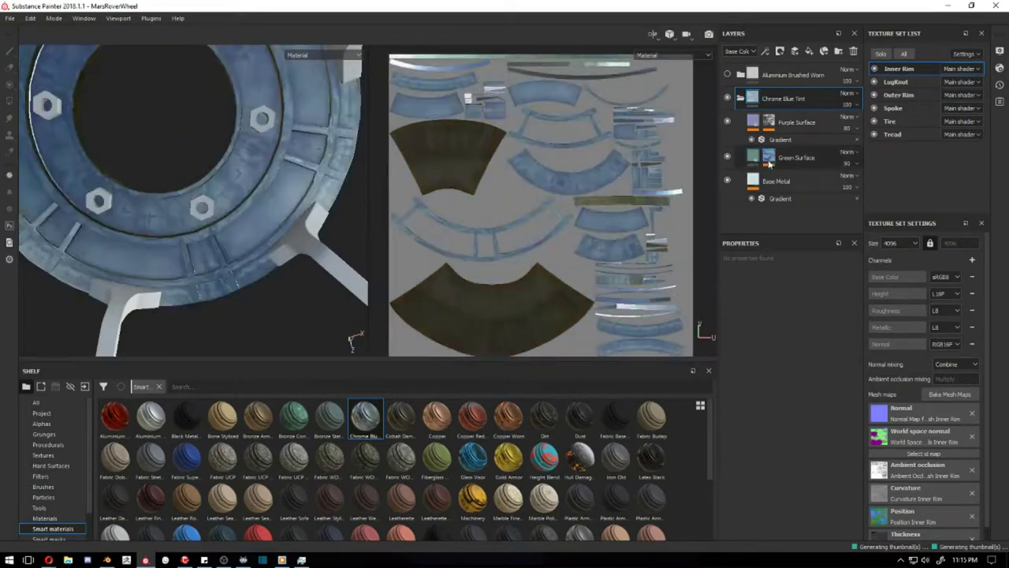
pyautogui.click(769, 163)
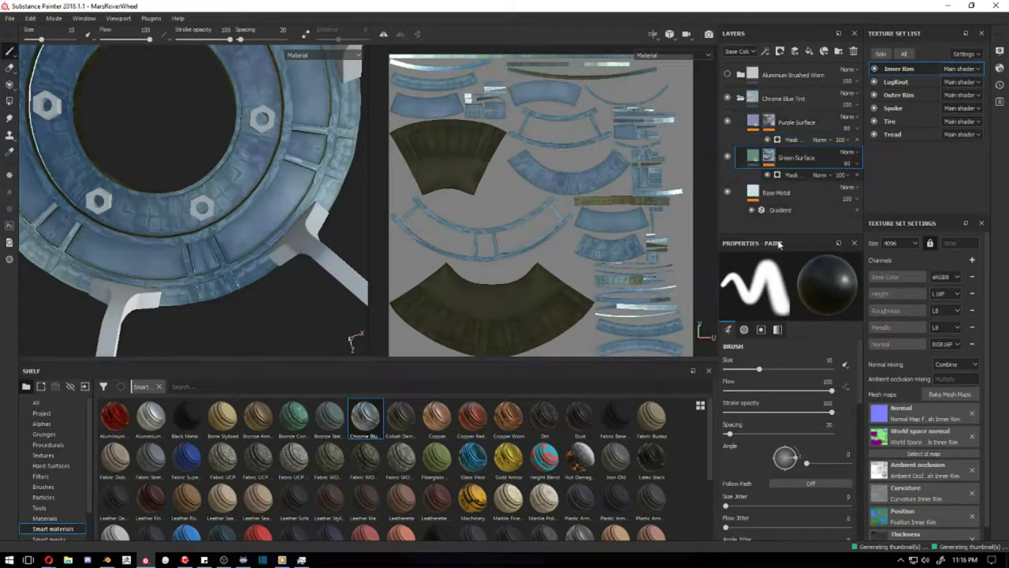
pyautogui.click(727, 98)
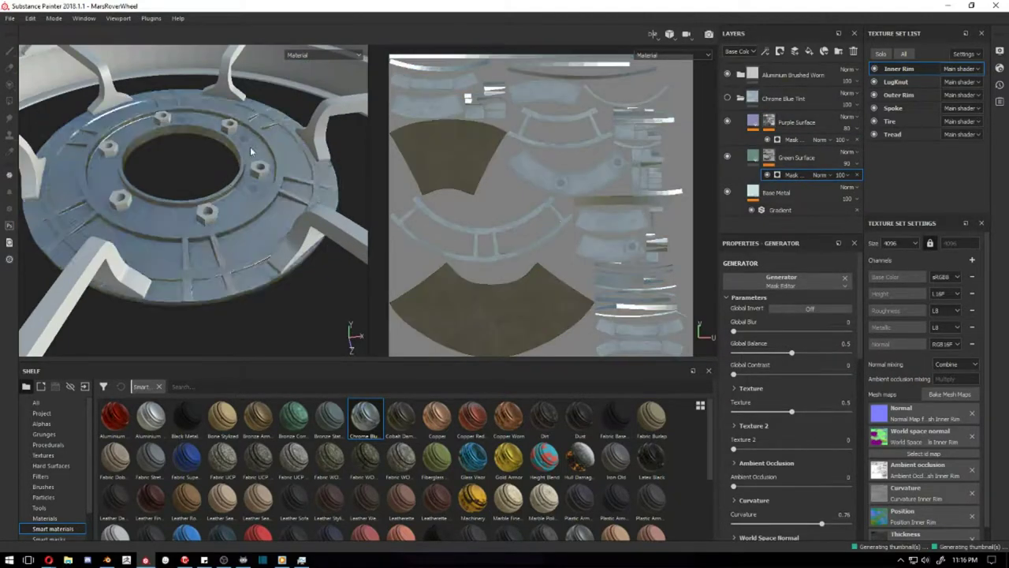
# Look over the LugKnut and Spoke texture sets
pyautogui.keyDown('alt'); pyautogui.moveTo(237, 197); pyautogui.dragTo(277, 136); pyautogui.keyUp('alt')
pyautogui.scroll(3, 277, 135)
pyautogui.scroll(5, 277, 135)
pyautogui.scroll(-8, 277, 136)
pyautogui.click(922, 81)
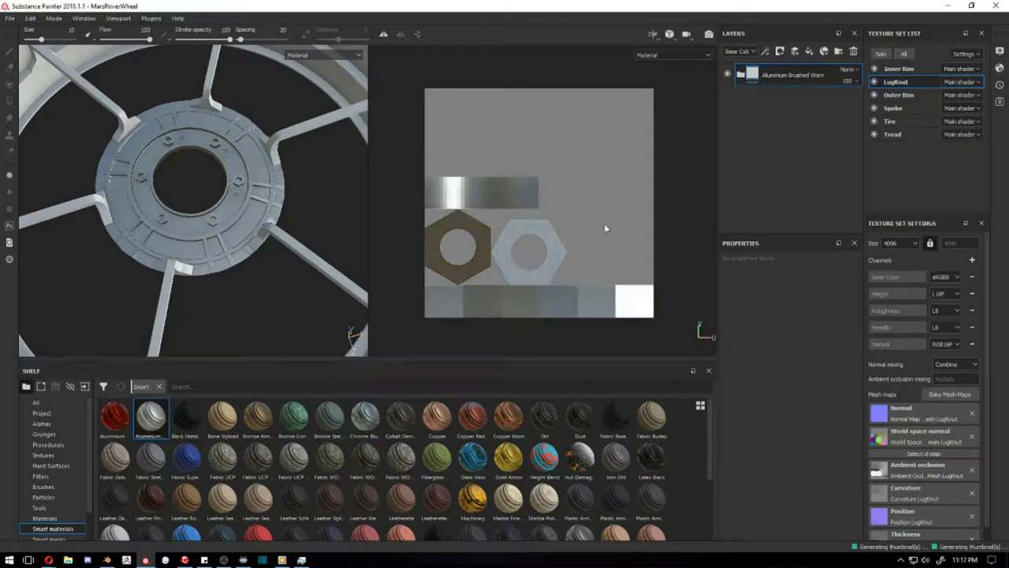
pyautogui.keyDown('alt'); pyautogui.moveTo(276, 237); pyautogui.dragTo(354, 334); pyautogui.keyUp('alt')
pyautogui.scroll(-3, 237, 237)
pyautogui.click(892, 108)
# Clear the Inner Rim's layers and create fill layers named Base Color and Dirt
pyautogui.moveTo(807, 175); pyautogui.dragTo(804, 173)
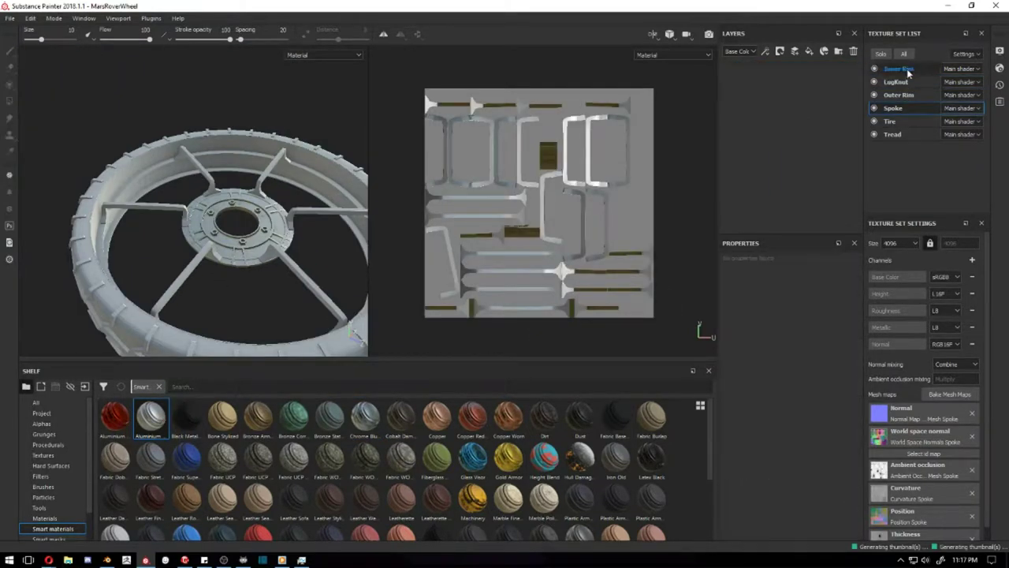
pyautogui.hotkey('ctrl', 'z')
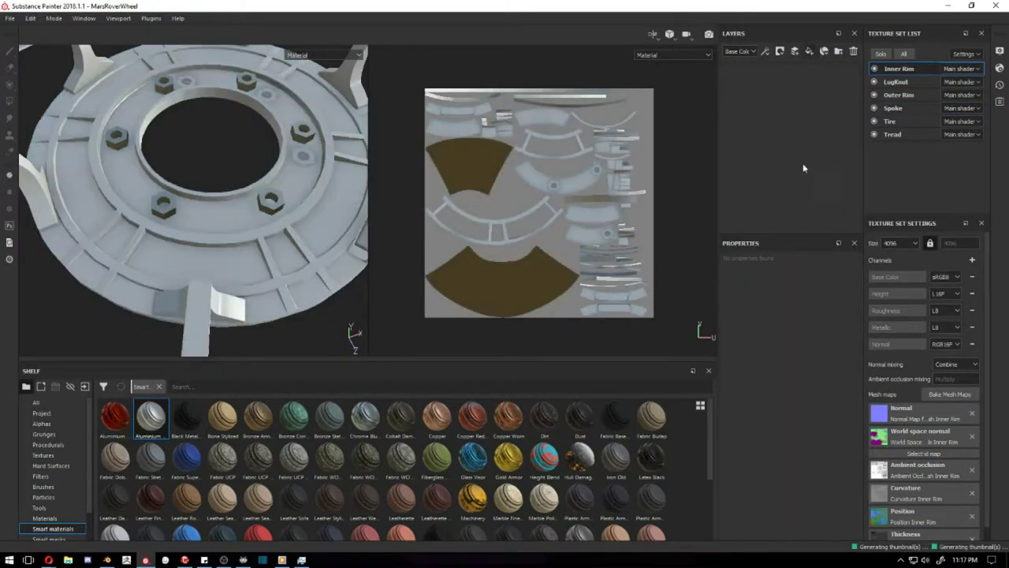
pyautogui.scroll(2, 572, 225)
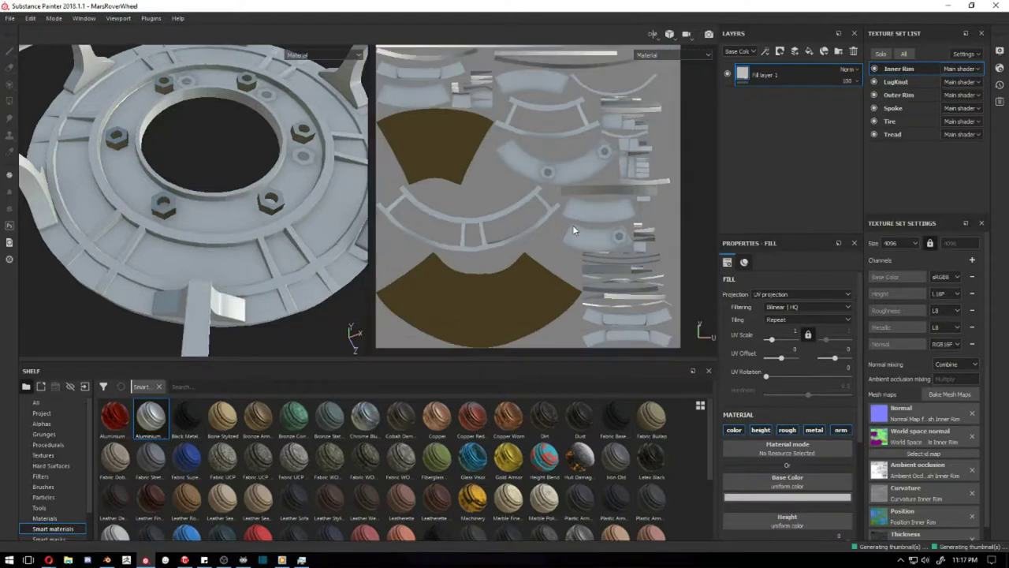
pyautogui.click(788, 497)
pyautogui.scroll(-2, 819, 493)
pyautogui.keyDown('alt'); pyautogui.moveTo(260, 205); pyautogui.dragTo(311, 174); pyautogui.keyUp('alt')
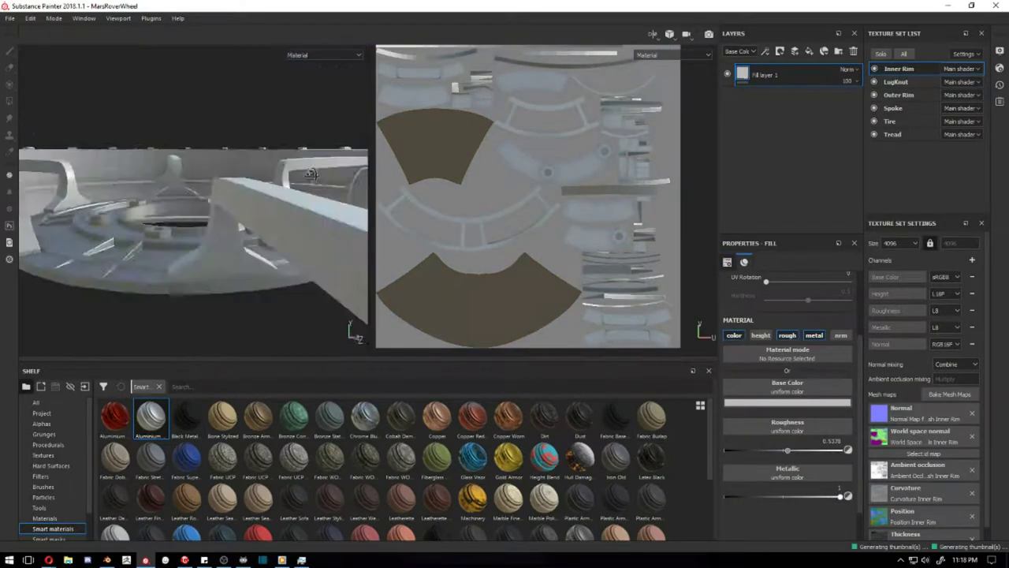
pyautogui.write('Base Colirt')
pyautogui.press('Return')
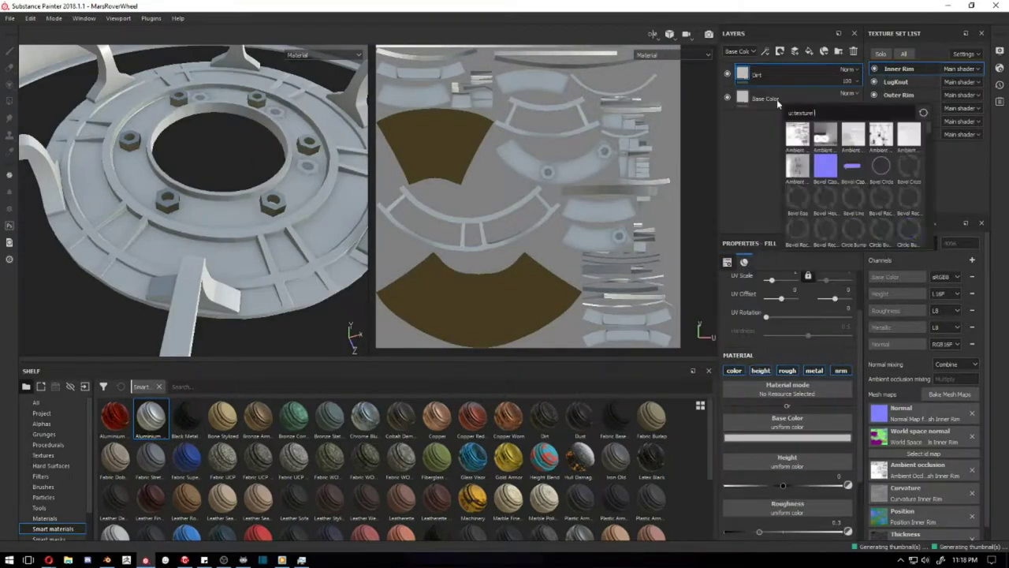
# Mask the Dirt layer with a fill effect using a grunge texture
pyautogui.click(777, 100)
pyautogui.click(786, 436)
pyautogui.moveTo(858, 384)
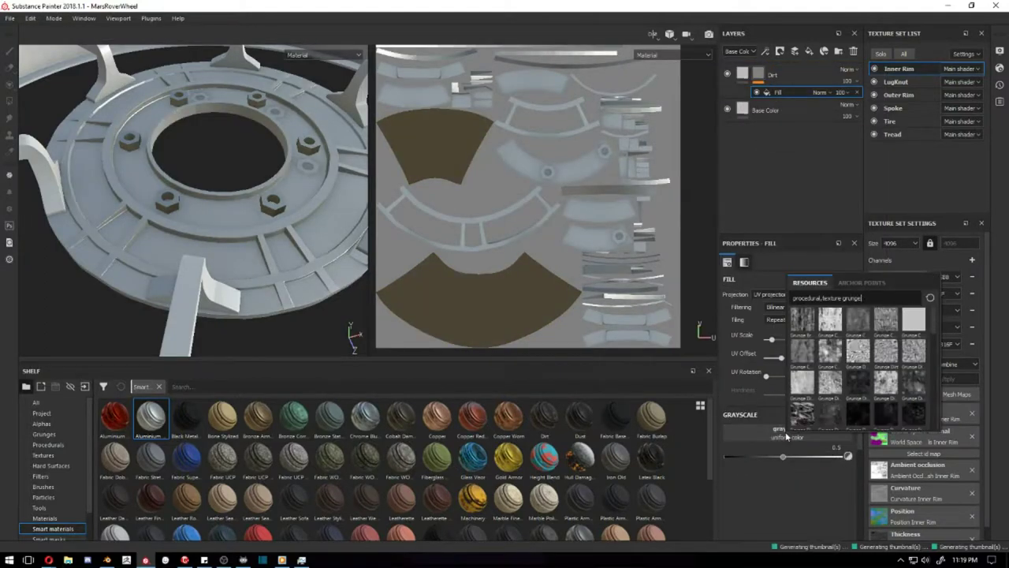
pyautogui.write('grunge')
pyautogui.click(858, 384)
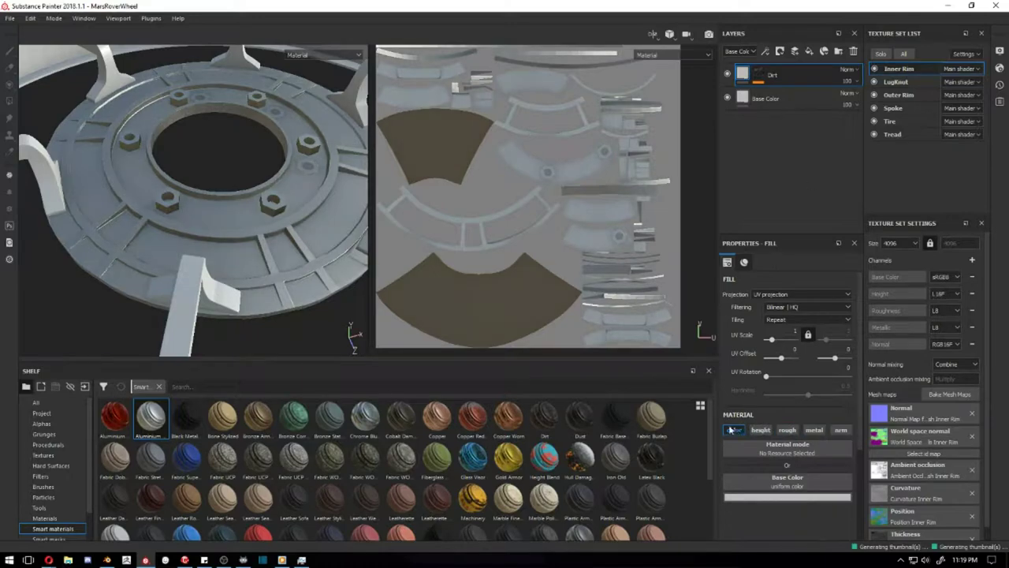
# Raise the Dirt mask's grunge balance to 0.84
pyautogui.press('c')
pyautogui.press('c')
pyautogui.press('c')
pyautogui.scroll(5, 260, 158)
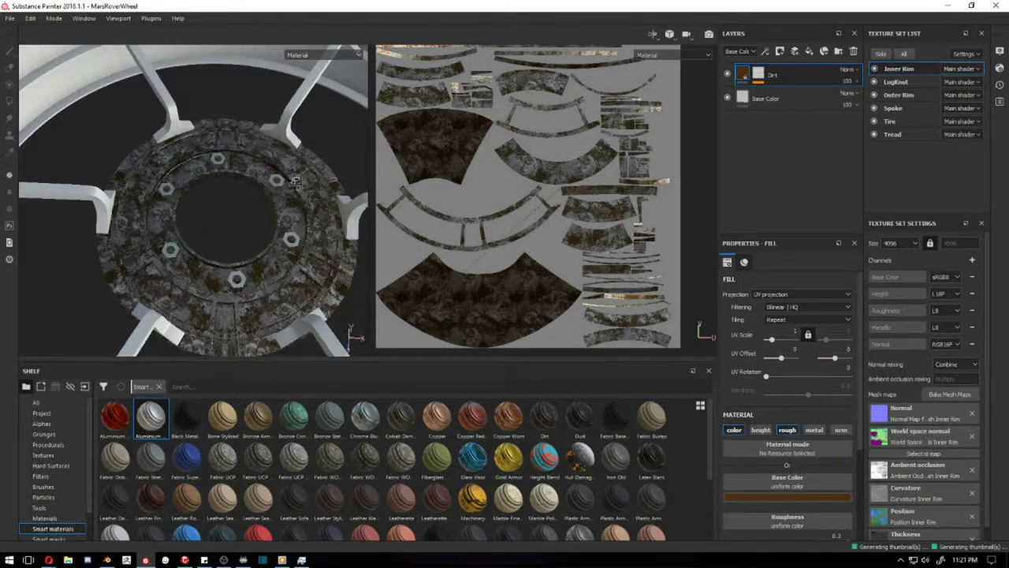
pyautogui.moveTo(818, 491); pyautogui.dragTo(830, 490)
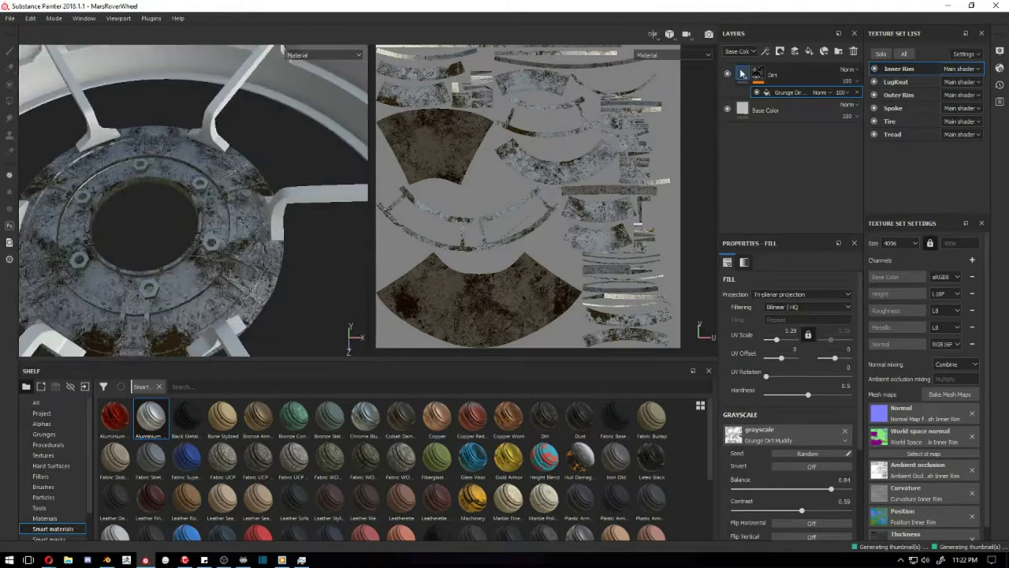
pyautogui.scroll(-2, 782, 480)
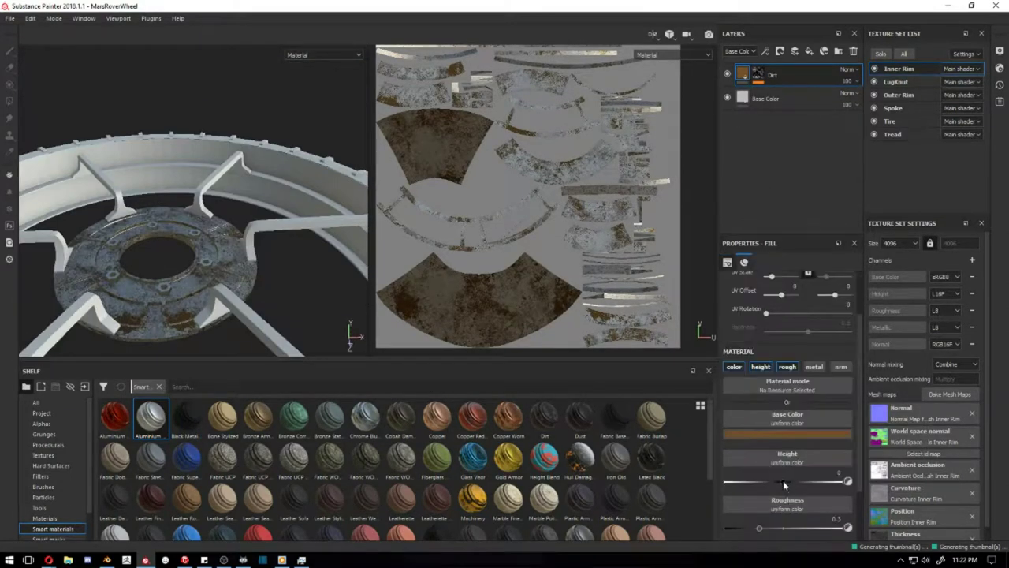
pyautogui.keyDown('alt'); pyautogui.moveTo(271, 246); pyautogui.dragTo(403, 292); pyautogui.keyUp('alt')
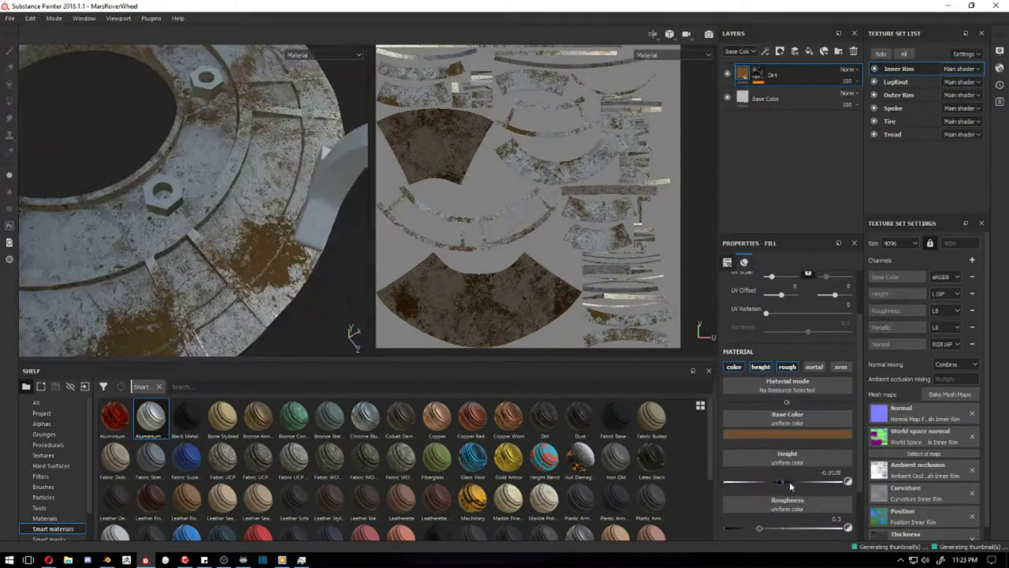
pyautogui.keyDown('alt'); pyautogui.moveTo(197, 247); pyautogui.dragTo(136, 230); pyautogui.keyUp('alt')
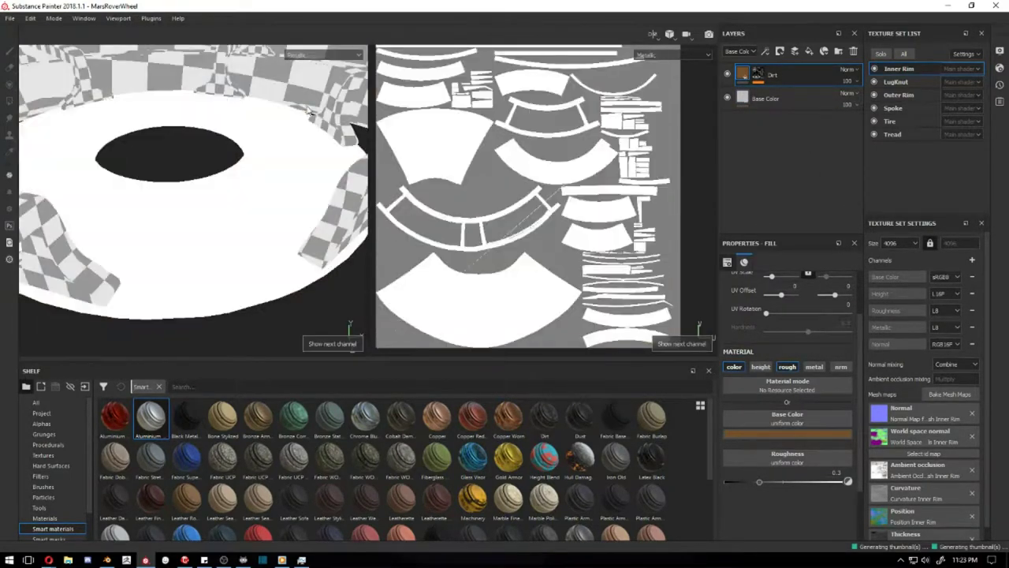
# Keep the Grunge Dirt Muddy mask fill at Normal blending
pyautogui.click(768, 95)
pyautogui.keyDown('alt'); pyautogui.moveTo(145, 269); pyautogui.dragTo(636, 115); pyautogui.keyUp('alt')
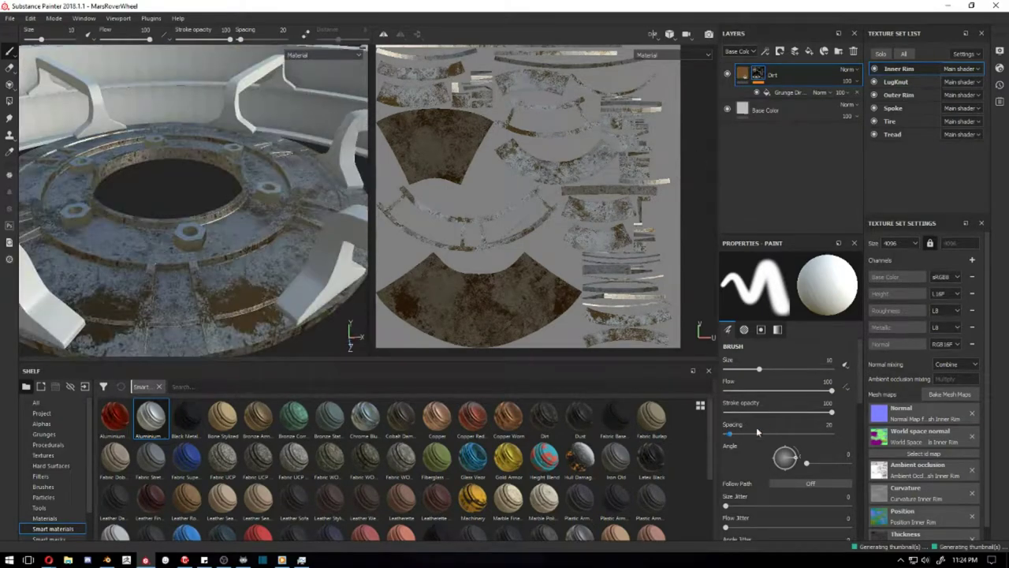
pyautogui.click(781, 94)
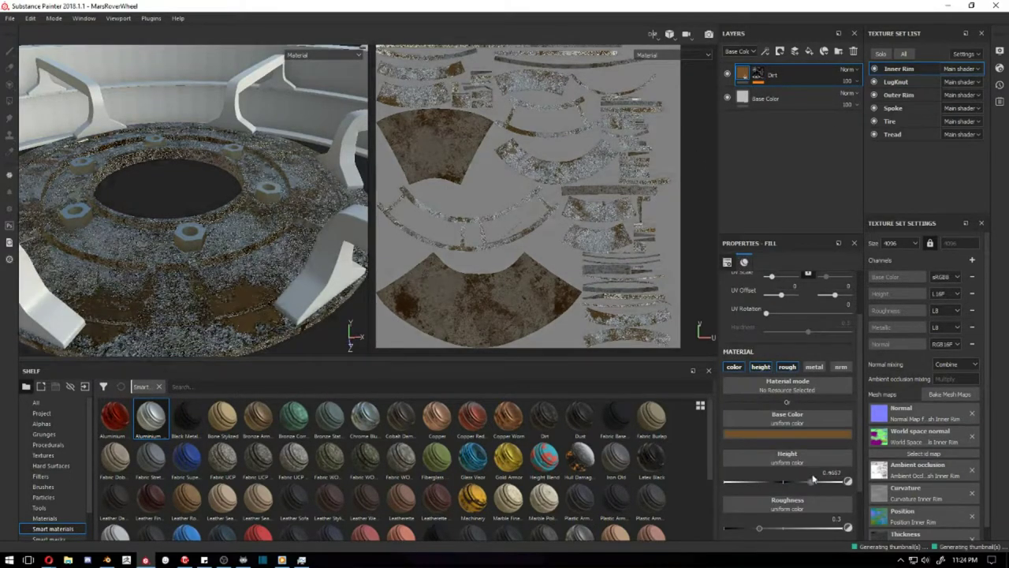
pyautogui.click(830, 94)
pyautogui.click(819, 92)
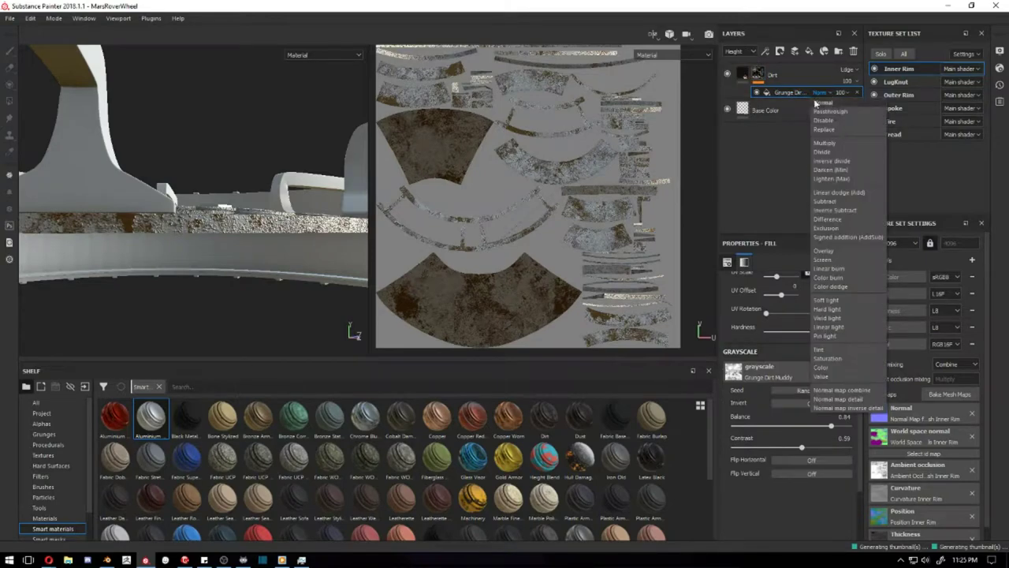
pyautogui.click(824, 93)
pyautogui.click(822, 102)
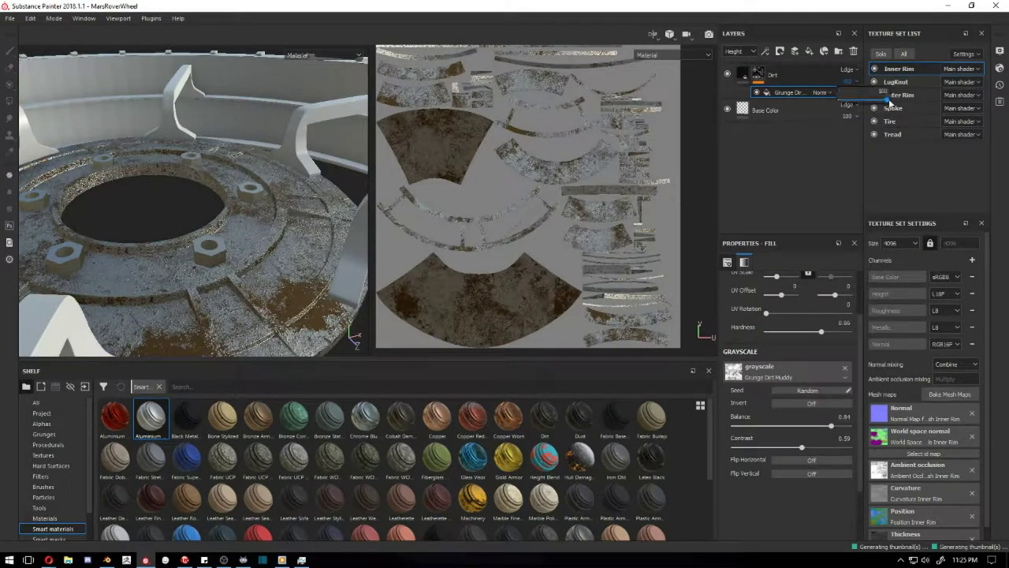
pyautogui.moveTo(189, 197)
pyautogui.keyDown('alt'); pyautogui.mouseDown()
pyautogui.moveTo(287, 207)
pyautogui.moveTo(236, 197)
pyautogui.mouseUp(); pyautogui.keyUp('alt')
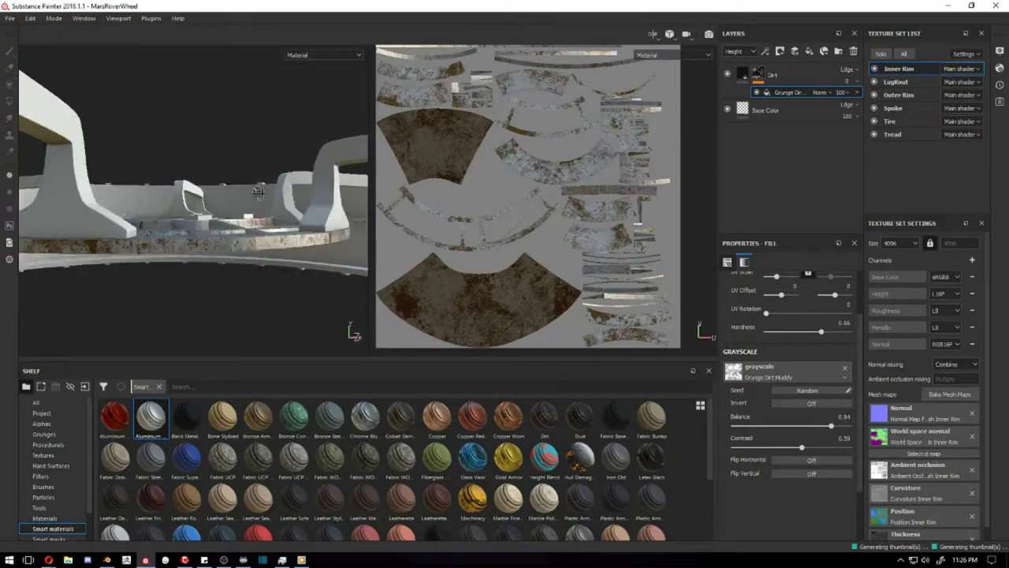
# Add a Dirt generator to the Dirt layer's mask and set Dirt Level to about 0.81
pyautogui.click(765, 51)
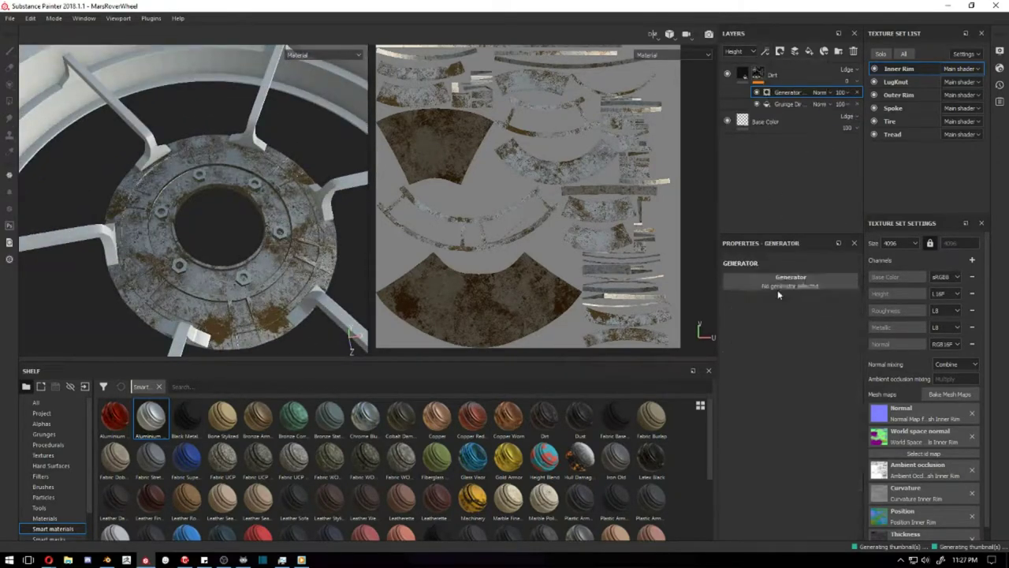
pyautogui.click(777, 289)
pyautogui.click(788, 299)
pyautogui.keyDown('alt'); pyautogui.moveTo(302, 308); pyautogui.dragTo(260, 260); pyautogui.keyUp('alt')
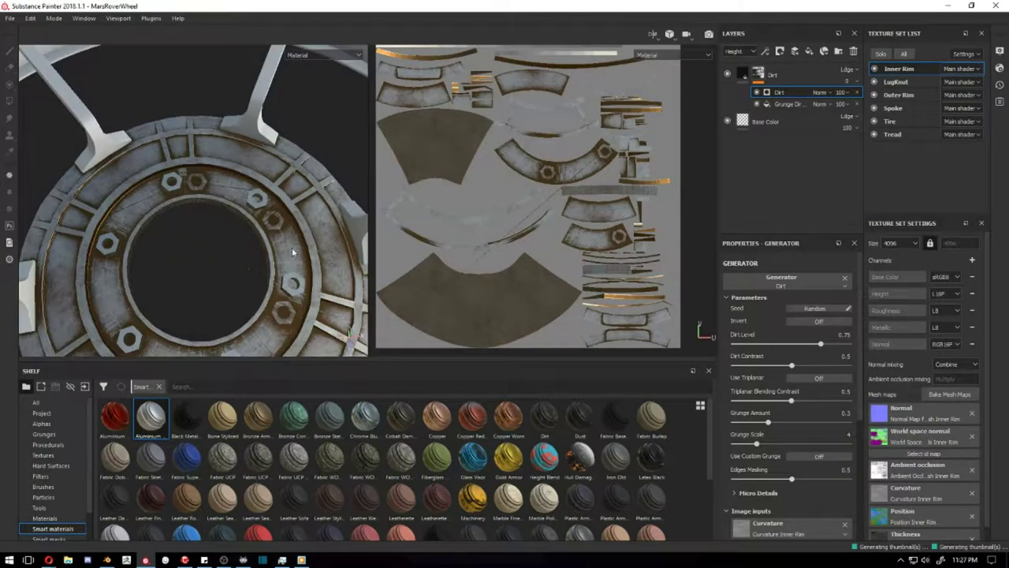
pyautogui.moveTo(821, 344); pyautogui.dragTo(827, 345)
pyautogui.moveTo(189, 207)
pyautogui.keyDown('alt'); pyautogui.mouseDown()
pyautogui.moveTo(288, 178)
pyautogui.moveTo(236, 190)
pyautogui.mouseUp(); pyautogui.keyUp('alt')
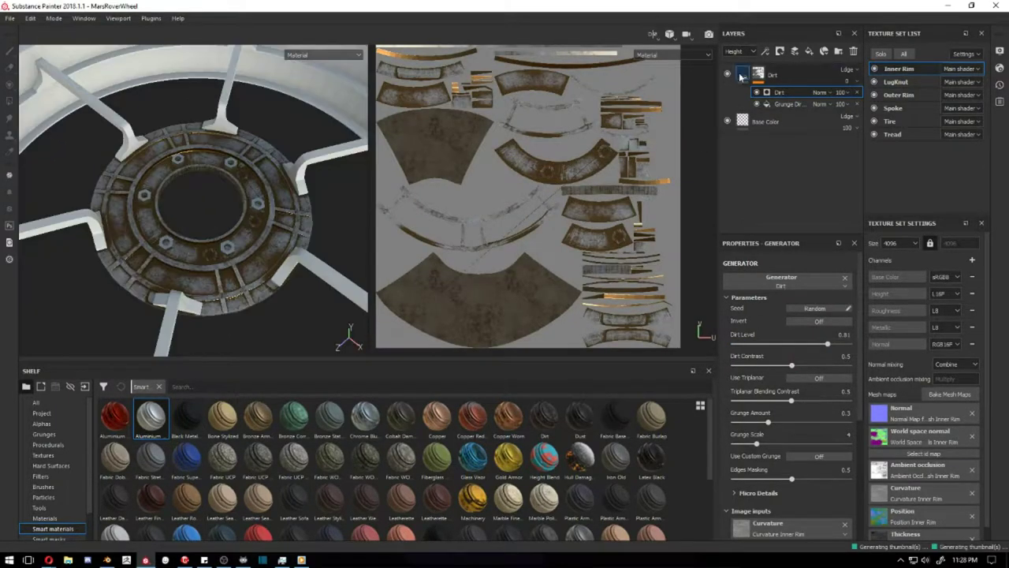
# Group the Inner Rim layers into a Muddy Rims folder and instance it across texture sets
pyautogui.click(809, 50)
pyautogui.doubleClick(775, 76)
pyautogui.write('Muddy Rims')
pyautogui.click(762, 122)
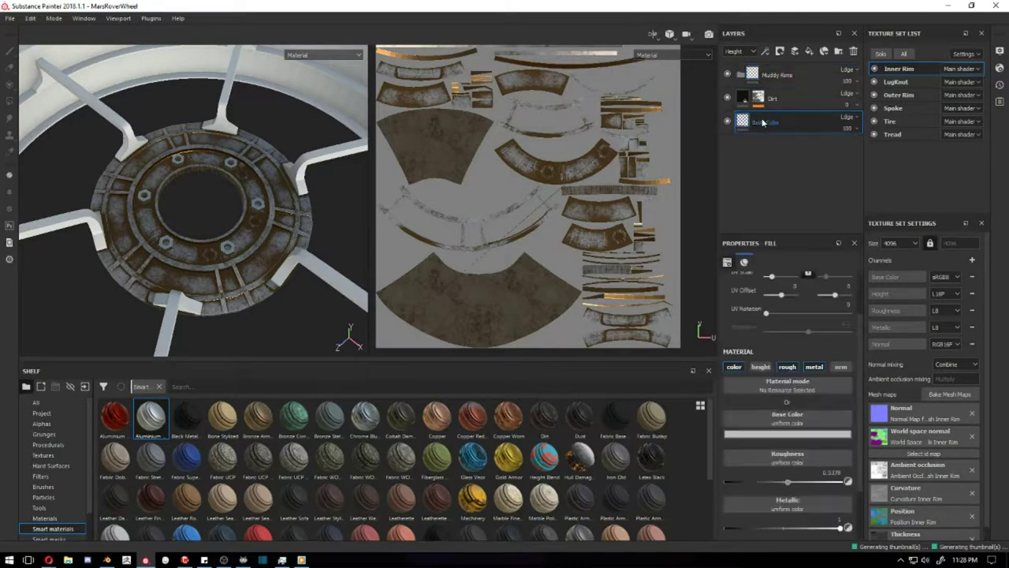
pyautogui.rightClick(753, 84)
pyautogui.click(785, 192)
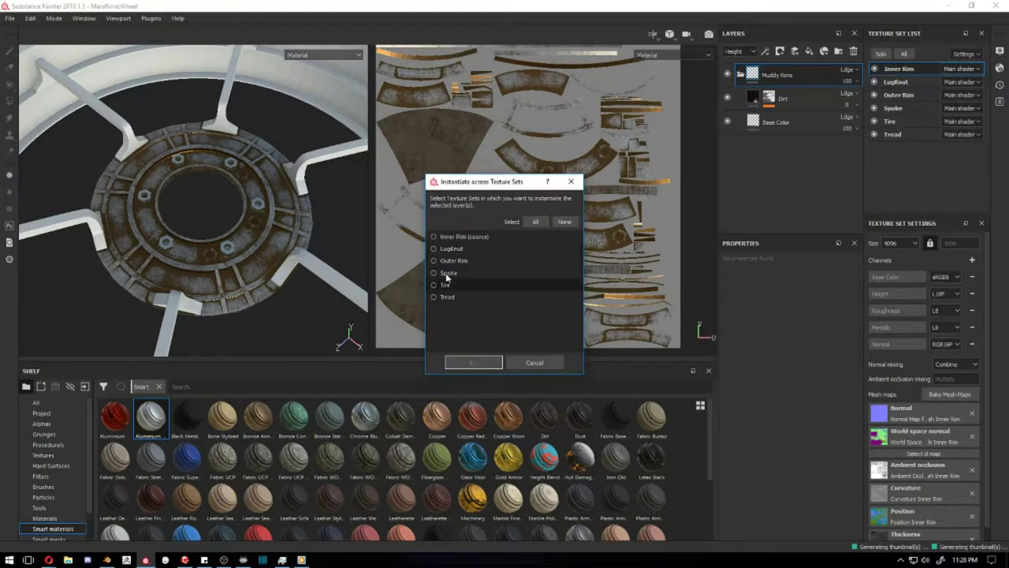
pyautogui.click(457, 272)
pyautogui.click(472, 360)
# Lower the Inner Rim Base Color layer's roughness to about 0.44
pyautogui.moveTo(266, 215)
pyautogui.keyDown('alt'); pyautogui.mouseDown()
pyautogui.moveTo(330, 178)
pyautogui.moveTo(259, 200)
pyautogui.mouseUp(); pyautogui.keyUp('alt')
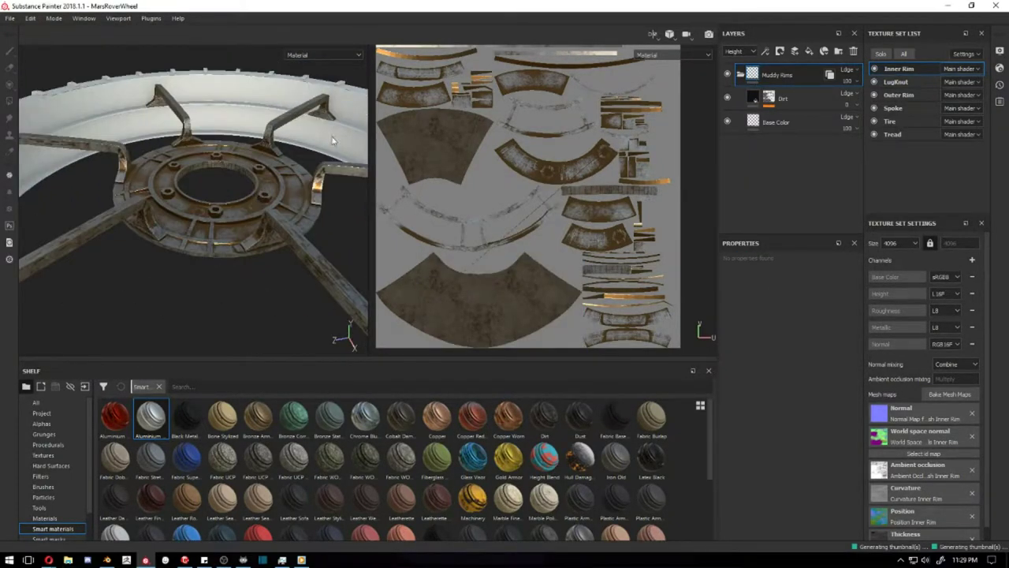
pyautogui.keyDown('alt'); pyautogui.moveTo(332, 141); pyautogui.dragTo(774, 213); pyautogui.keyUp('alt')
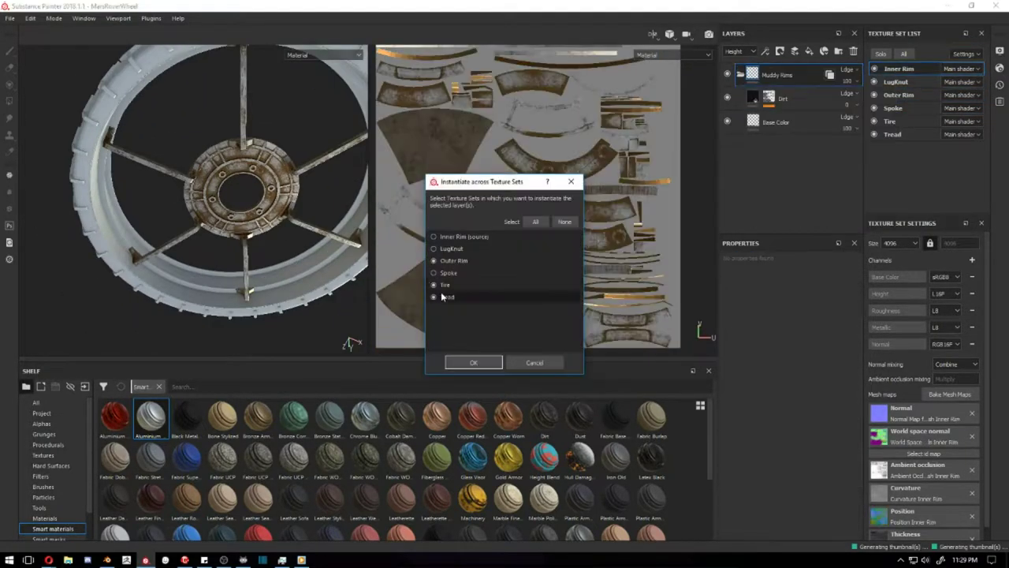
pyautogui.click(473, 361)
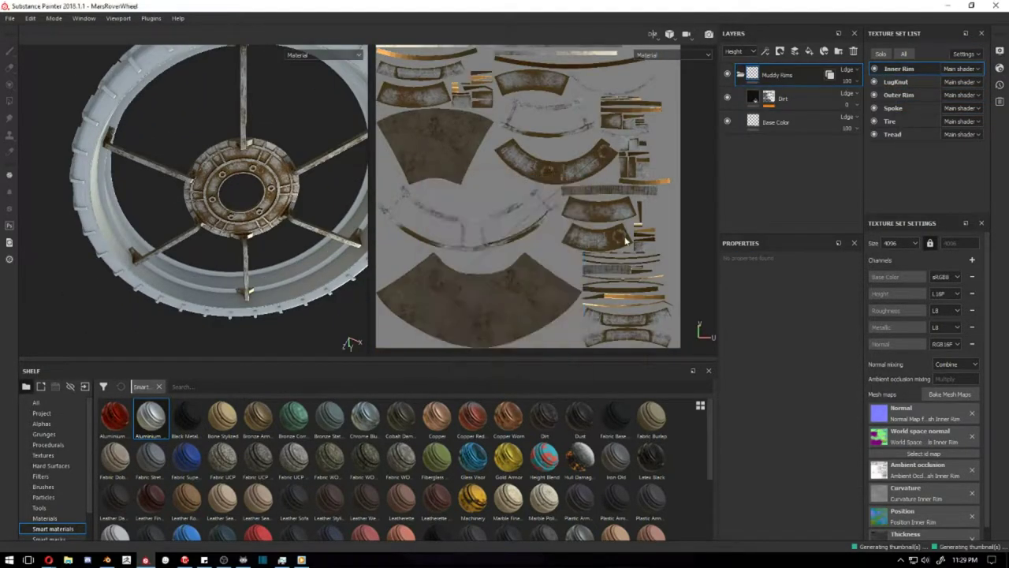
pyautogui.keyDown('alt'); pyautogui.moveTo(313, 236); pyautogui.dragTo(313, 145); pyautogui.keyUp('alt')
pyautogui.click(765, 122)
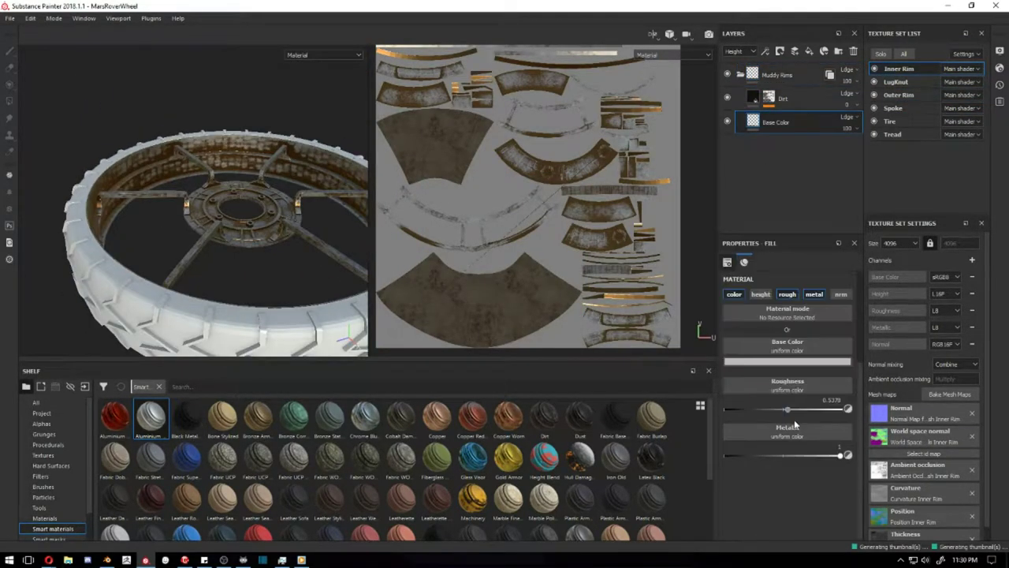
pyautogui.keyDown('alt'); pyautogui.moveTo(237, 236); pyautogui.dragTo(236, 173); pyautogui.keyUp('alt')
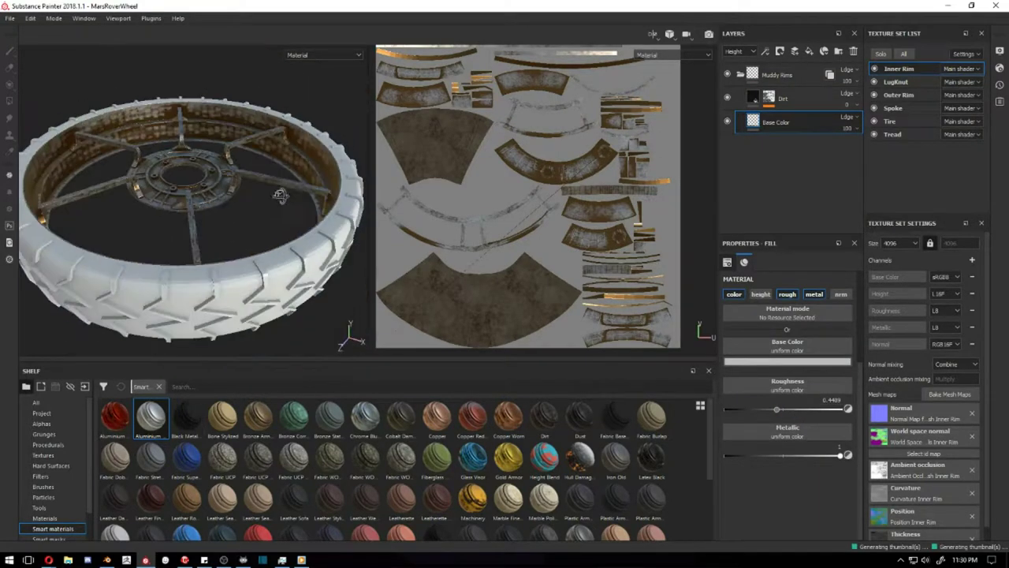
pyautogui.click(890, 121)
# Delete the tire's empty default layer and try SciFi Artificial leather, then remove it
pyautogui.press('Delete')
pyautogui.click(44, 518)
pyautogui.moveTo(186, 416)
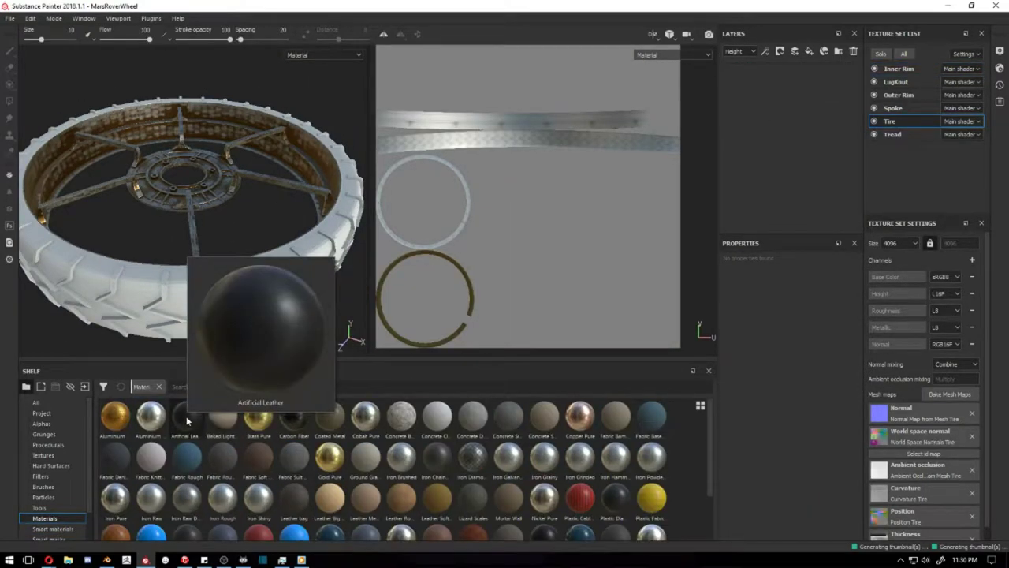
pyautogui.scroll(-2, 121, 466)
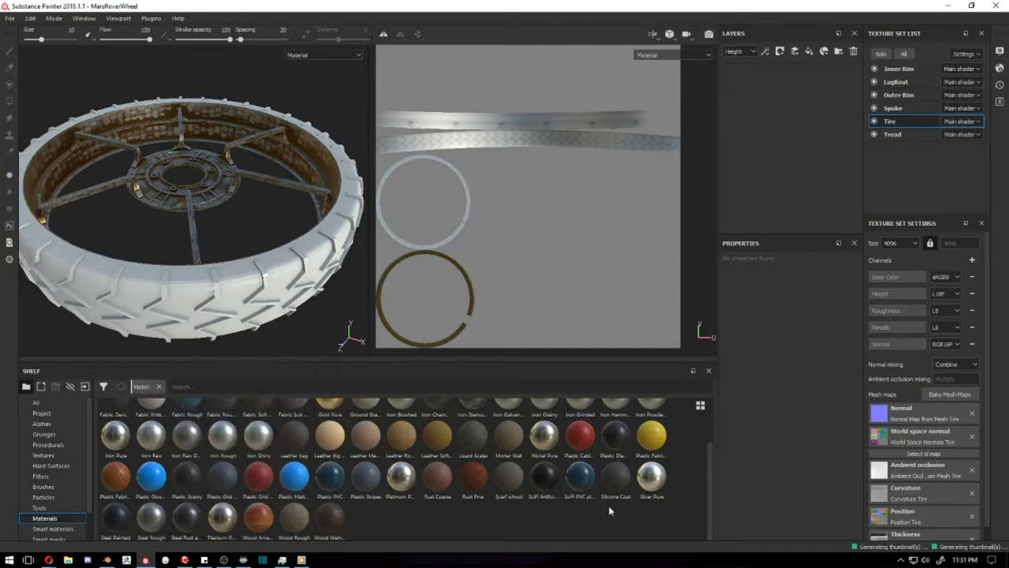
pyautogui.moveTo(545, 486)
pyautogui.mouseDown()
pyautogui.moveTo(260, 197)
pyautogui.moveTo(259, 173)
pyautogui.moveTo(245, 162)
pyautogui.mouseUp()
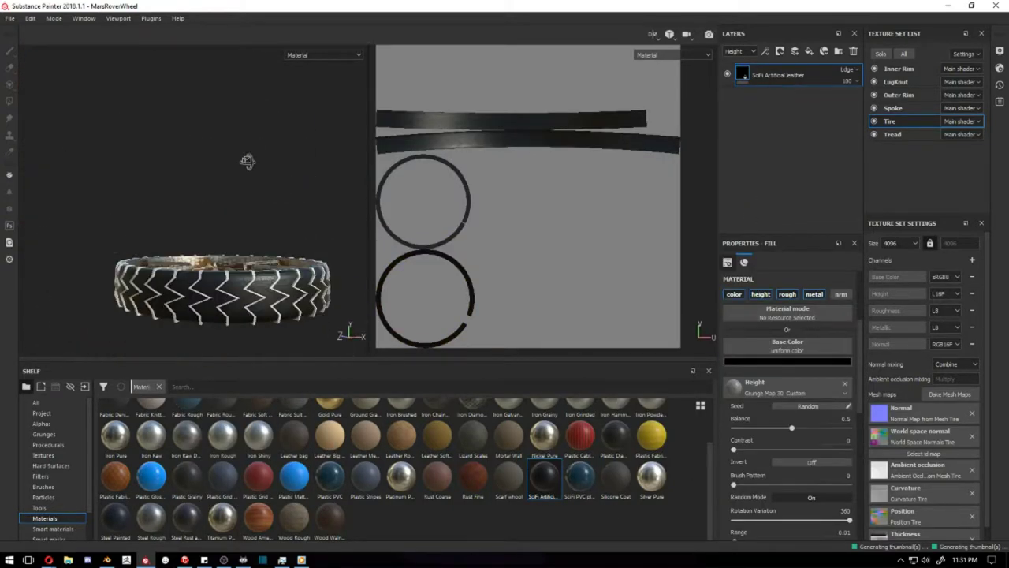
pyautogui.press('Delete')
# Search smart materials for 'rubber' and apply Rubber Tire Dirty, comparing its dirt and wear layers
pyautogui.click(53, 528)
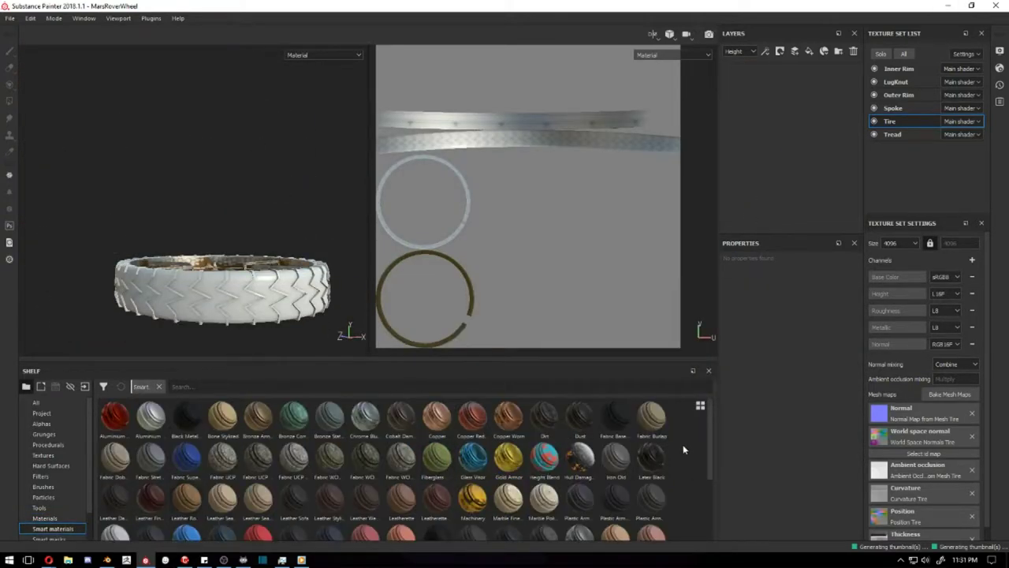
pyautogui.write('rubber')
pyautogui.moveTo(114, 456); pyautogui.dragTo(505, 309)
pyautogui.keyDown('alt'); pyautogui.moveTo(295, 301); pyautogui.dragTo(302, 319); pyautogui.keyUp('alt')
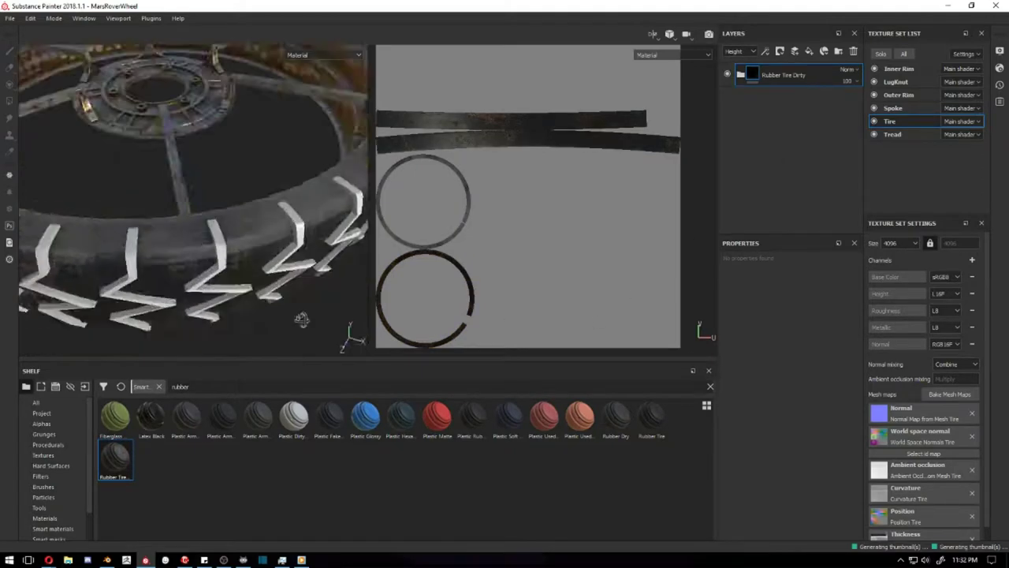
pyautogui.keyDown('alt'); pyautogui.moveTo(339, 254); pyautogui.dragTo(351, 260); pyautogui.keyUp('alt')
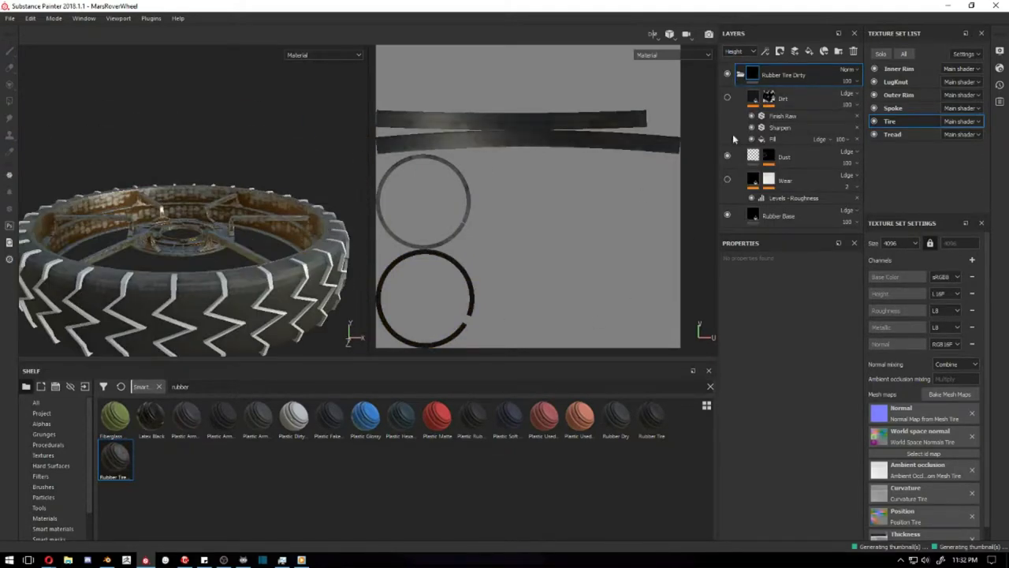
pyautogui.click(778, 215)
pyautogui.click(796, 294)
# Replace the Rubber Tire Dirty folder with the Rubber Tire smart material and inspect its layers
pyautogui.click(783, 74)
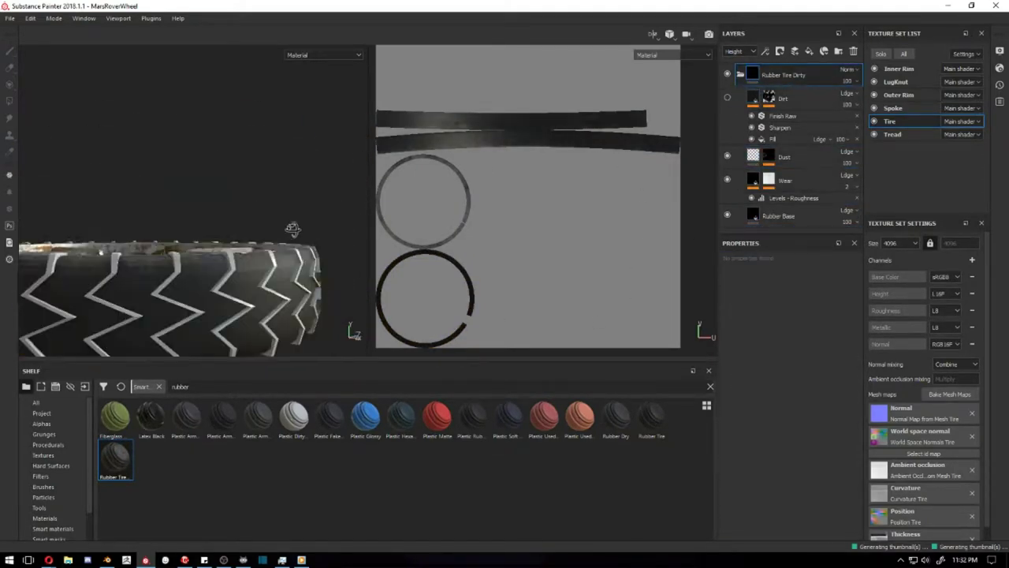
pyautogui.keyDown('alt'); pyautogui.moveTo(236, 237); pyautogui.dragTo(559, 164); pyautogui.keyUp('alt')
pyautogui.keyDown('alt'); pyautogui.moveTo(185, 210); pyautogui.dragTo(237, 157); pyautogui.keyUp('alt')
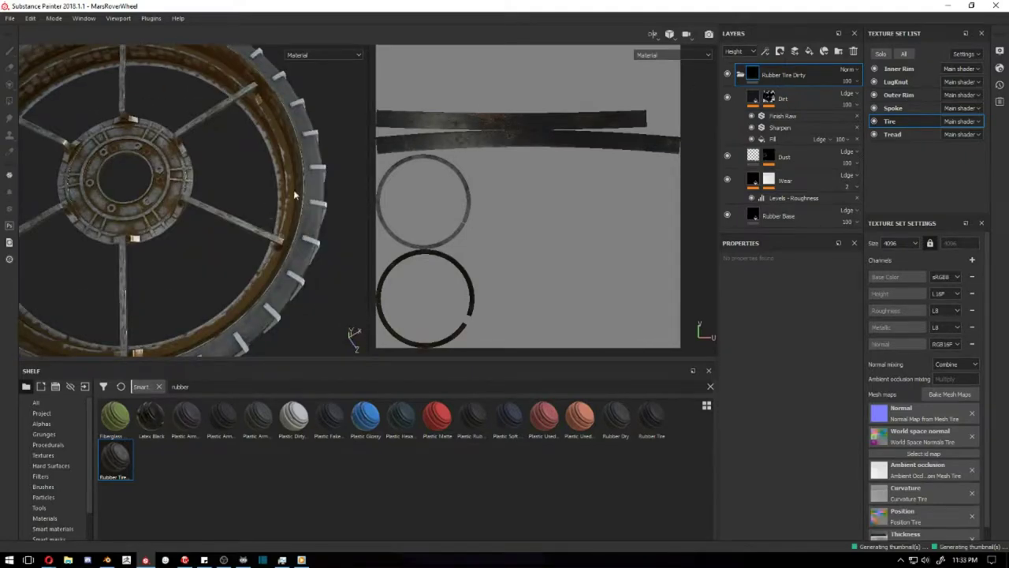
pyautogui.click(853, 51)
pyautogui.moveTo(651, 418)
pyautogui.moveTo(647, 417); pyautogui.dragTo(756, 110)
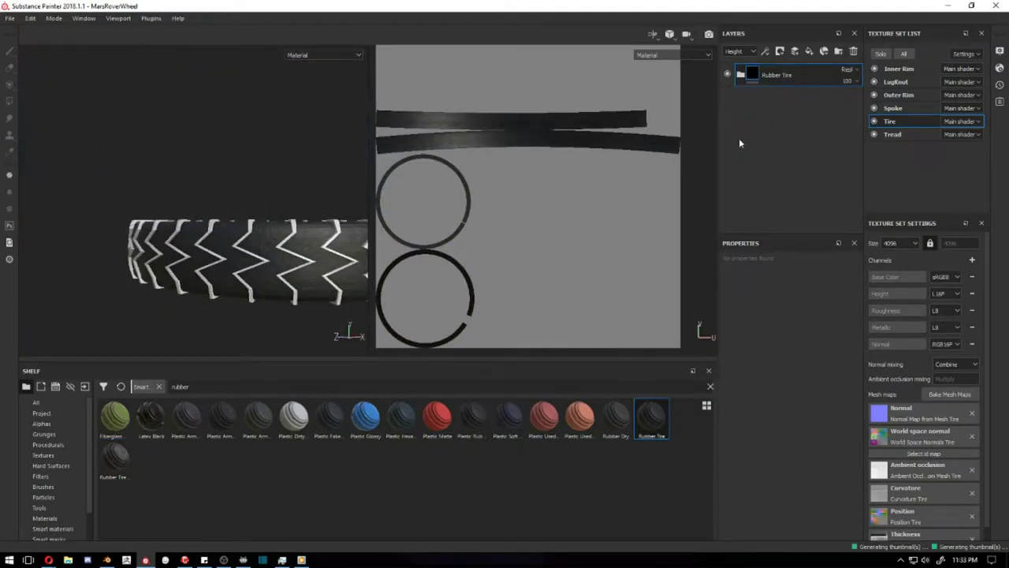
pyautogui.click(778, 146)
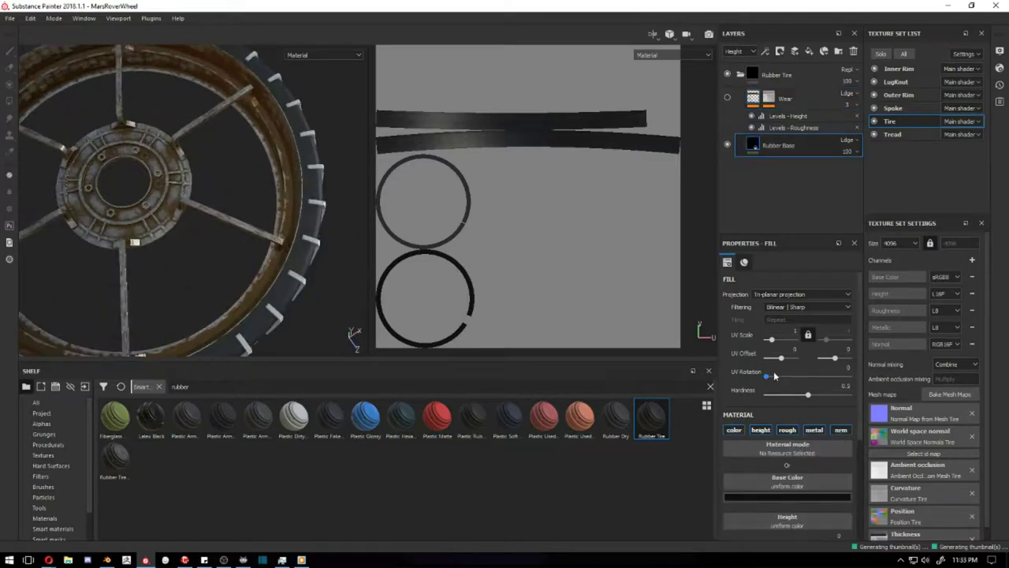
pyautogui.scroll(-2, 775, 468)
pyautogui.keyDown('alt'); pyautogui.moveTo(257, 252); pyautogui.dragTo(316, 246); pyautogui.keyUp('alt')
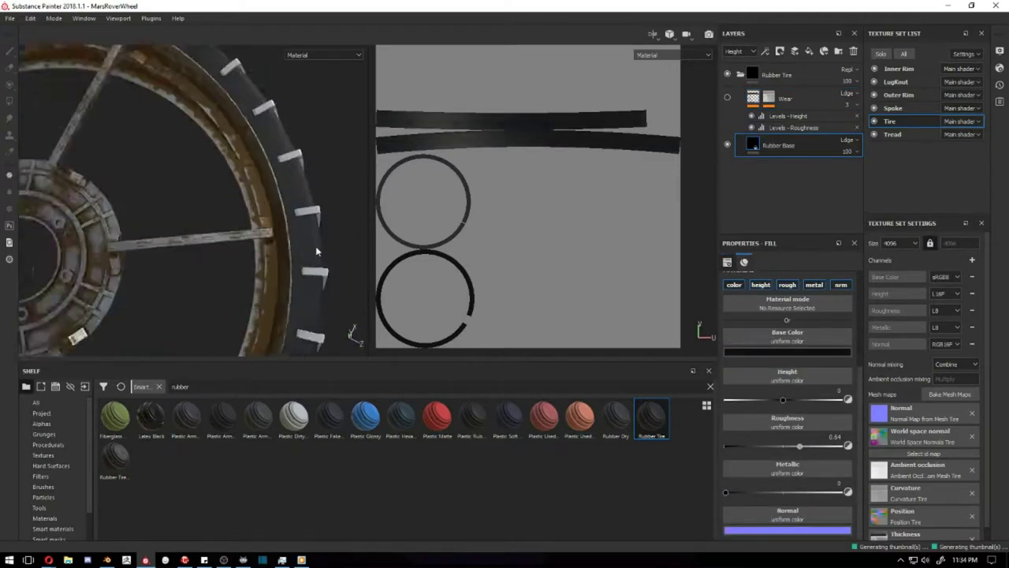
pyautogui.click(730, 98)
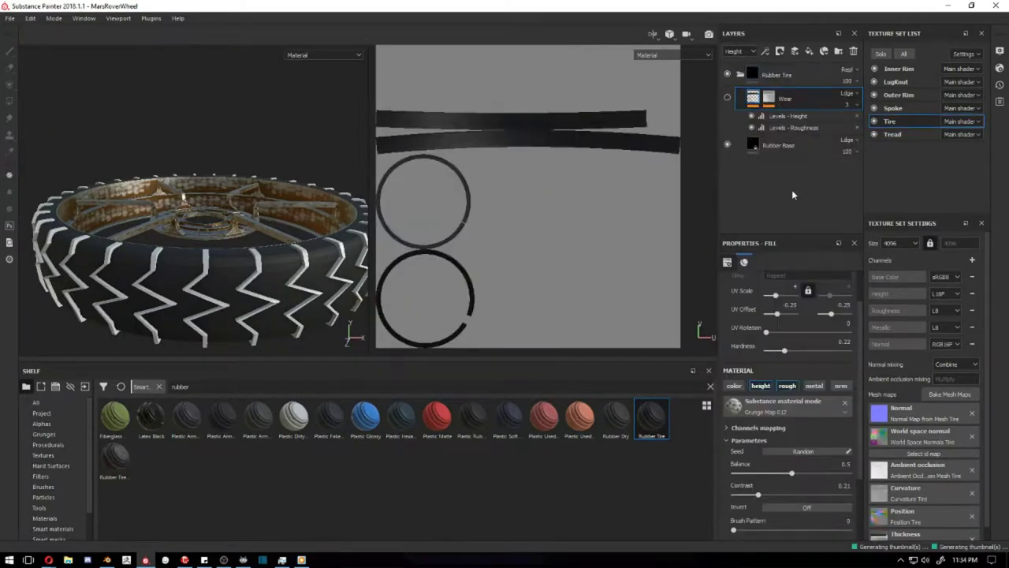
pyautogui.click(477, 363)
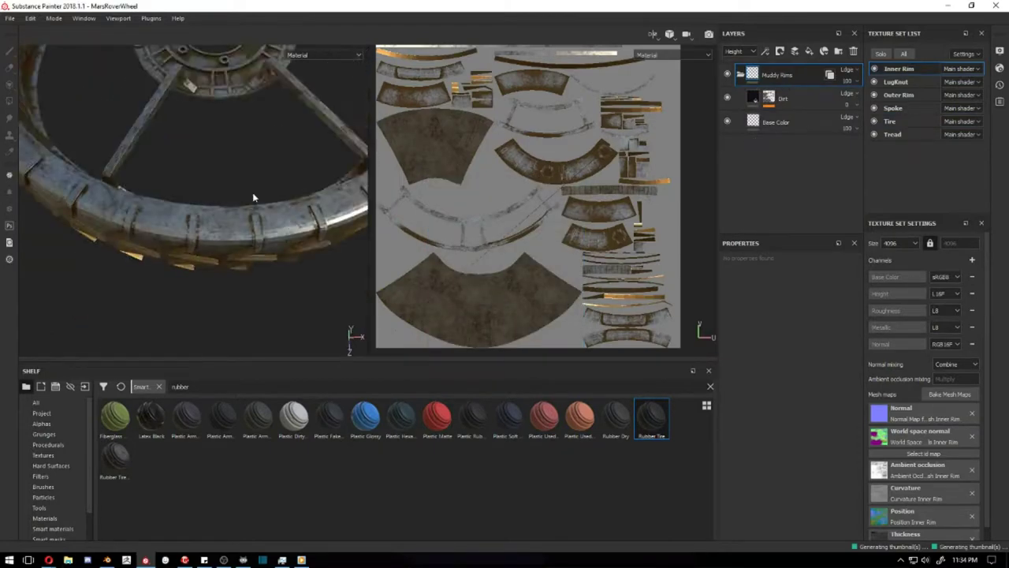
# Rename the Muddy Rims folder to Muddy Aluminum
pyautogui.press('f')
pyautogui.doubleClick(776, 74)
pyautogui.write('Aluminu')
pyautogui.click(773, 122)
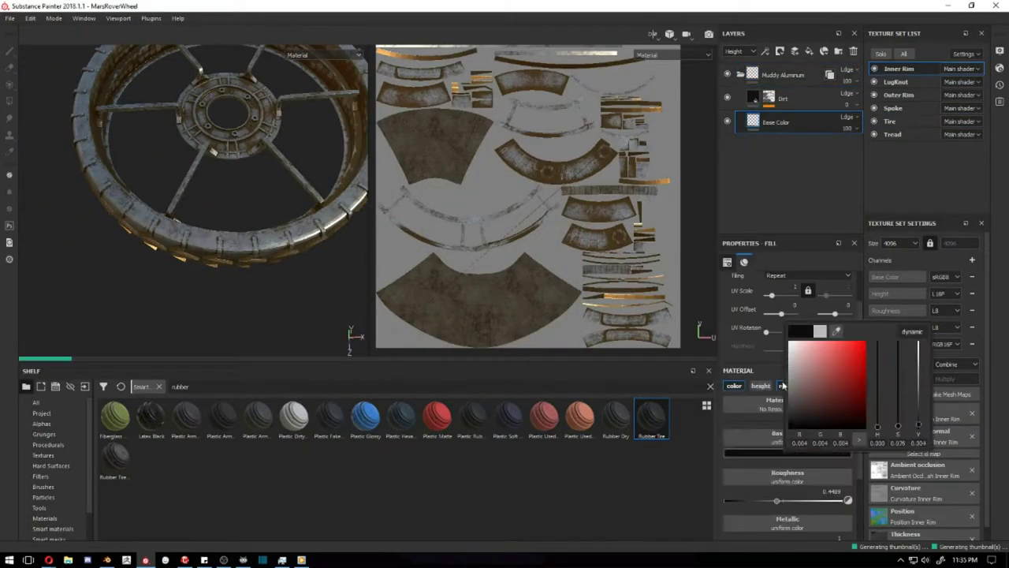
pyautogui.keyDown('alt'); pyautogui.moveTo(267, 272); pyautogui.dragTo(331, 237); pyautogui.keyUp('alt')
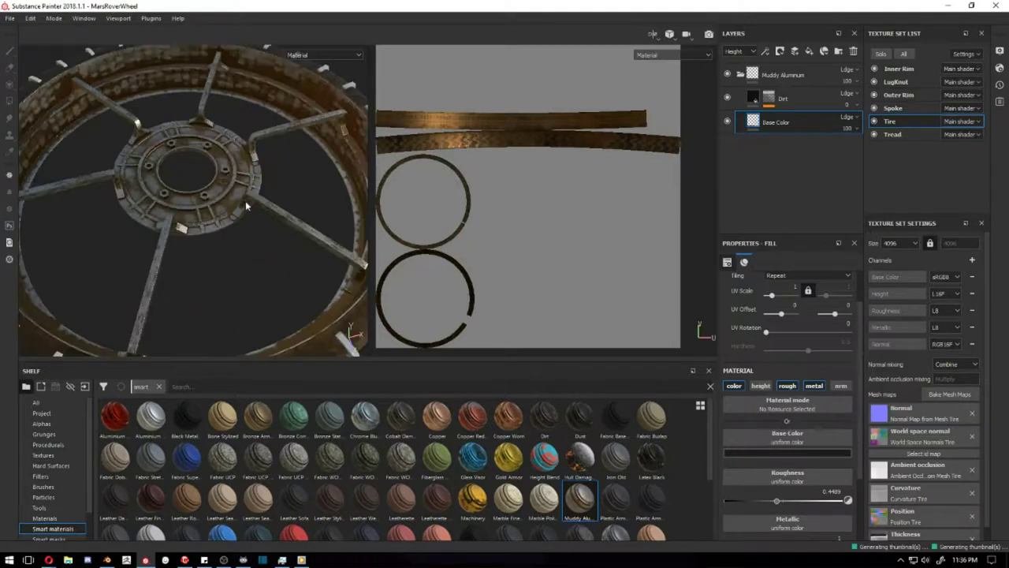
# Enable height on the Tread set's Dirt layer, then expand the Tire set's Dirt mask
pyautogui.click(887, 135)
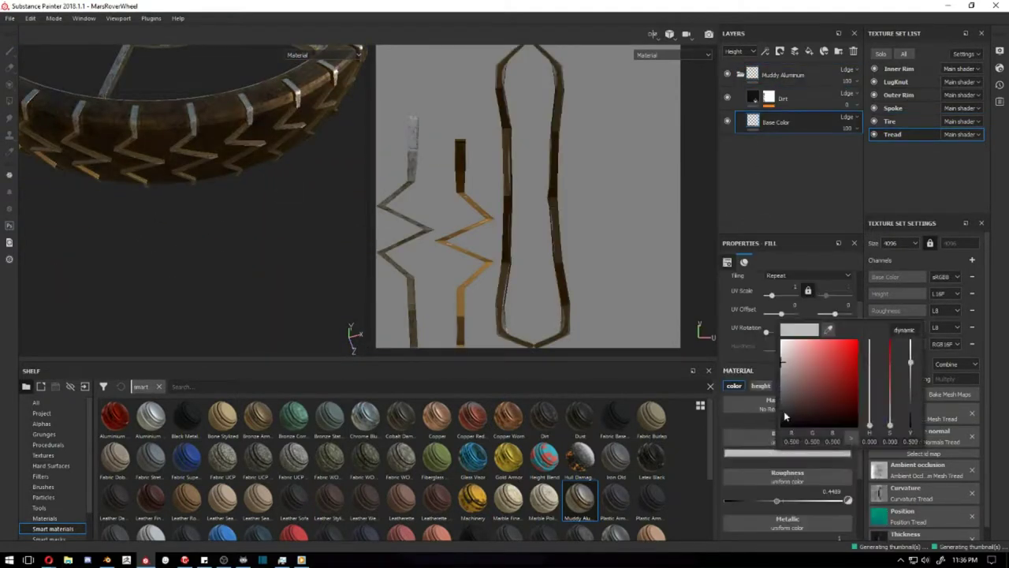
pyautogui.keyDown('alt'); pyautogui.moveTo(267, 230); pyautogui.dragTo(252, 181); pyautogui.keyUp('alt')
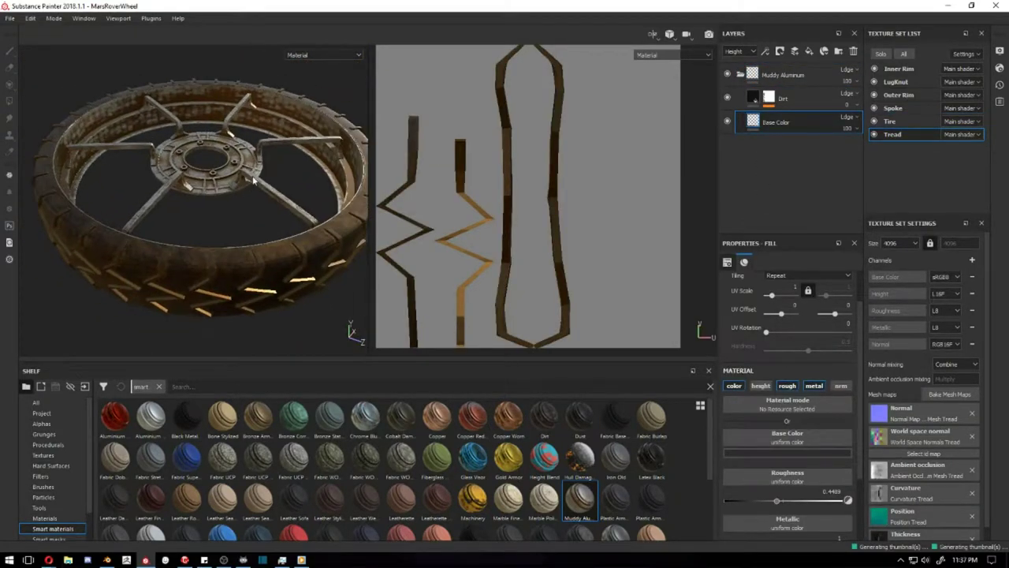
pyautogui.click(760, 385)
pyautogui.scroll(-1, 788, 410)
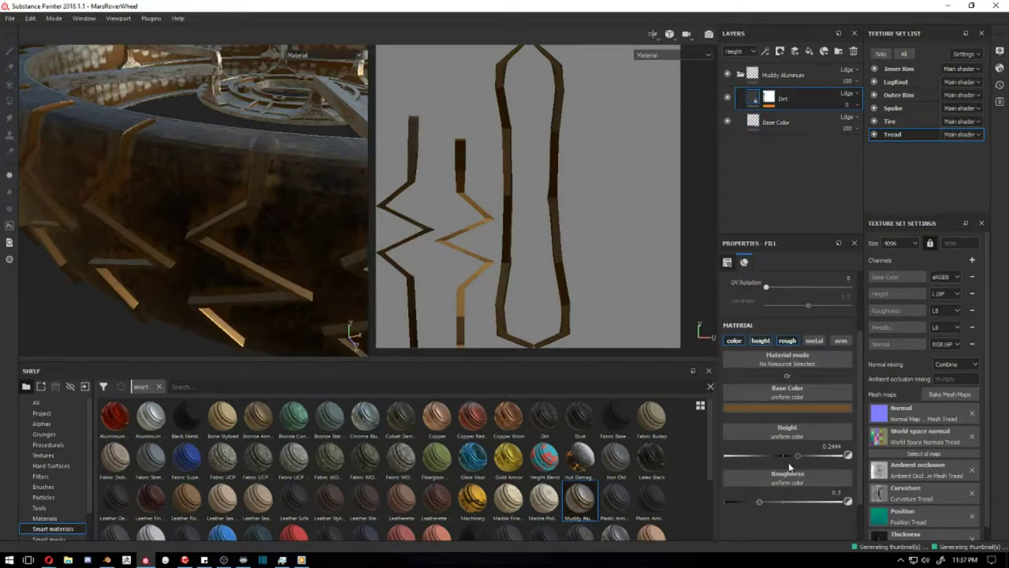
pyautogui.click(889, 121)
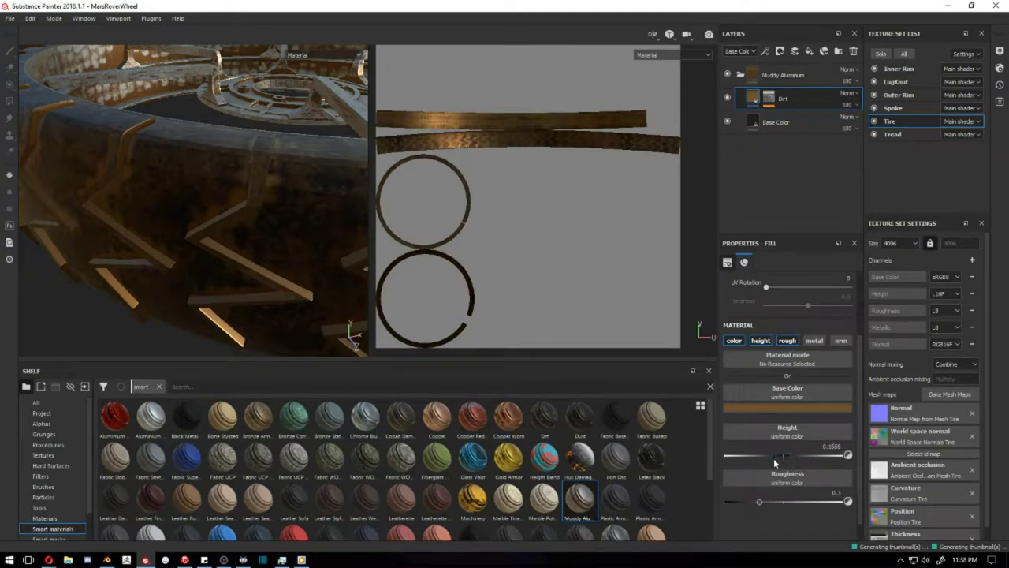
pyautogui.click(769, 97)
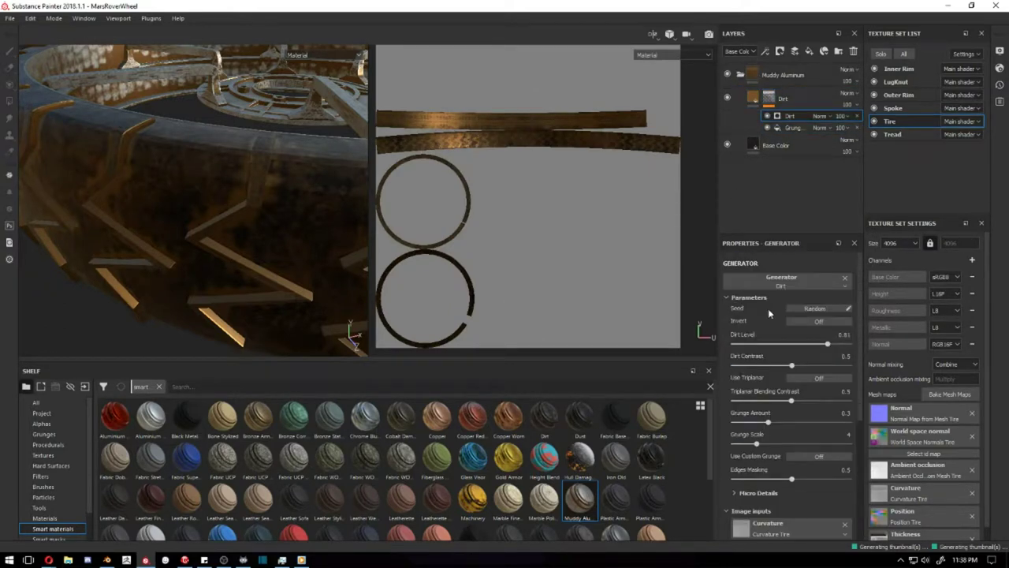
# Set the dirt mask's edges masking to 0.76 and grunge balance to 0.87, and save
pyautogui.moveTo(776, 393); pyautogui.dragTo(763, 393)
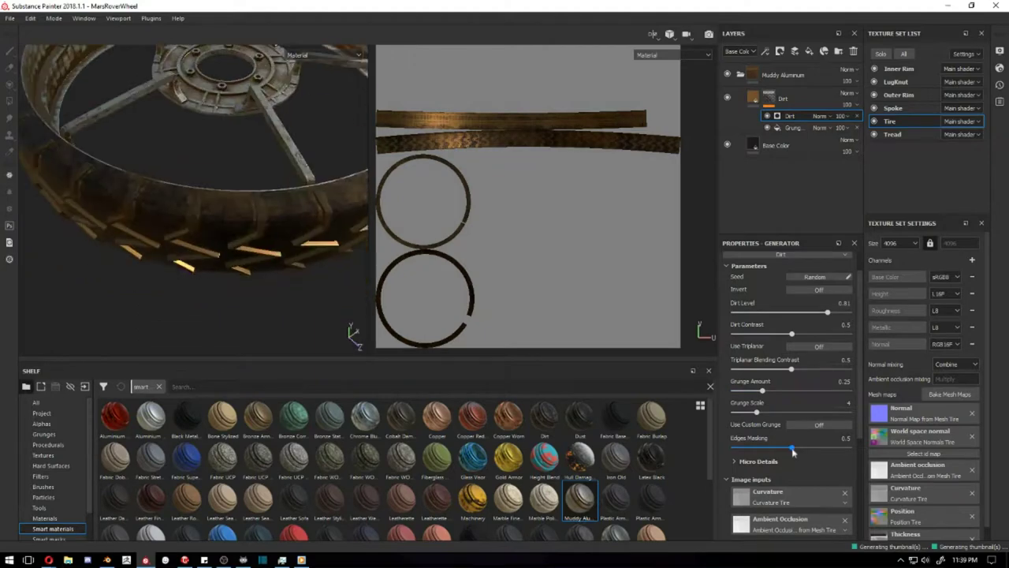
pyautogui.moveTo(832, 452); pyautogui.dragTo(822, 452)
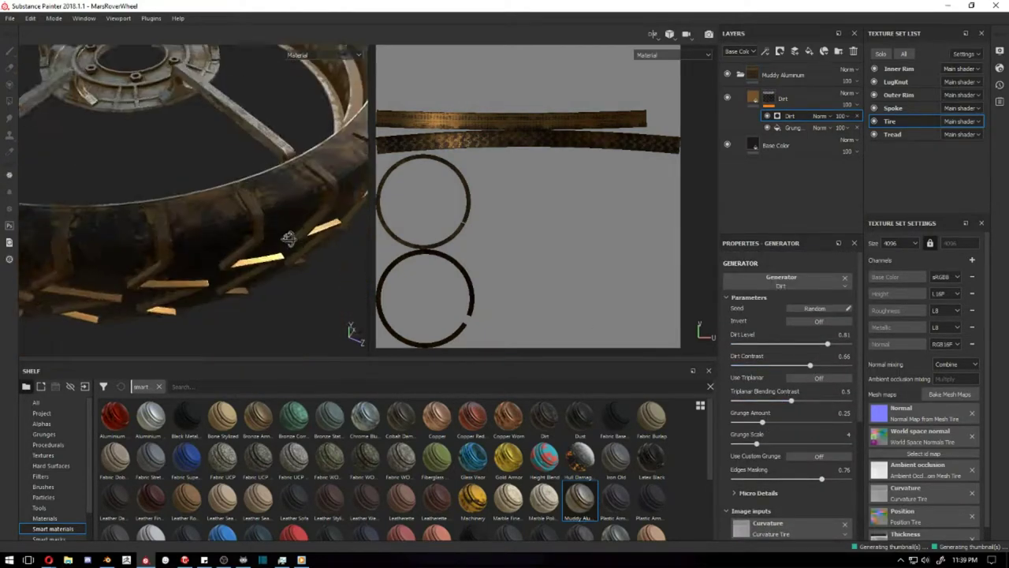
pyautogui.click(792, 127)
pyautogui.scroll(-1, 790, 387)
pyautogui.hotkey('ctrl', 's')
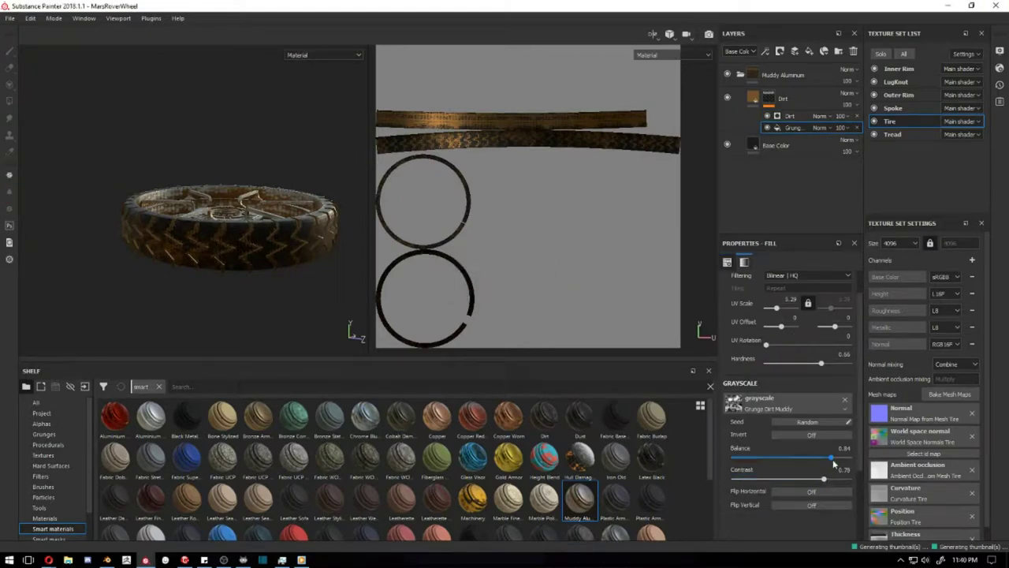
pyautogui.moveTo(830, 457); pyautogui.dragTo(834, 458)
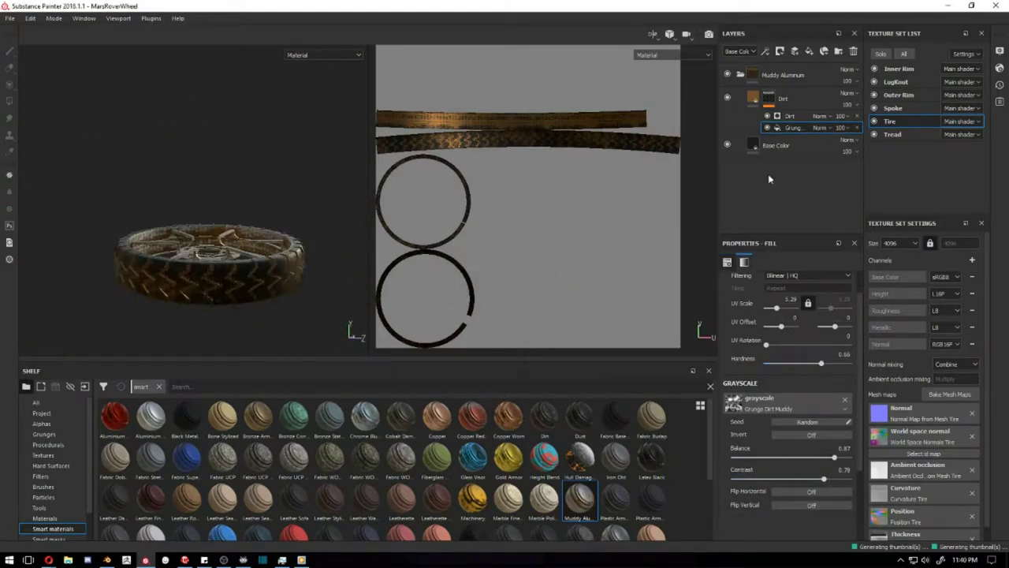
# Lower the dirt generator's grunge amount and tile the grunge fill at UV scale 35.9
pyautogui.click(789, 116)
pyautogui.scroll(-1, 821, 449)
pyautogui.scroll(1, 787, 405)
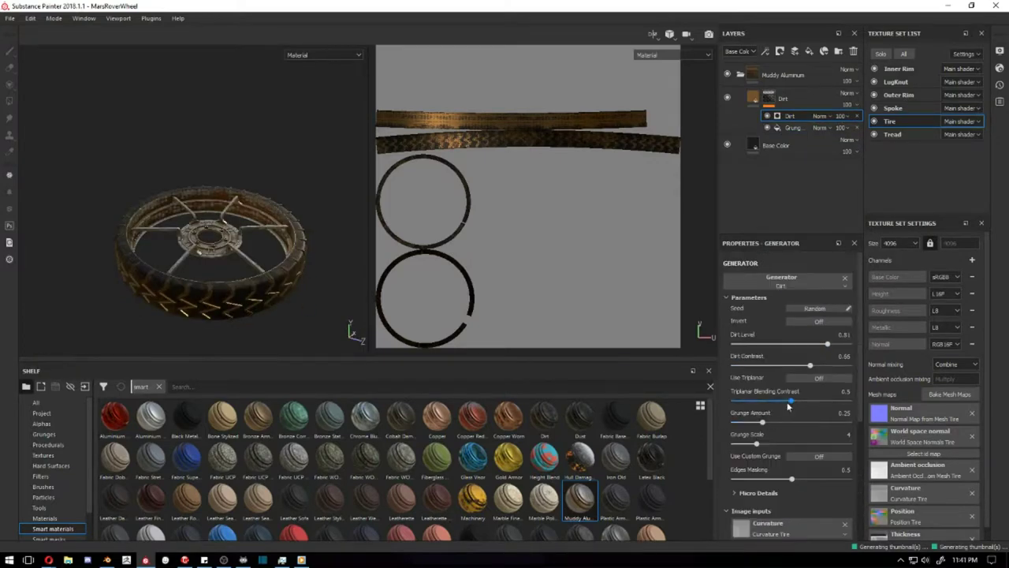
pyautogui.moveTo(816, 430); pyautogui.dragTo(810, 429)
pyautogui.moveTo(289, 289)
pyautogui.keyDown('alt'); pyautogui.mouseDown()
pyautogui.moveTo(294, 229)
pyautogui.moveTo(339, 189)
pyautogui.mouseUp(); pyautogui.keyUp('alt')
pyautogui.click(783, 98)
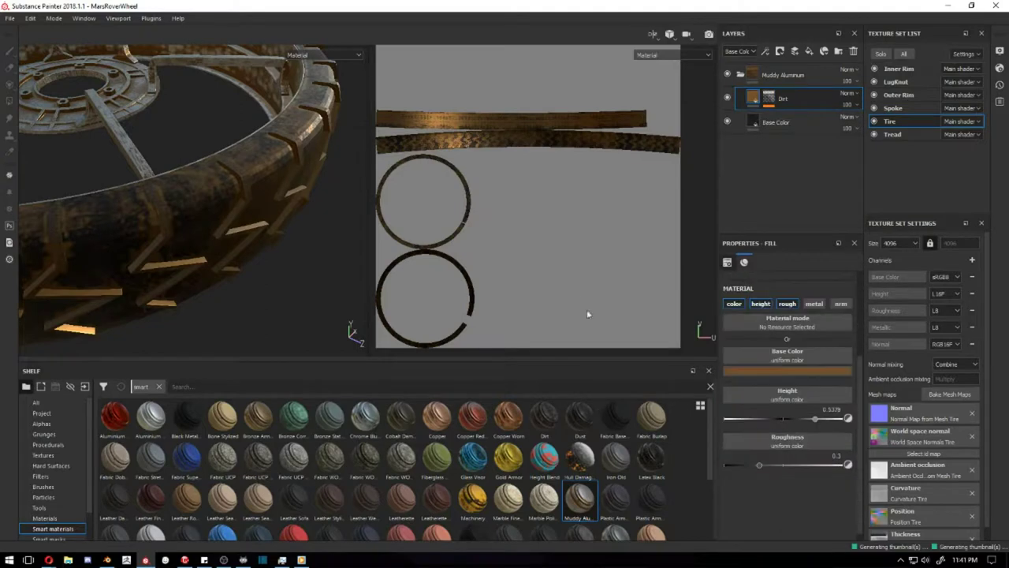
pyautogui.scroll(-1, 788, 394)
pyautogui.click(766, 501)
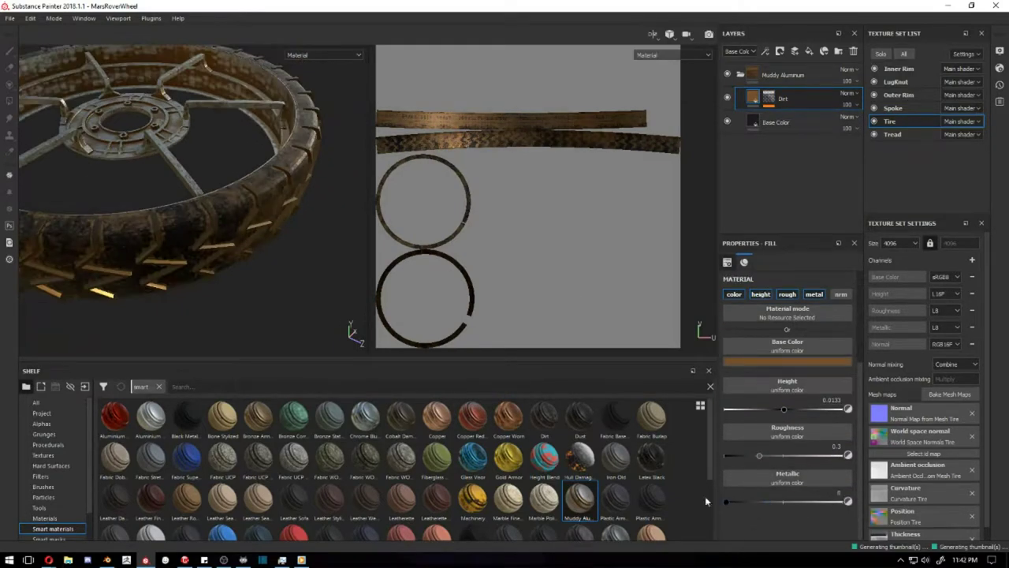
pyautogui.click(792, 128)
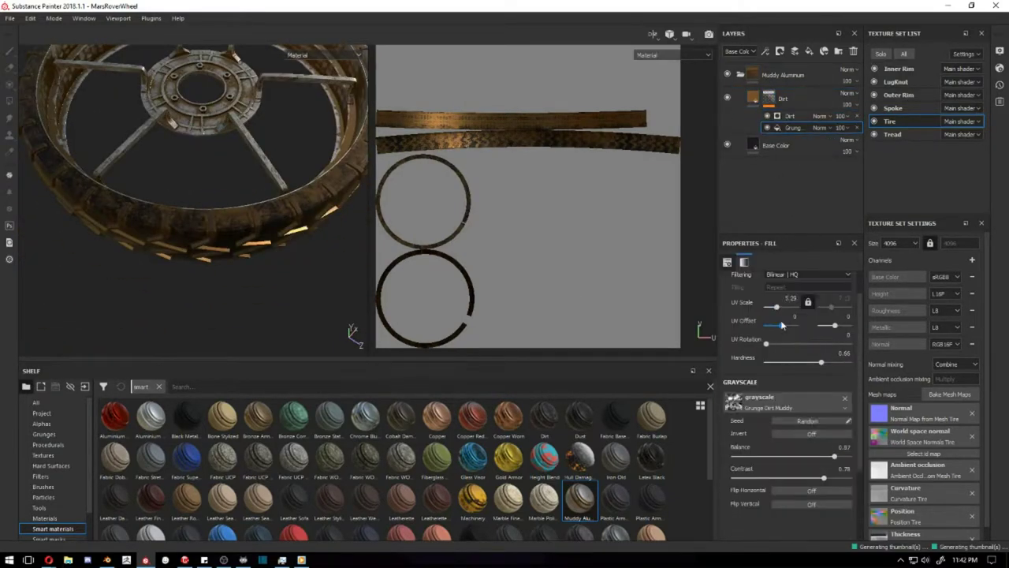
pyautogui.moveTo(779, 307); pyautogui.dragTo(785, 307)
# Set the dirt generator's blending mode to Darken
pyautogui.moveTo(272, 251)
pyautogui.keyDown('alt'); pyautogui.mouseDown()
pyautogui.moveTo(314, 211)
pyautogui.moveTo(300, 227)
pyautogui.moveTo(712, 178)
pyautogui.mouseUp(); pyautogui.keyUp('alt')
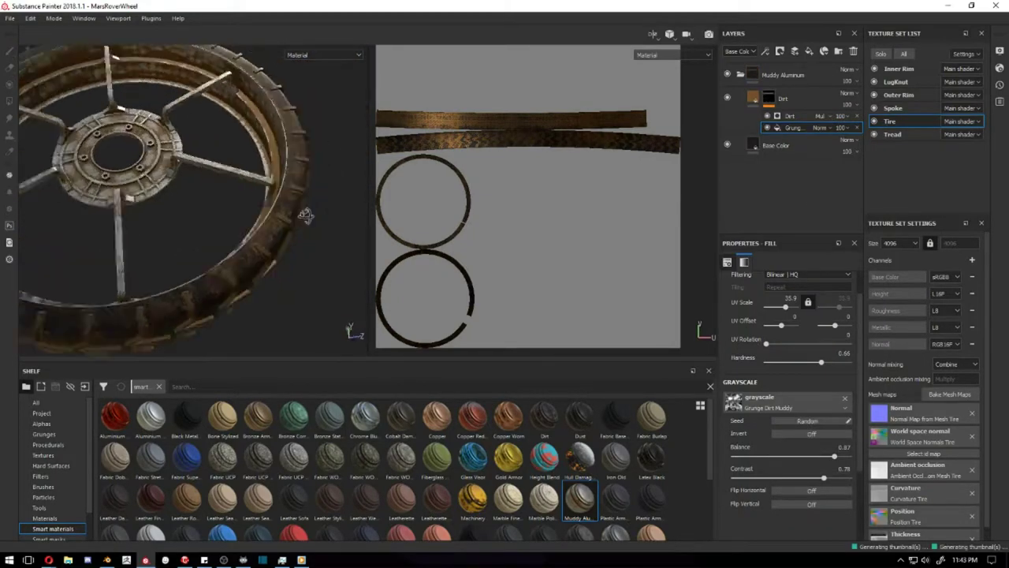
pyautogui.click(820, 116)
pyautogui.click(847, 199)
pyautogui.keyDown('alt'); pyautogui.moveTo(158, 220); pyautogui.dragTo(224, 182); pyautogui.keyUp('alt')
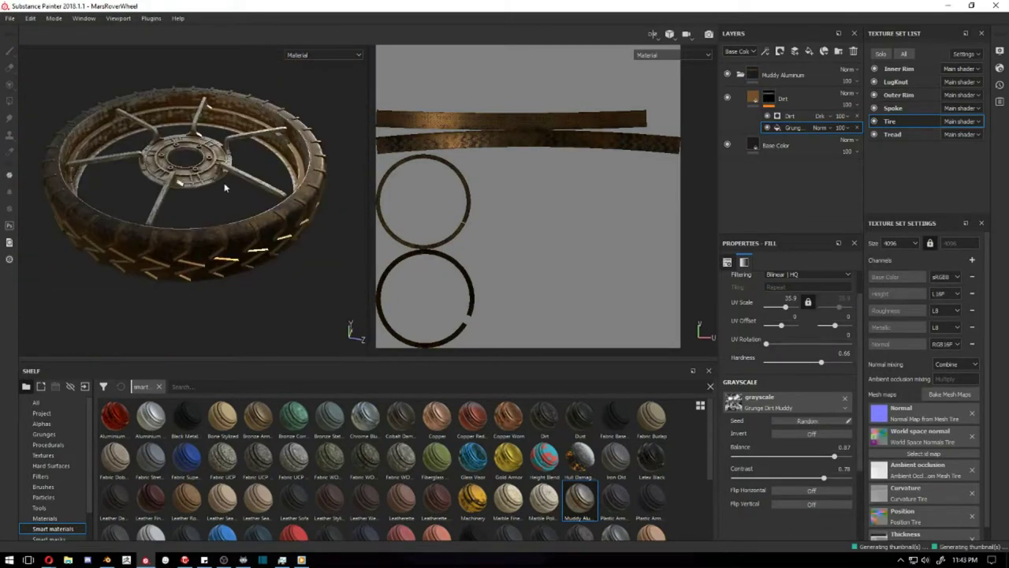
pyautogui.scroll(3, 302, 280)
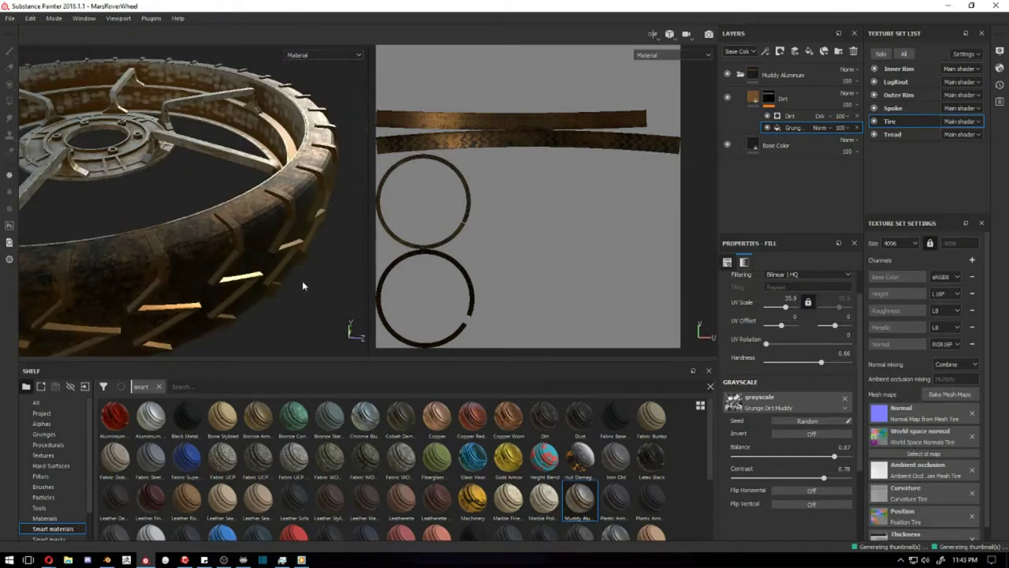
pyautogui.click(804, 116)
pyautogui.click(764, 51)
pyautogui.click(766, 65)
pyautogui.hotkey('ctrl', 'z')
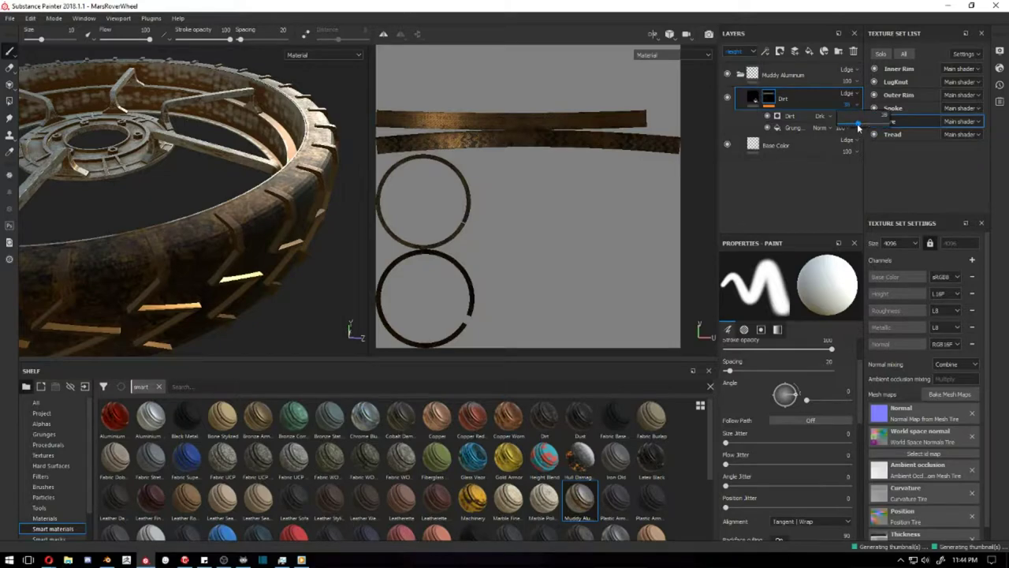
# Raise the Dirt layer's height to about 0.06 and retune grunge amount and edges masking (0.51)
pyautogui.click(858, 124)
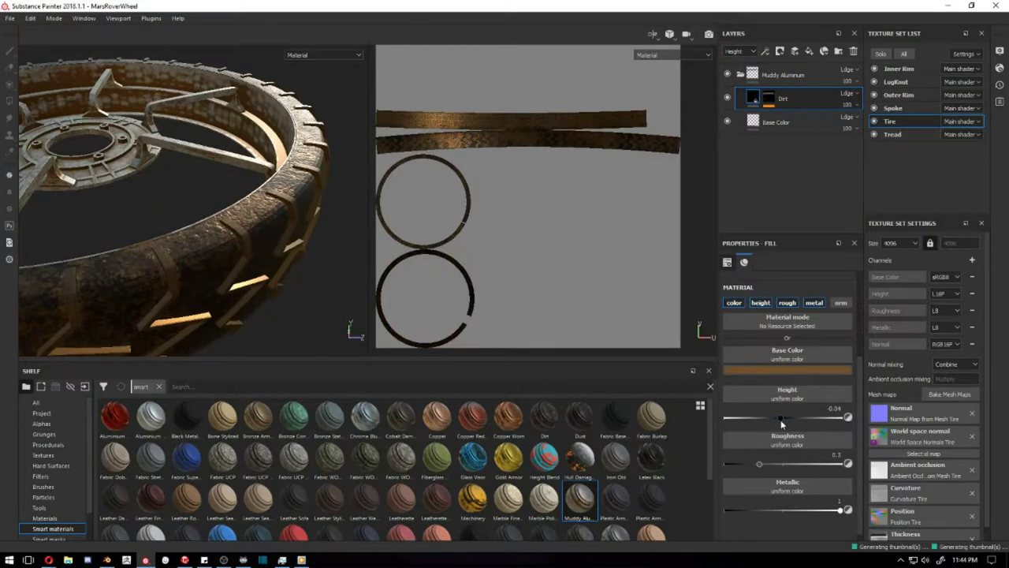
pyautogui.moveTo(780, 419); pyautogui.dragTo(786, 420)
pyautogui.moveTo(197, 236)
pyautogui.keyDown('alt'); pyautogui.mouseDown()
pyautogui.moveTo(313, 182)
pyautogui.moveTo(236, 157)
pyautogui.mouseUp(); pyautogui.keyUp('alt')
pyautogui.click(768, 96)
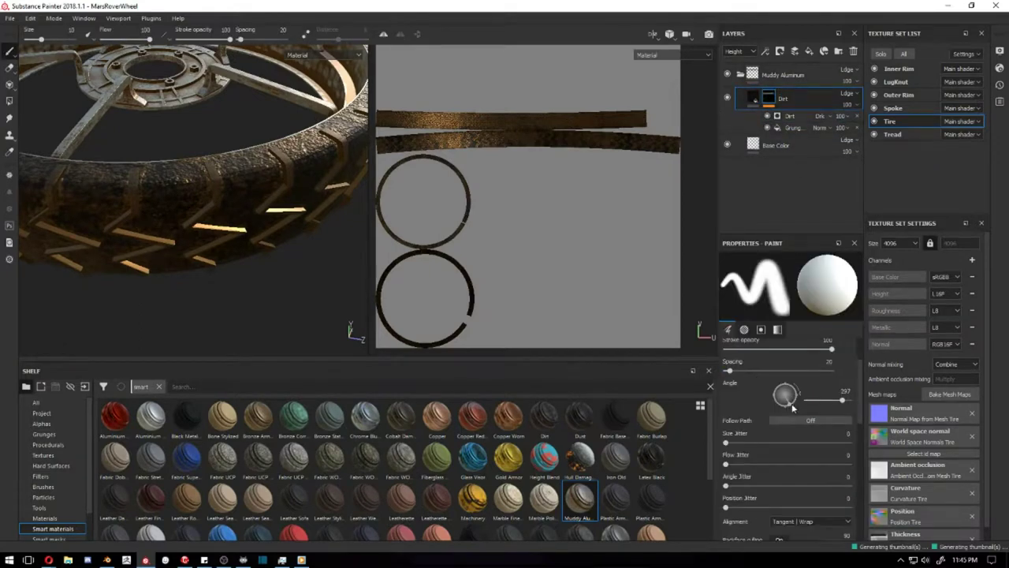
pyautogui.click(786, 116)
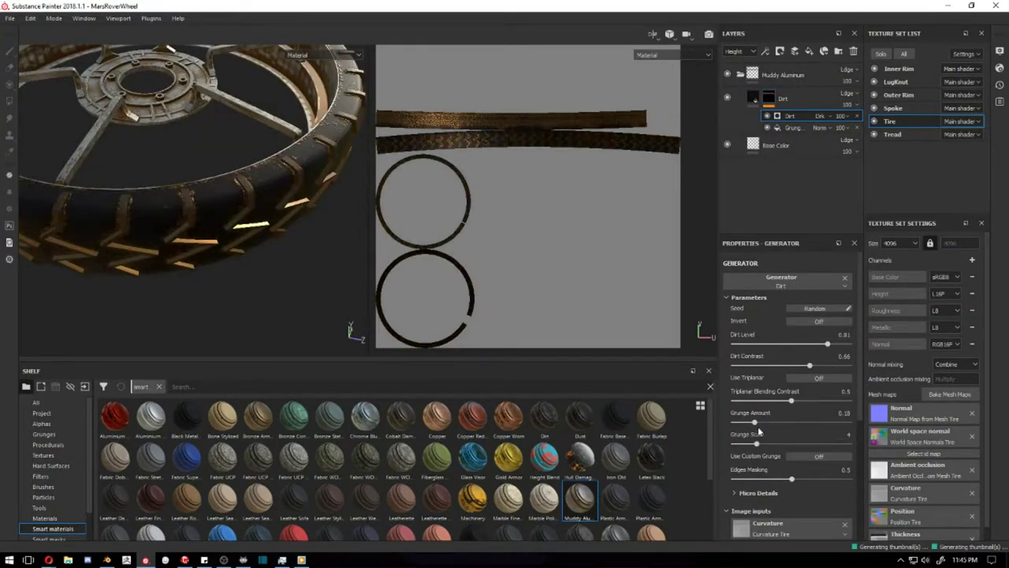
pyautogui.moveTo(761, 421); pyautogui.dragTo(770, 422)
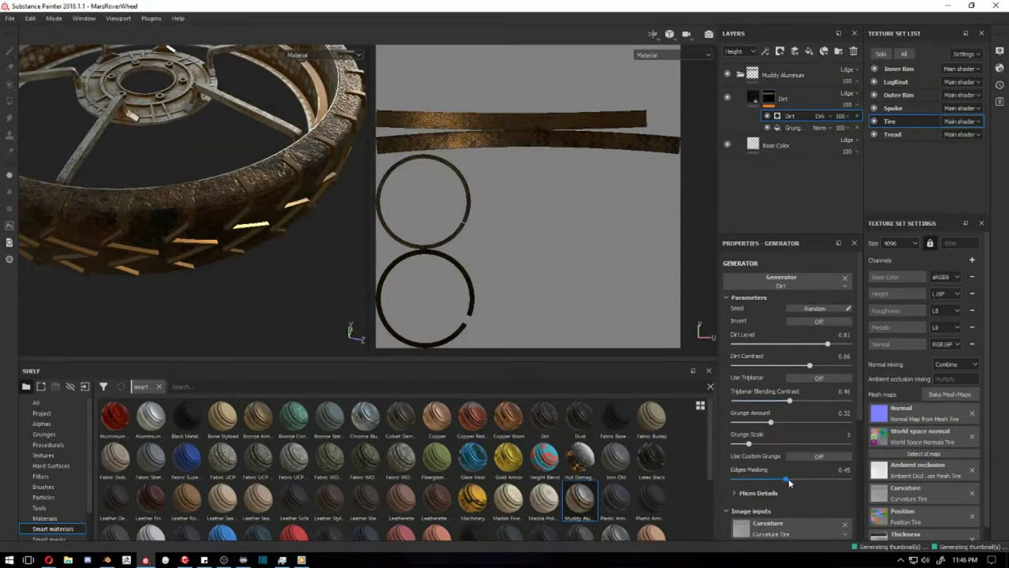
pyautogui.moveTo(789, 482); pyautogui.dragTo(821, 484)
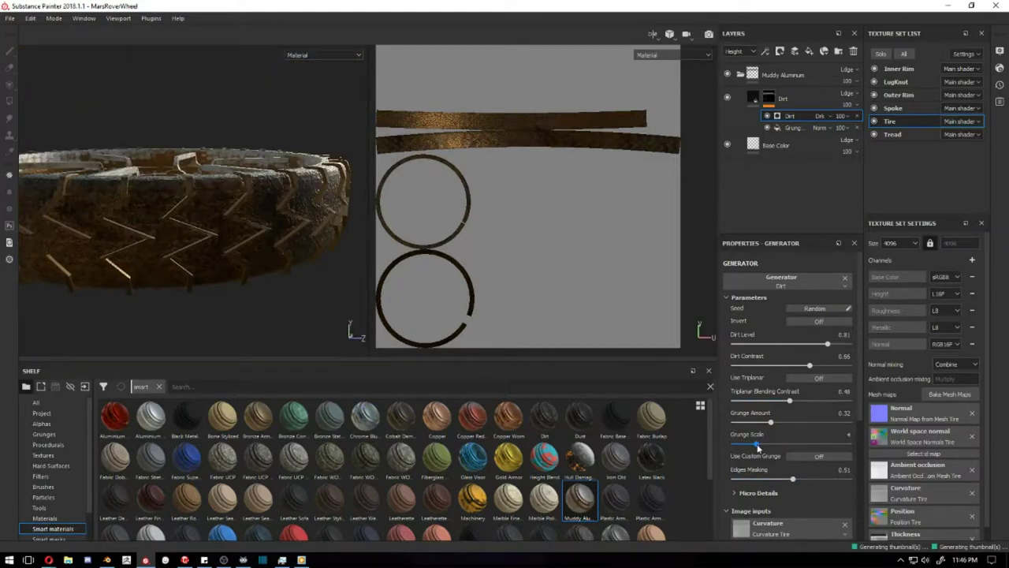
pyautogui.keyDown('alt'); pyautogui.moveTo(276, 197); pyautogui.dragTo(297, 226); pyautogui.keyUp('alt')
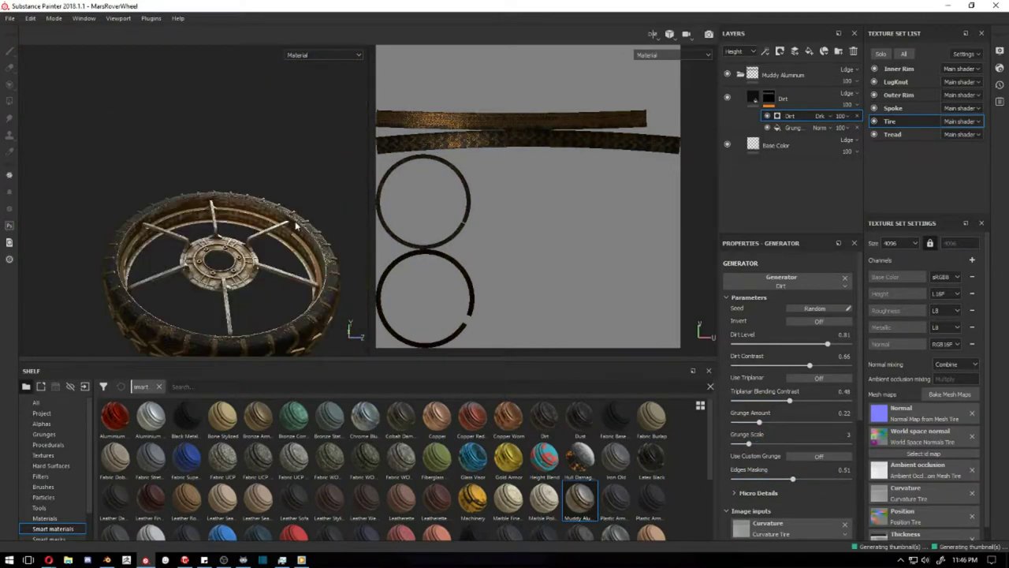
# Add a Fiber Glass Edge Wear generator to the mask, then undo it
pyautogui.click(781, 288)
pyautogui.click(833, 368)
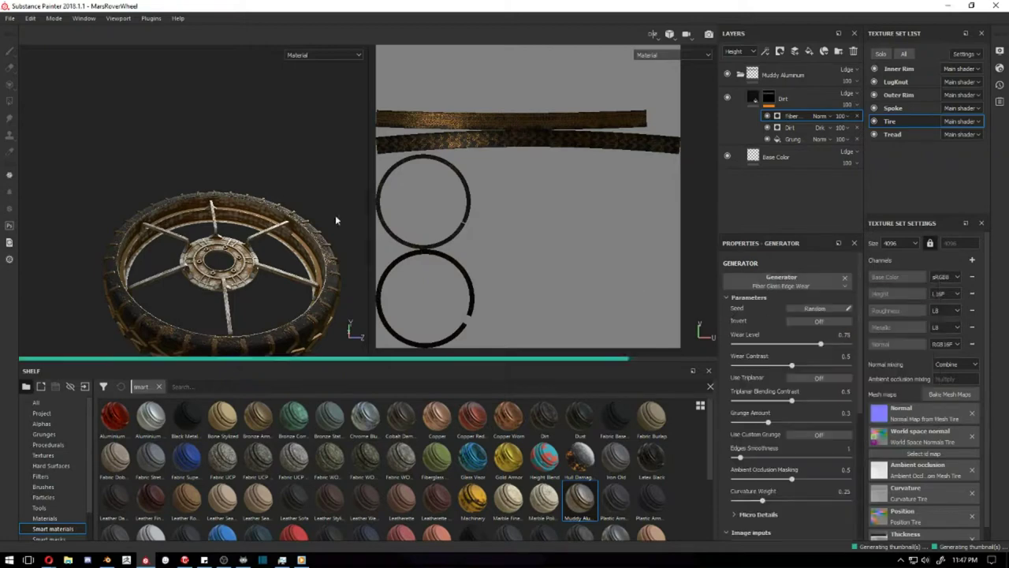
pyautogui.scroll(3, 330, 203)
pyautogui.keyDown('alt'); pyautogui.moveTo(329, 203); pyautogui.dragTo(299, 158); pyautogui.keyUp('alt')
pyautogui.press('1')
pyautogui.press('Delete')
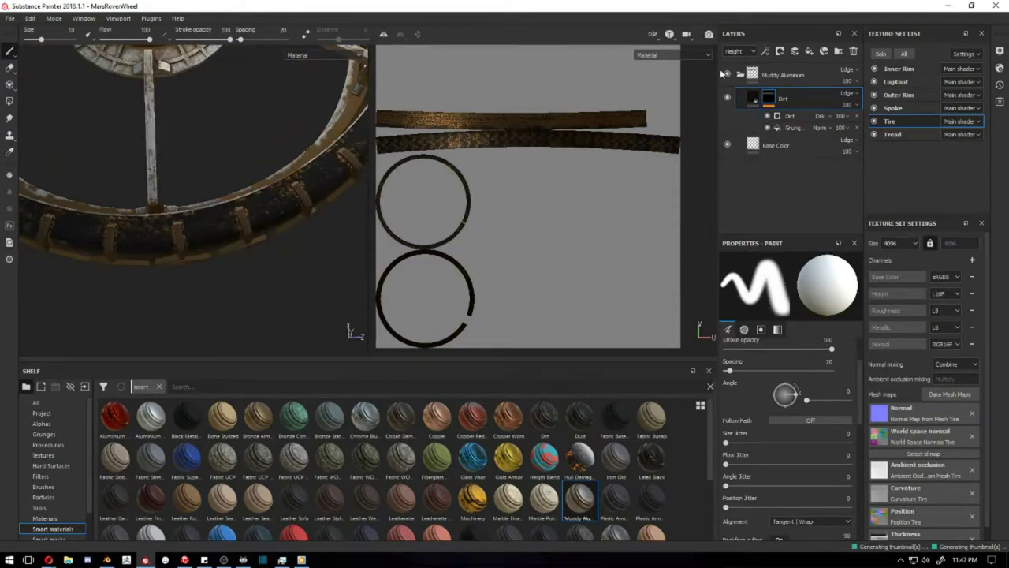
pyautogui.click(810, 54)
pyautogui.rightClick(799, 100)
pyautogui.click(786, 198)
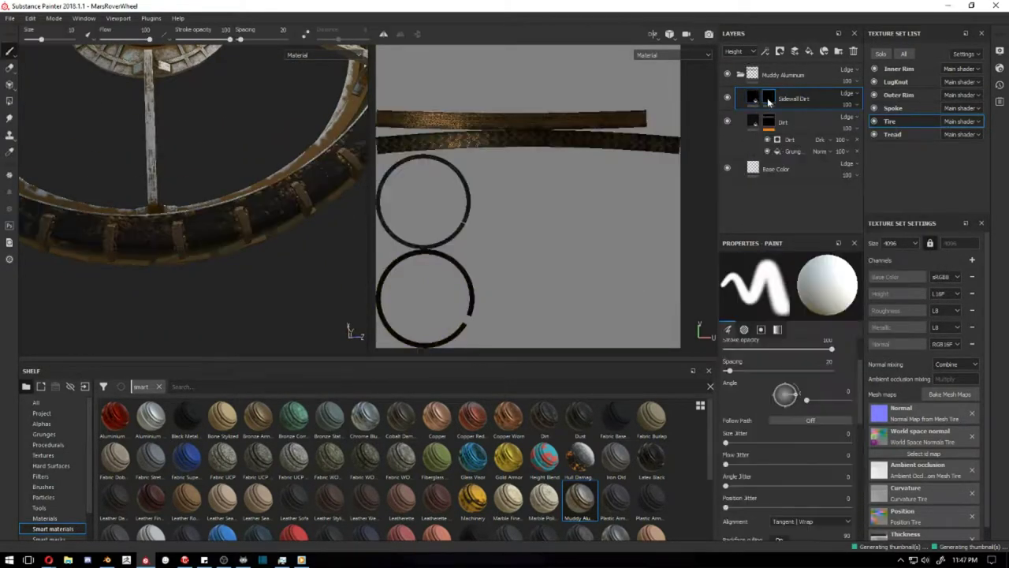
pyautogui.doubleClick(783, 75)
pyautogui.write('Muddy Rubber')
pyautogui.press('Return')
pyautogui.click(764, 51)
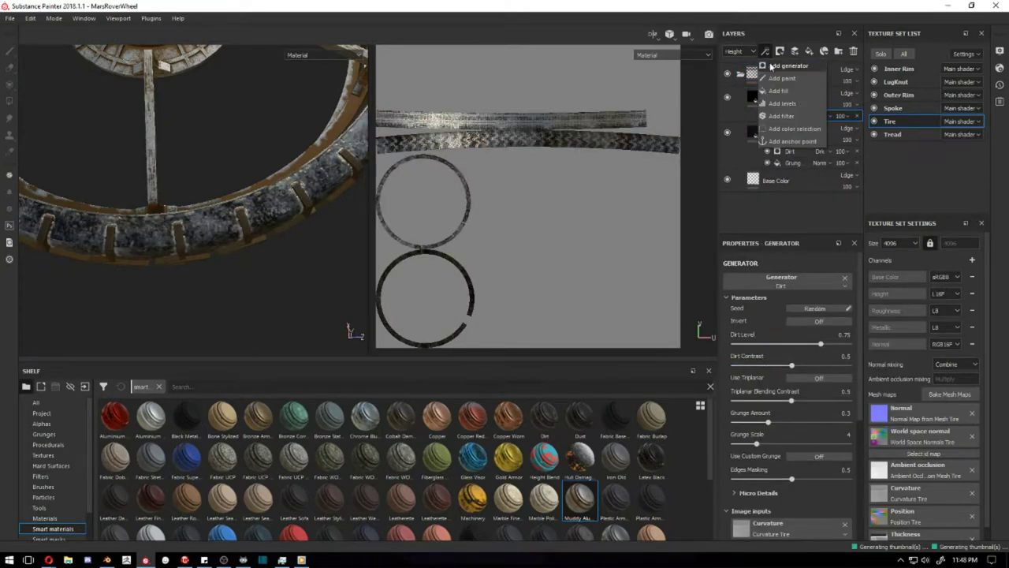
pyautogui.click(778, 91)
pyautogui.click(783, 430)
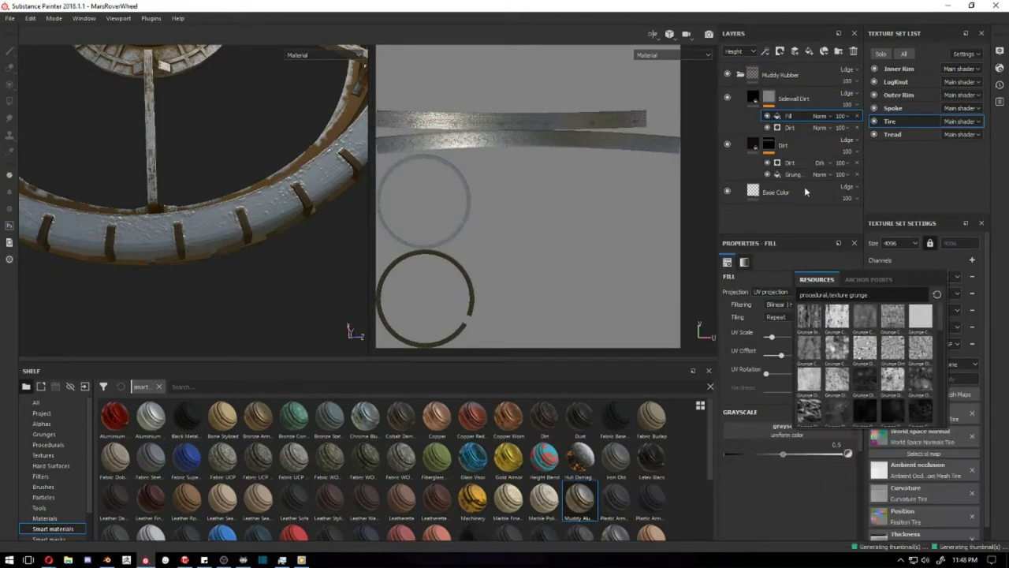
pyautogui.hotkey('ctrl', 'z')
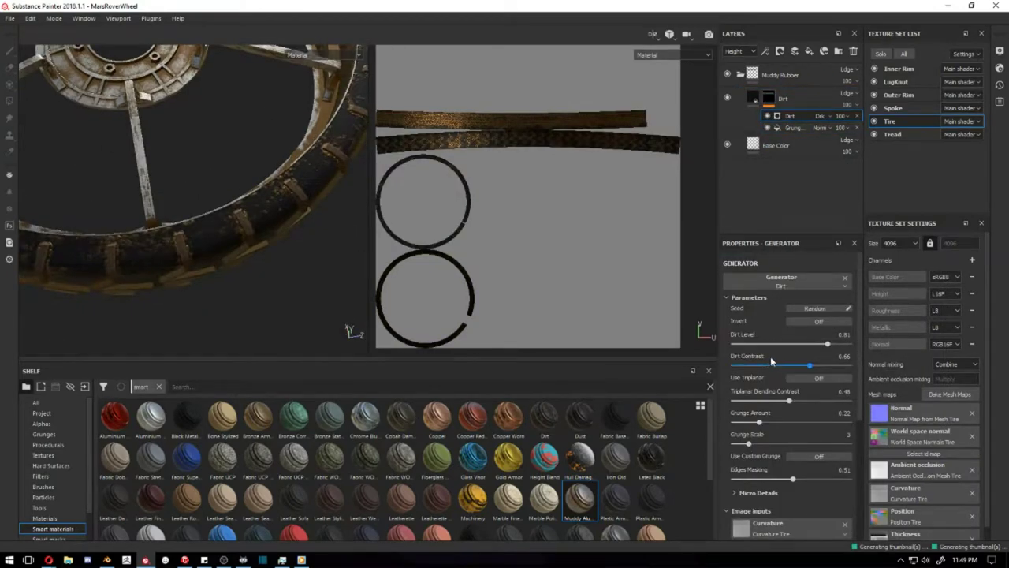
pyautogui.click(782, 280)
pyautogui.click(853, 375)
pyautogui.moveTo(792, 335); pyautogui.dragTo(781, 335)
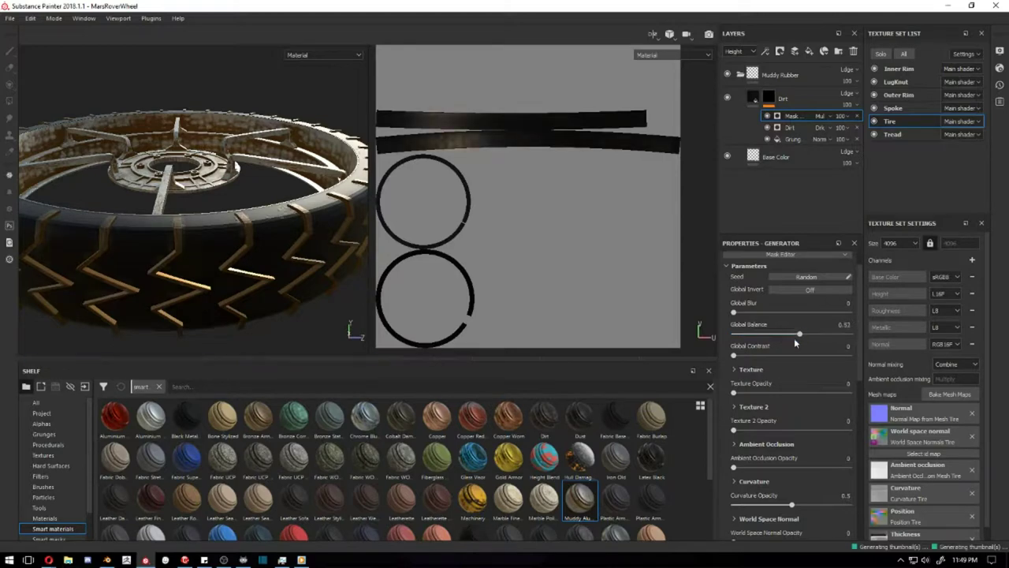
pyautogui.scroll(-2, 793, 337)
pyautogui.click(754, 386)
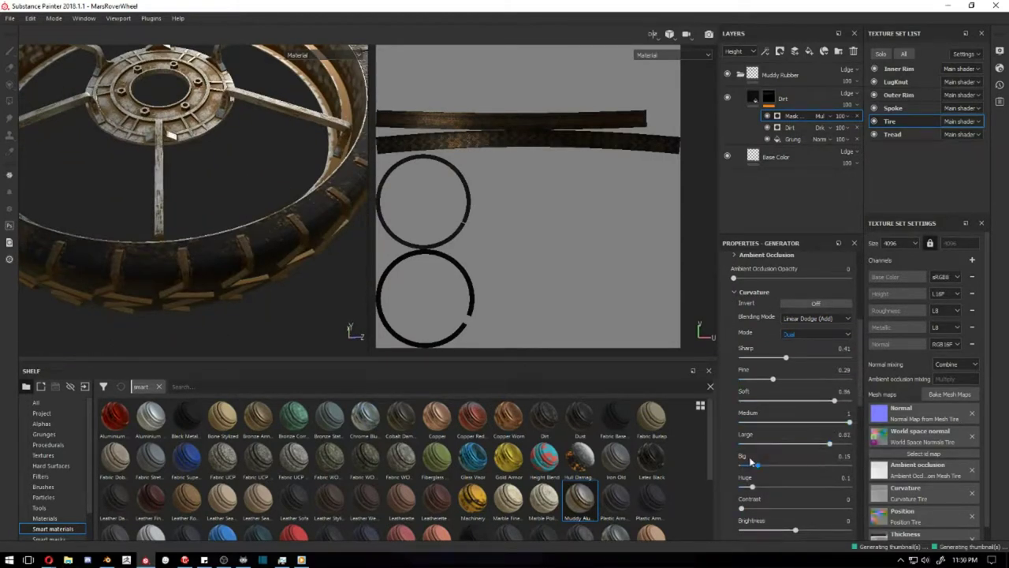
pyautogui.scroll(-2, 766, 496)
pyautogui.scroll(-3, 771, 410)
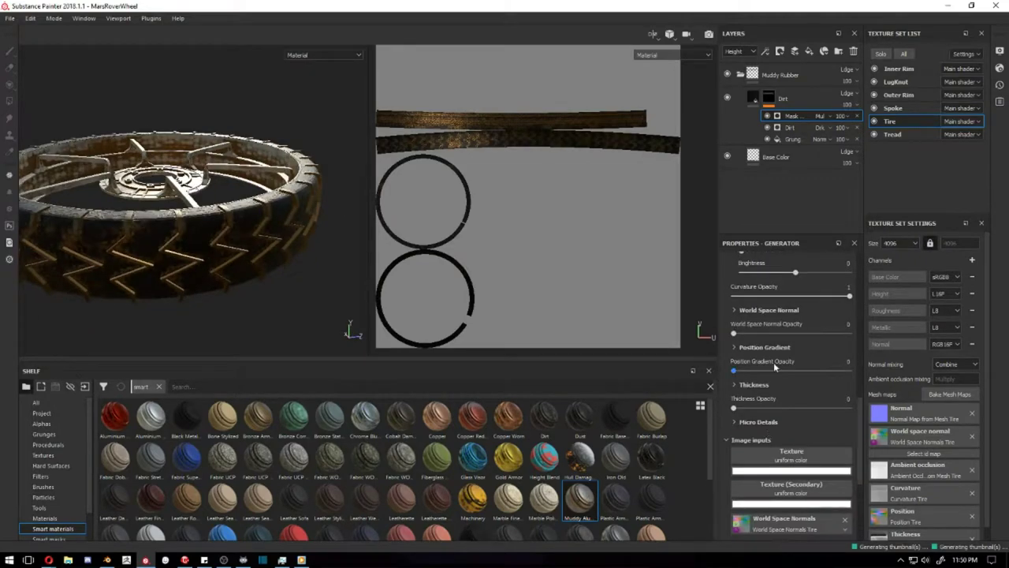
pyautogui.press('Delete')
pyautogui.press('1')
pyautogui.keyDown('alt'); pyautogui.moveTo(162, 236); pyautogui.dragTo(299, 212); pyautogui.keyUp('alt')
# Switch from Tread back to Inner Rim and set the Dirt layer's opacity to 56
pyautogui.click(757, 71)
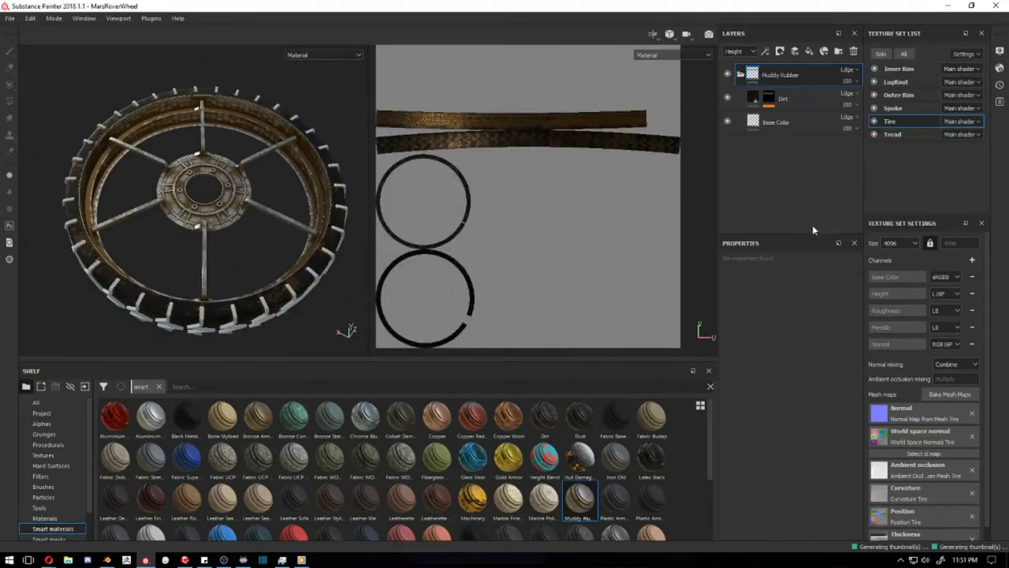
pyautogui.click(891, 134)
pyautogui.keyDown('alt'); pyautogui.moveTo(294, 159); pyautogui.dragTo(229, 362); pyautogui.keyUp('alt')
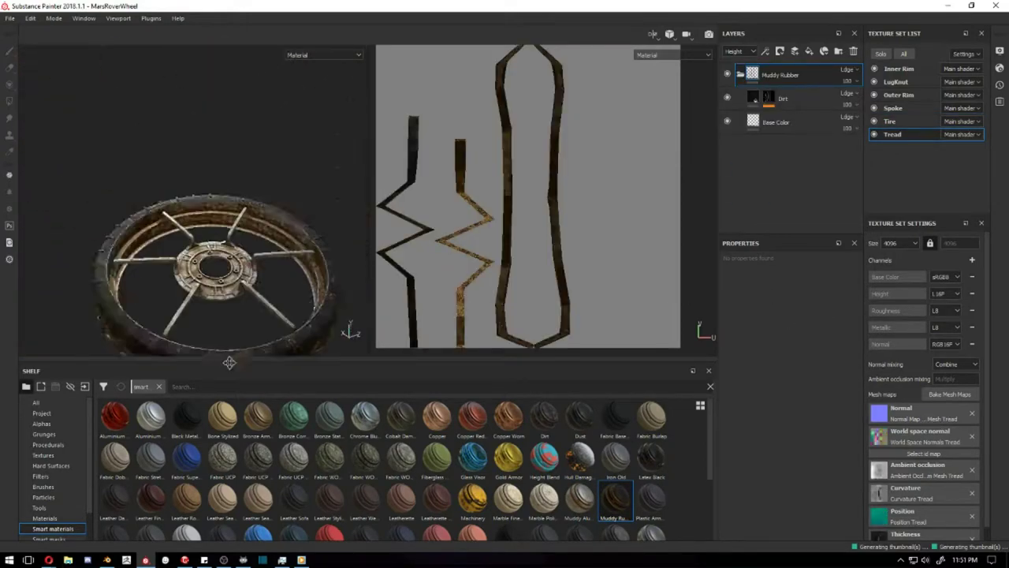
pyautogui.click(898, 69)
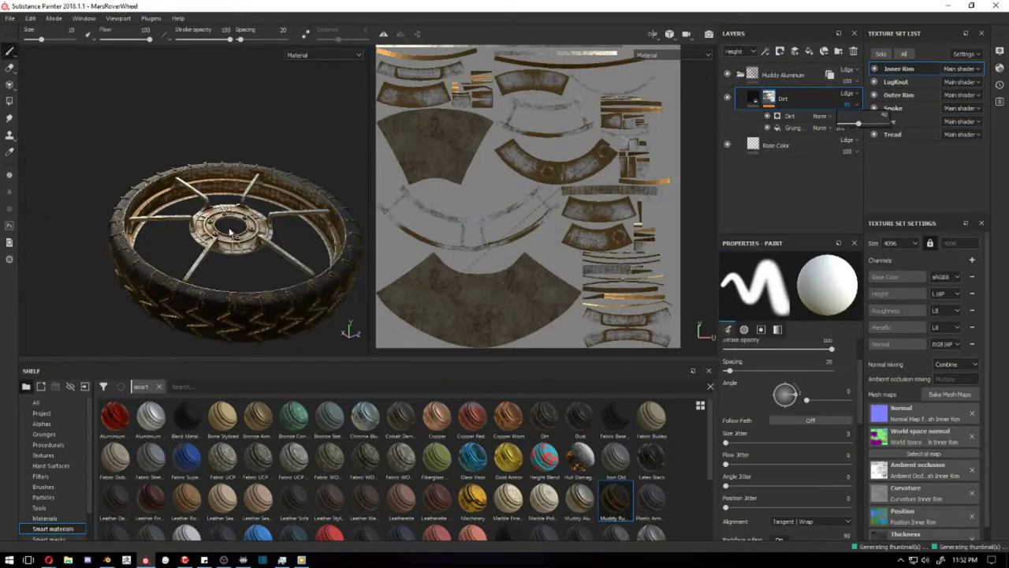
pyautogui.scroll(5, 229, 230)
pyautogui.moveTo(266, 266)
pyautogui.keyDown('alt'); pyautogui.mouseDown()
pyautogui.moveTo(208, 205)
pyautogui.moveTo(304, 174)
pyautogui.mouseUp(); pyautogui.keyUp('alt')
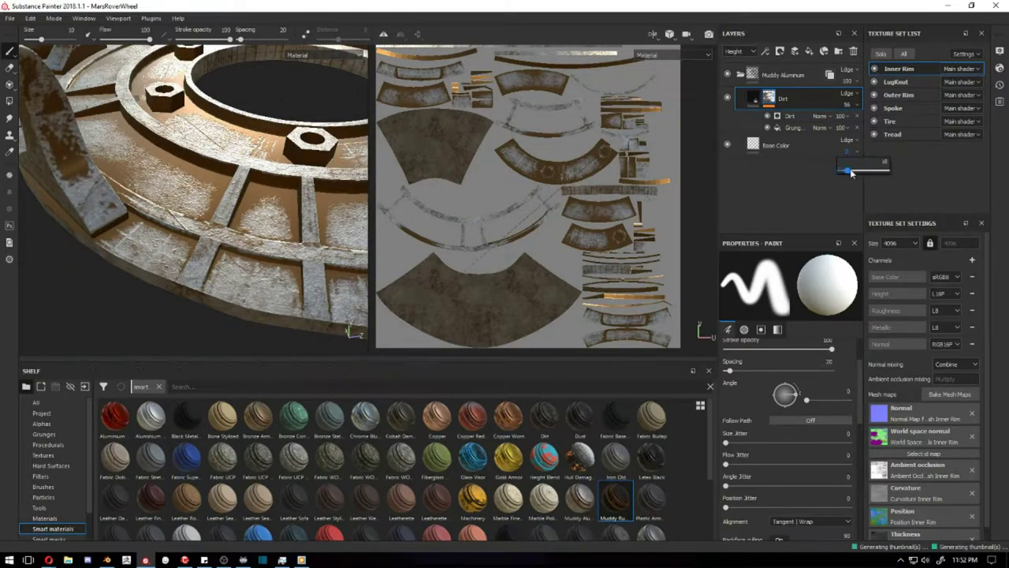
# Set the Inner Rim dirt generator's Dirt Level to 0.72
pyautogui.click(789, 116)
pyautogui.scroll(3, 788, 355)
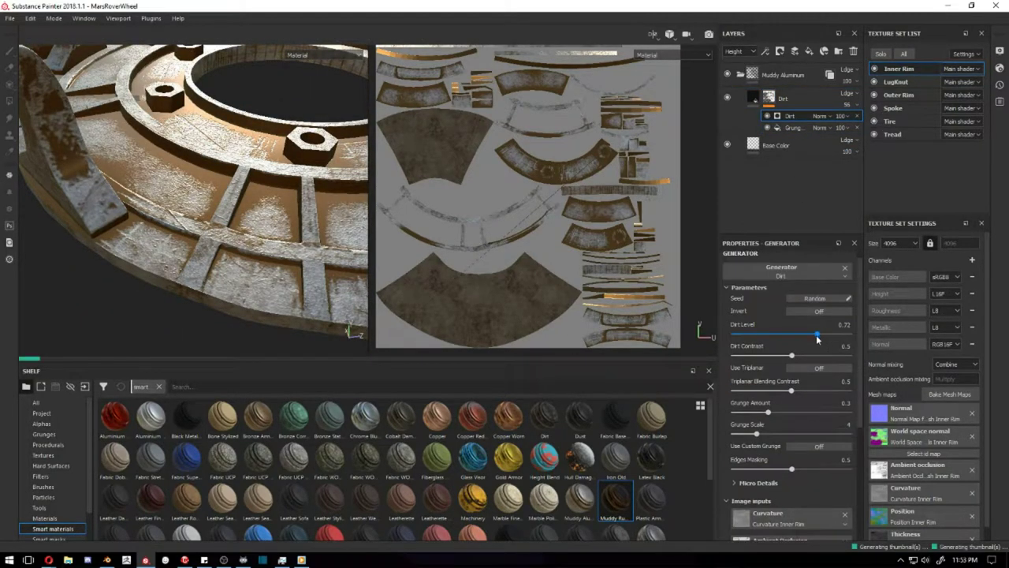
pyautogui.moveTo(174, 197)
pyautogui.keyDown('alt'); pyautogui.mouseDown()
pyautogui.moveTo(277, 199)
pyautogui.moveTo(229, 284)
pyautogui.moveTo(114, 148)
pyautogui.mouseUp(); pyautogui.keyUp('alt')
pyautogui.scroll(3, 229, 286)
pyautogui.scroll(3, 229, 287)
pyautogui.scroll(-5, 241, 234)
pyautogui.keyDown('alt'); pyautogui.moveTo(241, 235); pyautogui.dragTo(268, 229); pyautogui.keyUp('alt')
pyautogui.scroll(5, 297, 228)
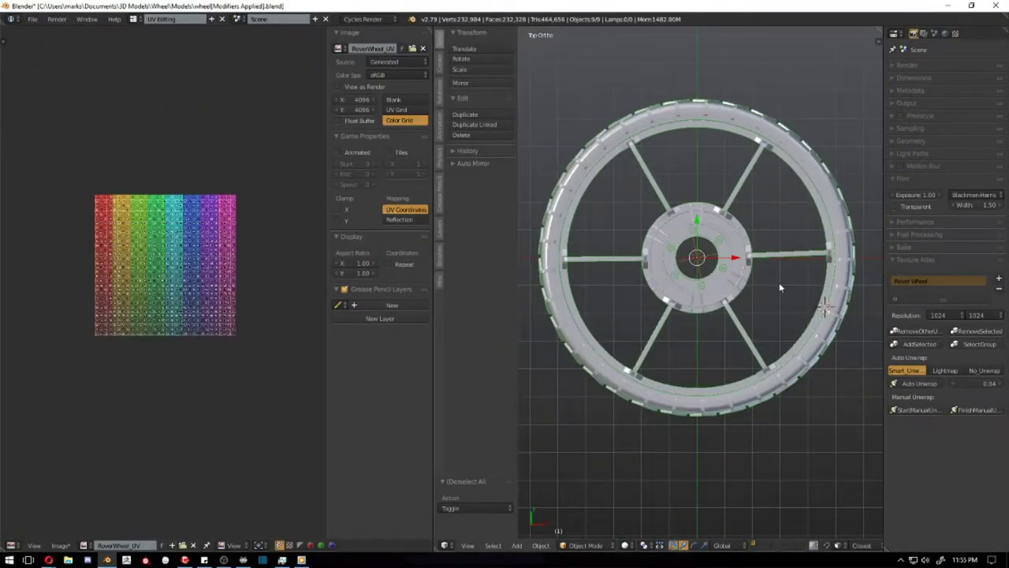
# Select the merged wheel object and unwrap its whole mesh's UVs in Edit Mode
pyautogui.rightClick(779, 288)
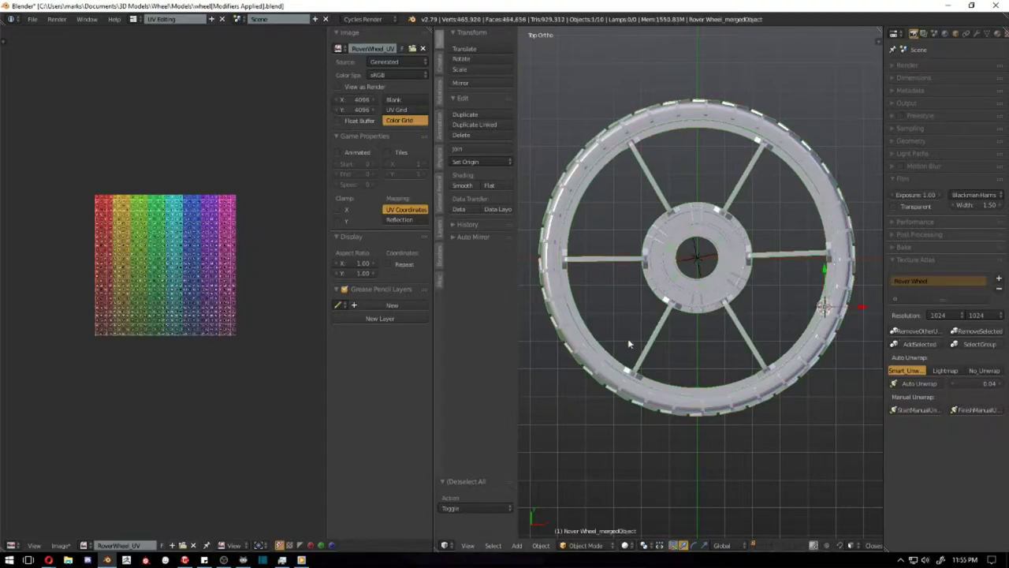
pyautogui.rightClick(714, 350)
pyautogui.press('Tab')
pyautogui.press('Tab')
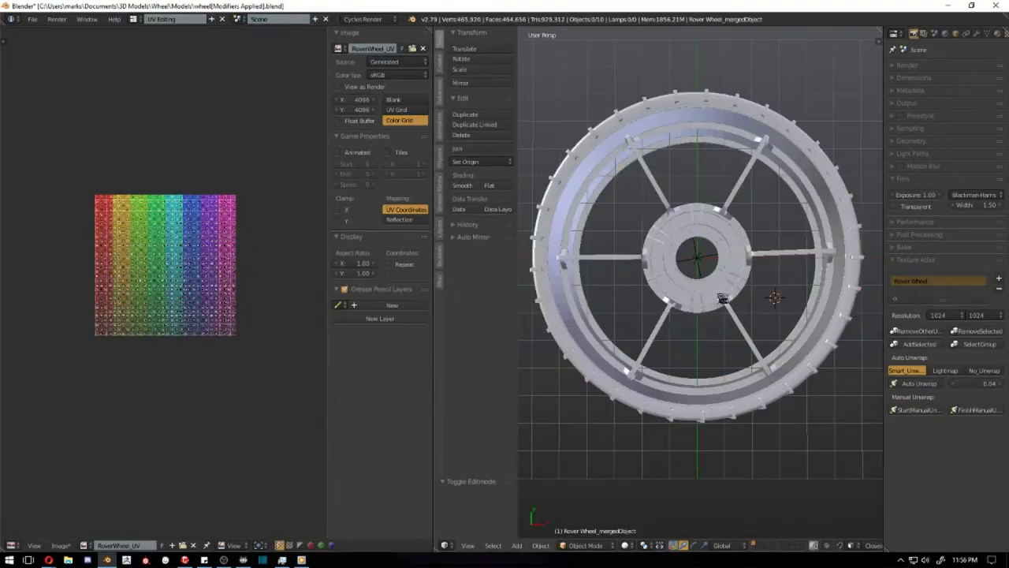
pyautogui.press('Tab')
pyautogui.press('u')
pyautogui.click(770, 309)
pyautogui.scroll(3, 163, 289)
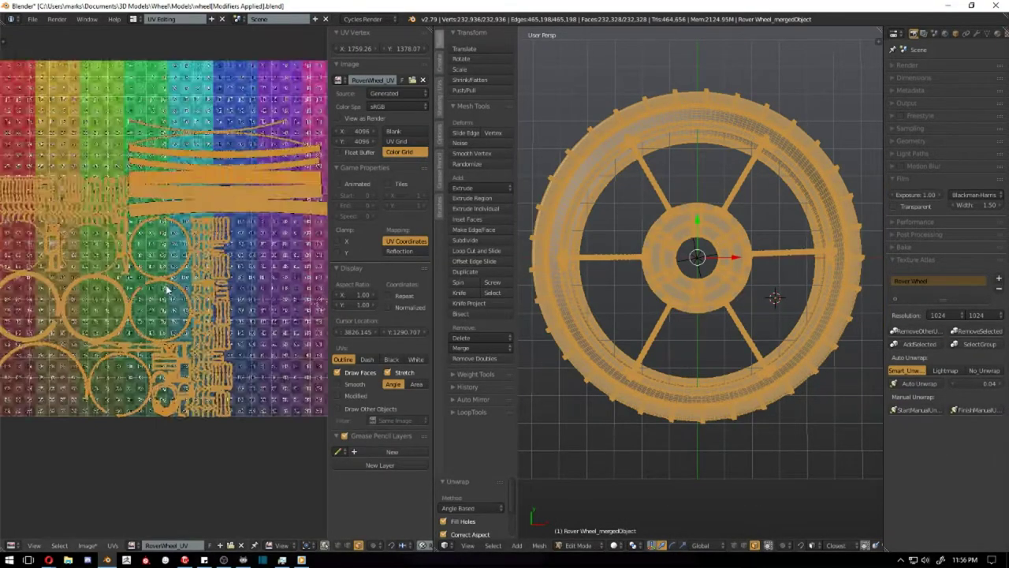
pyautogui.scroll(3, 162, 289)
pyautogui.scroll(4, 671, 288)
pyautogui.press('a')
pyautogui.scroll(1, 647, 296)
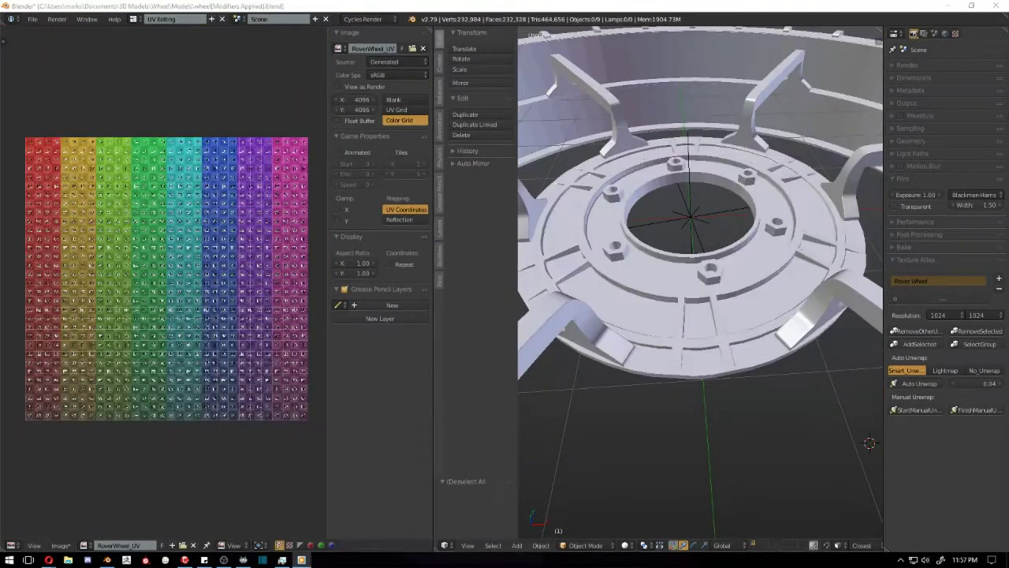
pyautogui.scroll(-3, 700, 287)
pyautogui.scroll(-2, 700, 287)
# Export the wheel as wheel(Modifiers Applied).fbx into the Mesh Exports folder
pyautogui.click(32, 19)
pyautogui.click(181, 237)
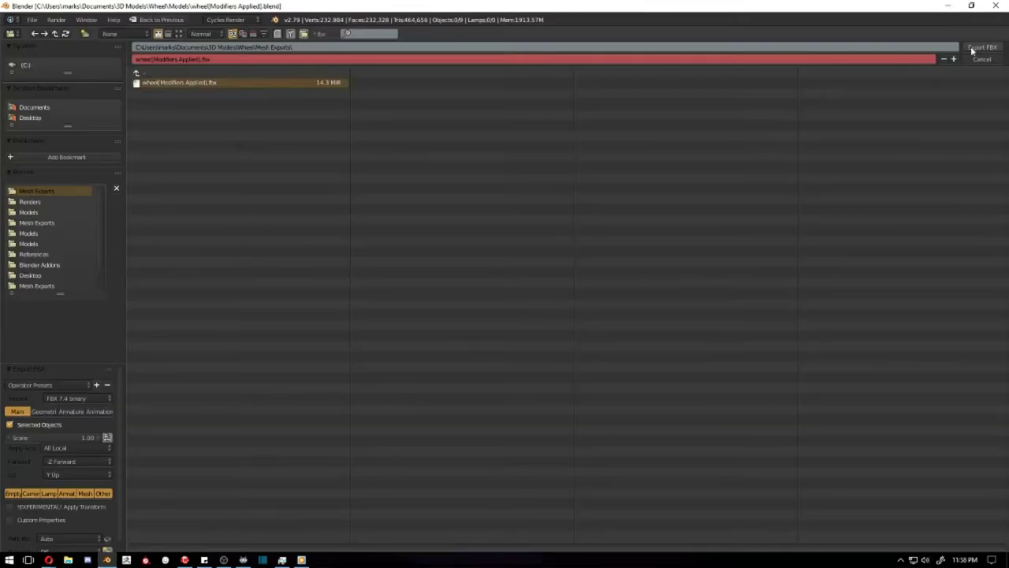
pyautogui.click(972, 51)
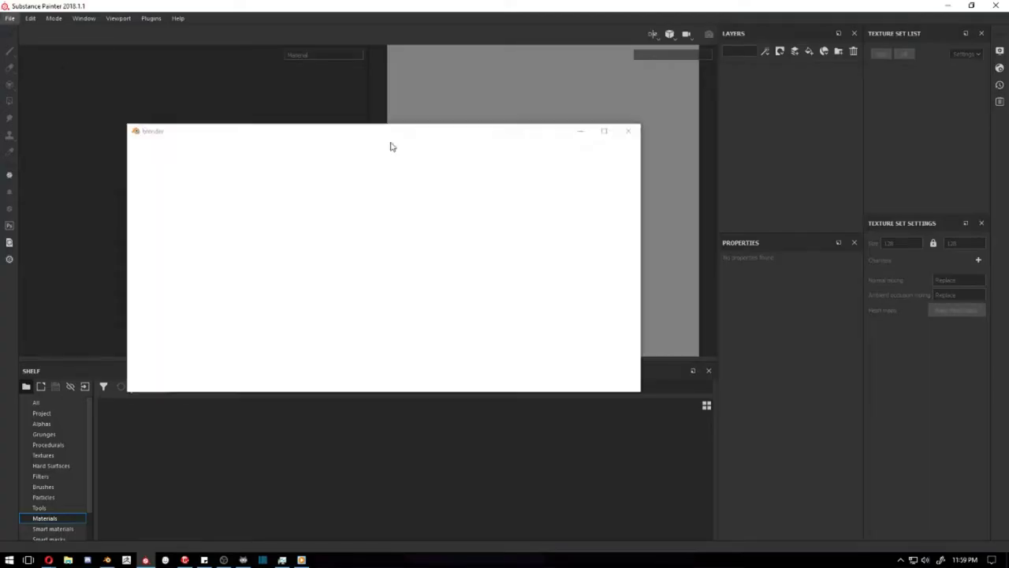
# Create a new project from wheel(Modifiers Applied).fbx and bake mesh maps for all six texture sets
pyautogui.click(612, 172)
pyautogui.doubleClick(465, 230)
pyautogui.click(554, 405)
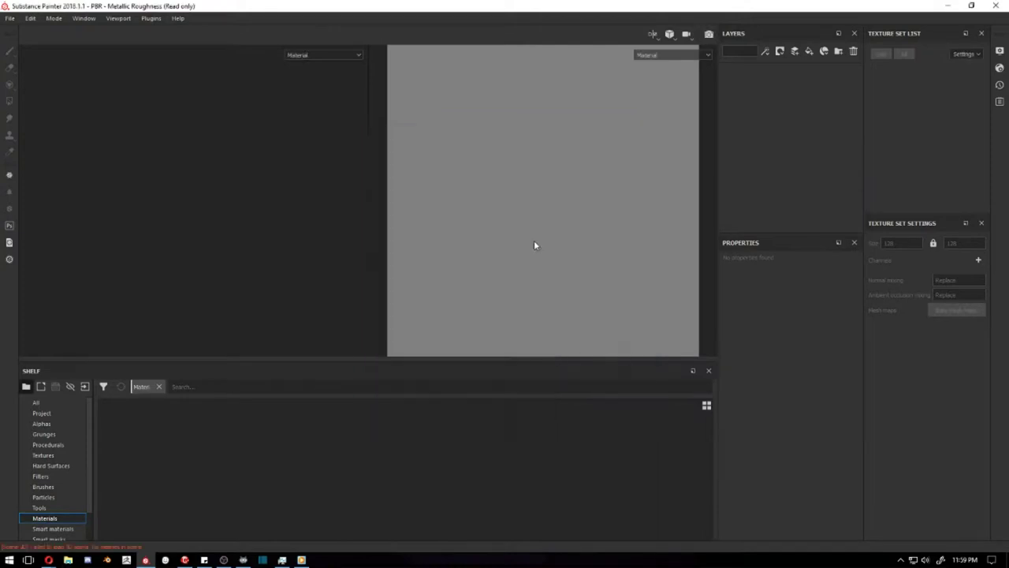
pyautogui.hotkey('ctrl', 'n')
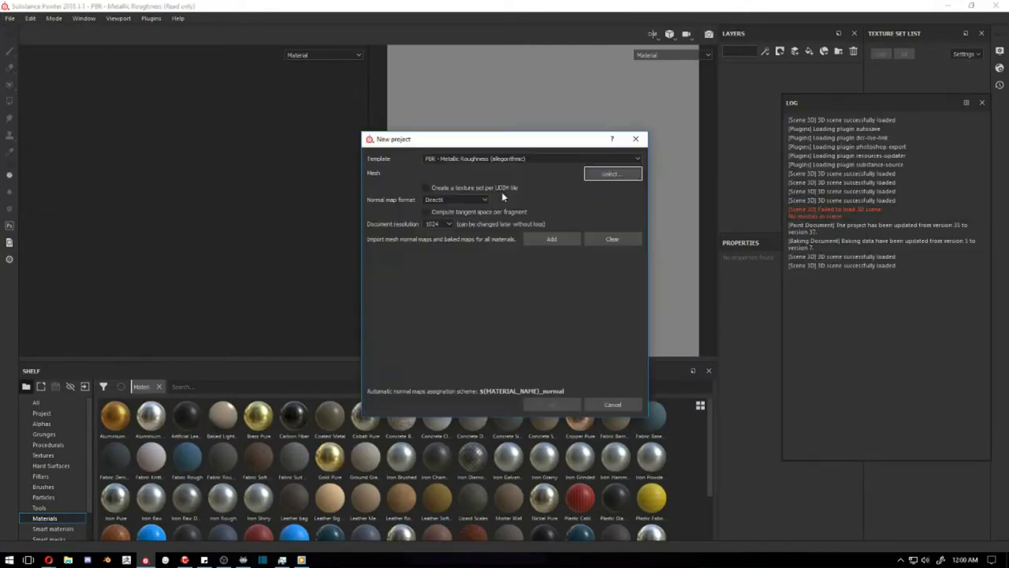
pyautogui.click(552, 404)
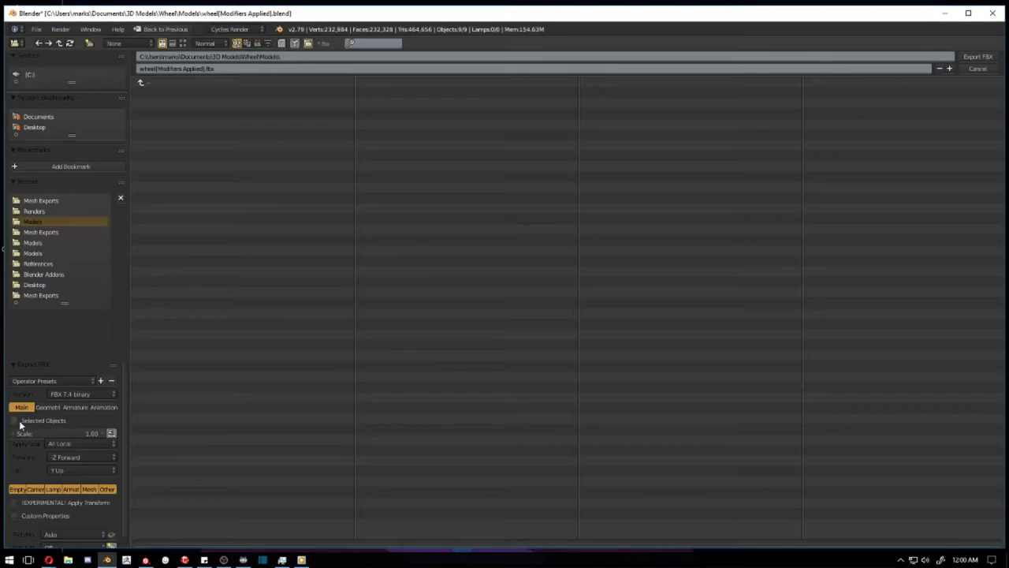
pyautogui.click(19, 422)
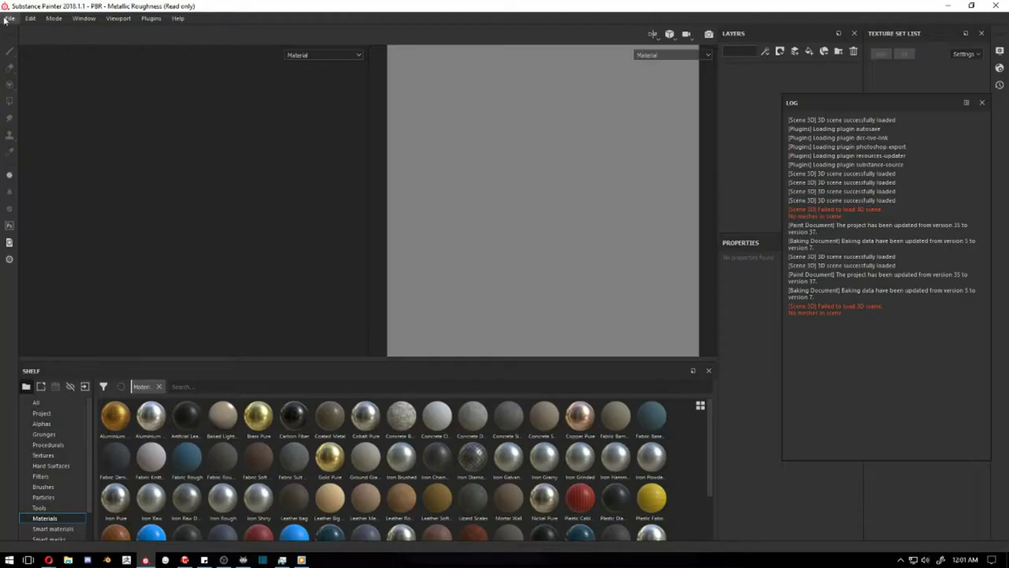
pyautogui.click(552, 404)
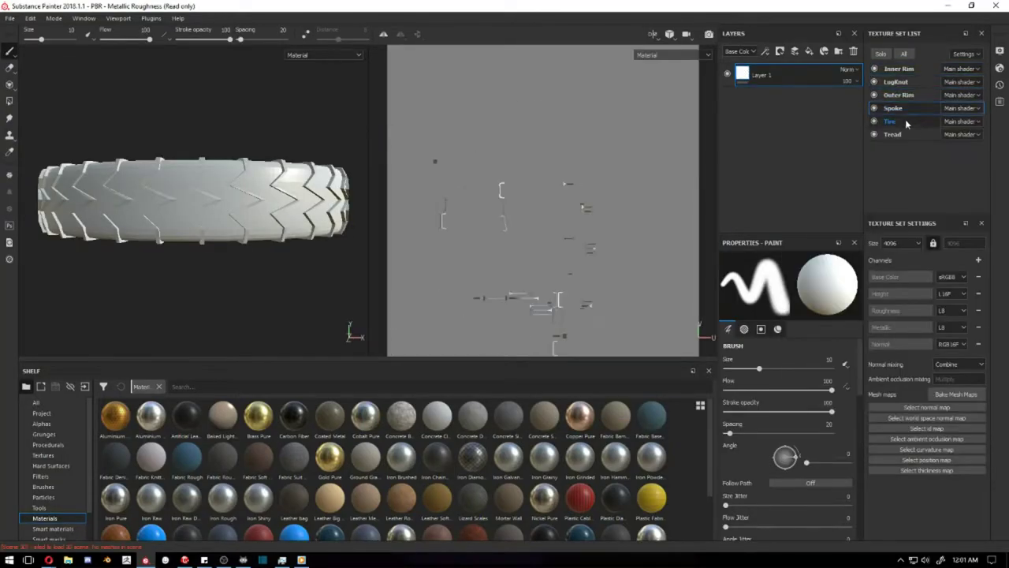
pyautogui.click(484, 444)
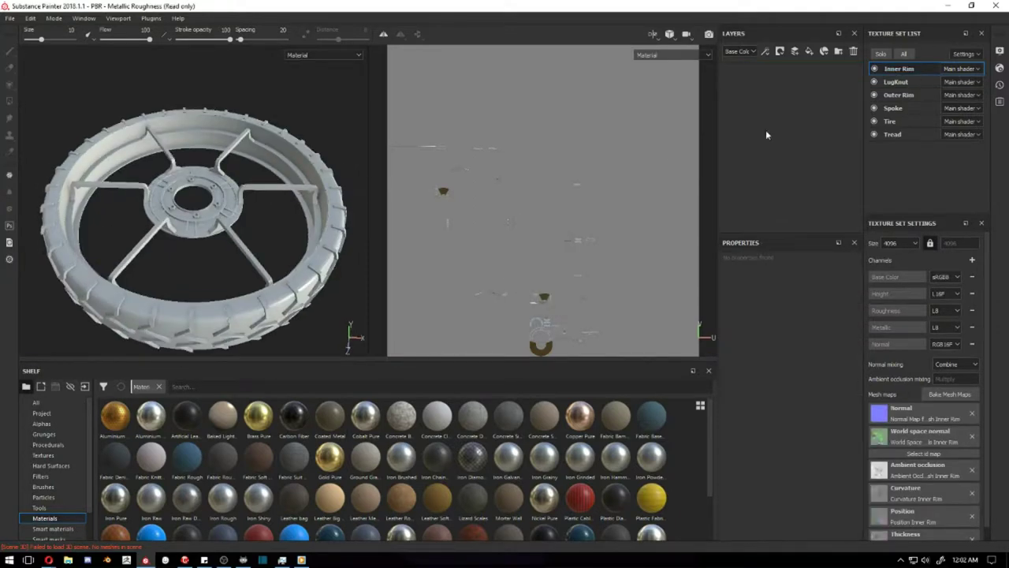
pyautogui.press('Down')
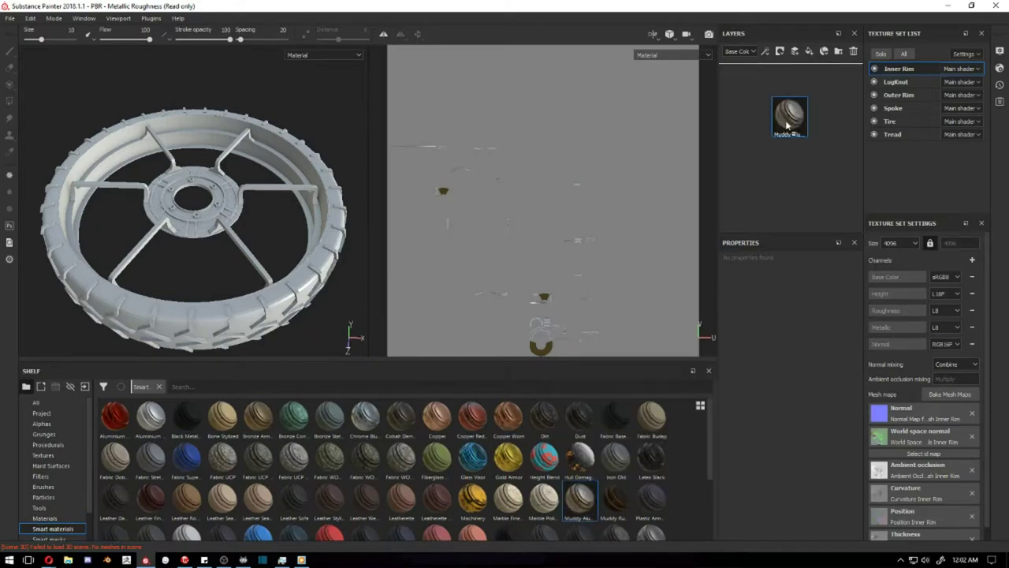
# Browse the Tread and Inner Rim texture sets and layers while orbiting closer to the hub
pyautogui.moveTo(786, 126); pyautogui.dragTo(786, 118)
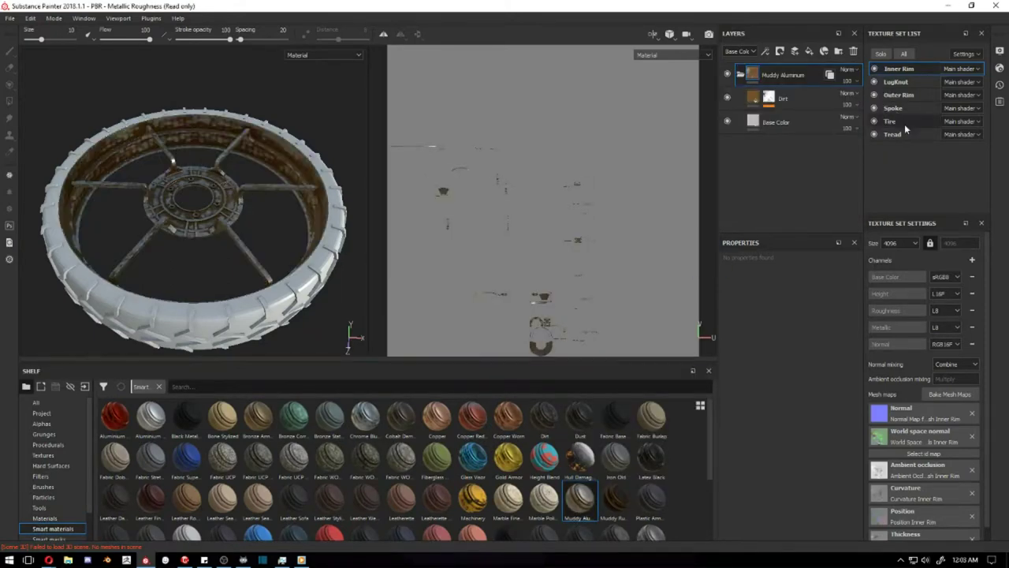
pyautogui.click(904, 124)
pyautogui.click(899, 134)
pyautogui.moveTo(615, 496); pyautogui.dragTo(788, 79)
pyautogui.scroll(5, 235, 211)
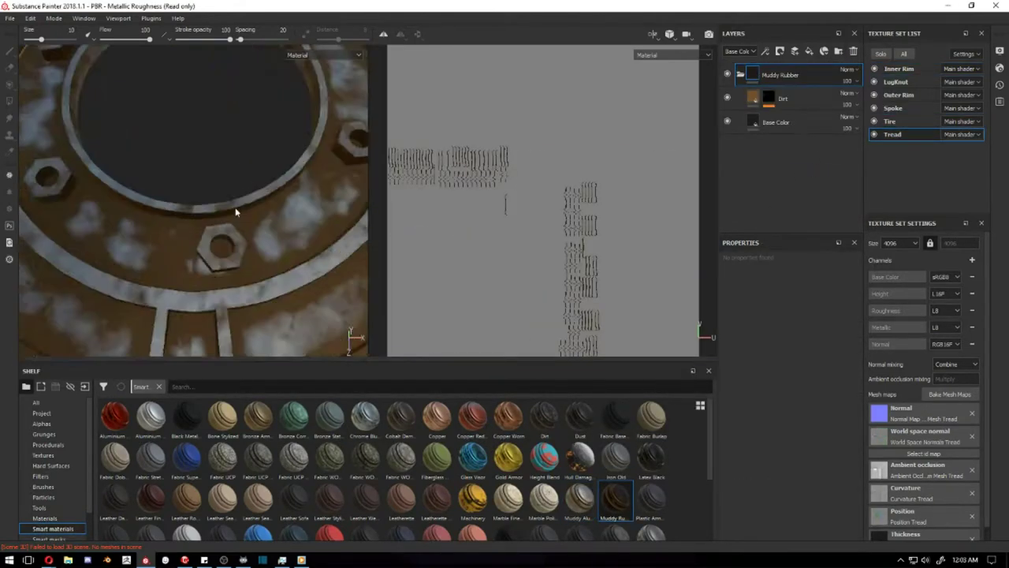
pyautogui.moveTo(235, 211)
pyautogui.keyDown('alt'); pyautogui.mouseDown()
pyautogui.moveTo(284, 257)
pyautogui.moveTo(184, 239)
pyautogui.mouseUp(); pyautogui.keyUp('alt')
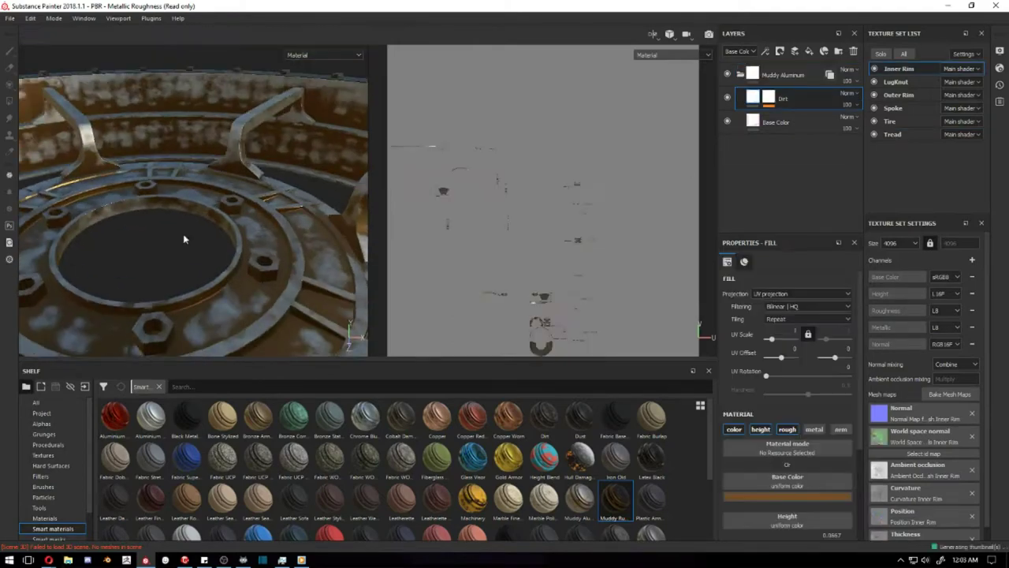
pyautogui.click(764, 130)
pyautogui.moveTo(205, 205)
pyautogui.keyDown('alt'); pyautogui.mouseDown()
pyautogui.moveTo(248, 231)
pyautogui.moveTo(283, 197)
pyautogui.mouseUp(); pyautogui.keyUp('alt')
pyautogui.click(741, 52)
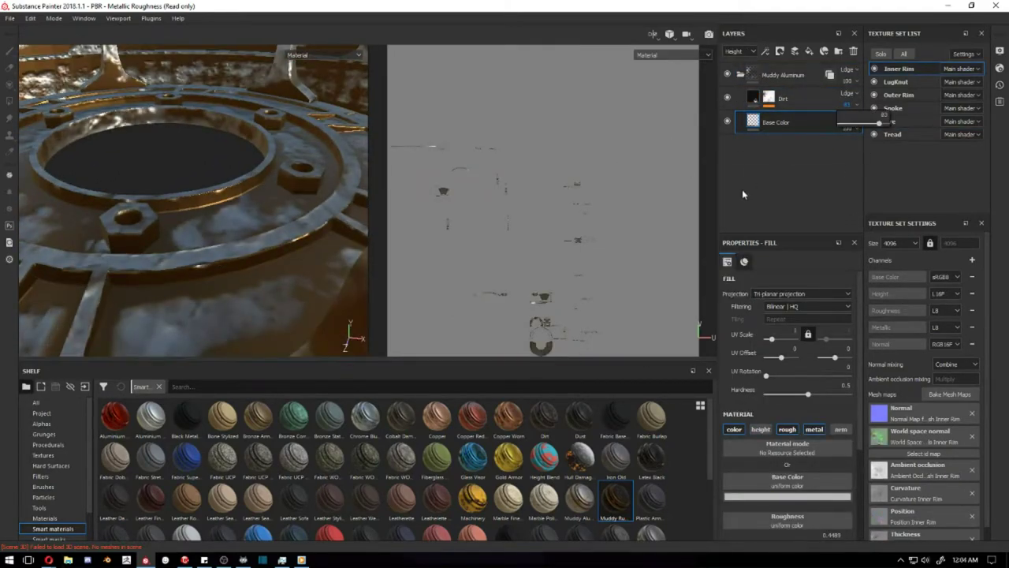
# Set the Dirt layer's Grunge mask UV scale to 6.16
pyautogui.click(782, 98)
pyautogui.keyDown('alt'); pyautogui.moveTo(243, 251); pyautogui.dragTo(268, 228); pyautogui.keyUp('alt')
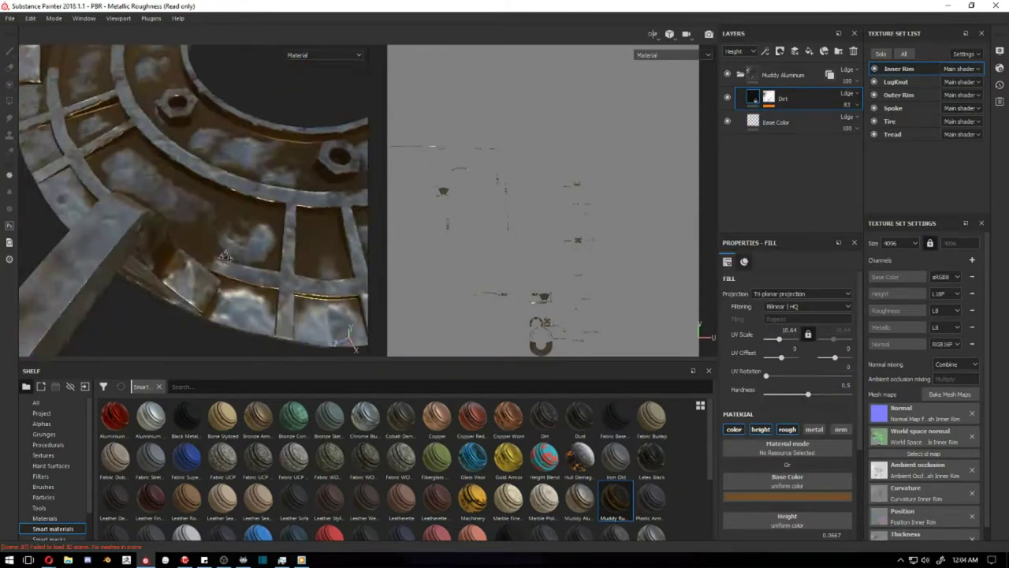
pyautogui.click(769, 122)
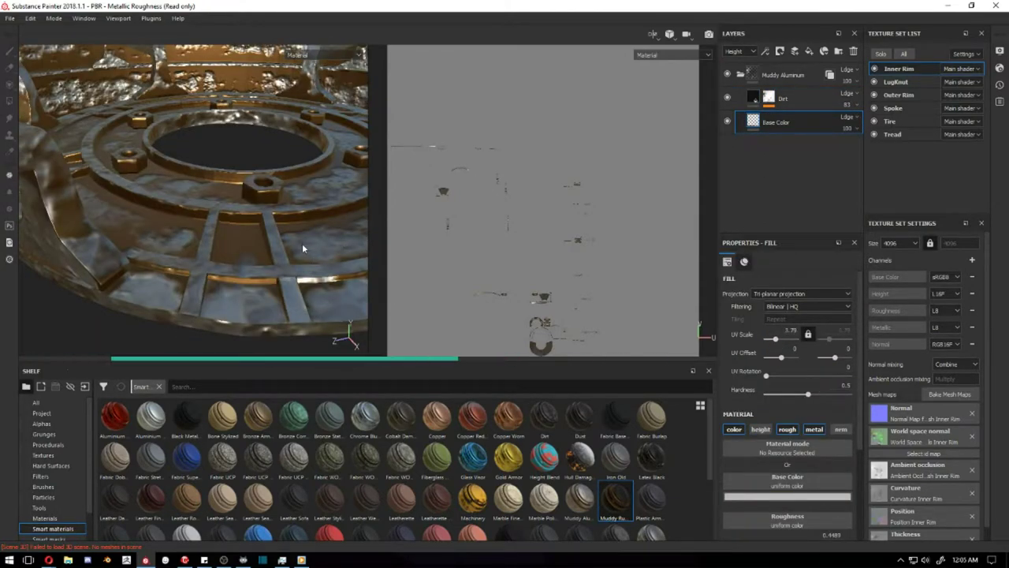
pyautogui.click(792, 127)
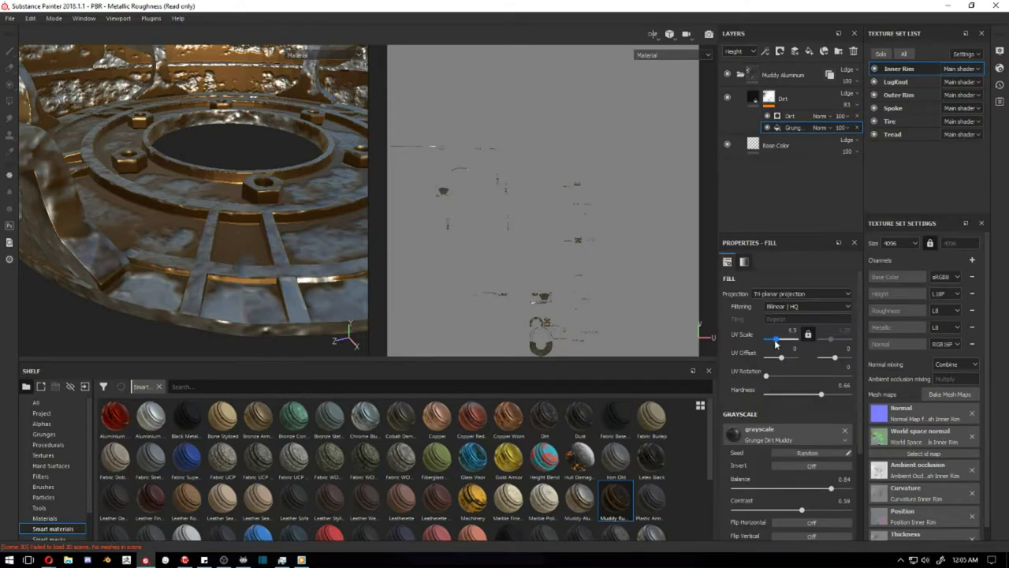
pyautogui.moveTo(773, 341); pyautogui.dragTo(777, 339)
pyautogui.press('f')
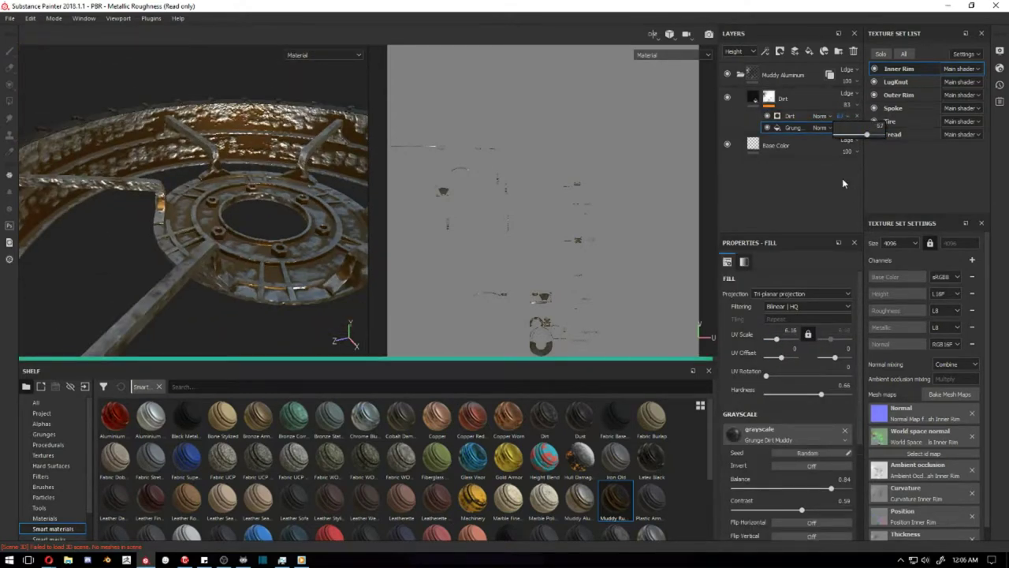
# Raise the Dirt layer opacity to 84
pyautogui.moveTo(867, 134); pyautogui.dragTo(874, 134)
pyautogui.click(804, 98)
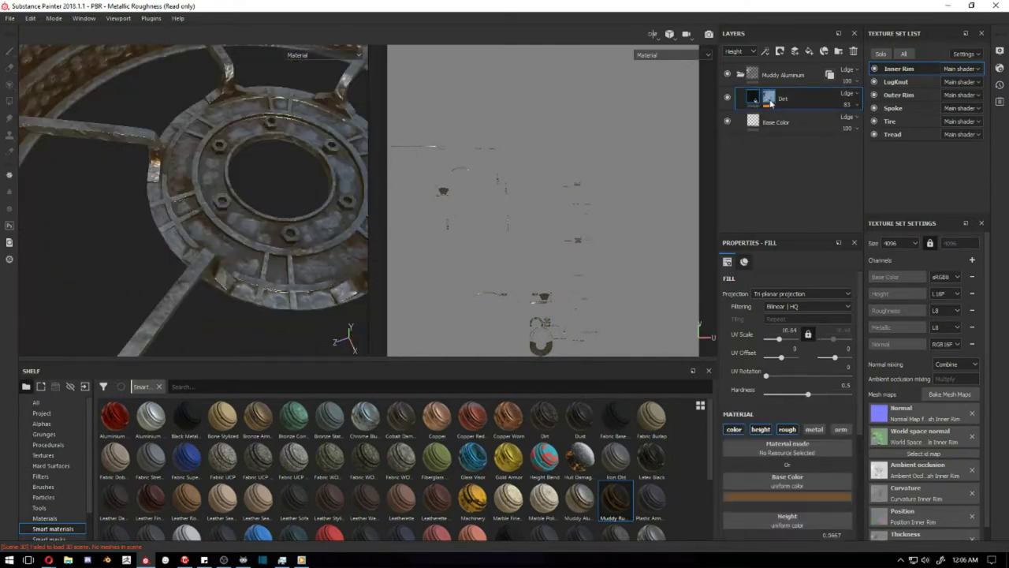
pyautogui.keyDown('alt'); pyautogui.moveTo(254, 225); pyautogui.dragTo(323, 282); pyautogui.keyUp('alt')
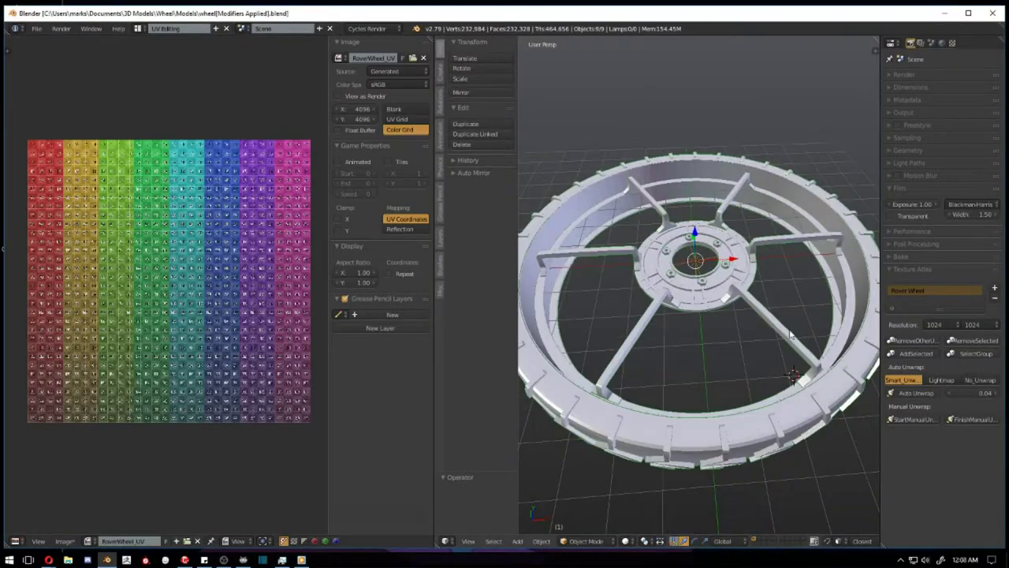
# Join all wheel parts into a single mesh and move one long UV strip aside
pyautogui.click(906, 420)
pyautogui.scroll(2, 202, 258)
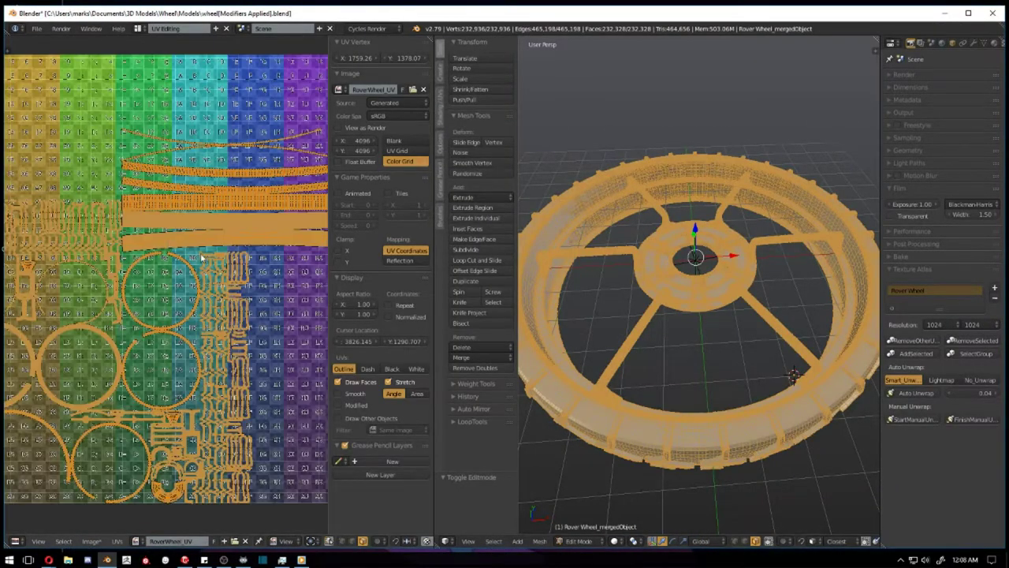
pyautogui.moveTo(60, 174)
pyautogui.mouseDown(button='right')
pyautogui.moveTo(127, 246)
pyautogui.moveTo(150, 207)
pyautogui.mouseUp(button='right')
pyautogui.scroll(-2, 128, 246)
pyautogui.scroll(2, 161, 228)
pyautogui.scroll(1, 146, 202)
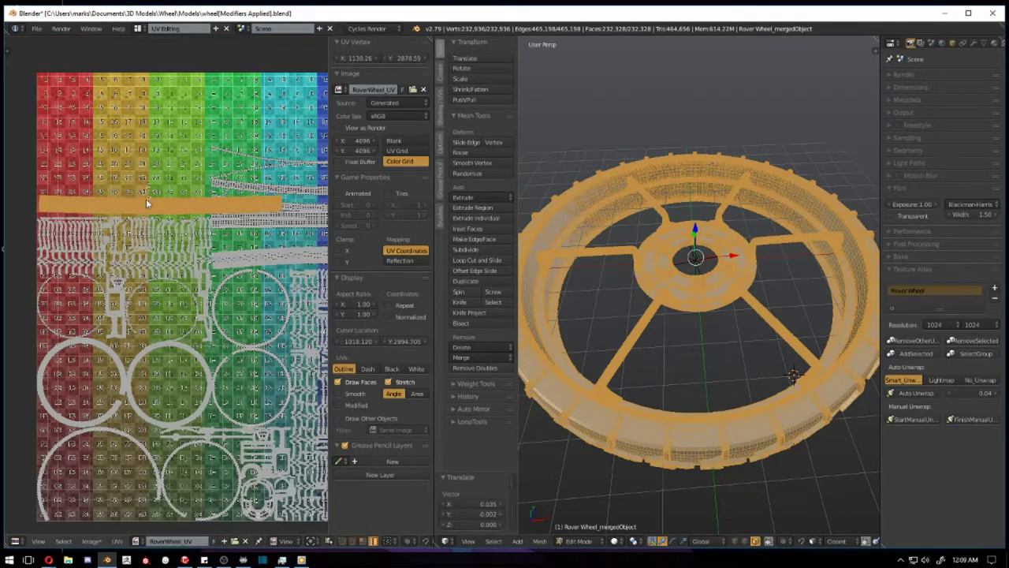
pyautogui.scroll(2, 245, 284)
# Resize the UV editing area, change the UV edge display, and select the whole mesh's UVs
pyautogui.rightClick(246, 206)
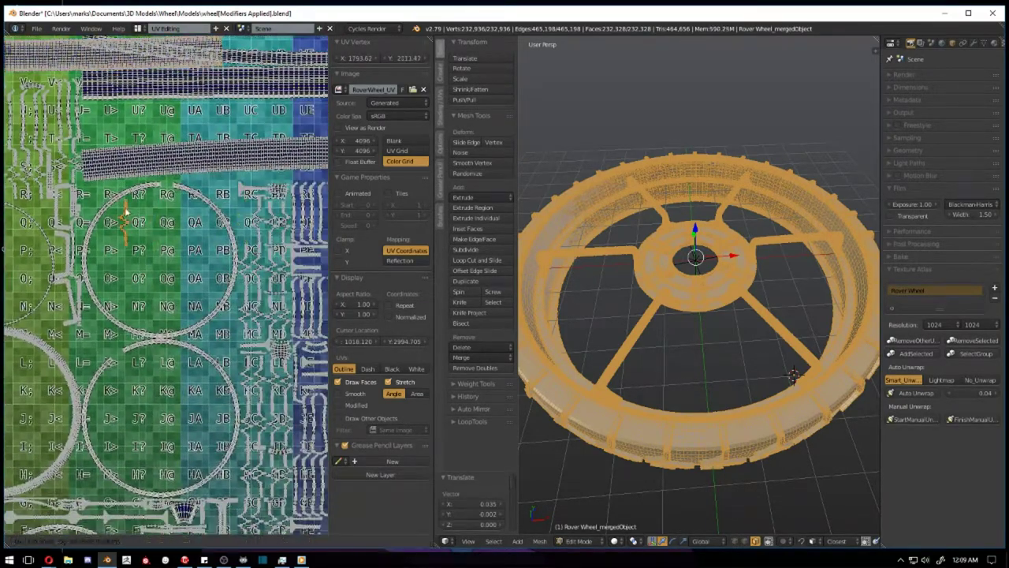
pyautogui.moveTo(436, 208); pyautogui.dragTo(741, 209)
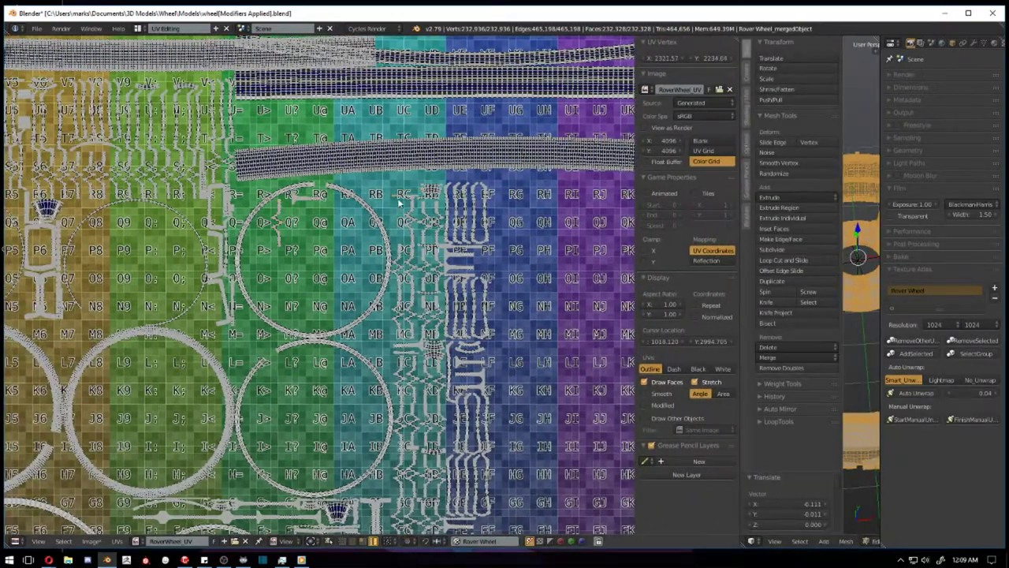
pyautogui.click(330, 541)
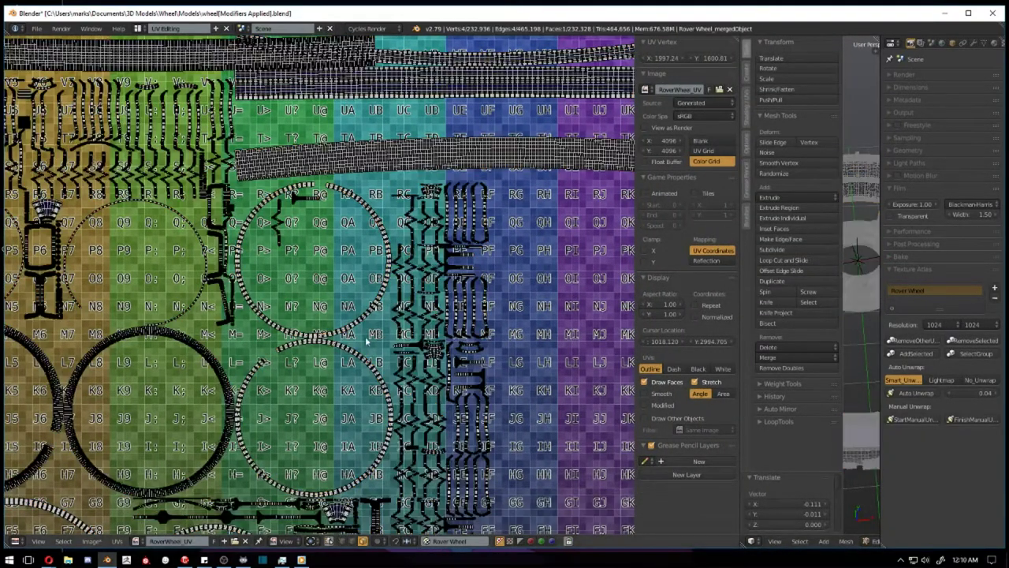
pyautogui.moveTo(741, 311); pyautogui.dragTo(651, 311)
pyautogui.press('a')
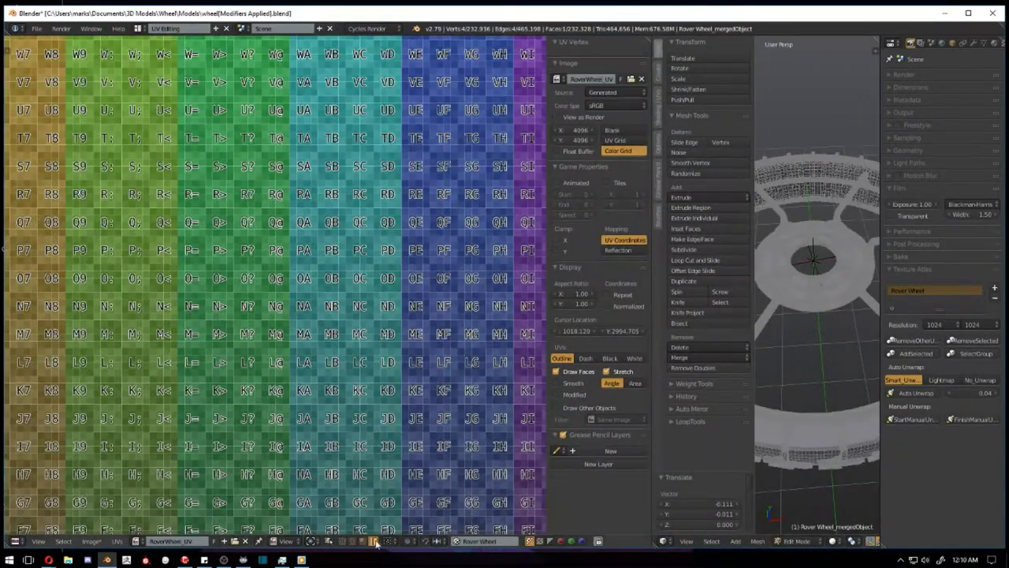
pyautogui.press('a')
pyautogui.scroll(5, 245, 163)
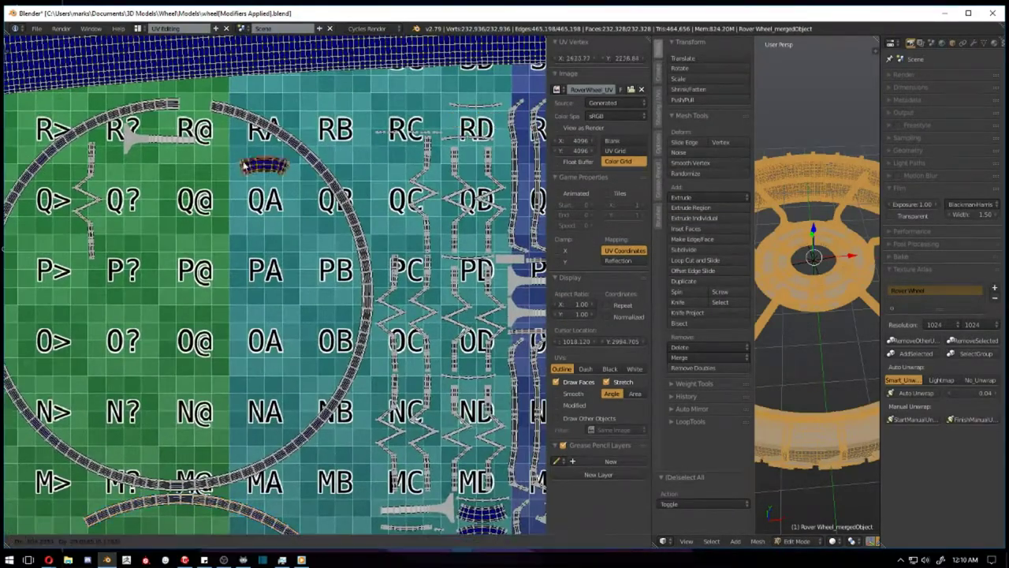
pyautogui.scroll(1, 398, 124)
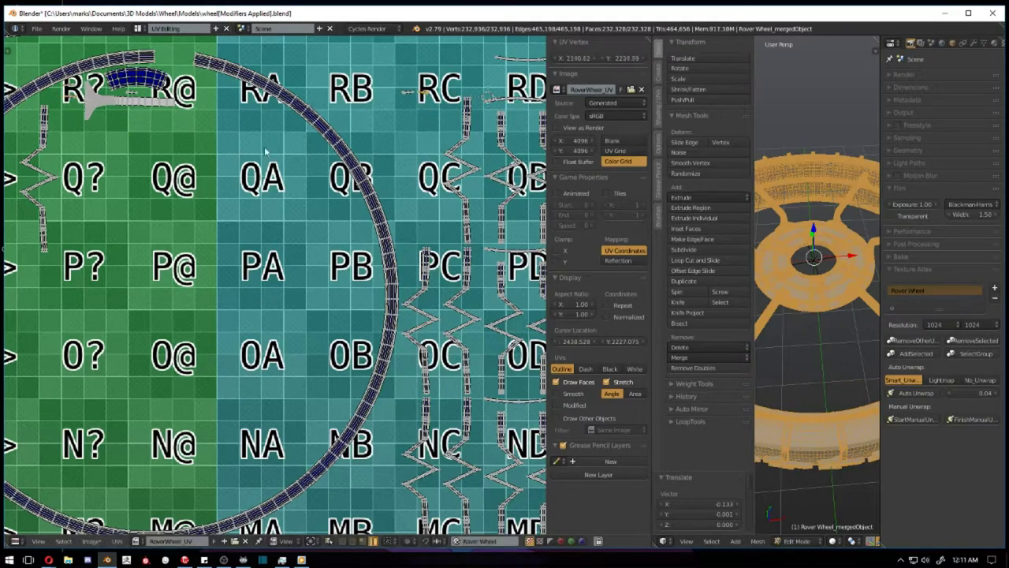
pyautogui.click(69, 114)
pyautogui.press('Home')
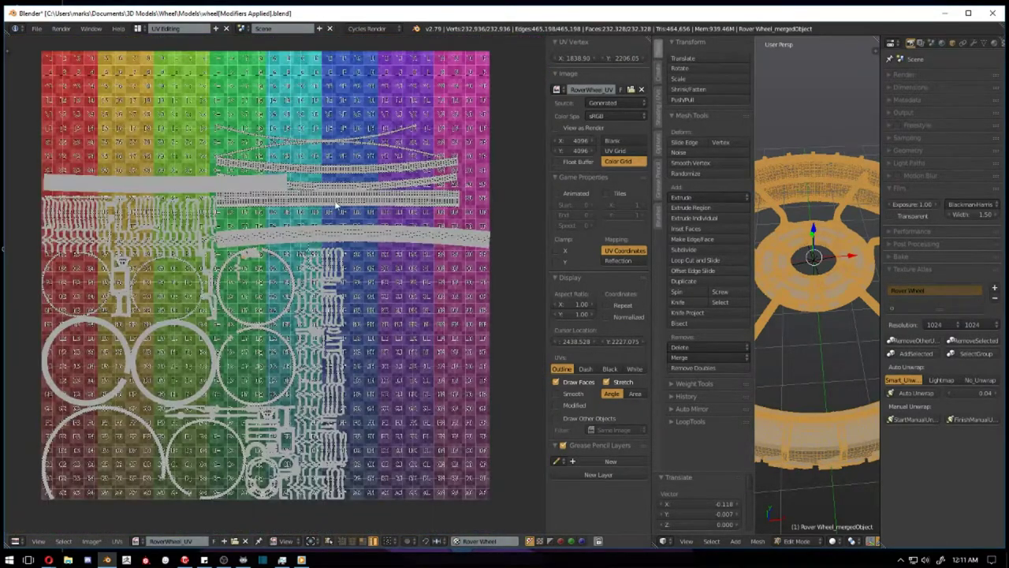
# Rotate the grey horizontal strip 90° to stand vertical and move it beside the circles
pyautogui.press('r')
pyautogui.click(353, 261)
pyautogui.press('g')
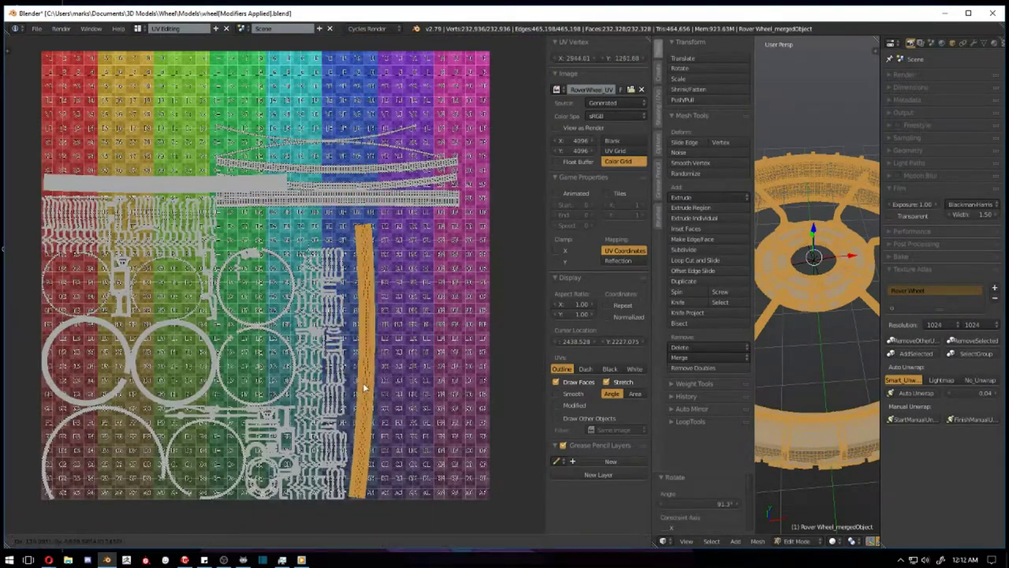
pyautogui.rightClick(323, 201)
pyautogui.press('r')
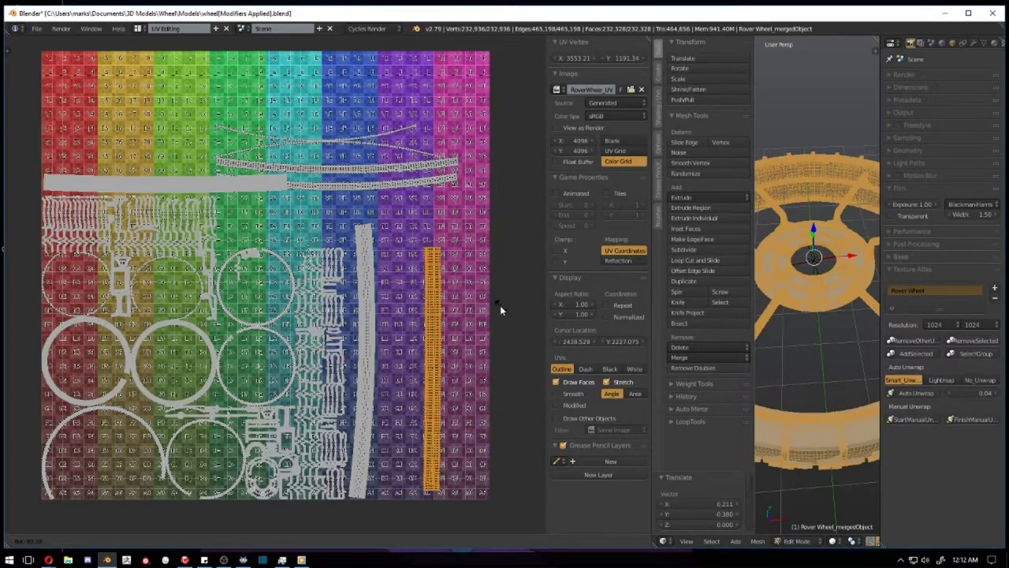
pyautogui.click(499, 305)
pyautogui.press('g')
pyautogui.click(394, 363)
# Scale all UV islands up by 1.2 and shift them up and right over the grid
pyautogui.press('a')
pyautogui.press('s')
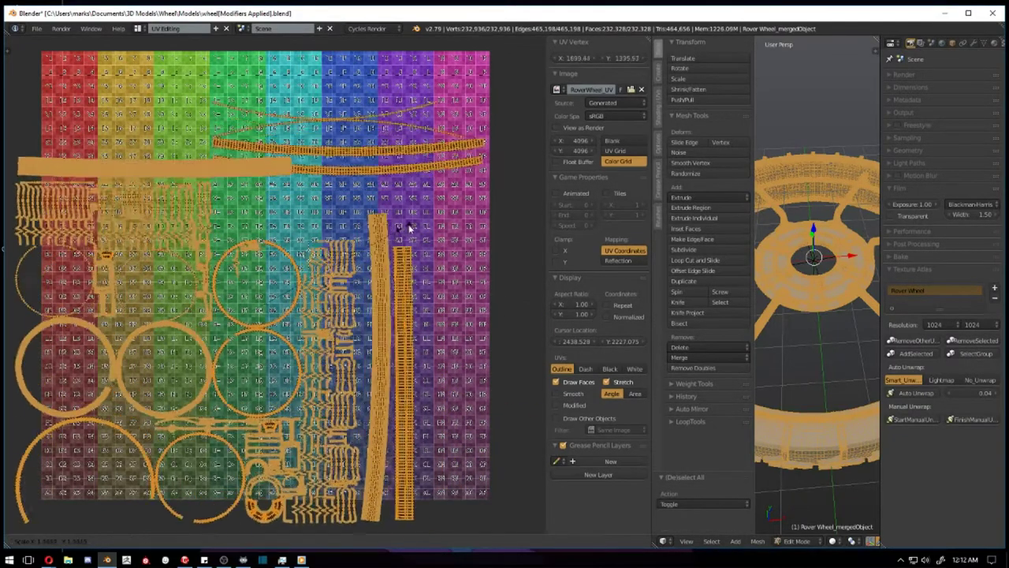
pyautogui.click(398, 300)
pyautogui.rightClick(392, 253)
pyautogui.press('a')
pyautogui.press('g')
pyautogui.click(413, 191)
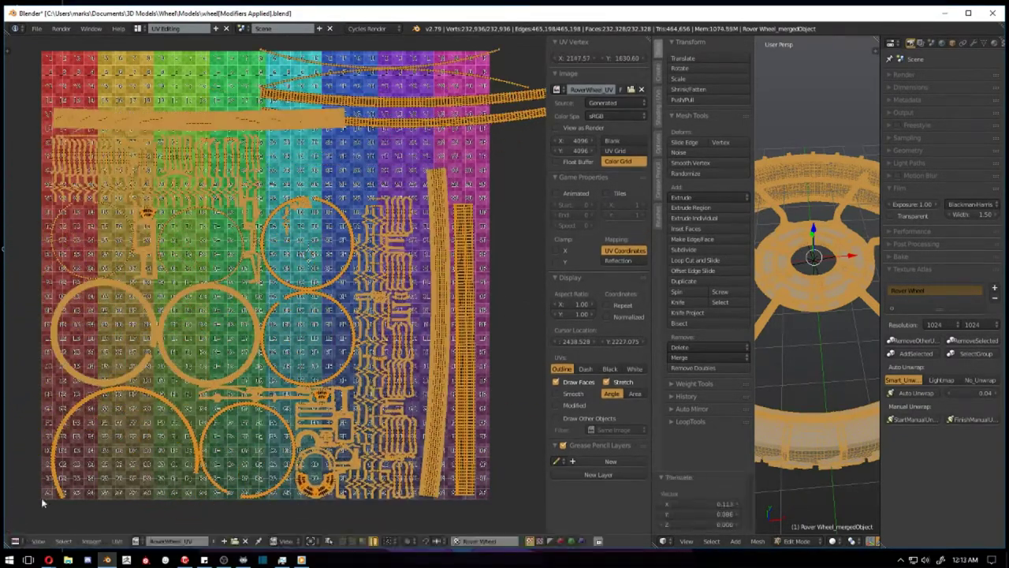
pyautogui.press('g')
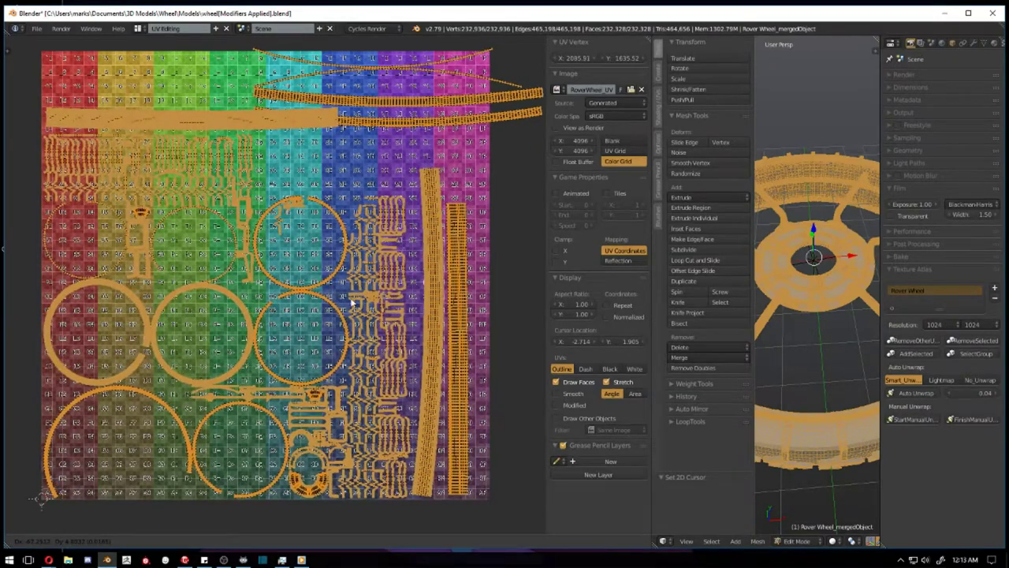
# Unwrap the rim hub's UVs and make the background texture plain black
pyautogui.click(910, 341)
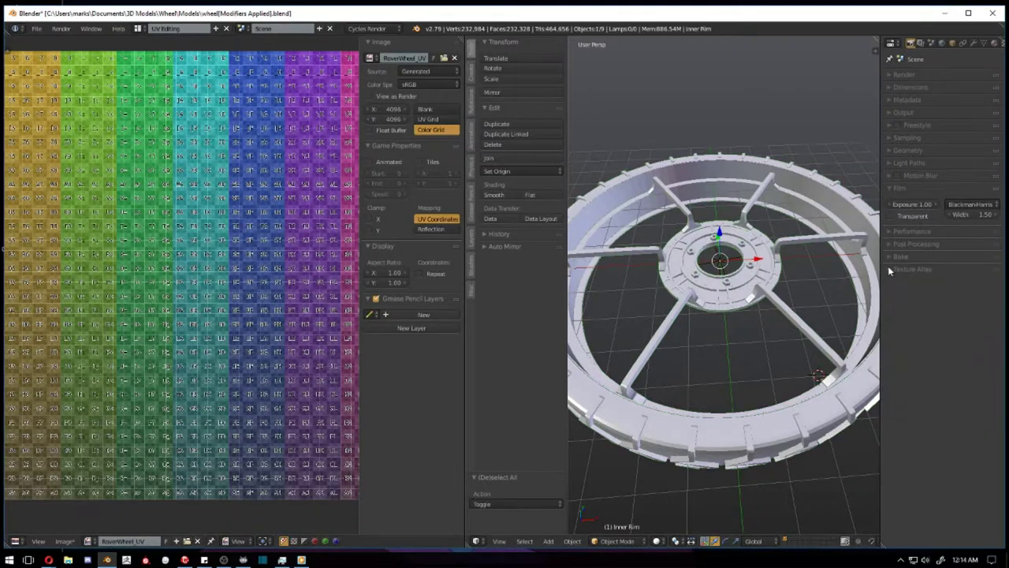
pyautogui.moveTo(763, 276); pyautogui.dragTo(743, 241, button='middle')
pyautogui.press('Tab')
pyautogui.press('u')
pyautogui.click(710, 276)
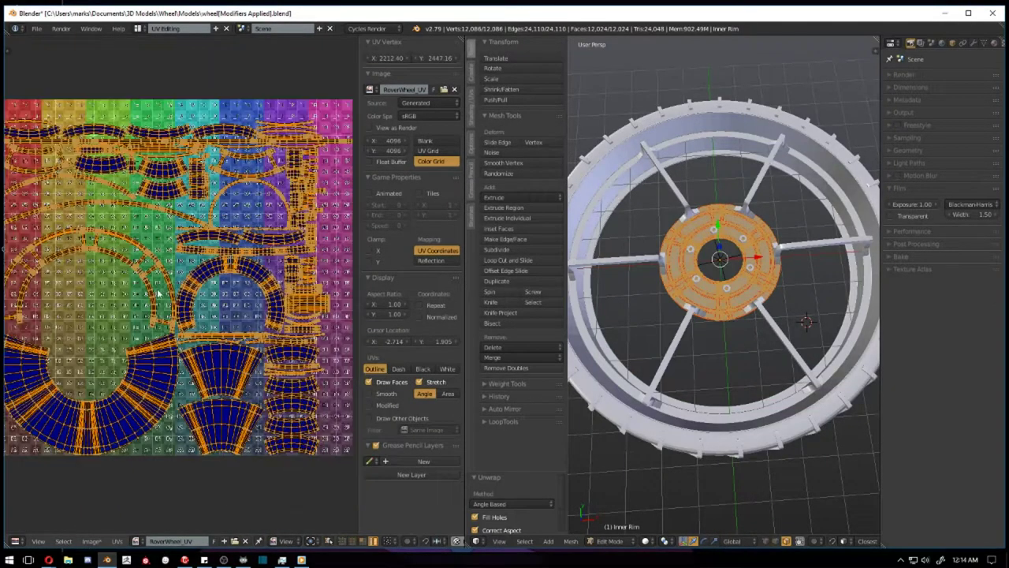
pyautogui.click(436, 141)
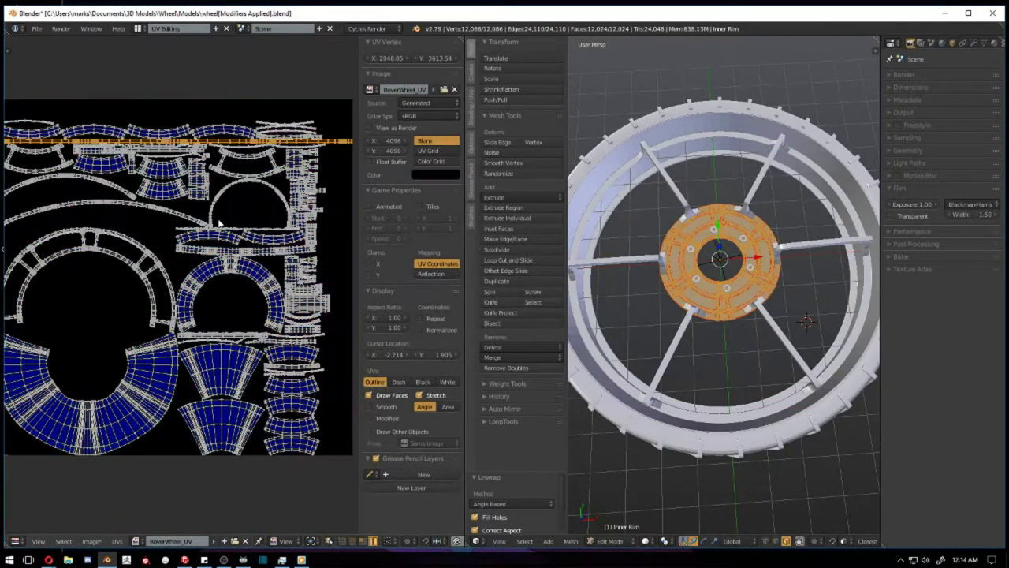
pyautogui.press('Tab')
# Unwrap the spoke object and the outer rim
pyautogui.press('Tab')
pyautogui.press('Tab')
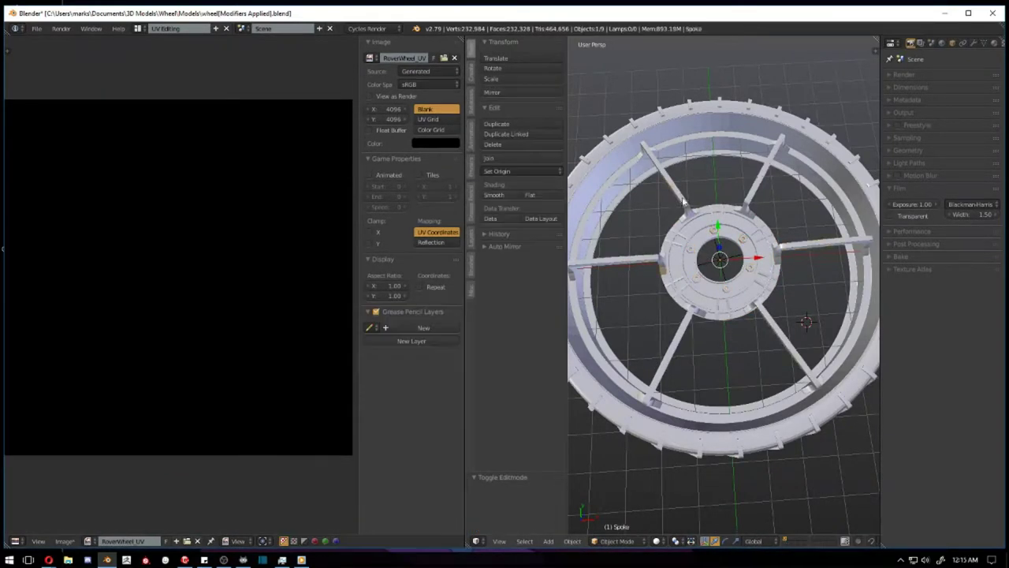
pyautogui.rightClick(678, 207)
pyautogui.press('Tab')
pyautogui.press('u')
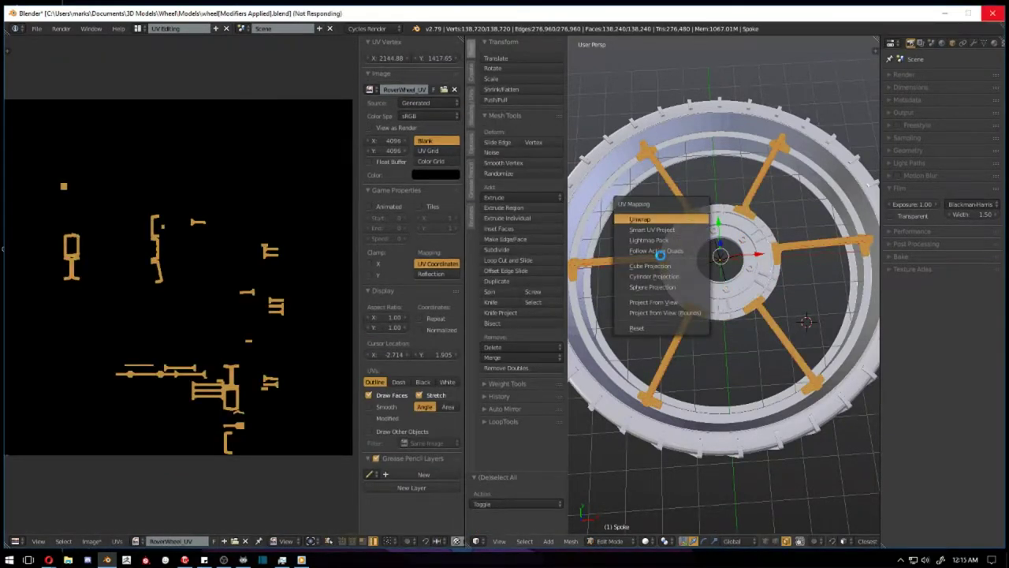
pyautogui.press('Tab')
pyautogui.rightClick(645, 211)
pyautogui.press('Tab')
pyautogui.press('u')
pyautogui.click(645, 211)
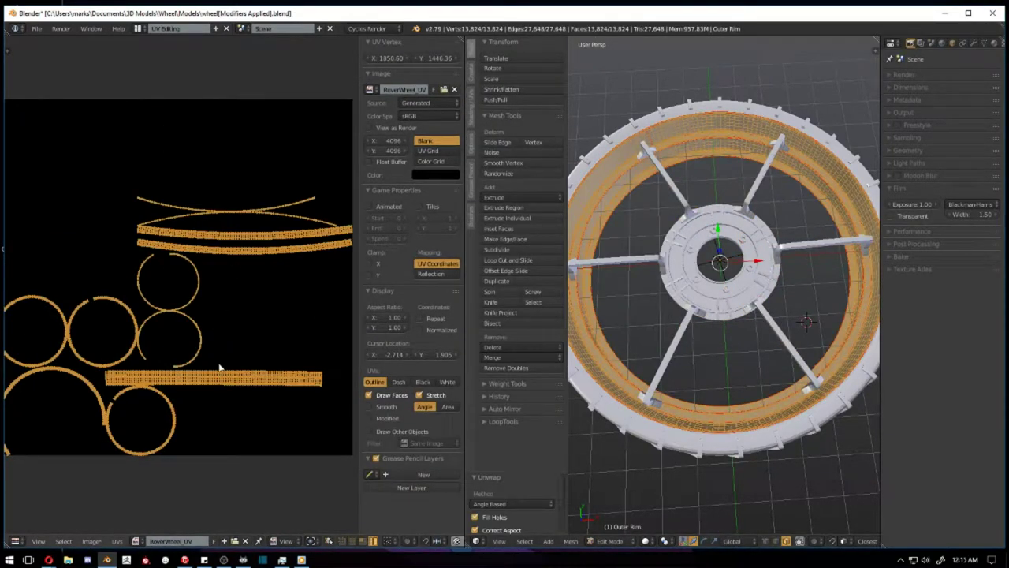
# Stand the long rim strip vertical, reposition the top strip, and pack the rim's UV islands
pyautogui.rightClick(243, 381)
pyautogui.press('r')
pyautogui.click(324, 366)
pyautogui.rightClick(236, 240)
pyautogui.press('g')
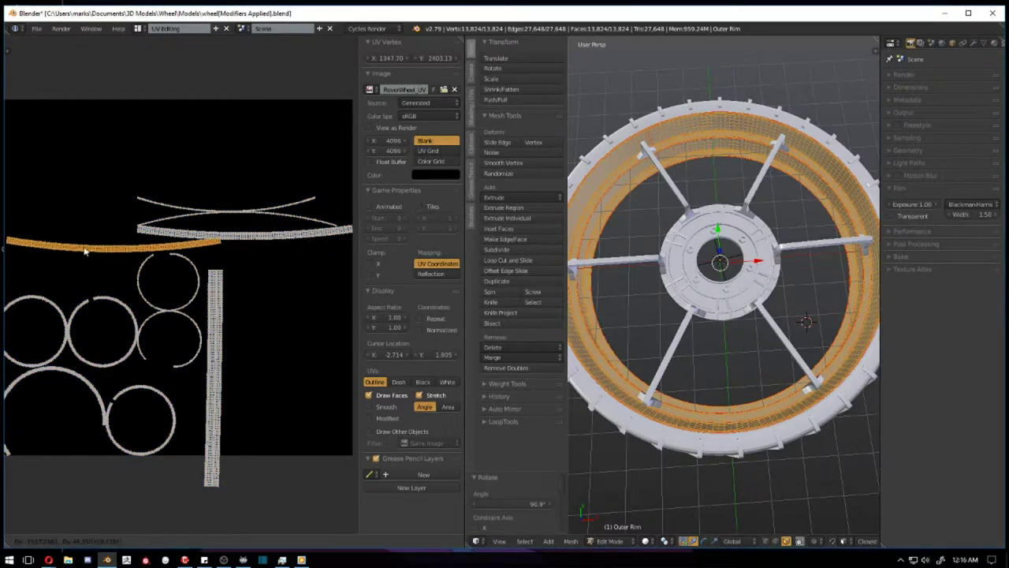
pyautogui.scroll(-1, 112, 259)
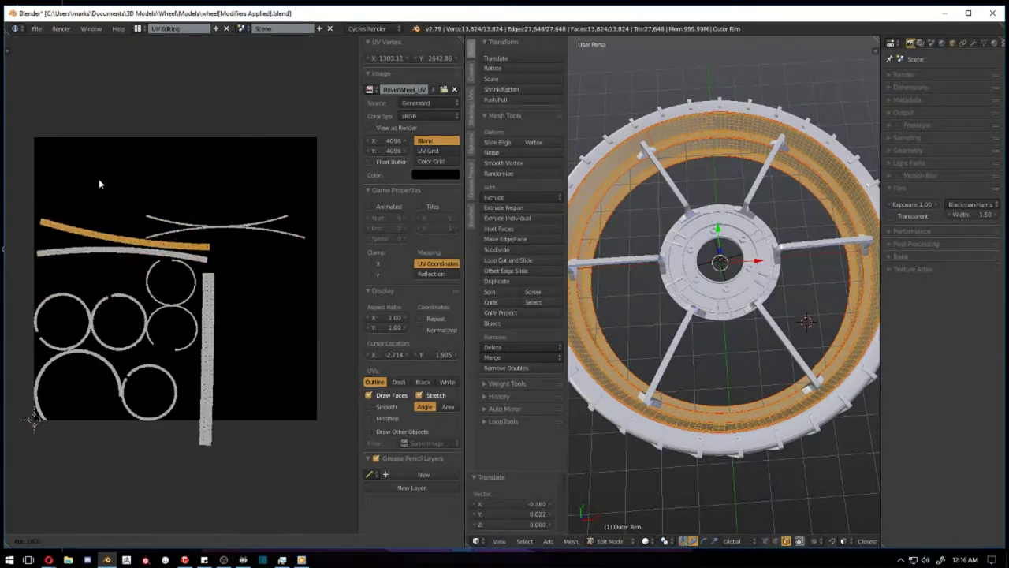
pyautogui.click(213, 261)
pyautogui.moveTo(226, 308); pyautogui.dragTo(234, 281, button='right')
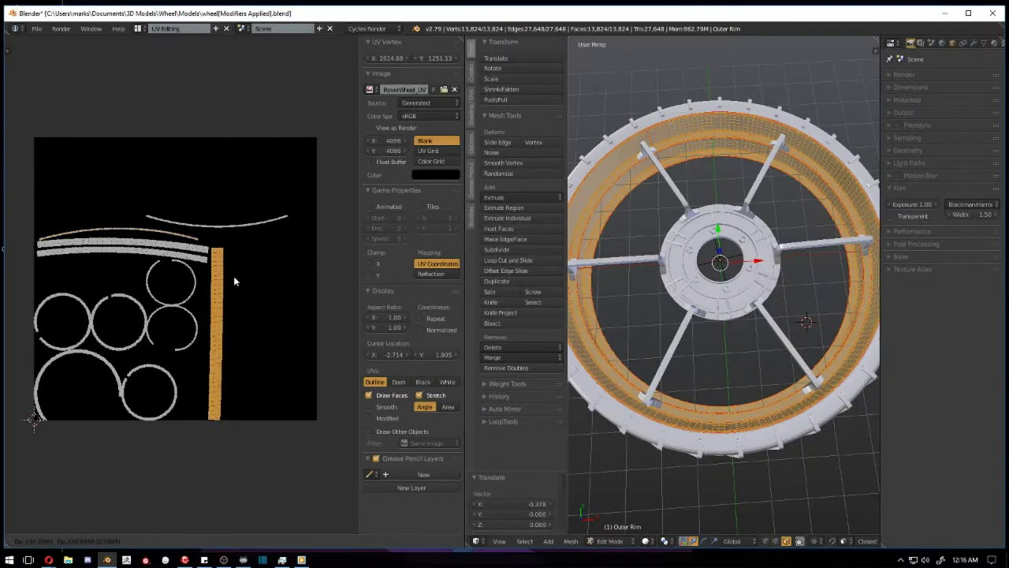
pyautogui.press('a')
pyautogui.hotkey('ctrl', 'p')
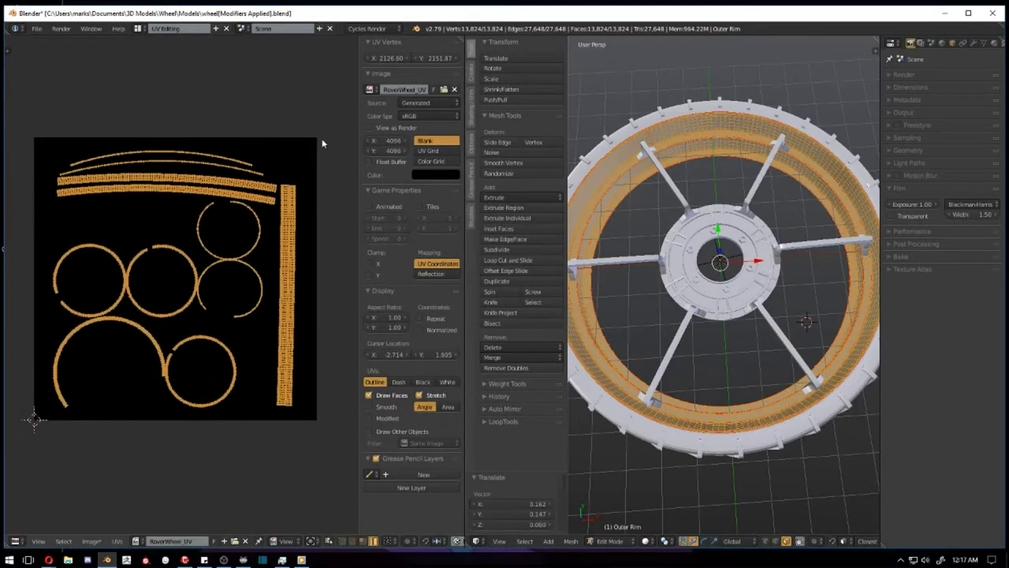
pyautogui.press('Tab')
# Re-unwrap the tire mesh's UVs into flat strips and rings
pyautogui.rightClick(683, 206)
pyautogui.press('Tab')
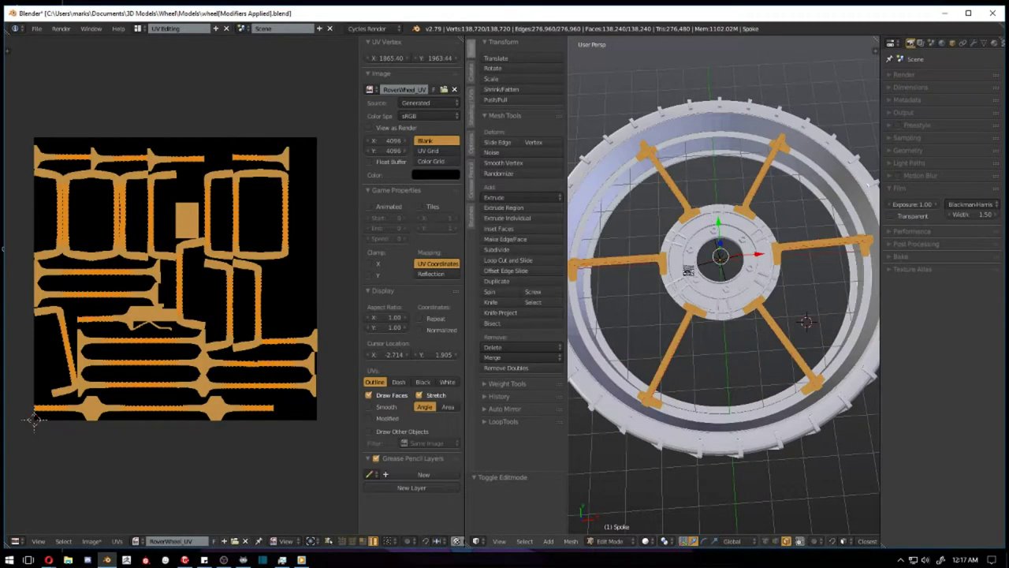
pyautogui.press('Tab')
pyautogui.rightClick(804, 321)
pyautogui.press('Tab')
pyautogui.press('u')
pyautogui.click(804, 321)
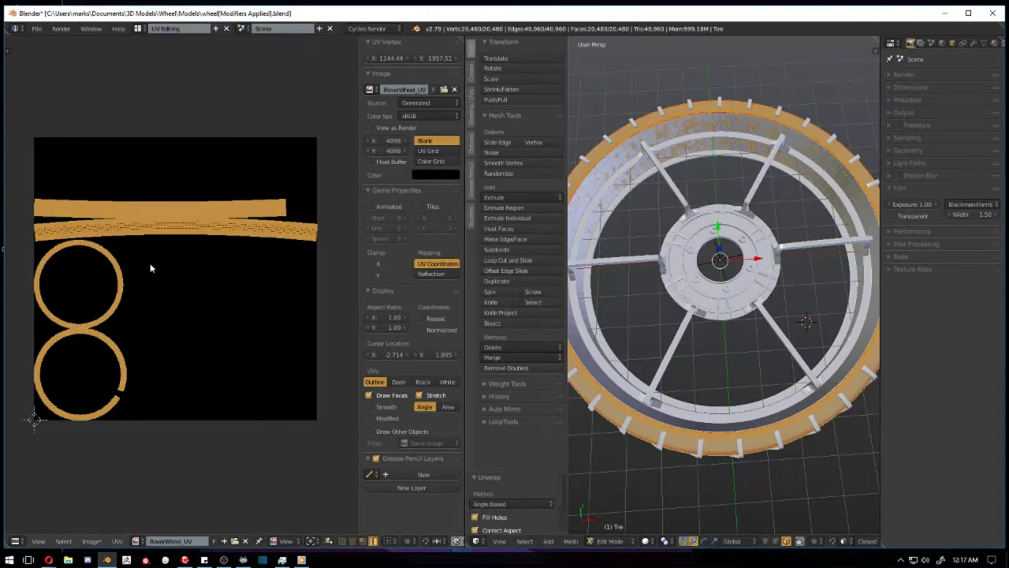
pyautogui.press('Tab')
# Enter edit mode on the tread, cancel the unwrap menu, and return it to object mode
pyautogui.rightClick(637, 205)
pyautogui.press('Tab')
pyautogui.press('u')
pyautogui.press('Escape')
pyautogui.press('Tab')
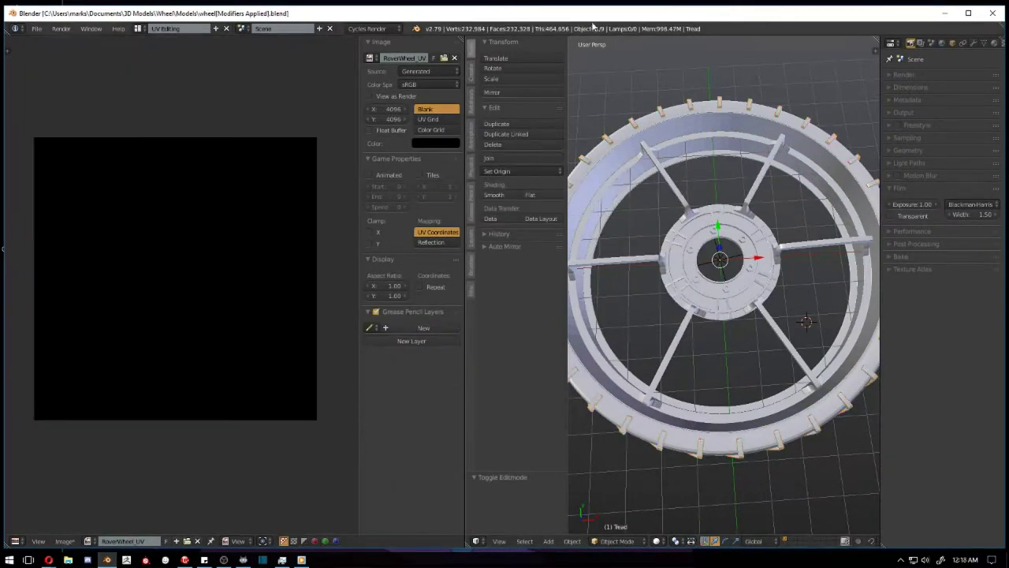
pyautogui.click(36, 28)
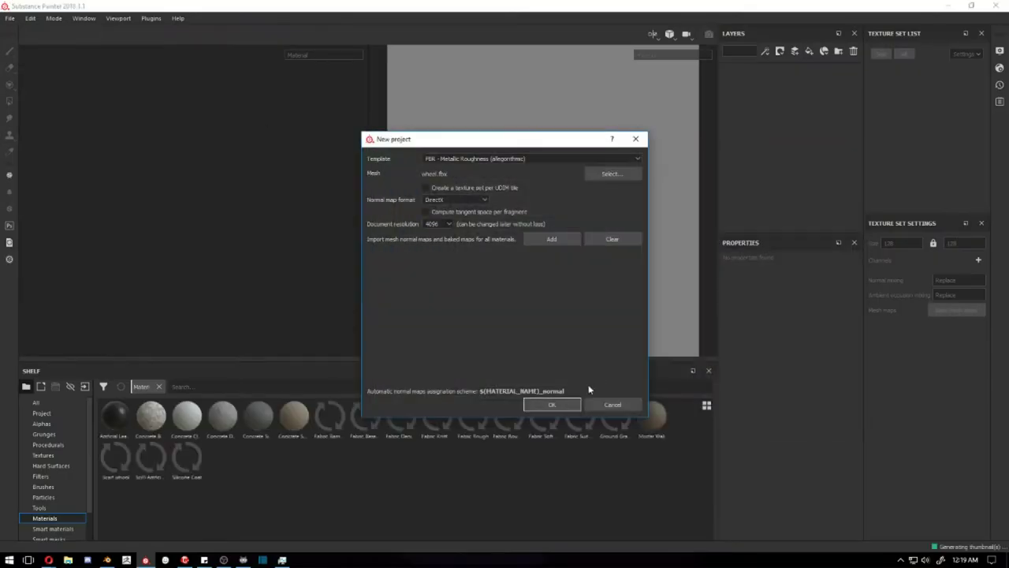
# Create the project from wheel.fbx, delete Layer 1, and add the Muddy Aluminum and Dirt smart materials
pyautogui.click(552, 405)
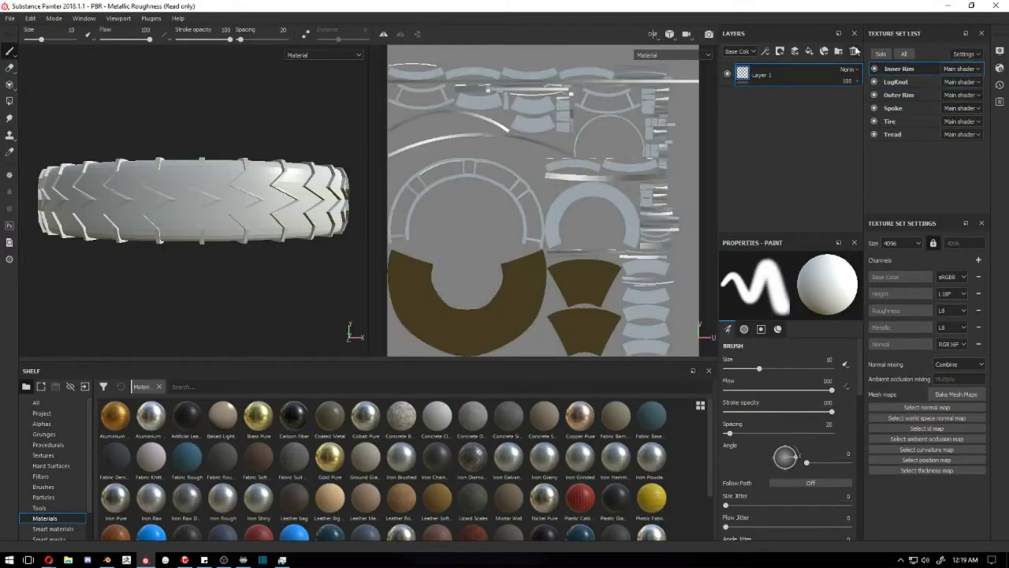
pyautogui.click(853, 50)
pyautogui.click(53, 528)
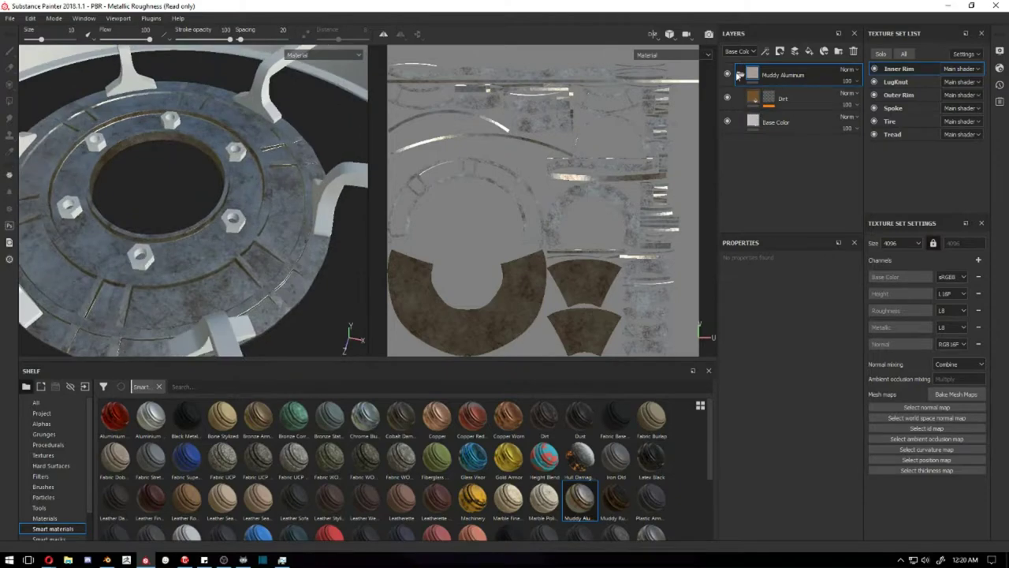
pyautogui.click(465, 360)
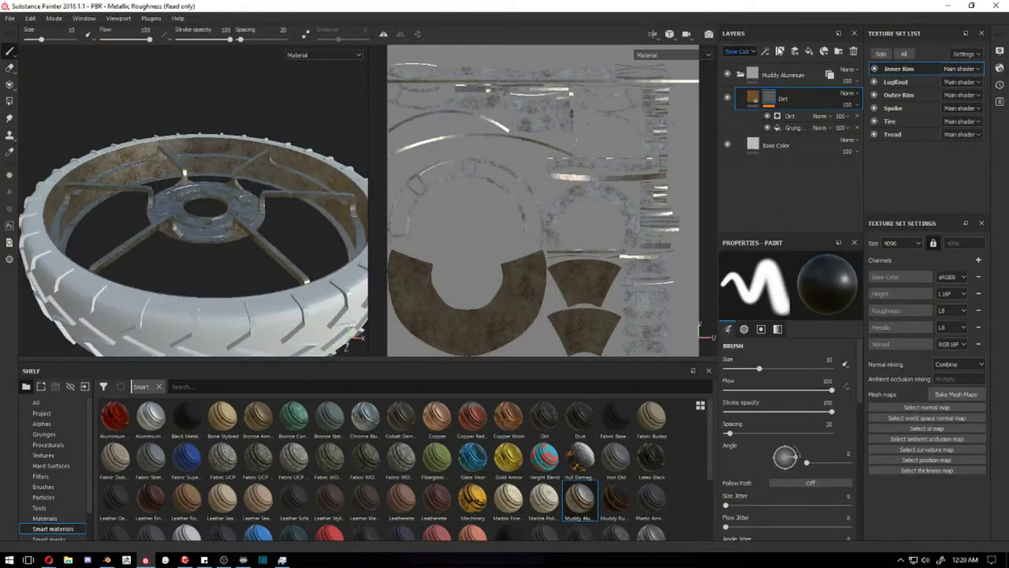
# Lower the Dirt generator's Edges Masking and bake mesh maps for all texture sets
pyautogui.click(893, 134)
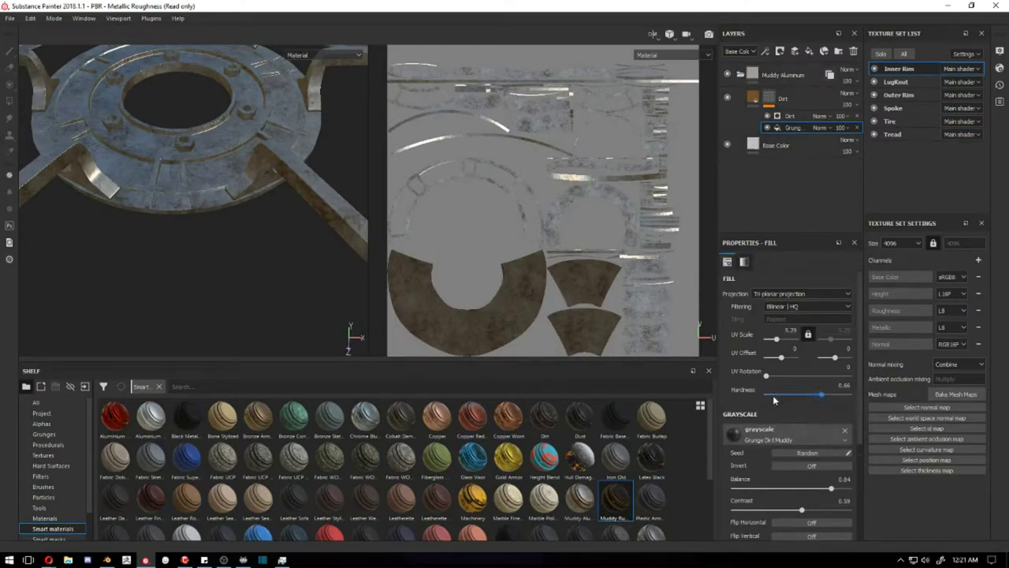
pyautogui.click(789, 116)
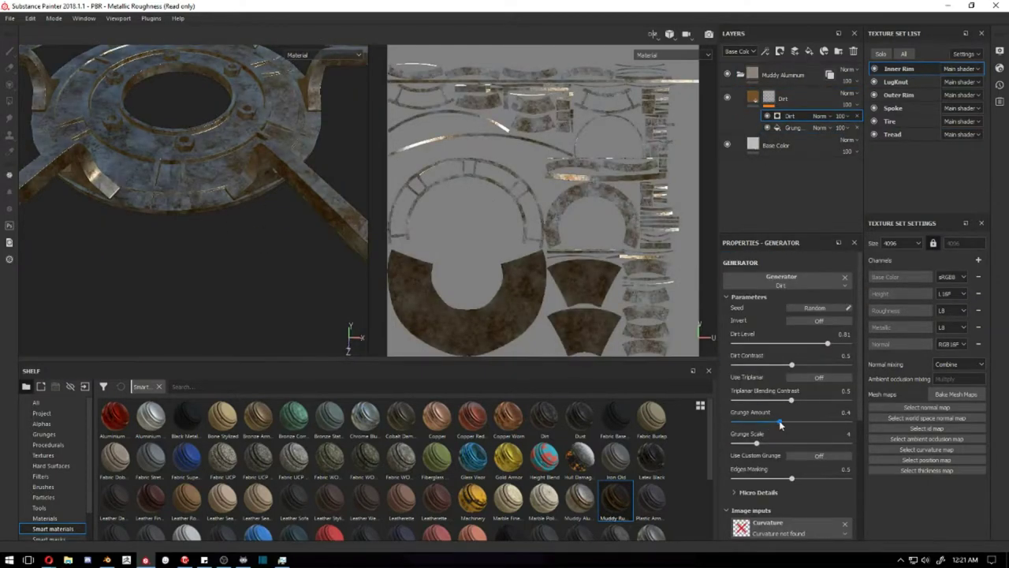
pyautogui.moveTo(791, 478)
pyautogui.mouseDown()
pyautogui.moveTo(808, 477)
pyautogui.moveTo(764, 478)
pyautogui.mouseUp()
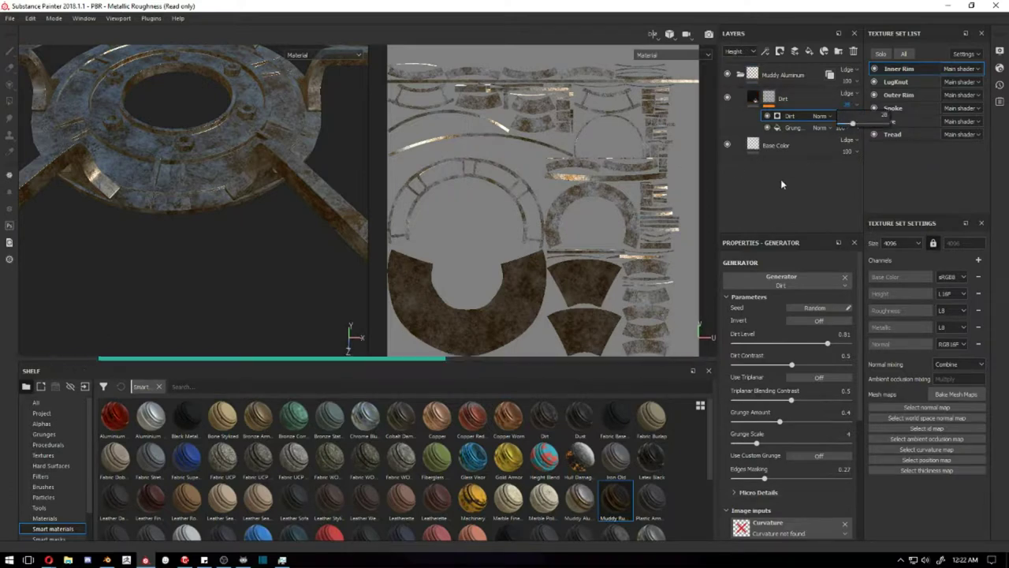
pyautogui.click(956, 393)
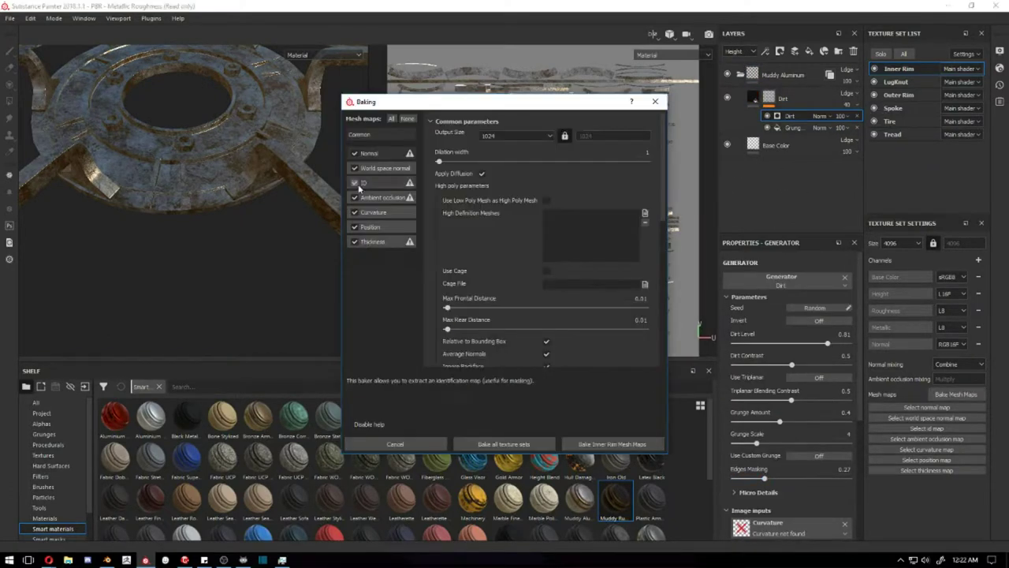
pyautogui.click(613, 445)
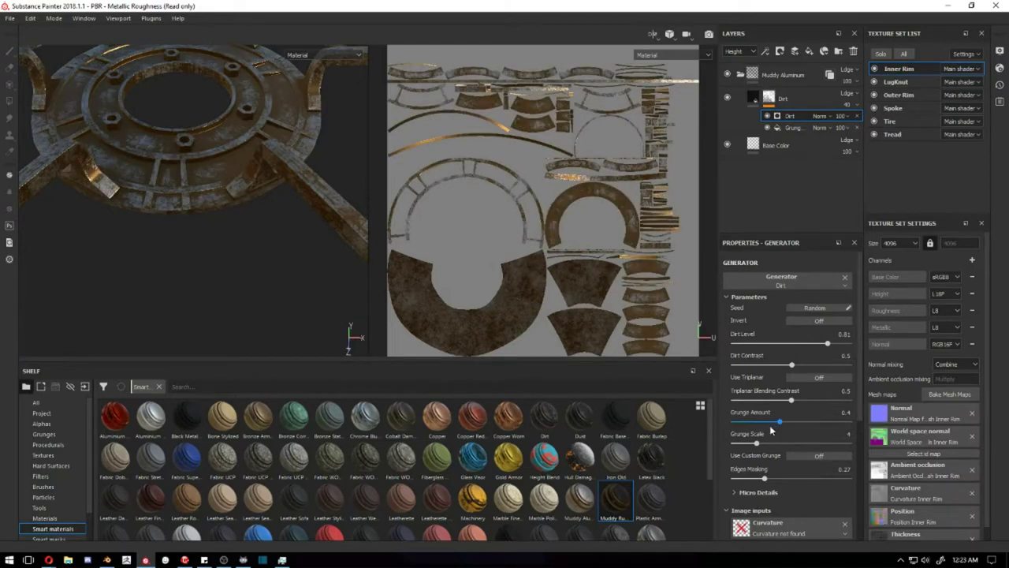
# Instantiate the Muddy Aluminum layer across the other texture sets
pyautogui.rightClick(783, 75)
pyautogui.click(788, 177)
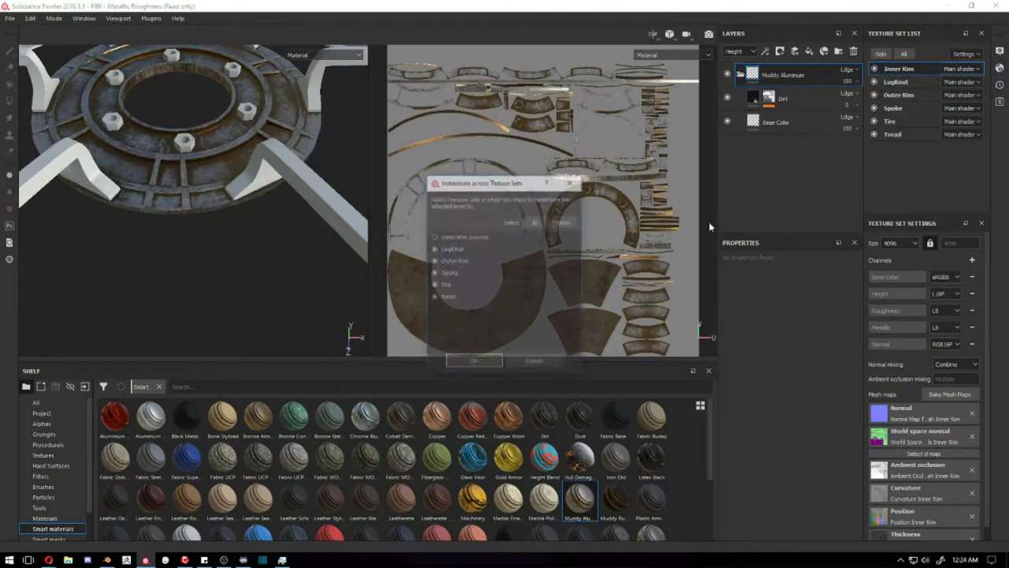
pyautogui.scroll(5, 210, 183)
# Raise the Dirt layer's opacity step by step to 74
pyautogui.moveTo(847, 105); pyautogui.dragTo(852, 123)
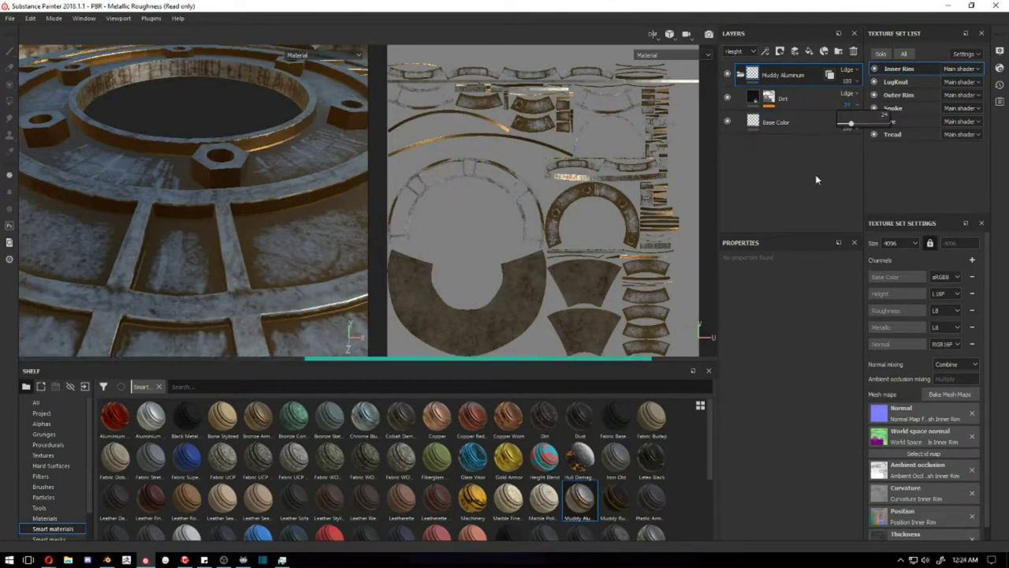
pyautogui.moveTo(816, 174); pyautogui.dragTo(804, 169)
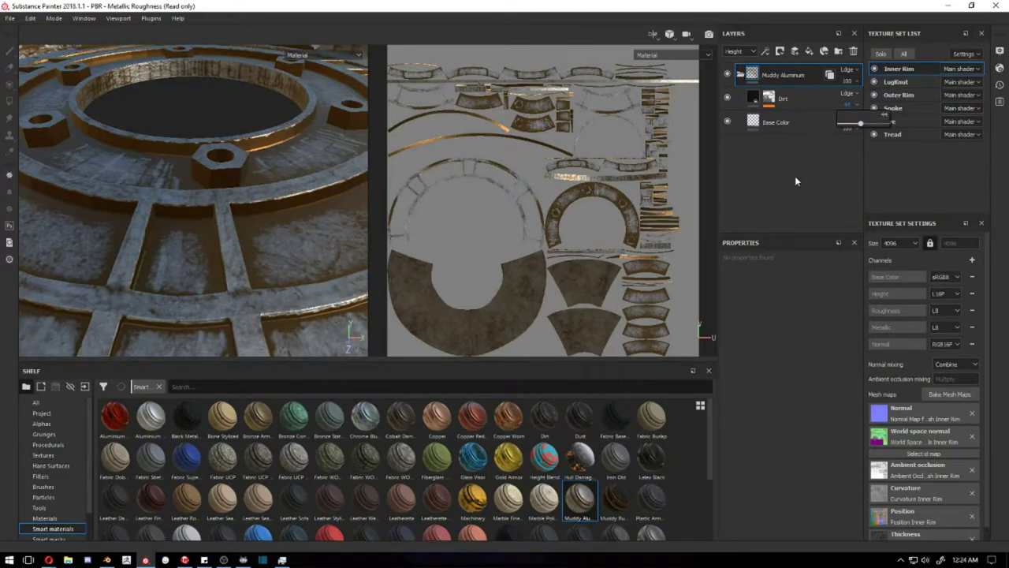
pyautogui.press('f')
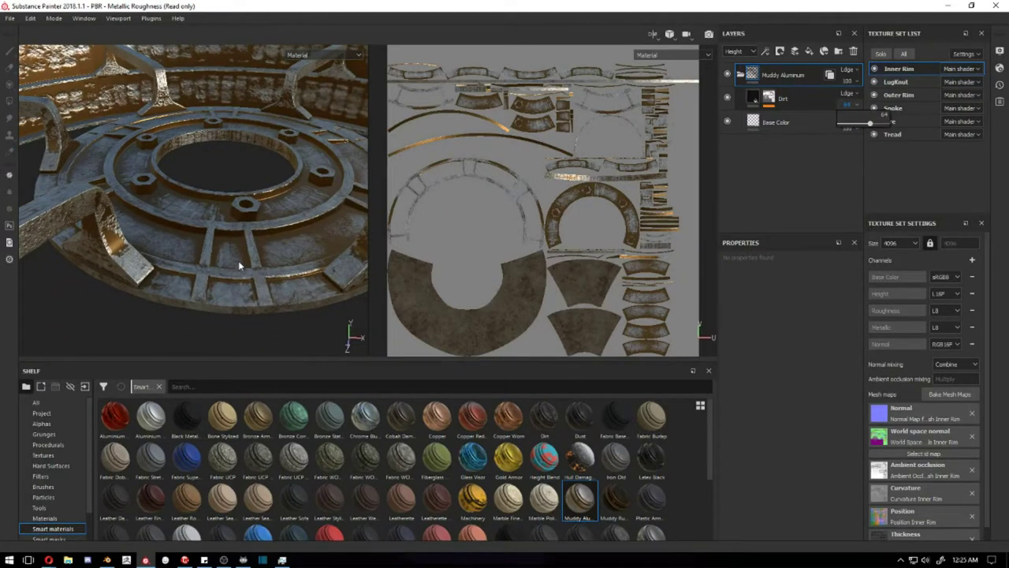
pyautogui.press('f')
pyautogui.moveTo(239, 260)
pyautogui.keyDown('alt'); pyautogui.mouseDown()
pyautogui.moveTo(265, 211)
pyautogui.moveTo(225, 271)
pyautogui.mouseUp(); pyautogui.keyUp('alt')
pyautogui.scroll(5, 266, 211)
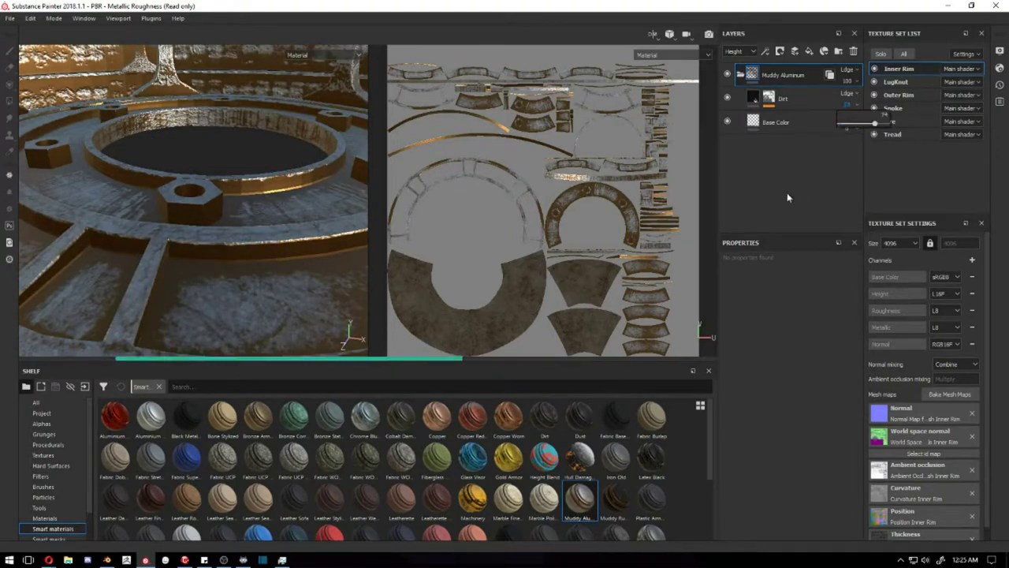
pyautogui.moveTo(309, 210)
pyautogui.keyDown('alt'); pyautogui.mouseDown()
pyautogui.moveTo(327, 160)
pyautogui.moveTo(297, 194)
pyautogui.moveTo(242, 213)
pyautogui.moveTo(247, 241)
pyautogui.moveTo(231, 268)
pyautogui.moveTo(250, 216)
pyautogui.moveTo(280, 210)
pyautogui.mouseUp(); pyautogui.keyUp('alt')
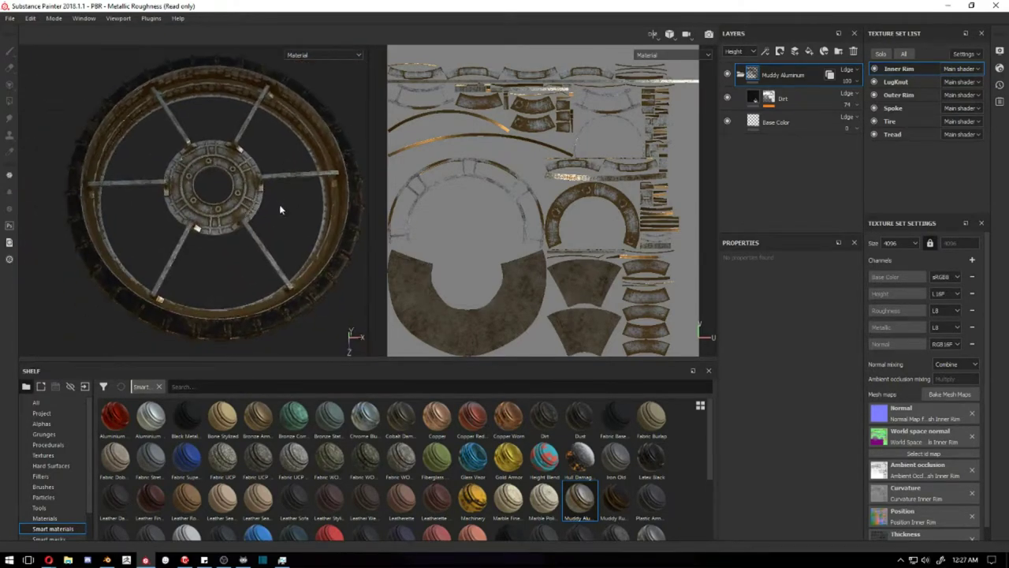
# Save the project as MarsRoverWheel and export all six texture sets
pyautogui.hotkey('ctrl', 's')
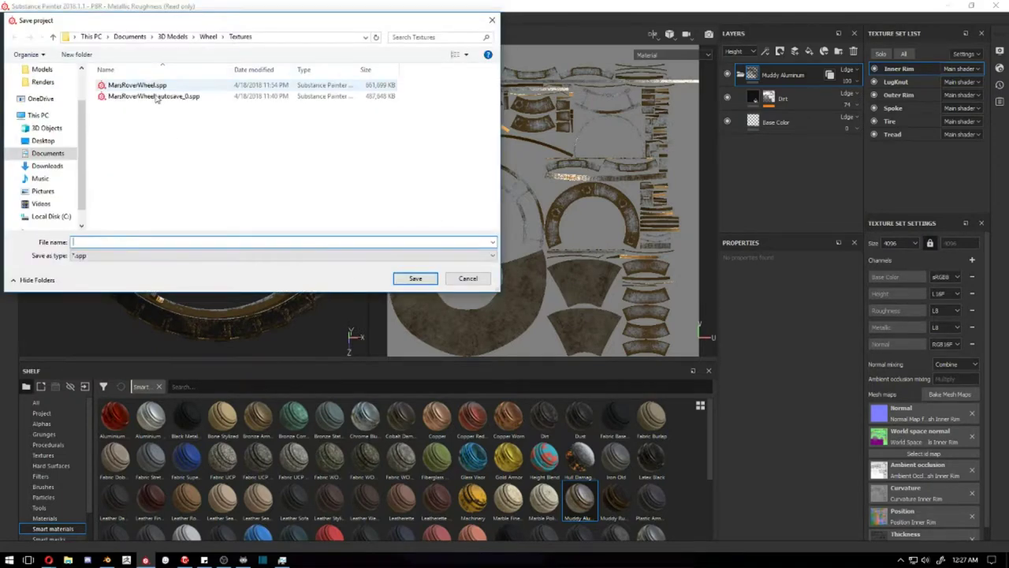
pyautogui.press('Return')
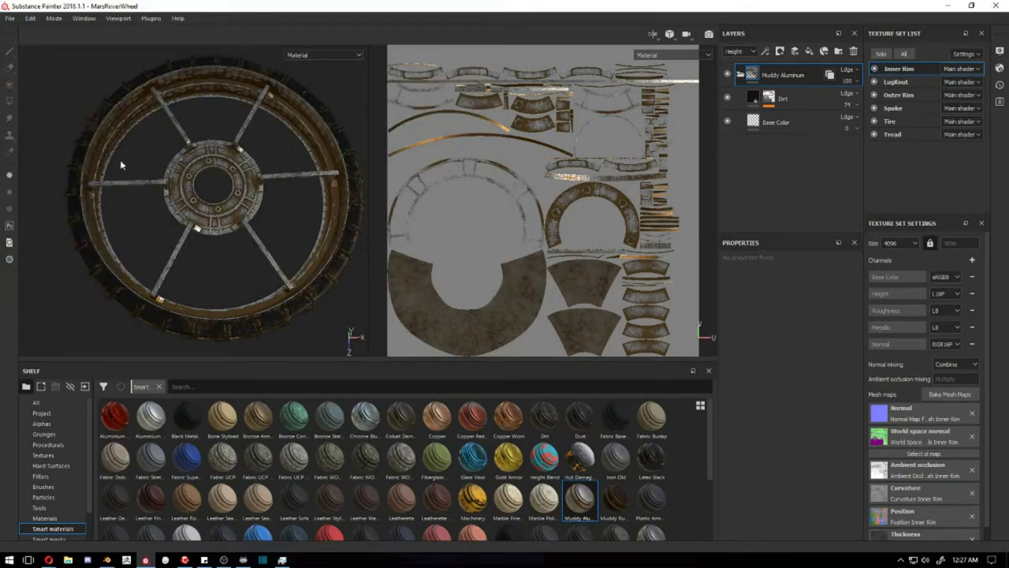
pyautogui.hotkey('ctrl', 'shift', 'e')
pyautogui.click(635, 458)
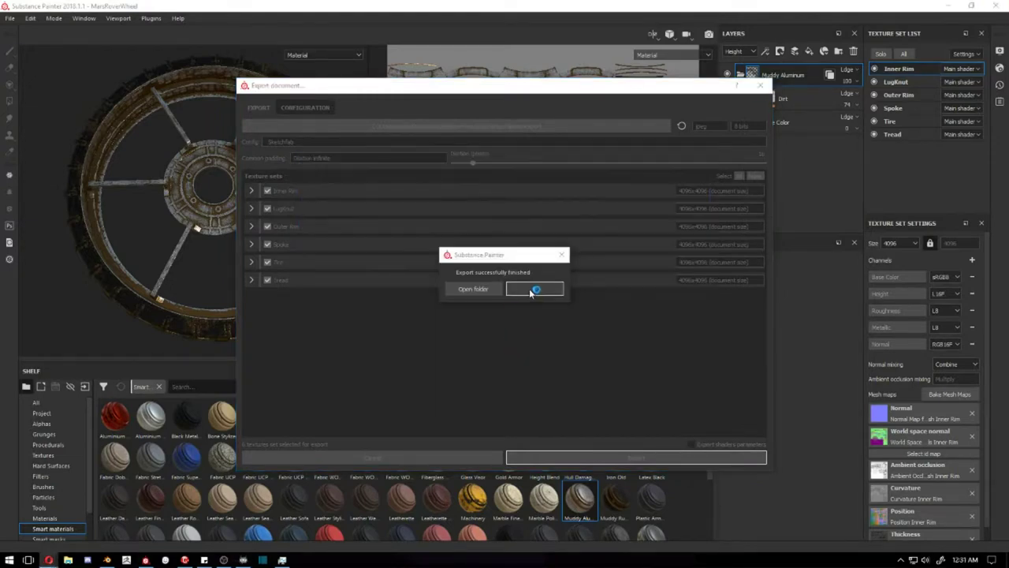
pyautogui.click(534, 289)
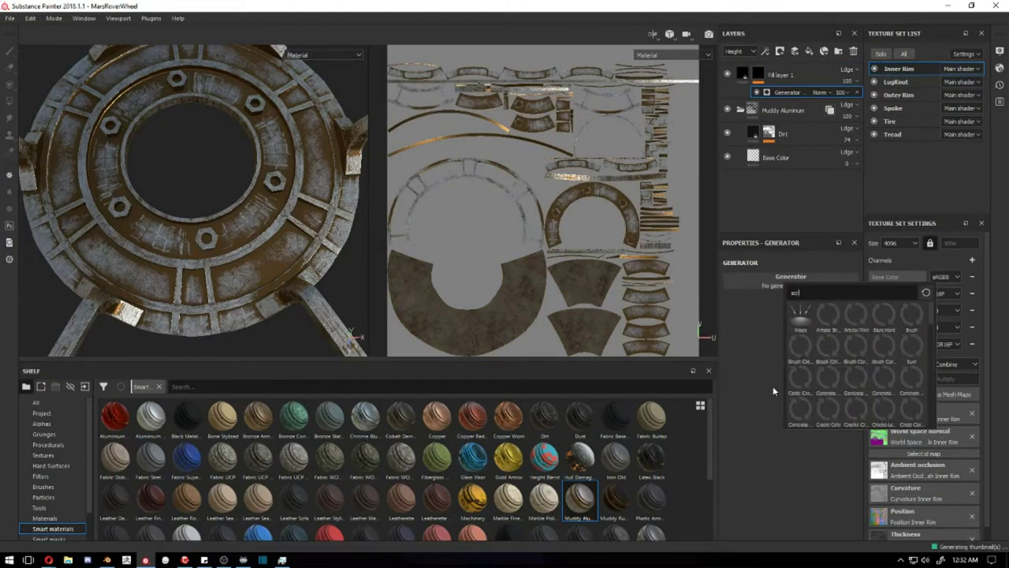
# Set Fill layer 1's mask generator to Grunge Paint Scratched and enable height with some relief
pyautogui.click(828, 339)
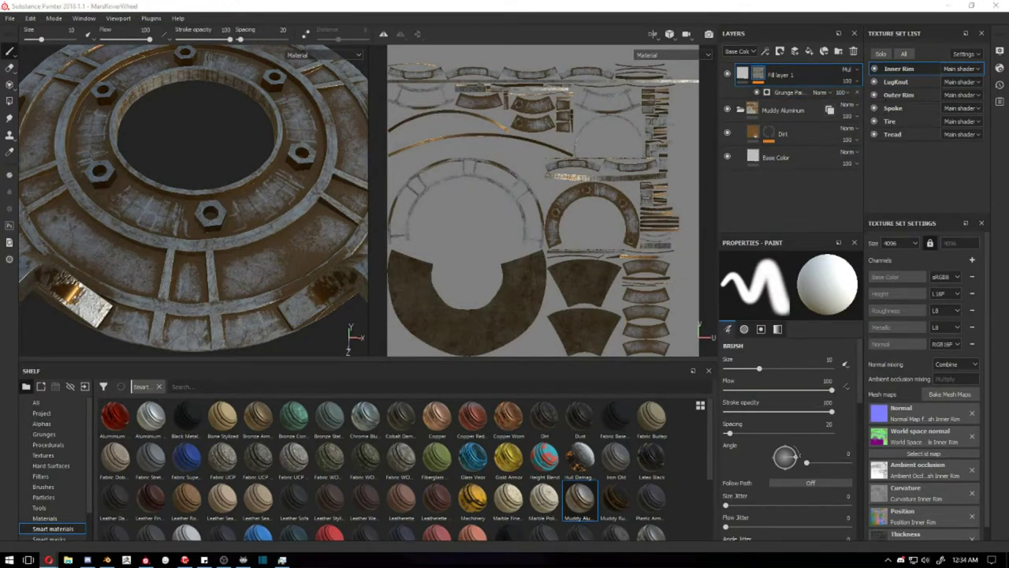
pyautogui.scroll(2, 252, 252)
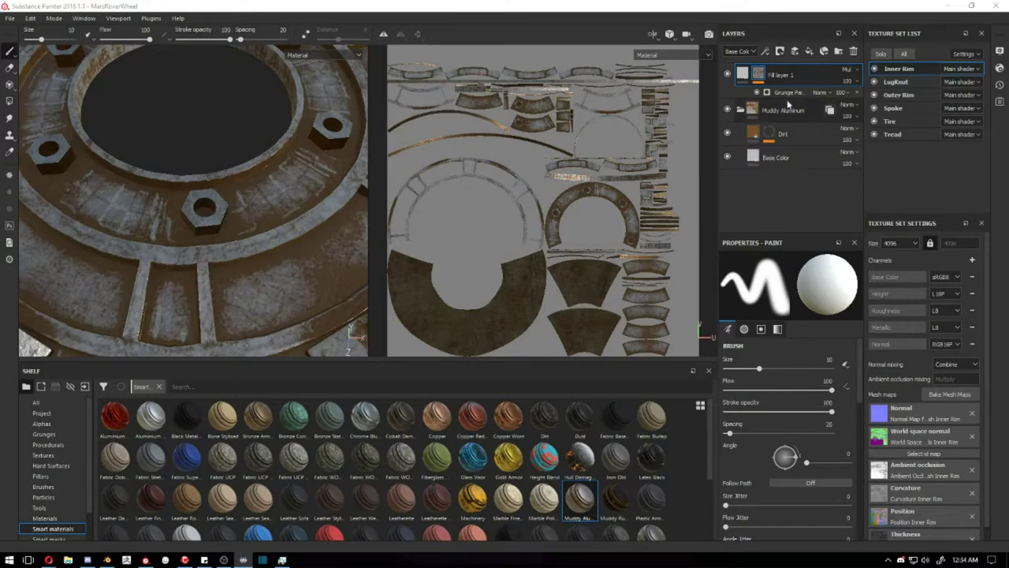
pyautogui.click(788, 92)
pyautogui.click(741, 73)
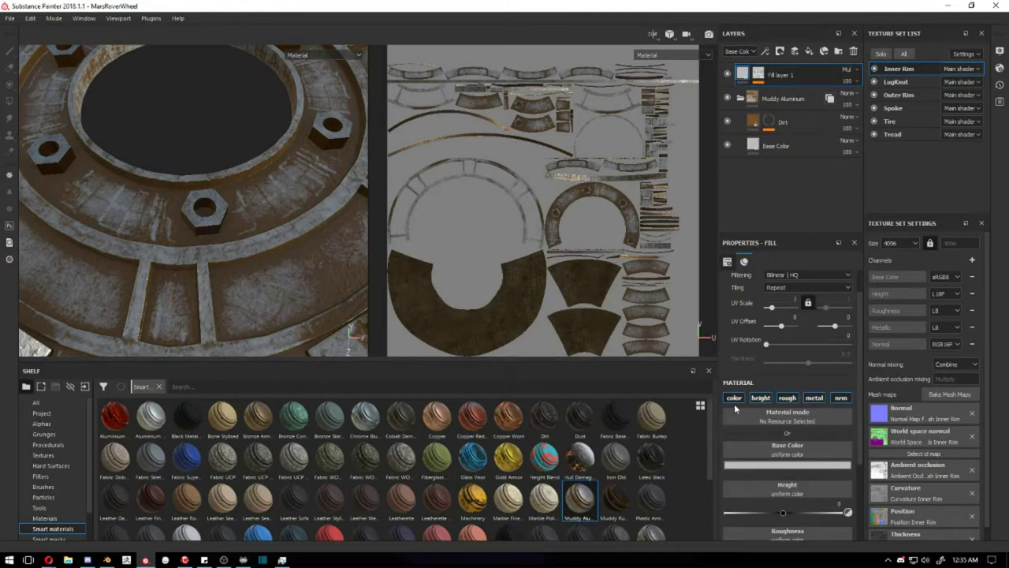
pyautogui.click(760, 397)
pyautogui.moveTo(787, 473); pyautogui.dragTo(790, 474)
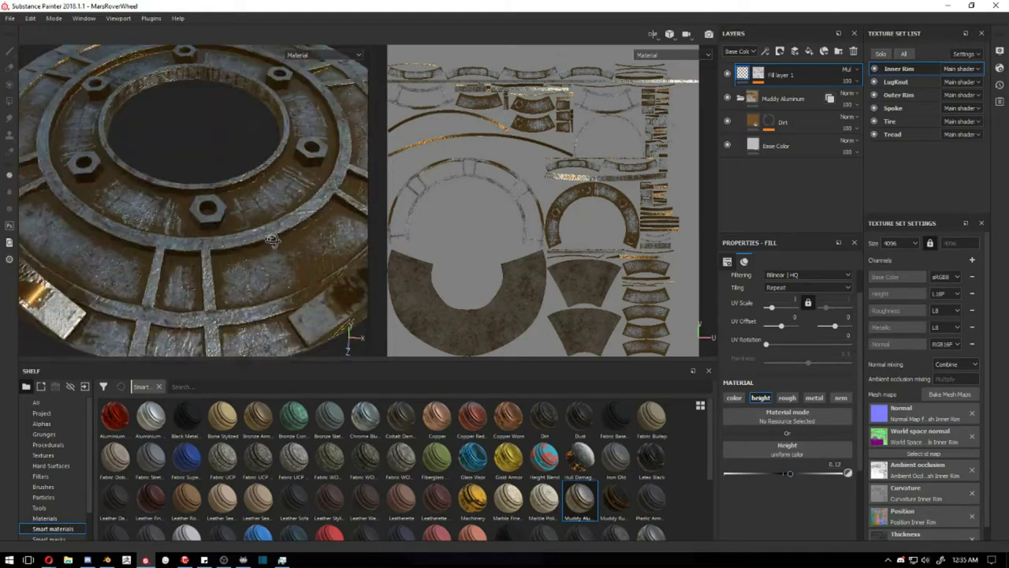
# Check the roughness channel alone, undo the Scratches Hard mask, and return to full material view
pyautogui.keyDown('alt'); pyautogui.moveTo(254, 282); pyautogui.dragTo(263, 203); pyautogui.keyUp('alt')
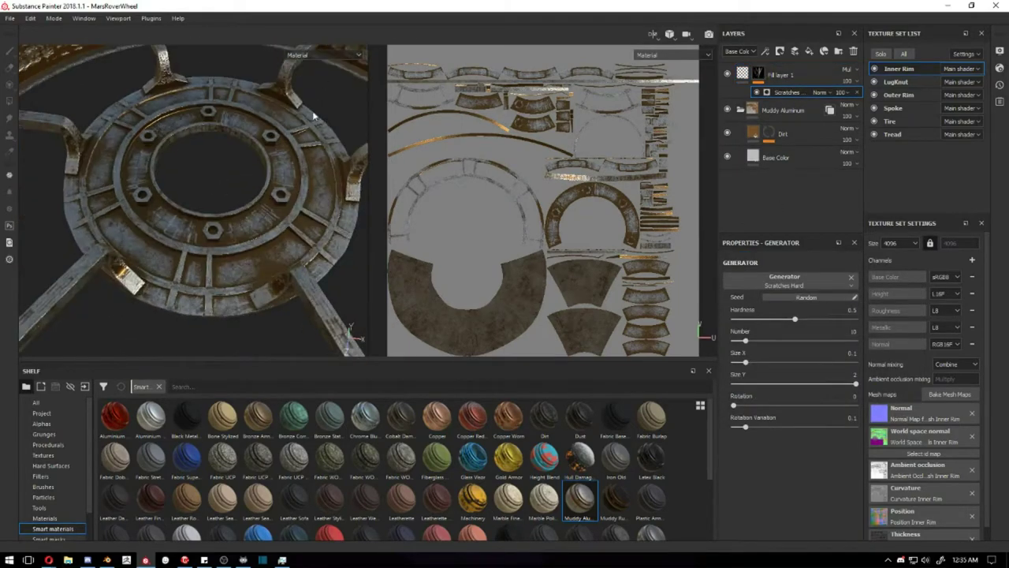
pyautogui.press('c')
pyautogui.press('c')
pyautogui.press('c')
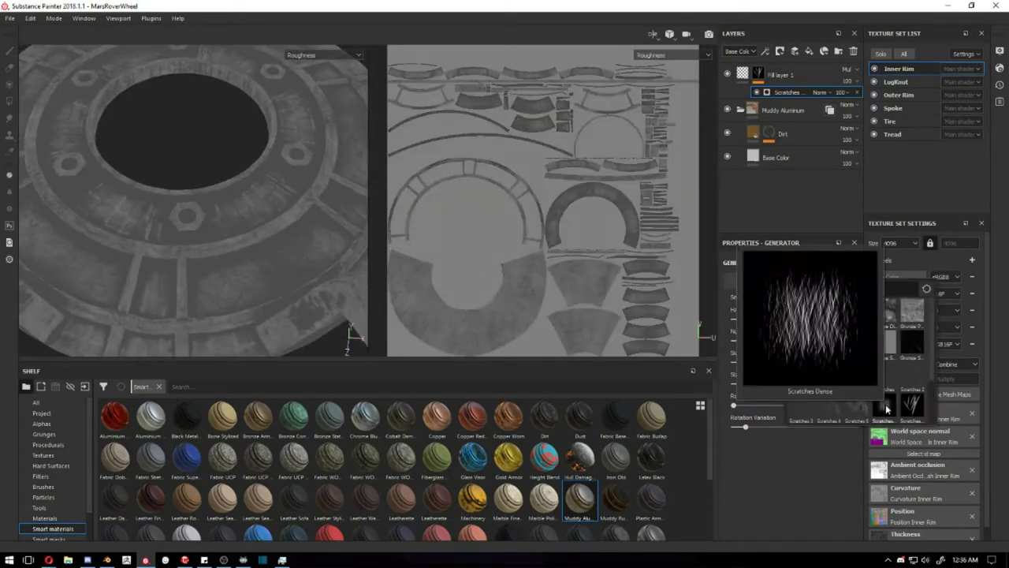
pyautogui.hotkey('ctrl', 'z')
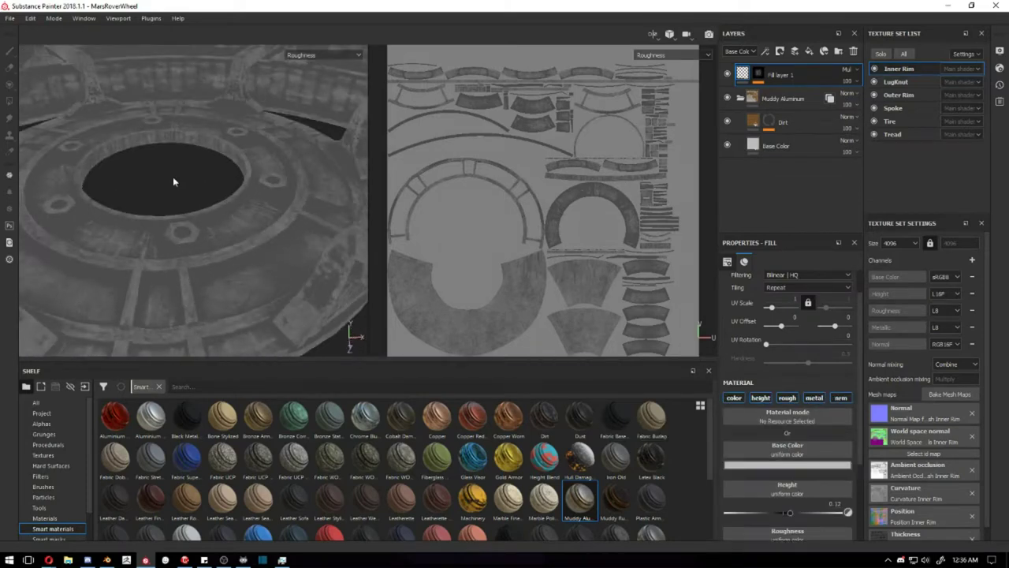
pyautogui.keyDown('alt'); pyautogui.moveTo(173, 177); pyautogui.dragTo(256, 214); pyautogui.keyUp('alt')
pyautogui.press('m')
# Lower the fill height, tune the Scratches Dense generator, then delete Fill layer 1
pyautogui.click(781, 496)
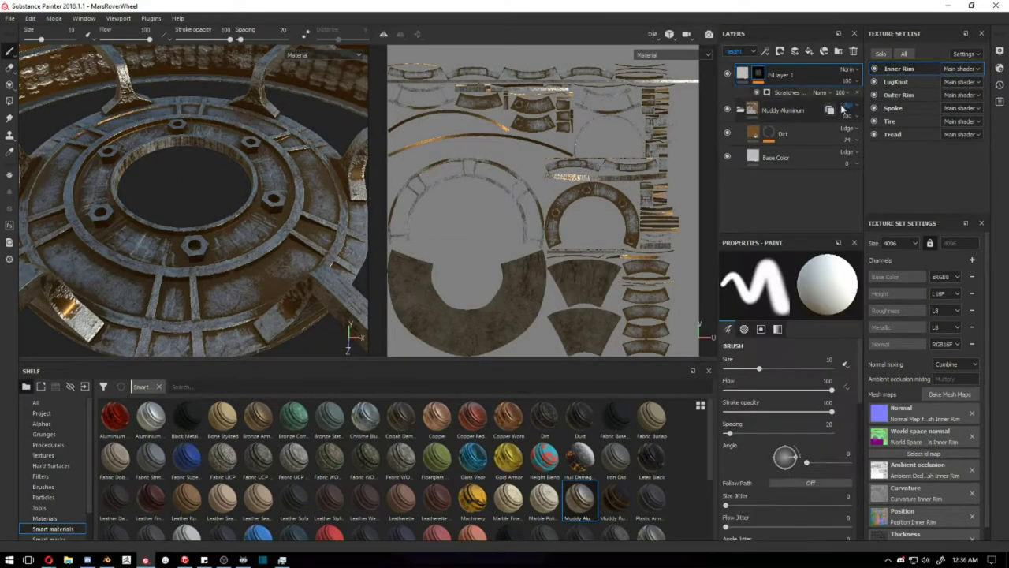
pyautogui.moveTo(787, 512); pyautogui.dragTo(777, 512)
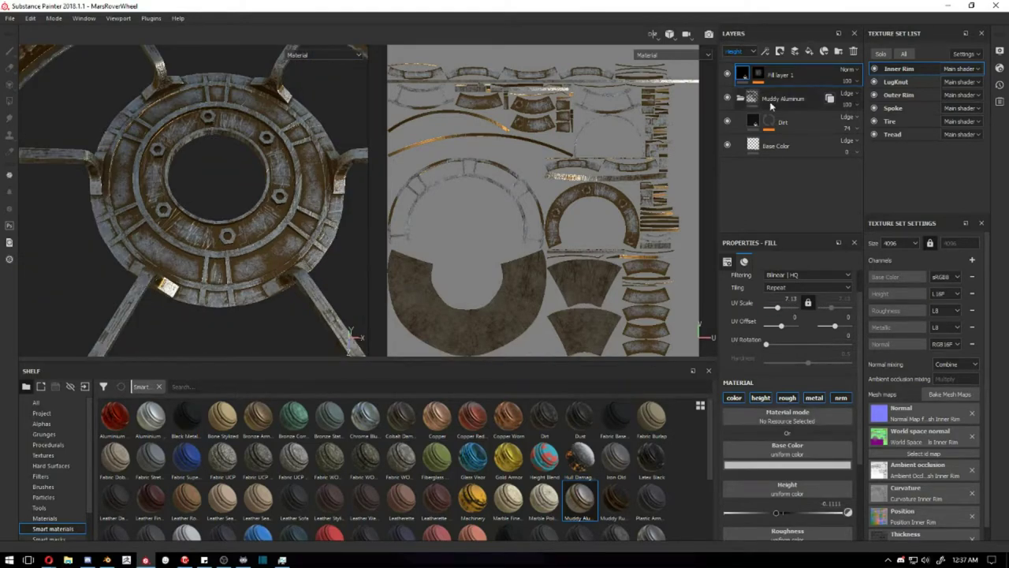
pyautogui.moveTo(788, 341); pyautogui.dragTo(826, 344)
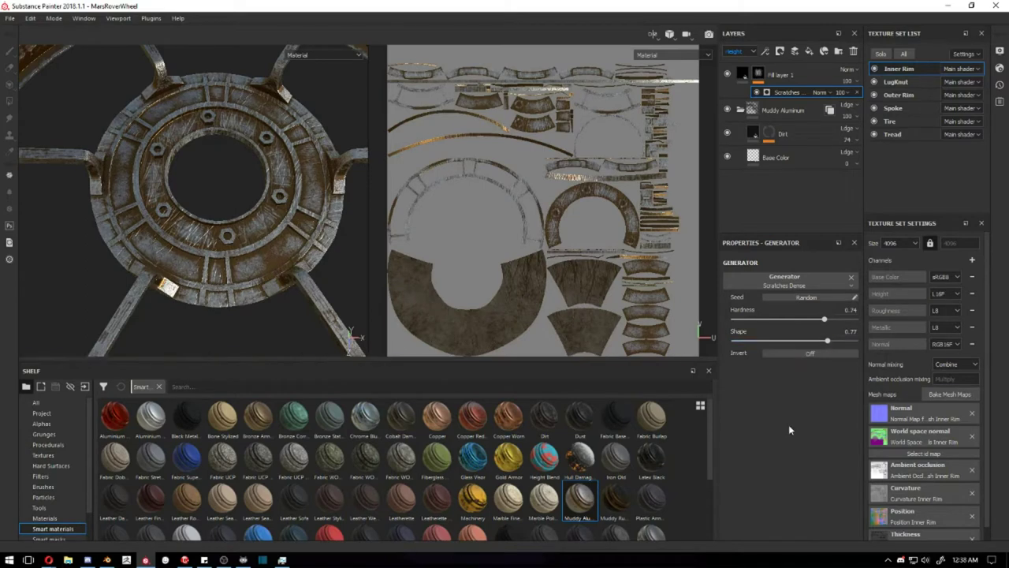
pyautogui.click(784, 278)
pyautogui.click(853, 50)
# Try the Edges Scratched smart mask on Muddy Aluminum, then undo it
pyautogui.scroll(-1, 82, 469)
pyautogui.click(49, 507)
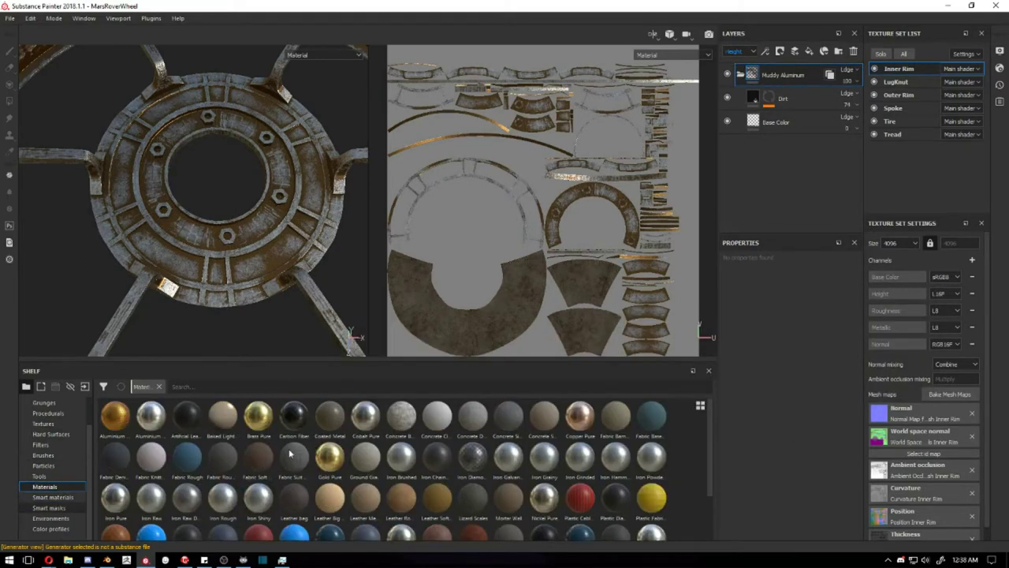
pyautogui.moveTo(187, 455); pyautogui.dragTo(725, 118)
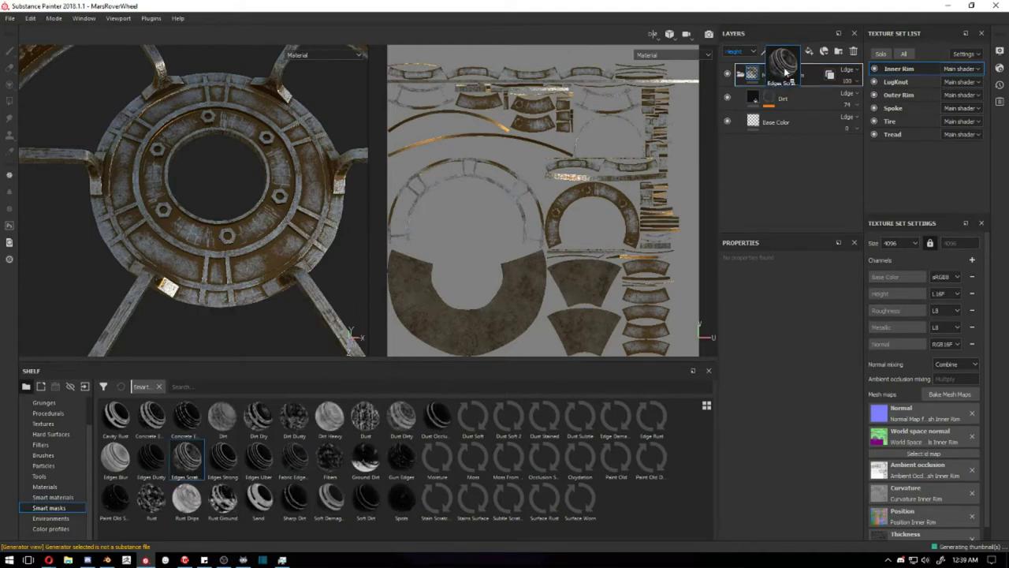
pyautogui.moveTo(782, 96); pyautogui.dragTo(783, 79)
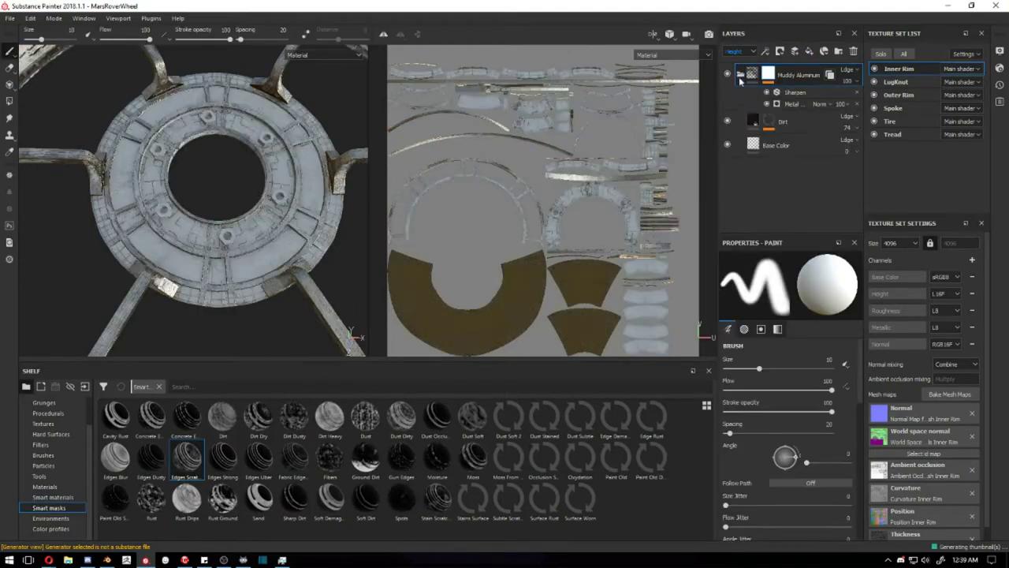
pyautogui.click(753, 93)
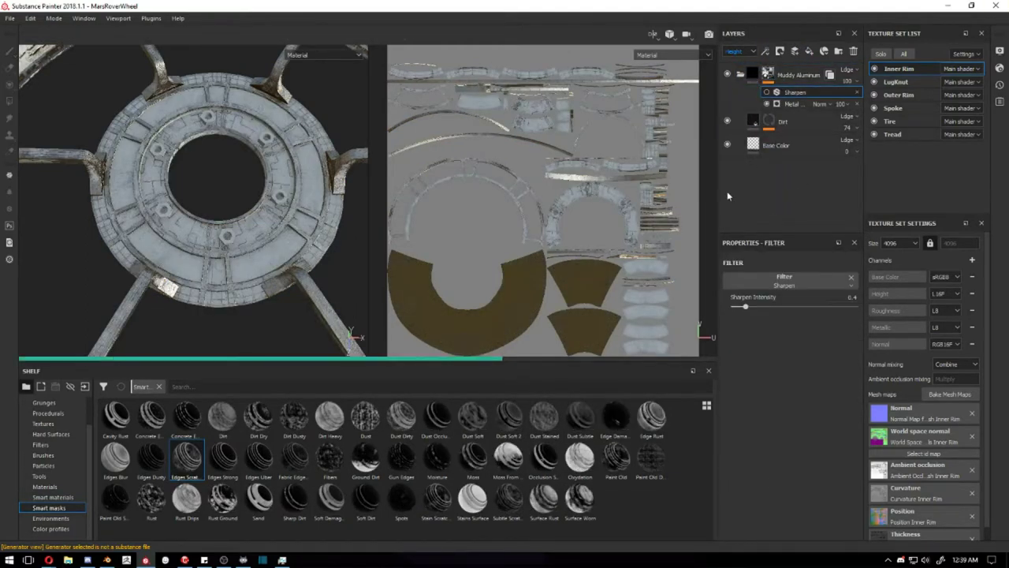
pyautogui.hotkey('ctrl', 'z')
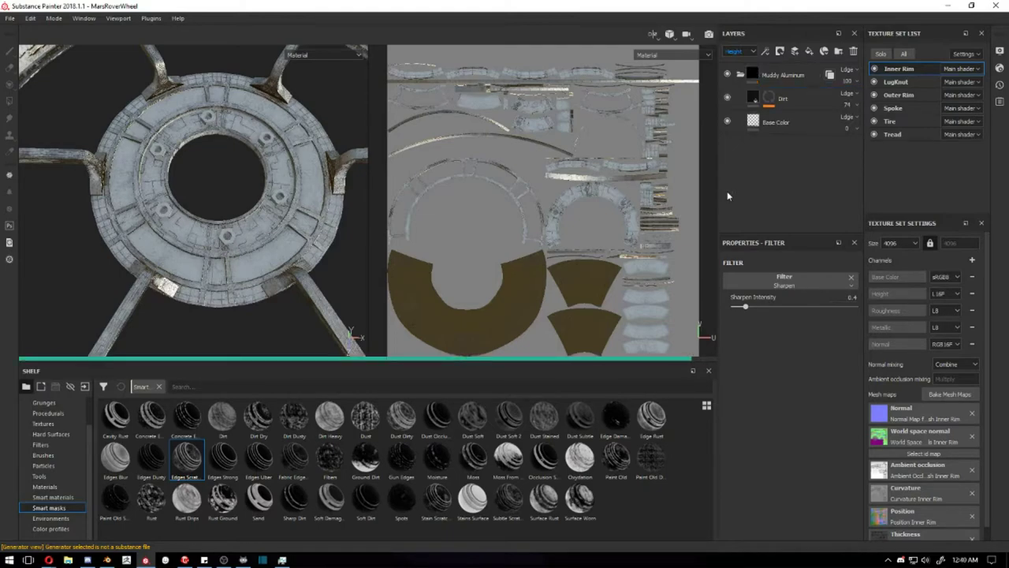
# Add a Metal Edge Wear fill layer, check its Micro Details settings, then delete it
pyautogui.click(780, 51)
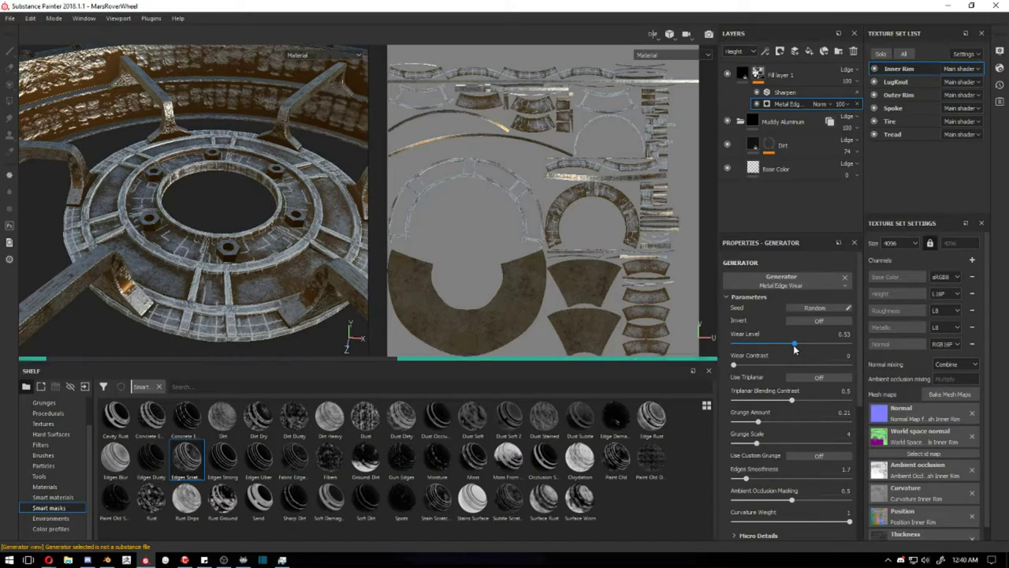
pyautogui.click(759, 535)
pyautogui.scroll(-2, 810, 443)
pyautogui.scroll(2, 811, 441)
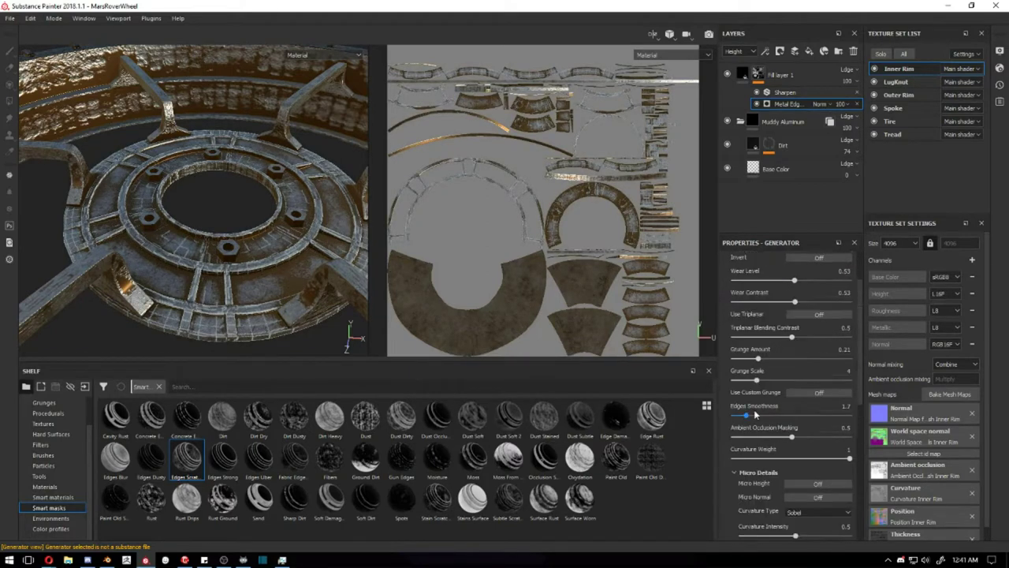
pyautogui.scroll(1, 807, 394)
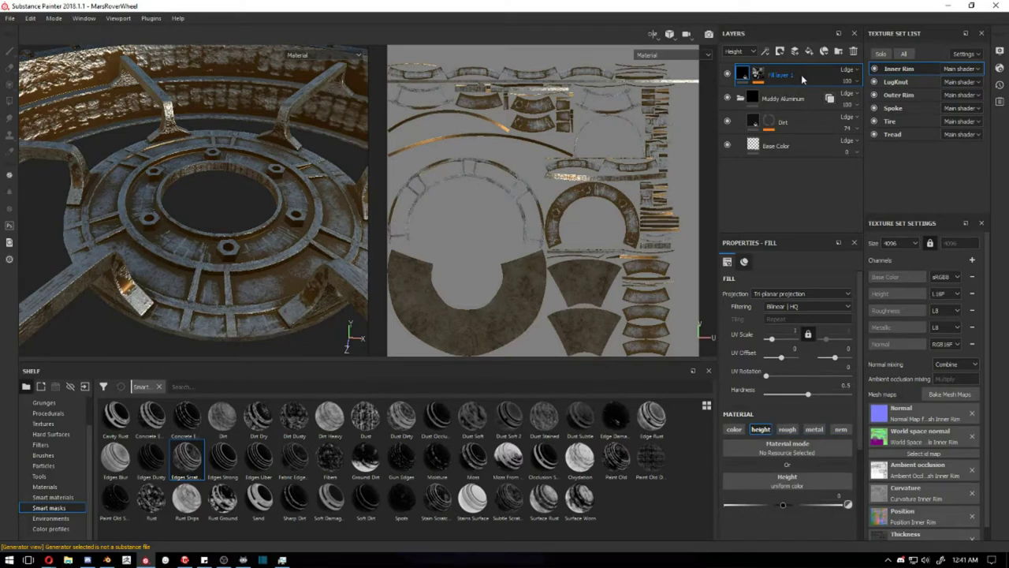
pyautogui.press('Delete')
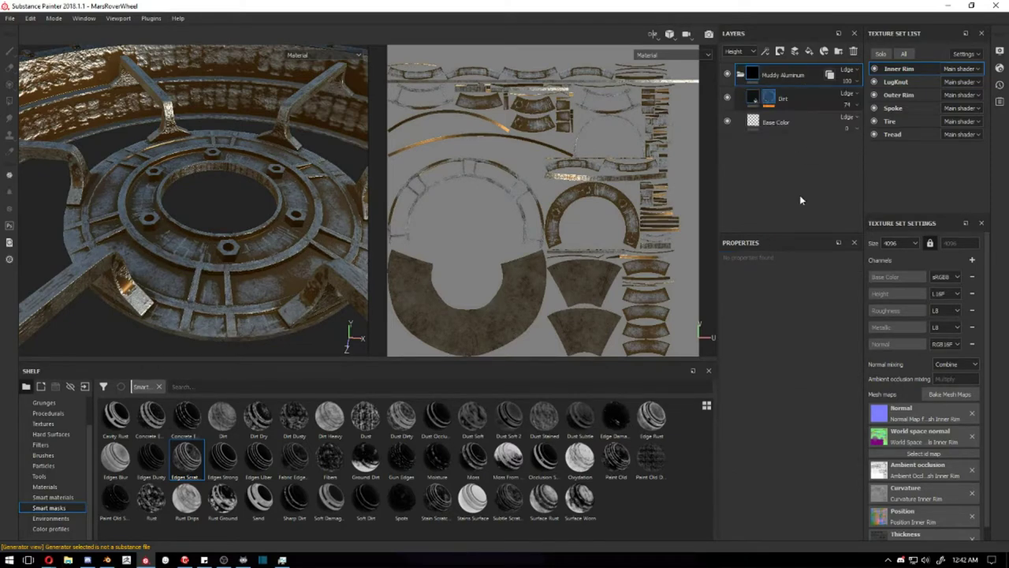
# Try a Grunge Paint Scratched generator on the Dirt mask at about 40 opacity, then remove it
pyautogui.click(791, 285)
pyautogui.write('scratch')
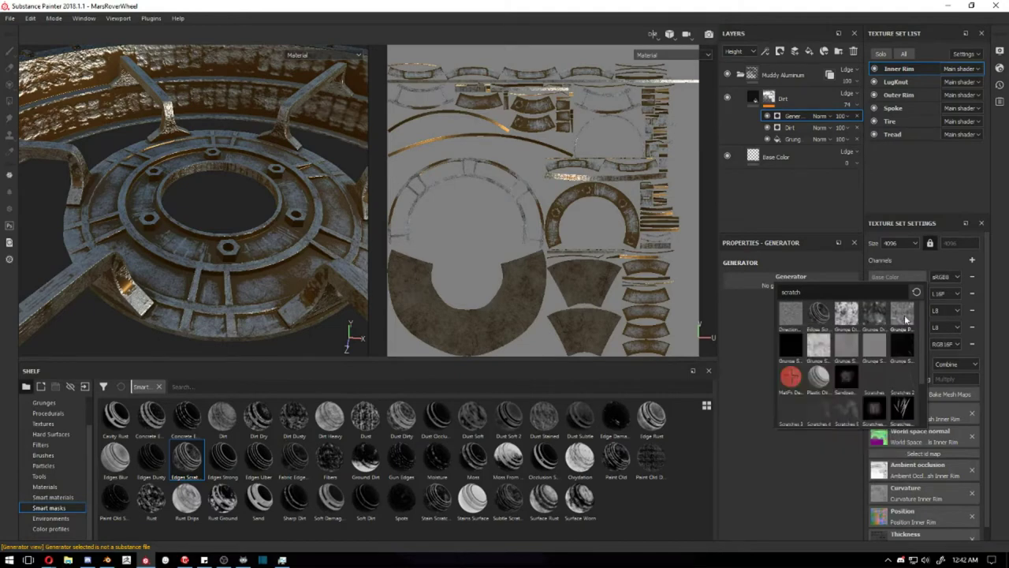
pyautogui.click(903, 314)
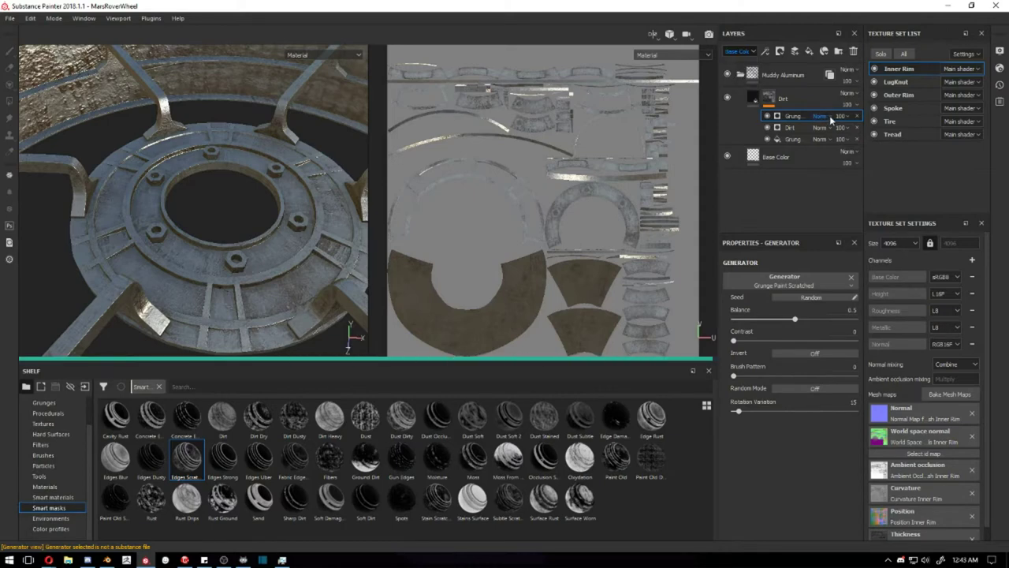
pyautogui.moveTo(830, 118); pyautogui.dragTo(812, 183)
pyautogui.press('Delete')
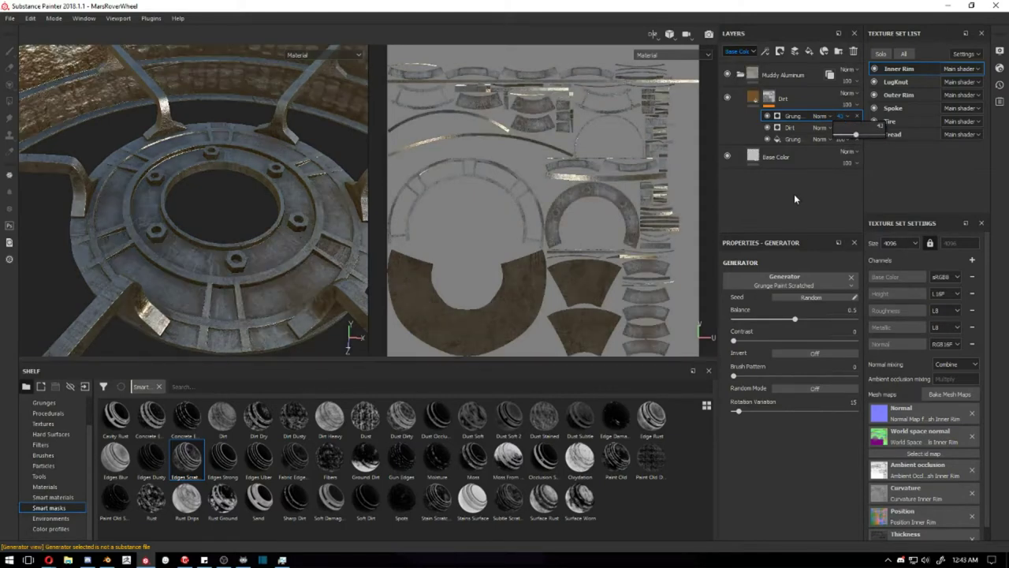
# Try a Grunge Scratches fill in Multiply mode on the Dirt mask, then remove it
pyautogui.click(764, 50)
pyautogui.click(785, 65)
pyautogui.click(780, 431)
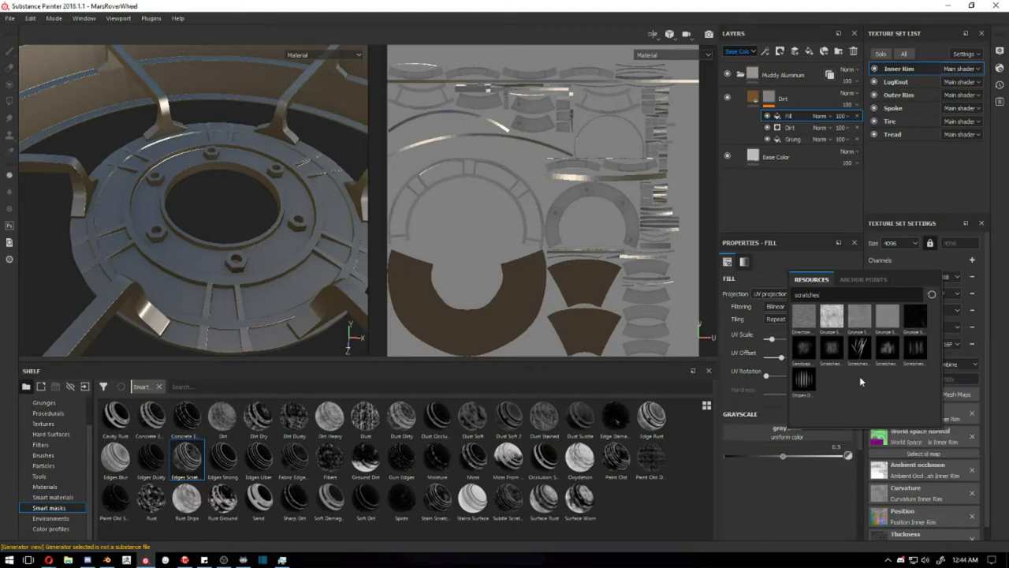
pyautogui.click(832, 316)
pyautogui.click(819, 116)
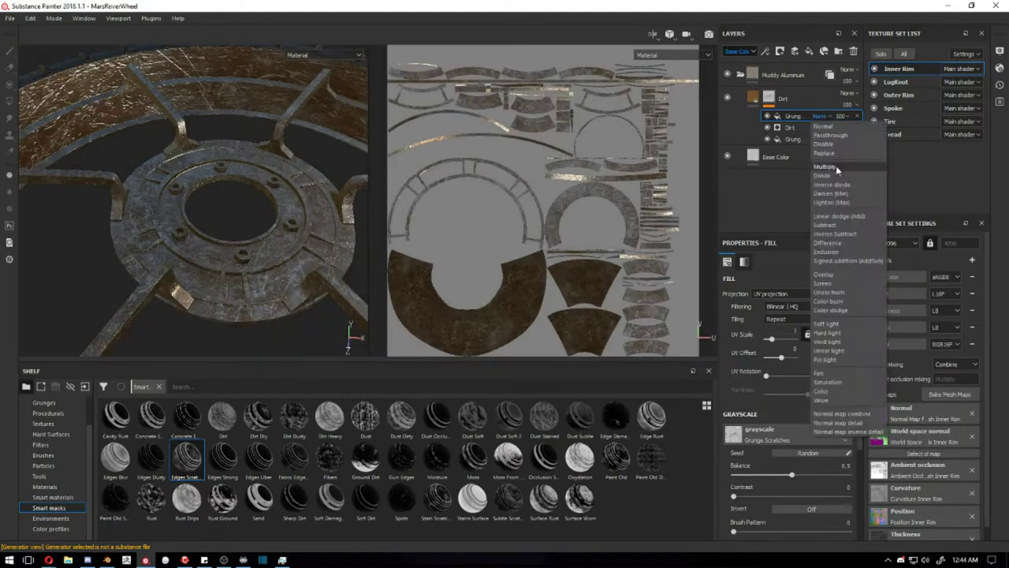
pyautogui.click(828, 166)
pyautogui.keyDown('alt'); pyautogui.moveTo(253, 279); pyautogui.dragTo(285, 238); pyautogui.keyUp('alt')
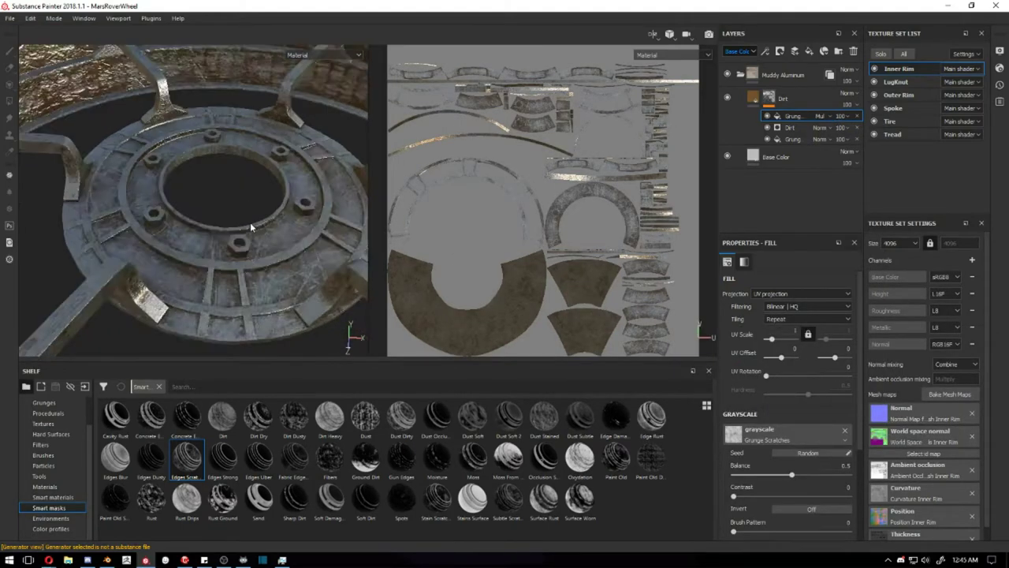
pyautogui.press('Delete')
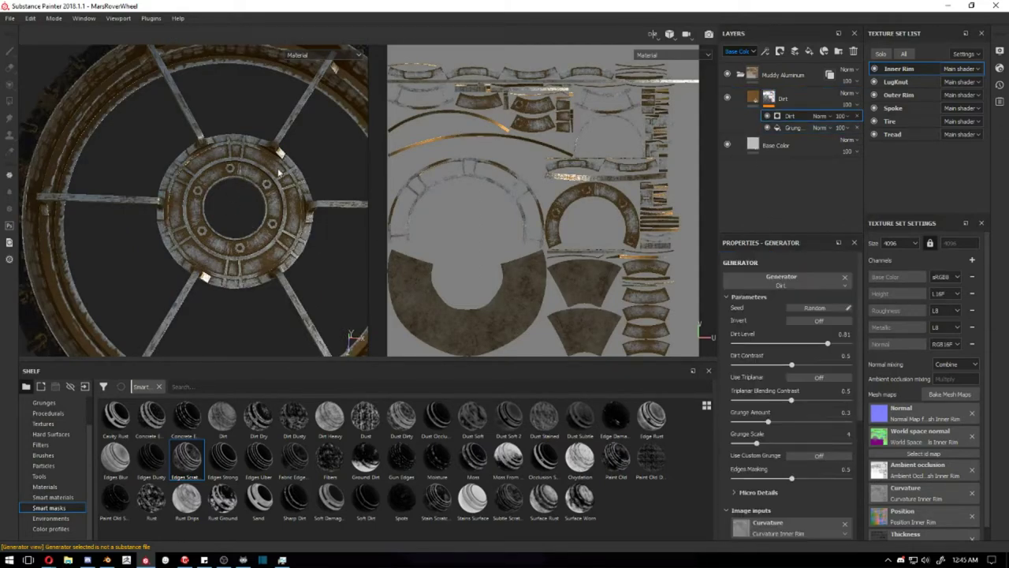
# Delete the Muddy Aluminum smart material preset from the shelf
pyautogui.rightClick(759, 75)
pyautogui.click(777, 224)
pyautogui.rightClick(578, 502)
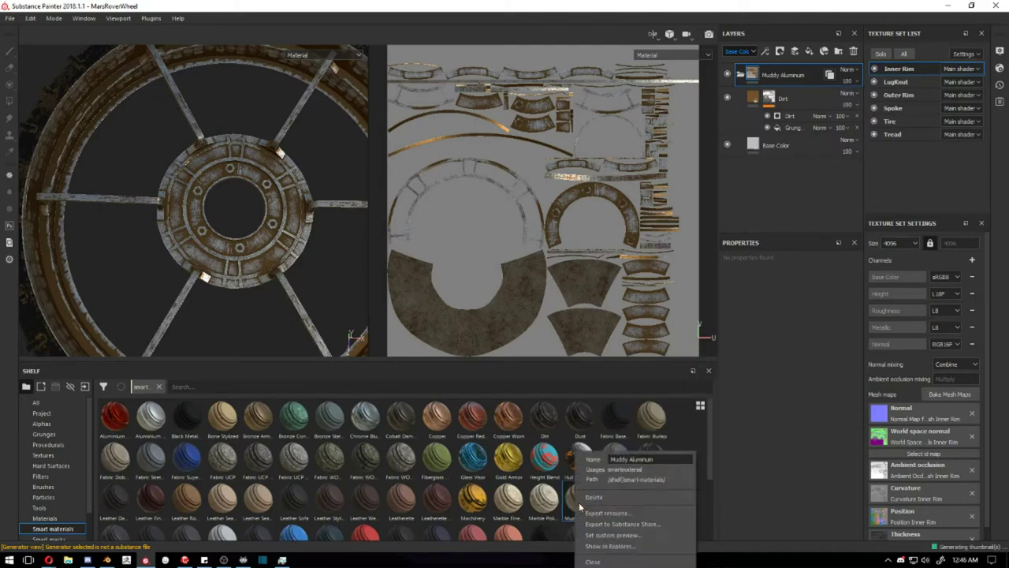
pyautogui.click(637, 499)
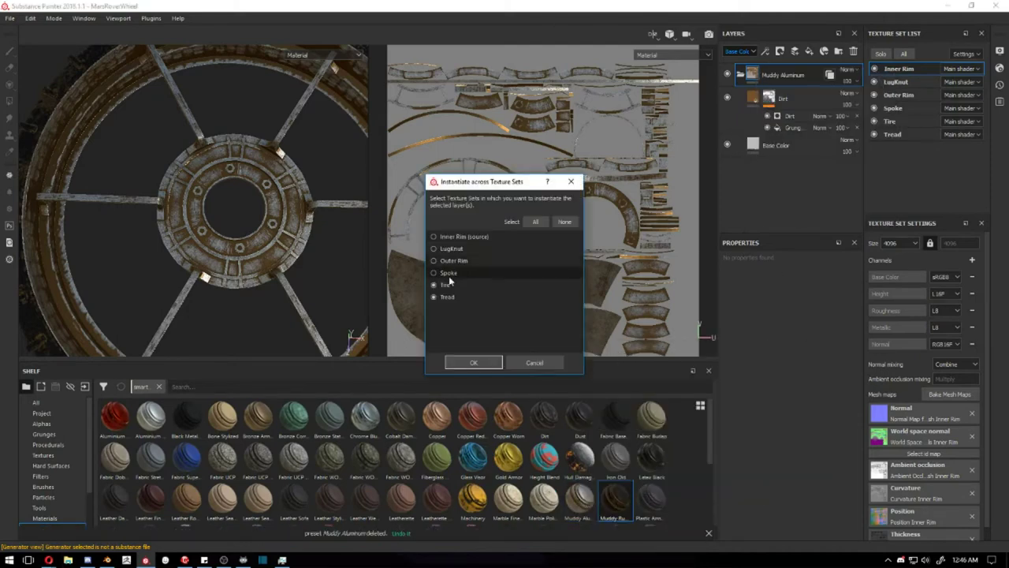
# Check the Spoke, LugNut, Inner Rim and Outer Rim texture sets
pyautogui.click(894, 108)
pyautogui.click(895, 81)
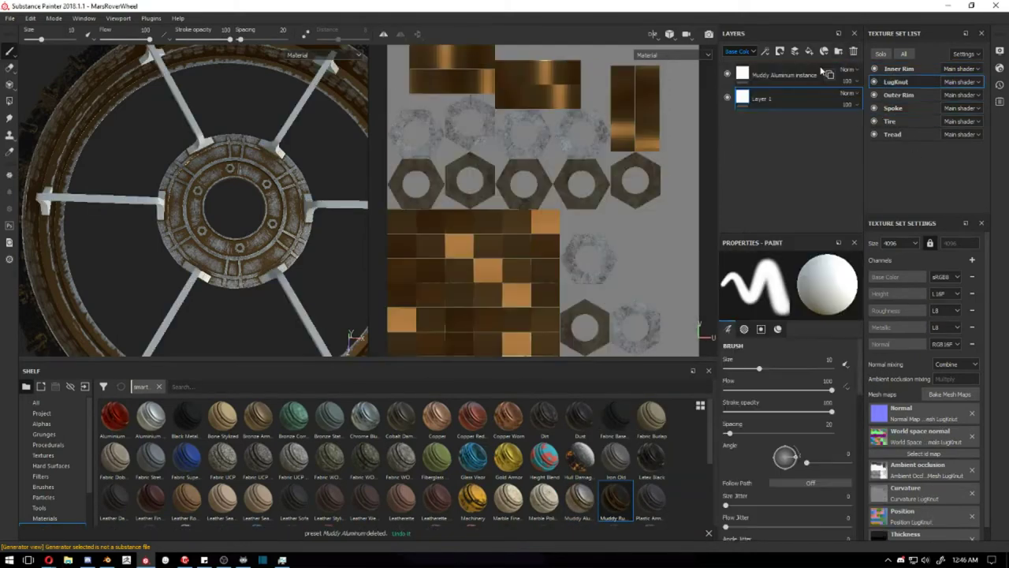
pyautogui.click(899, 69)
pyautogui.click(896, 81)
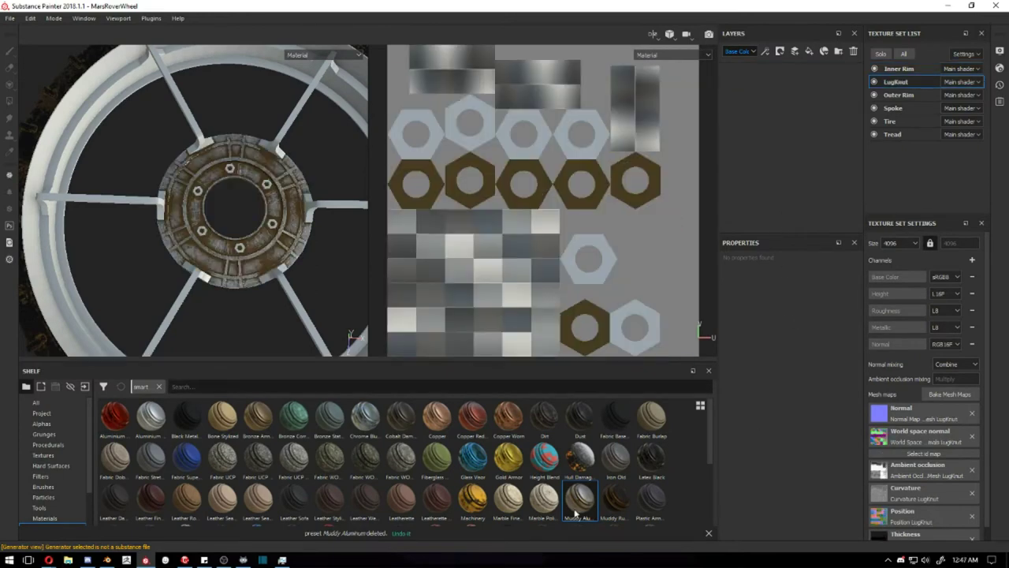
pyautogui.click(898, 95)
# Load Grunge Paint Scratched into the Dirt mask fill and set its blend mode to Lighten
pyautogui.moveTo(579, 503)
pyautogui.mouseDown()
pyautogui.moveTo(619, 421)
pyautogui.moveTo(628, 223)
pyautogui.mouseUp()
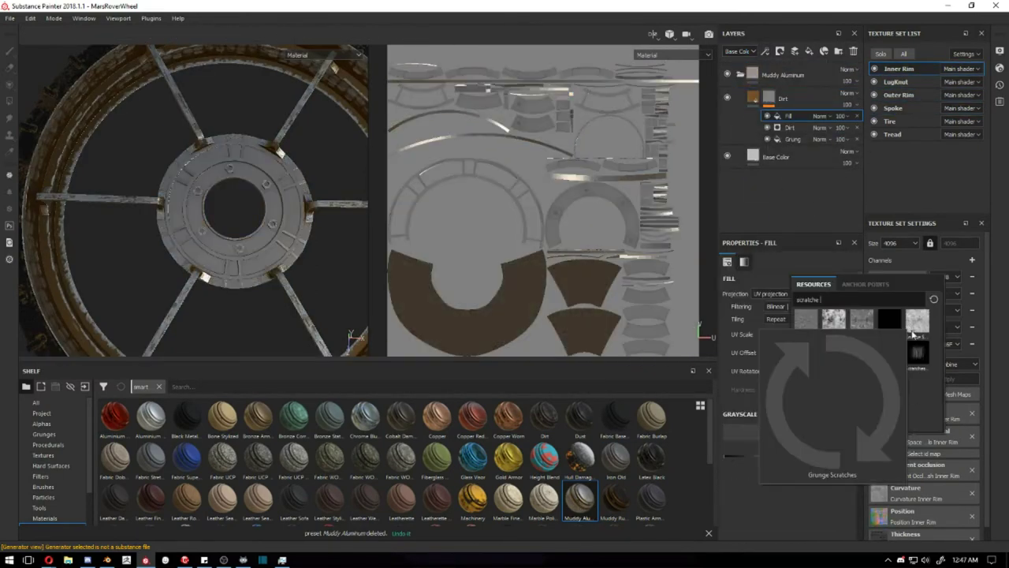
pyautogui.click(912, 335)
pyautogui.click(820, 116)
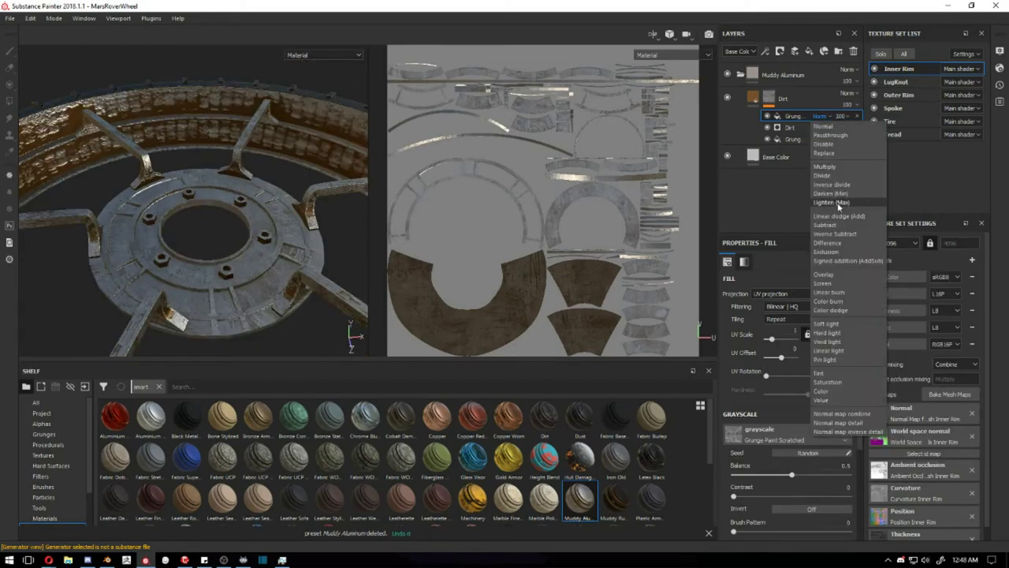
pyautogui.click(837, 204)
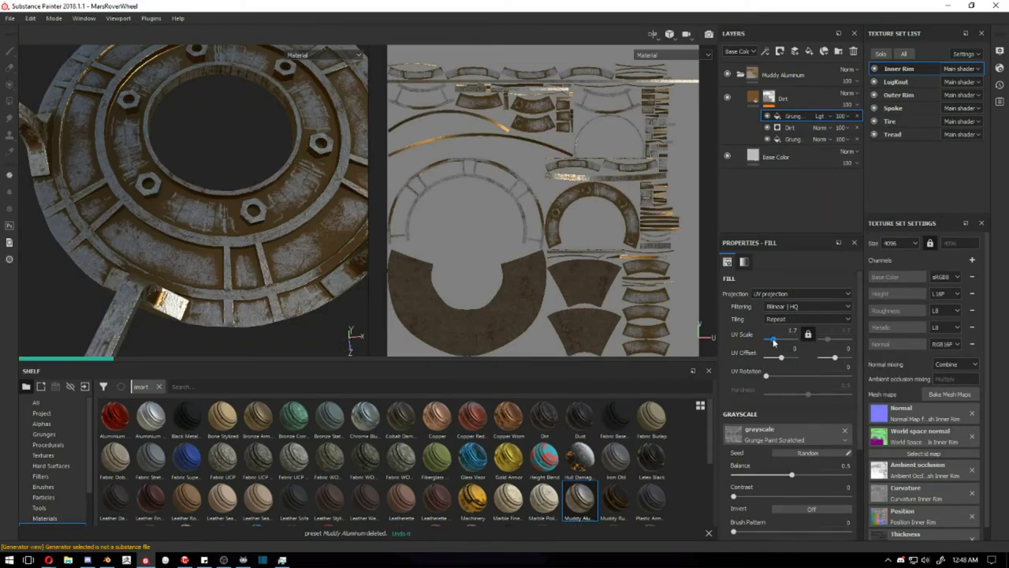
pyautogui.scroll(-2, 773, 363)
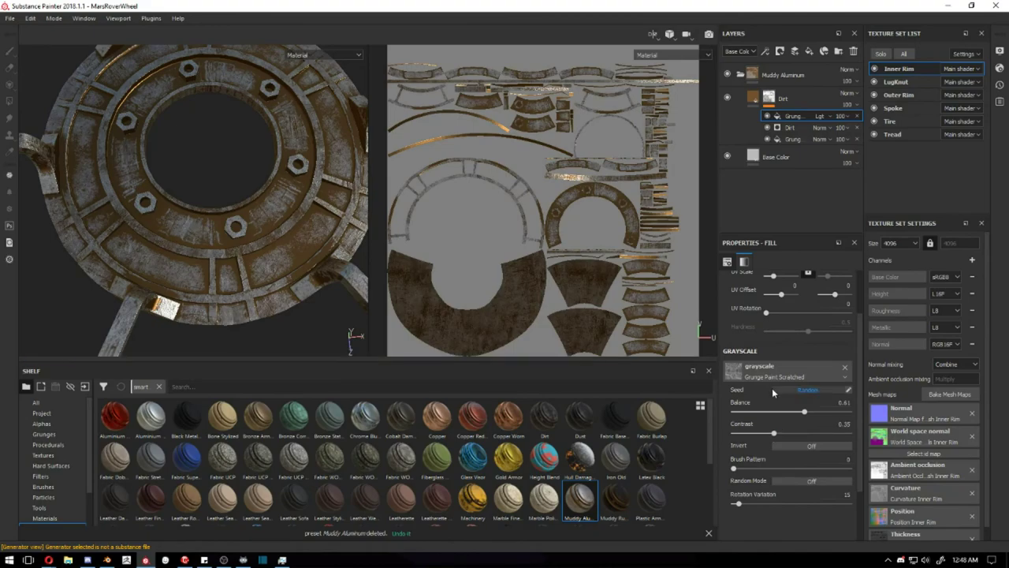